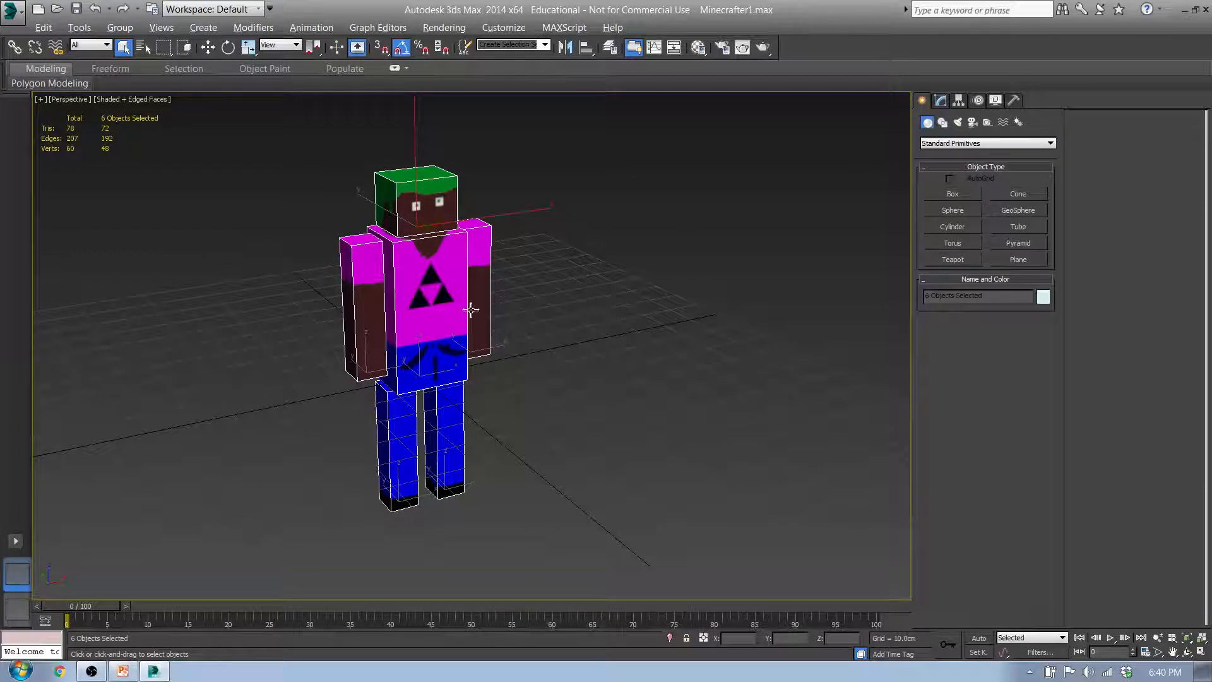
- Try moving the torso upward on its own in the front view, cancel the move and return to the perspective view
left_click(408, 317)
key("w")
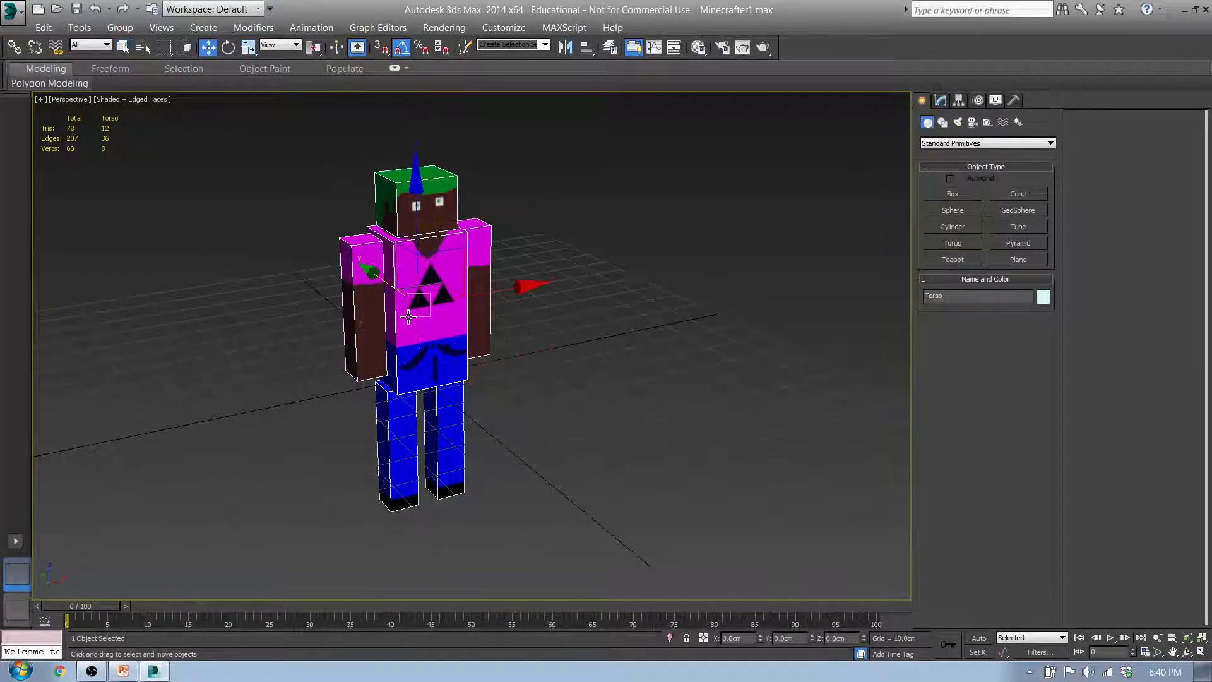
middle_click_drag(342, 315, 344, 318, "alt")
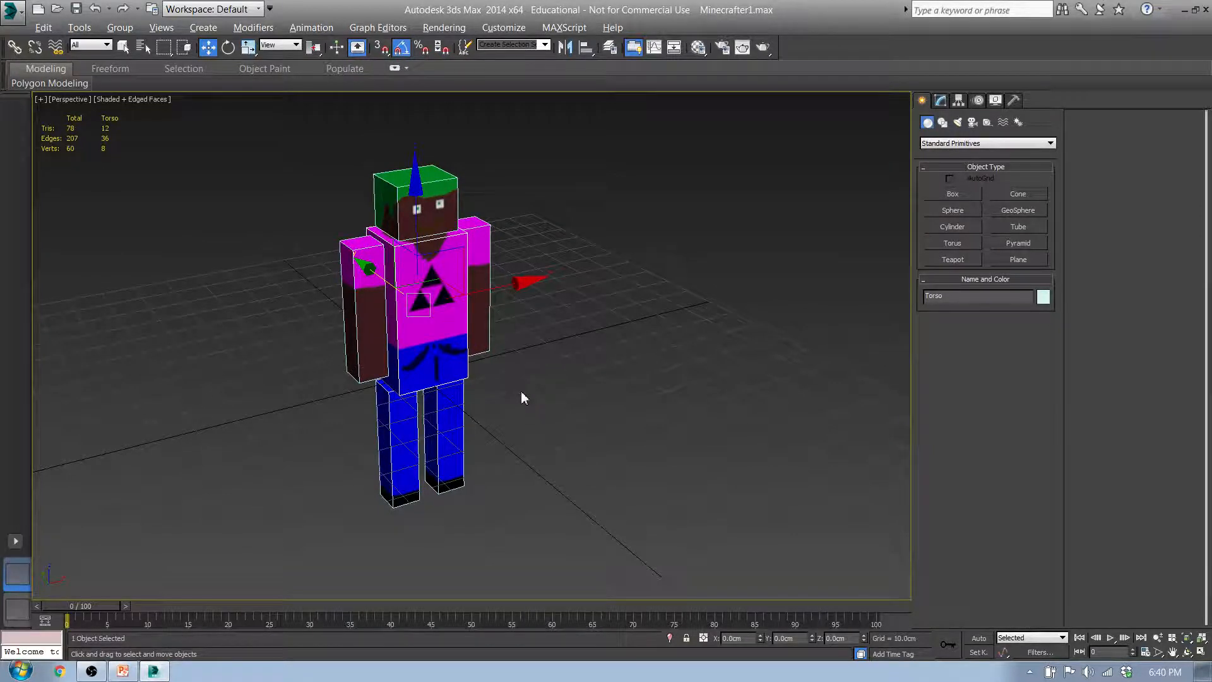
key("f")
left_click_drag(469, 297, 487, 123)
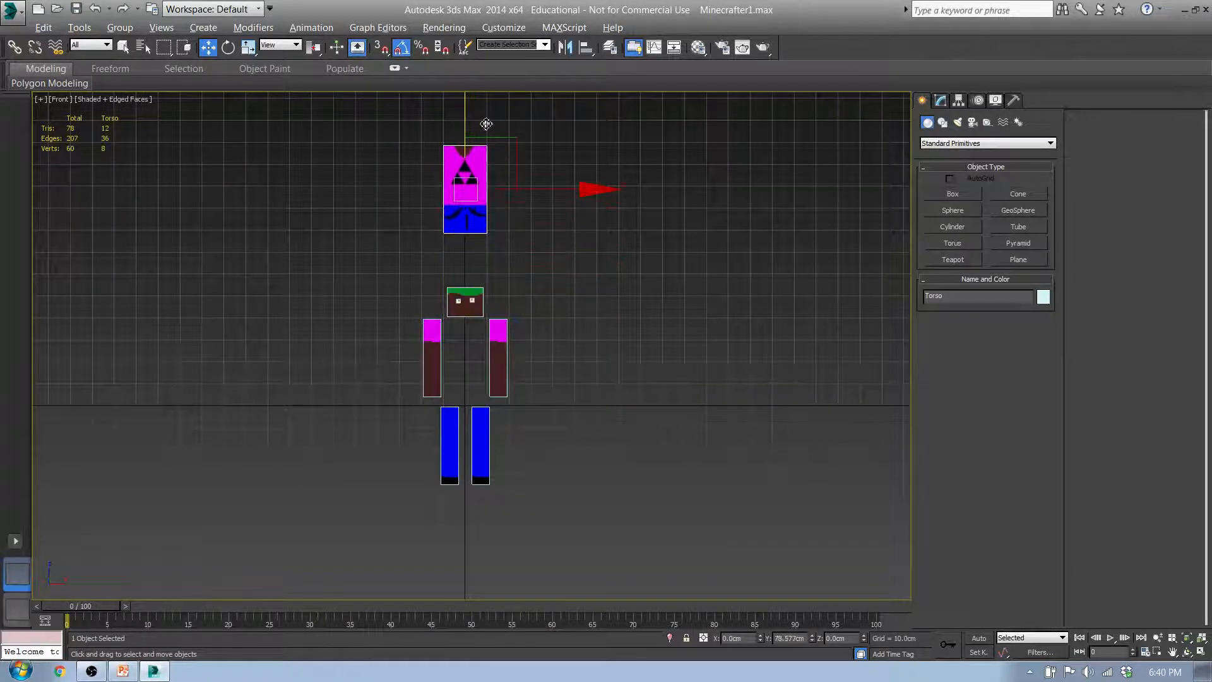
right_click(487, 123)
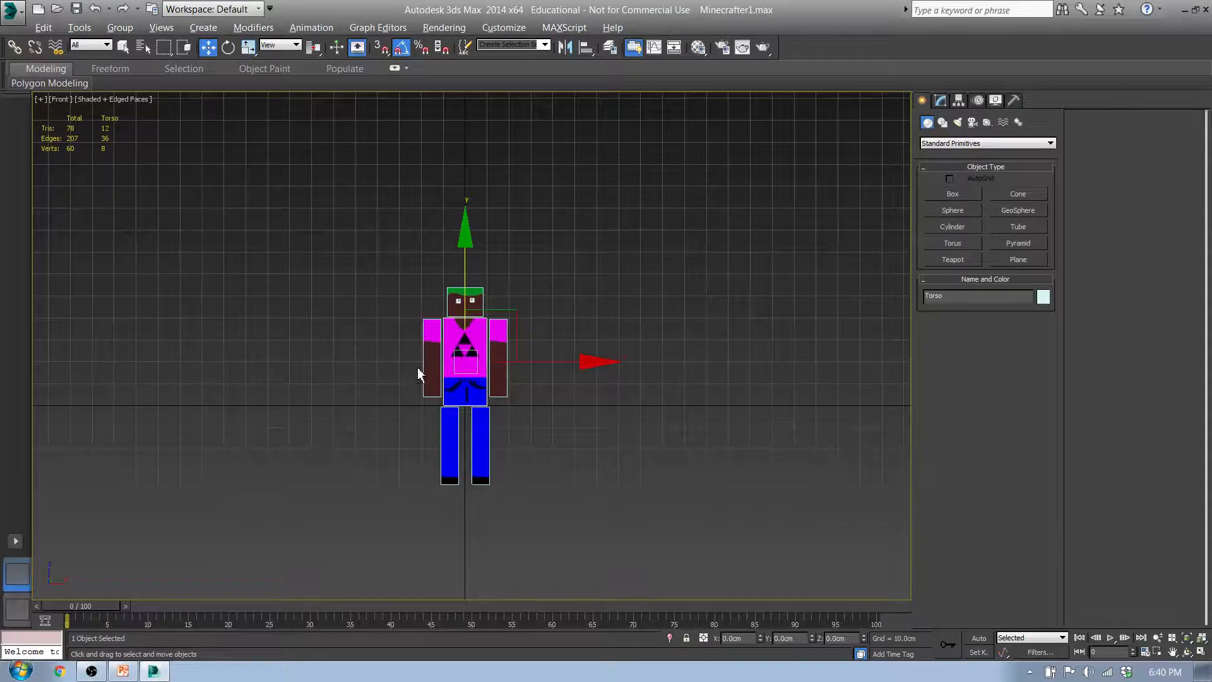
middle_click_drag(419, 370, 459, 309, "alt")
key("p")
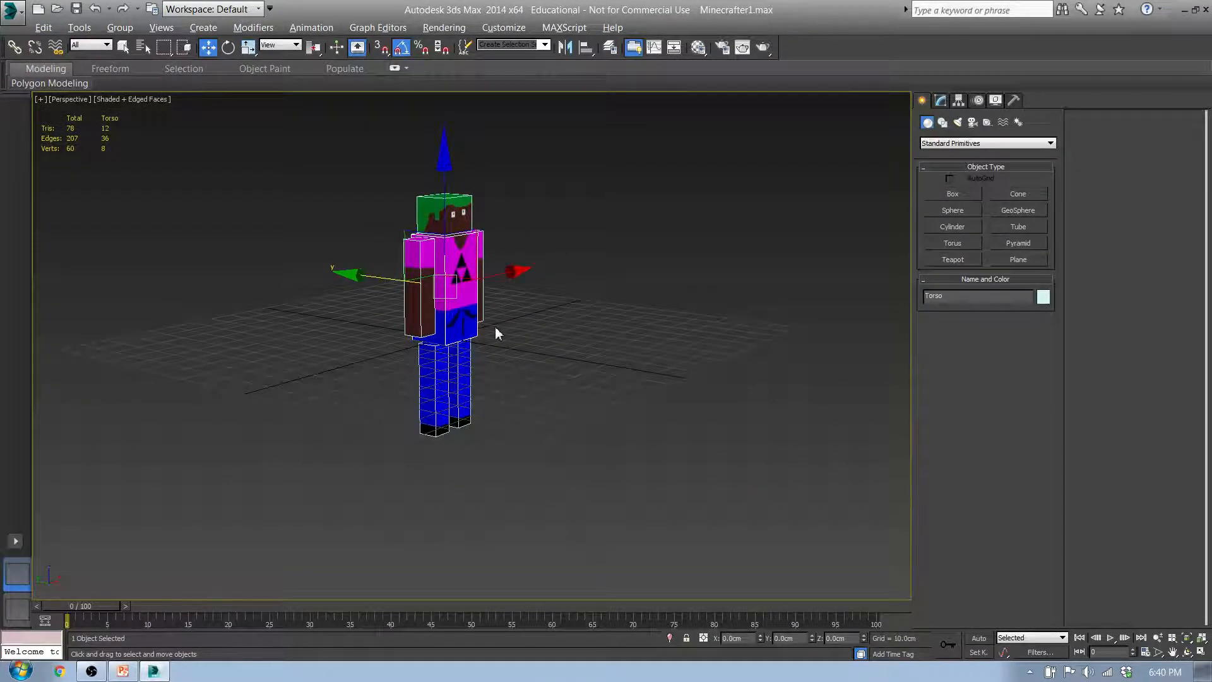
middle_click_drag(598, 289, 498, 296, "alt")
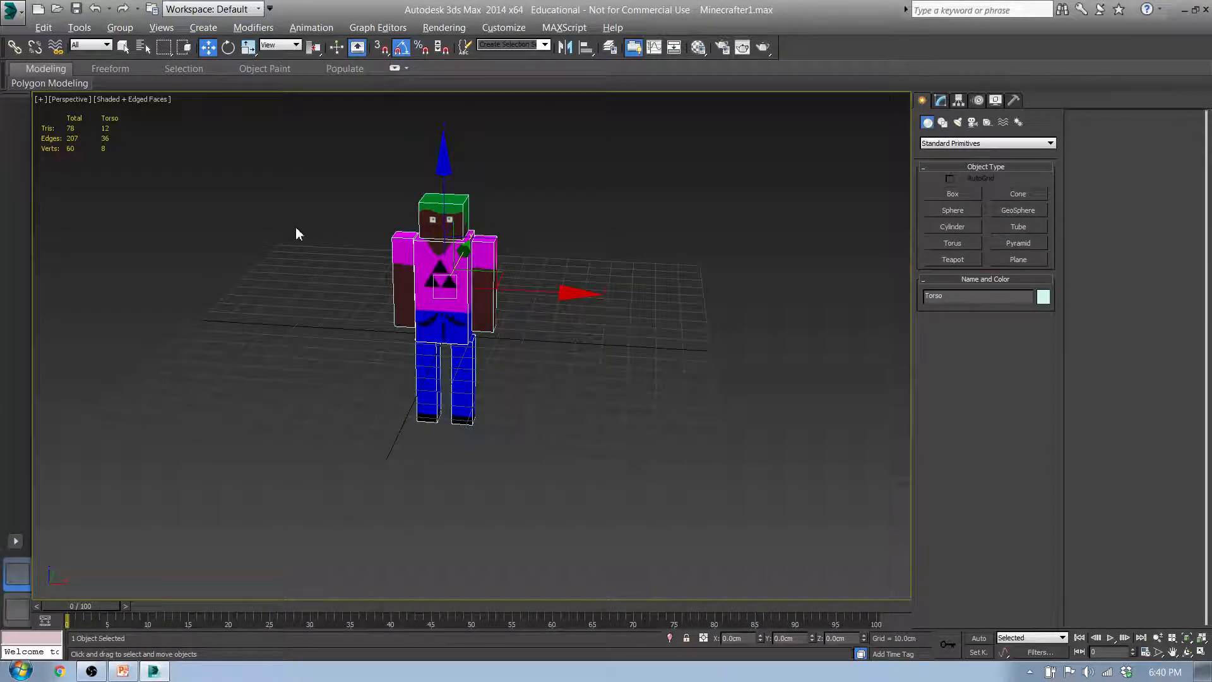
middle_click_drag(317, 273, 443, 299, "alt")
scroll(442, 302, "up", 5)
scroll(442, 302, "down", 3)
middle_click_drag(555, 316, 464, 278, "alt")
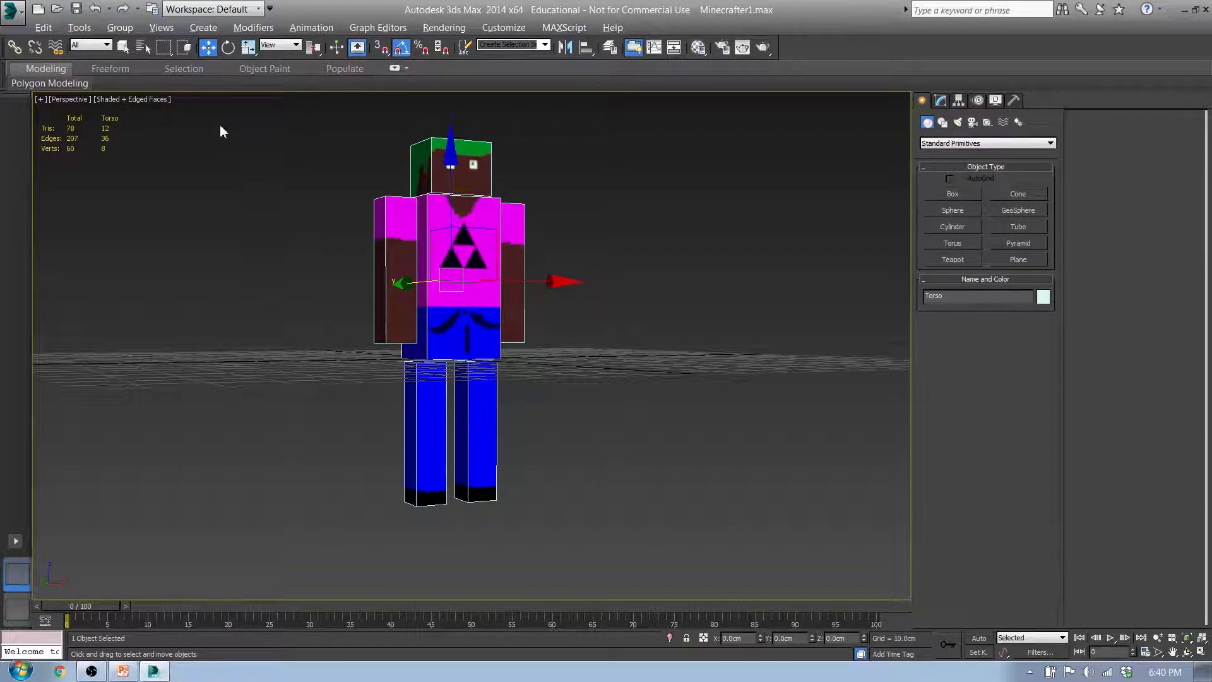
- Link the head, both arms and both legs to the torso as their parent object
left_click(425, 169)
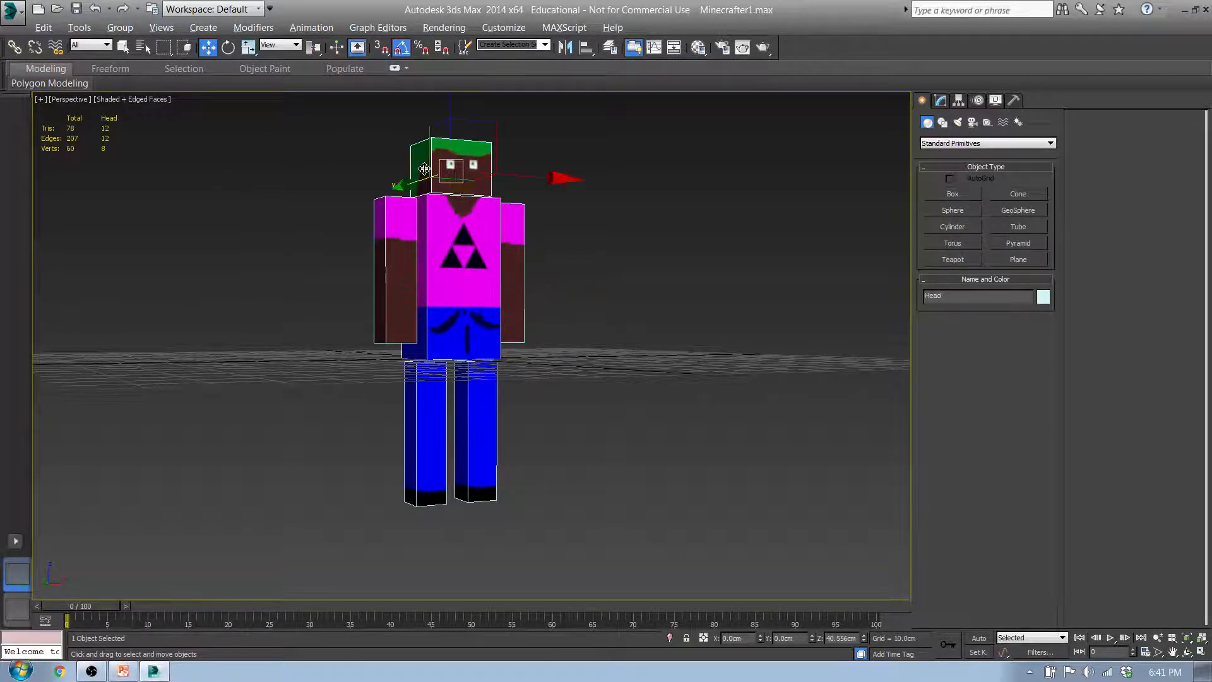
key("q")
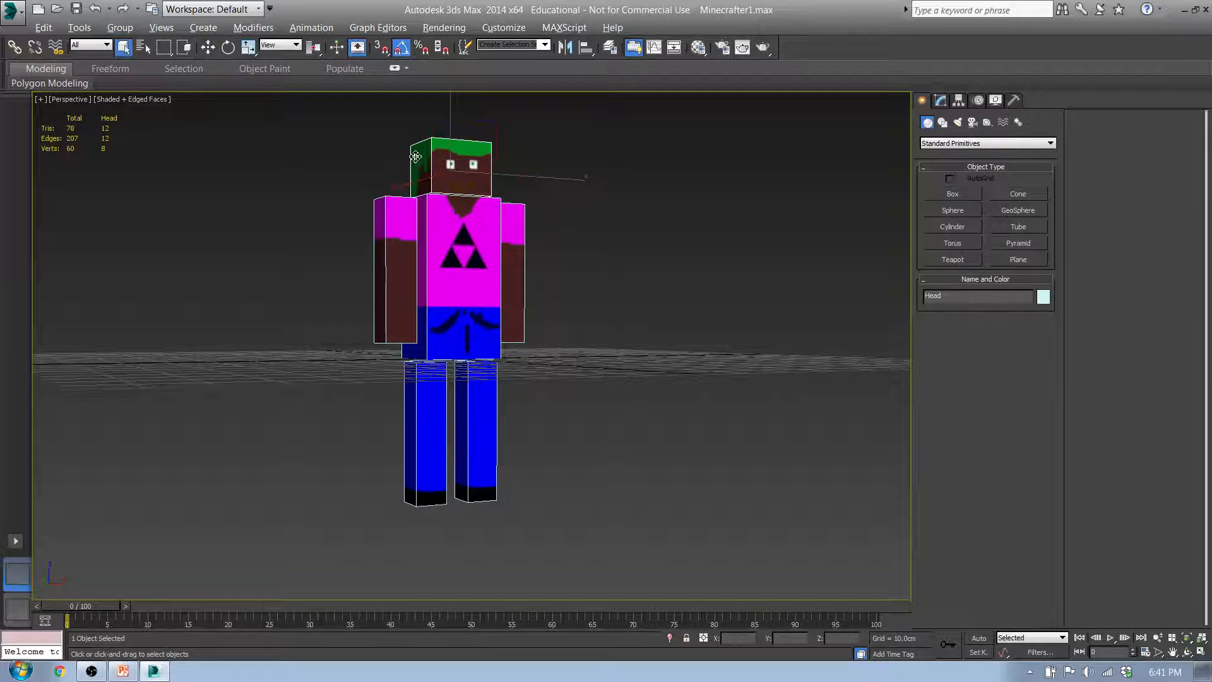
middle_click_drag(416, 157, 605, 256, "alt")
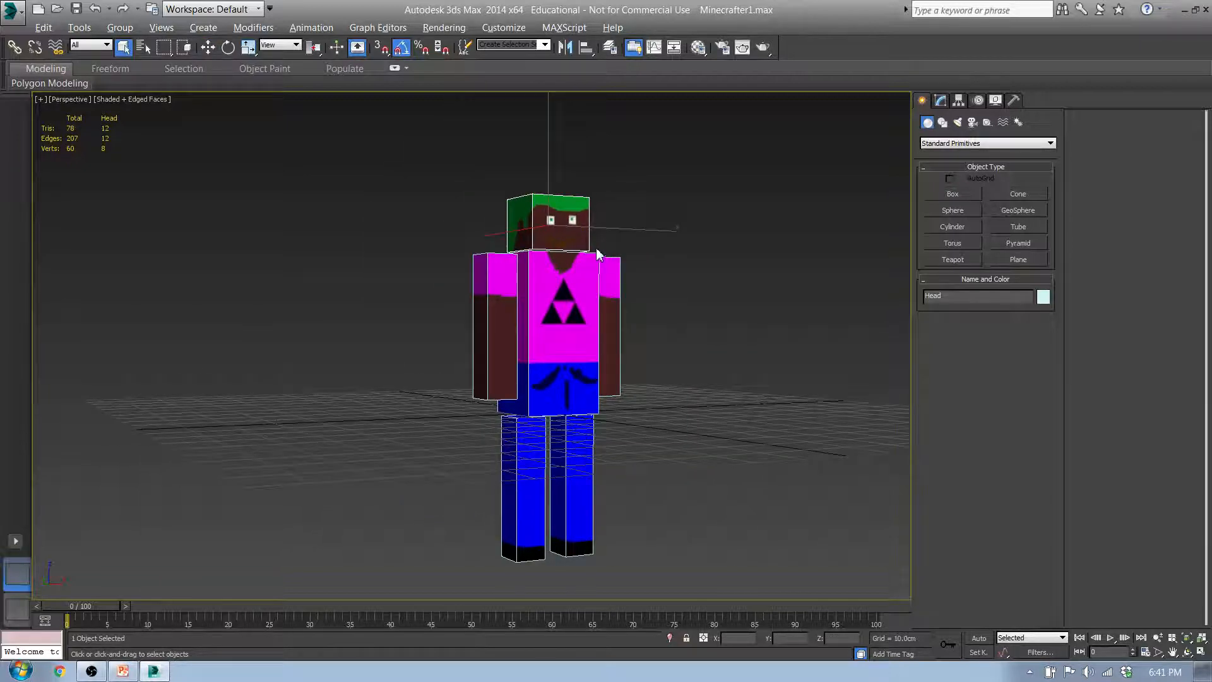
left_click(502, 290, "ctrl")
left_click(606, 300, "ctrl")
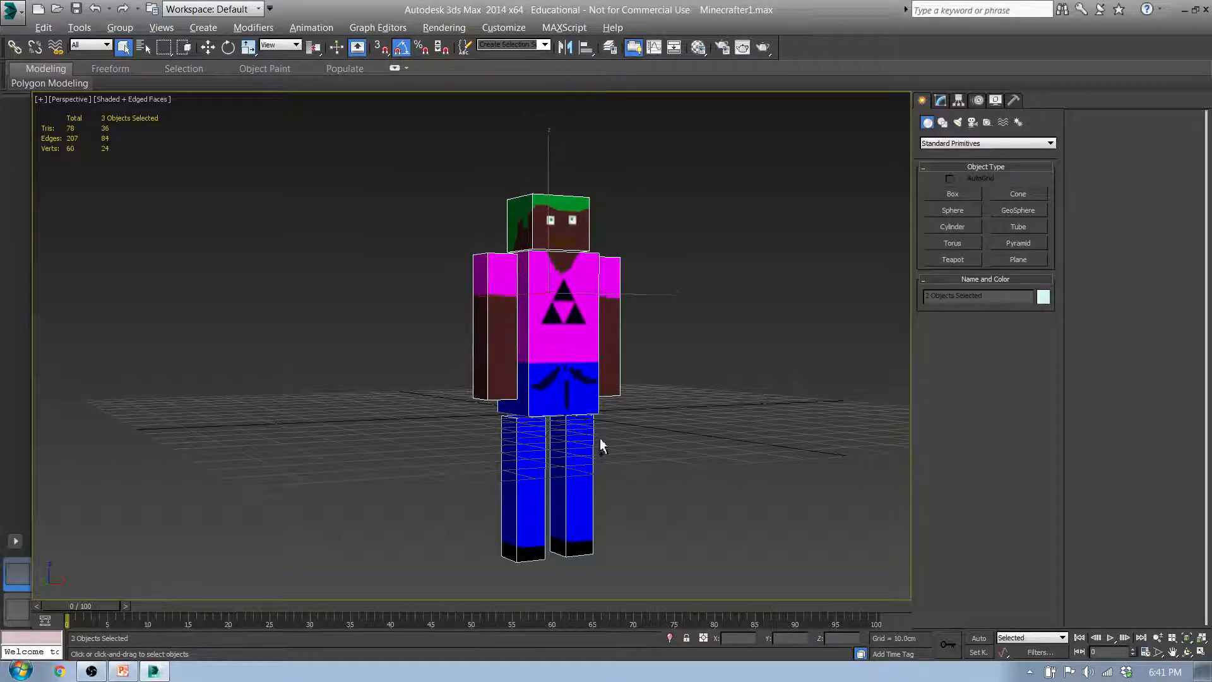
left_click(577, 460, "ctrl")
left_click(524, 465, "ctrl")
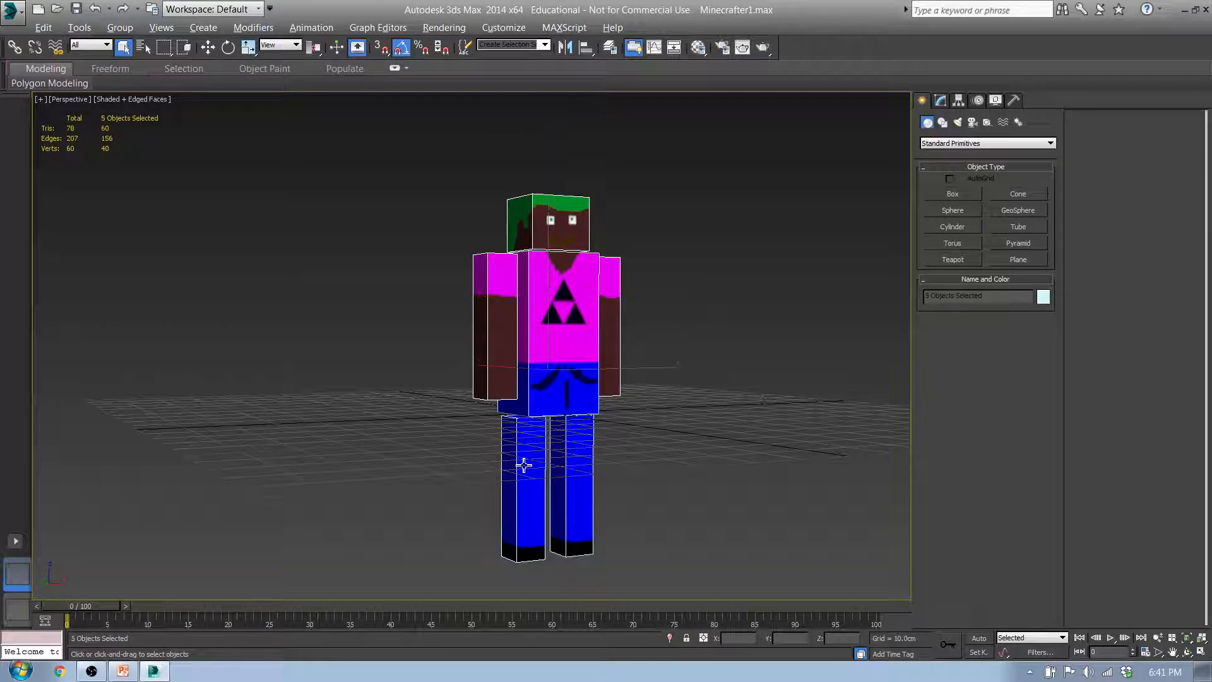
left_click(15, 47)
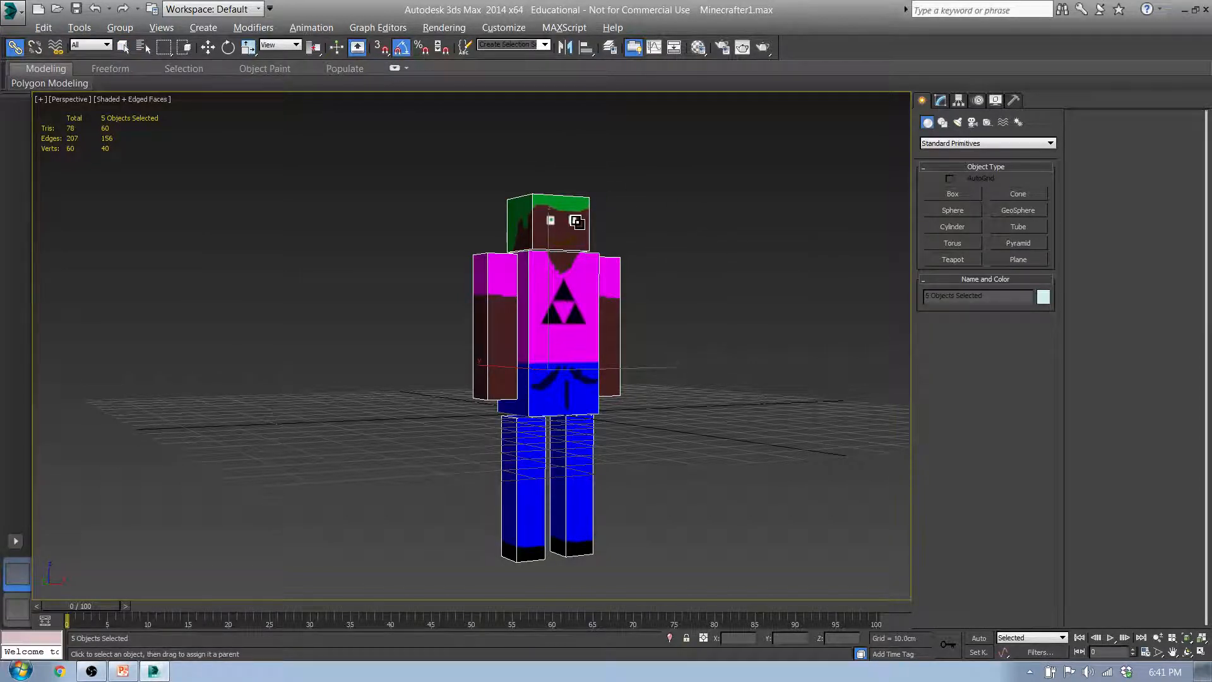
left_click_drag(576, 221, 558, 329)
- Test the hierarchy by raising the five linked body parts and separately the torso, cancelling each move
key("w")
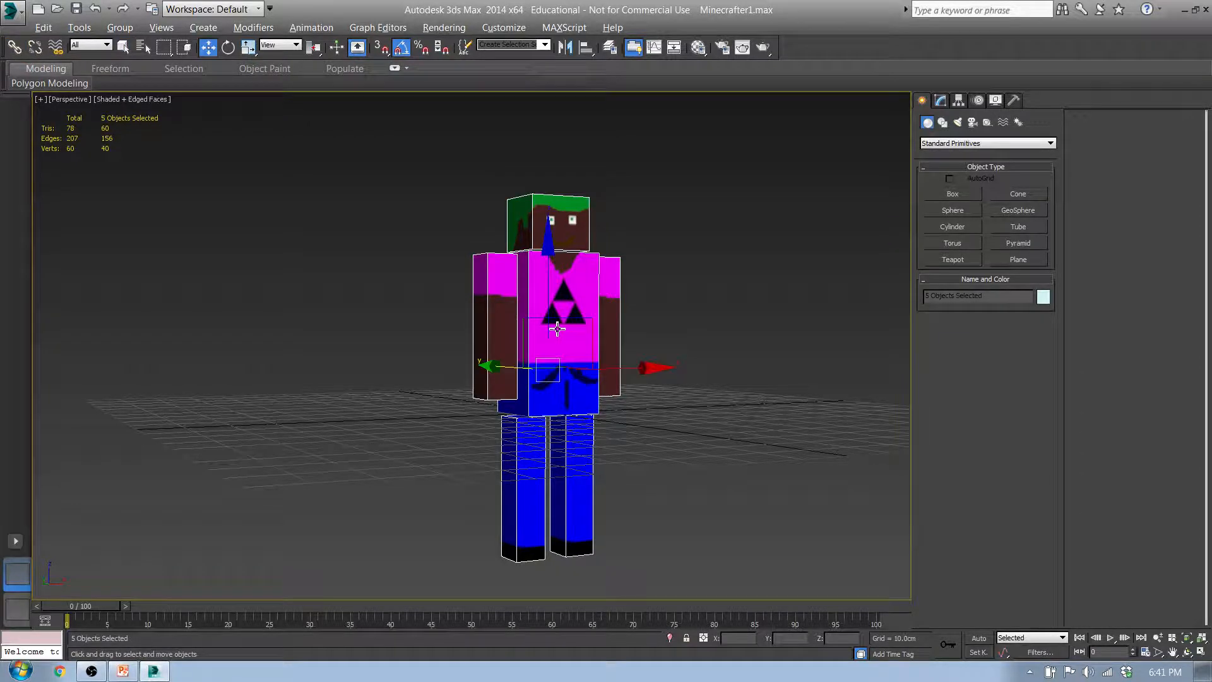
left_click_drag(553, 308, 571, 195)
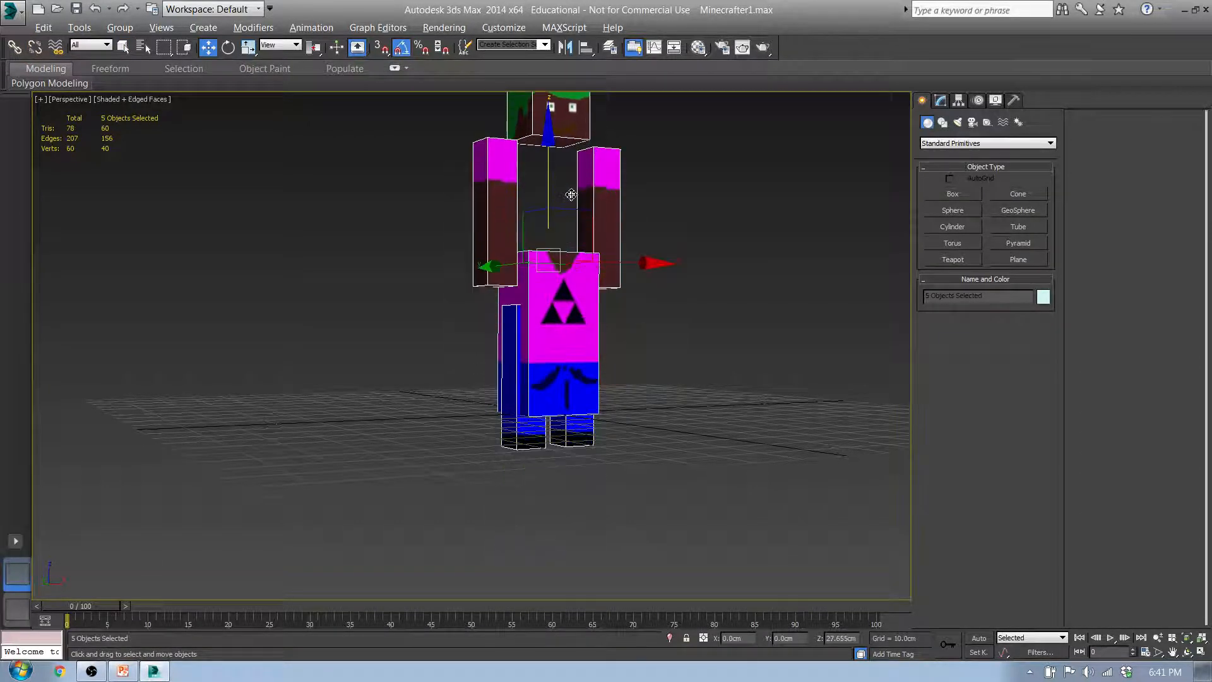
right_click(571, 194)
left_click(587, 321)
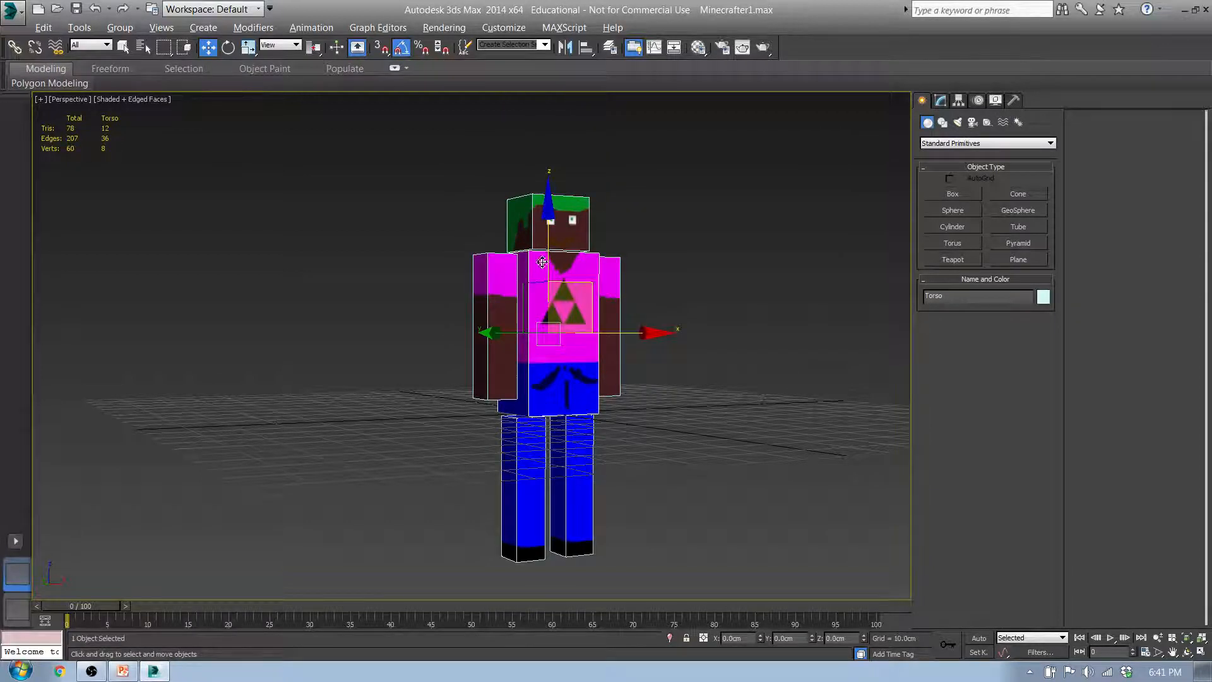
left_click_drag(542, 262, 594, 133)
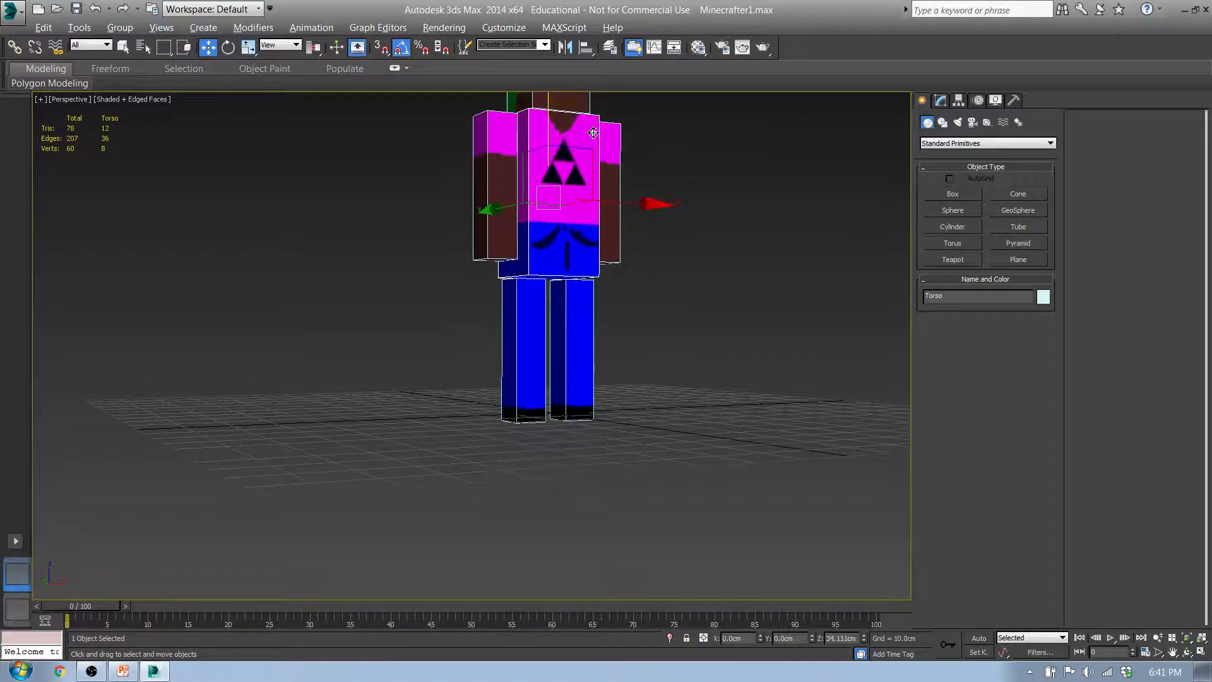
right_click(594, 132)
- Select the right arm, try moving the torso freely in the perspective view, and cancel the move
left_click(503, 303)
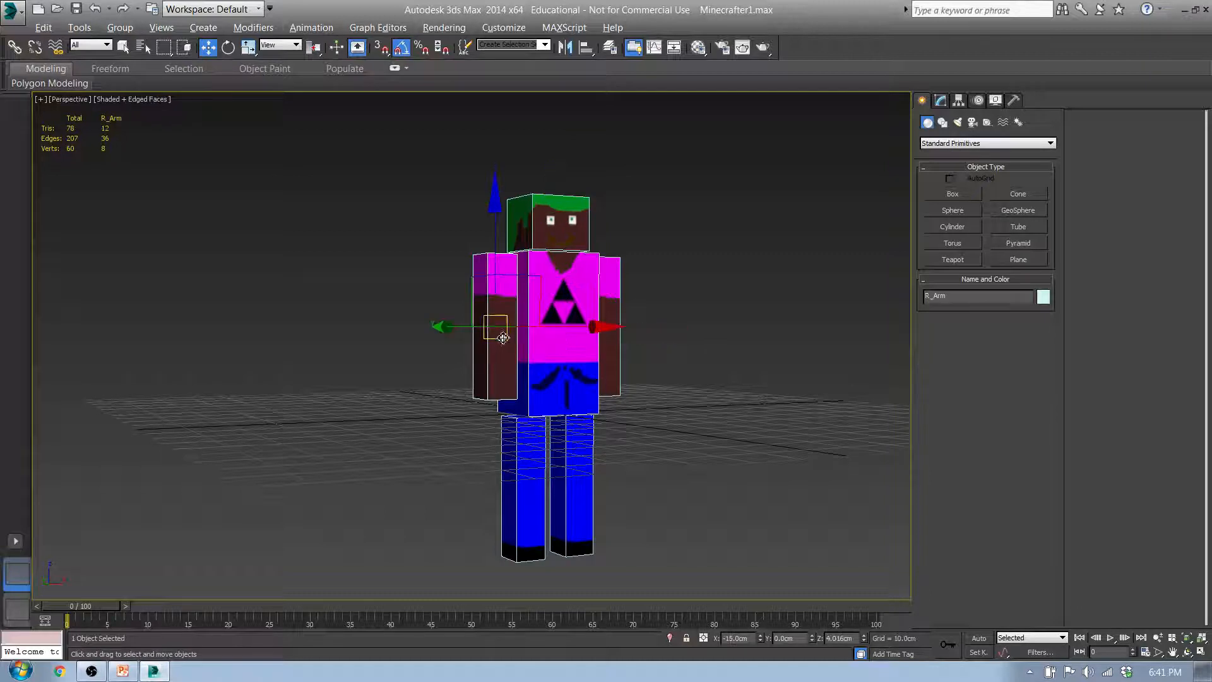
left_click(530, 292)
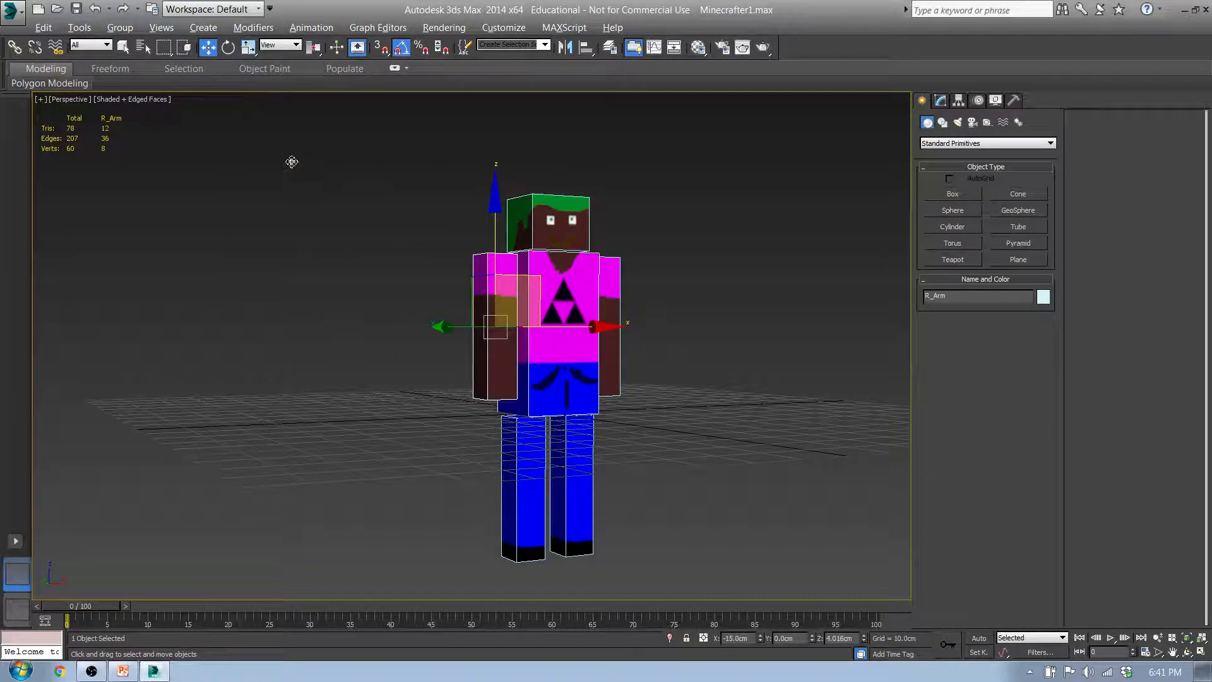
middle_click_drag(558, 325, 443, 326, "alt")
scroll(443, 325, "up", 2)
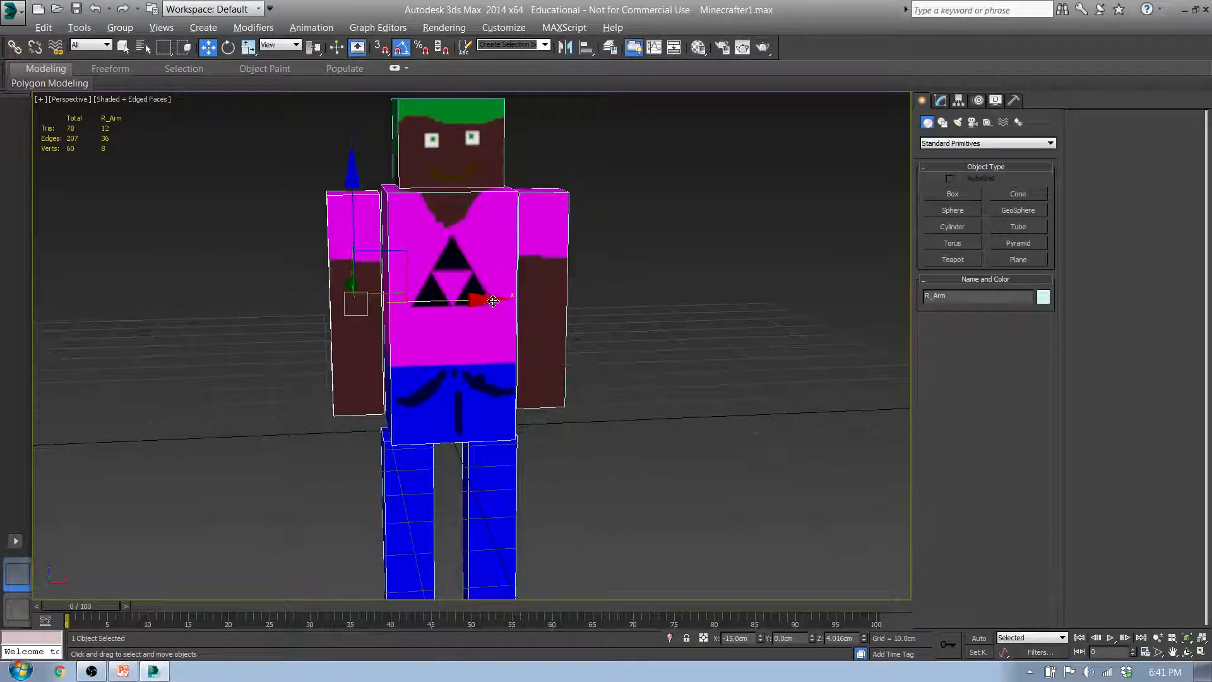
left_click(487, 267)
left_click_drag(500, 261, 691, 206)
right_click(691, 207)
- Raise the torso with its linked parts in the left view to a Z position of about 36.5 cm
middle_click_drag(208, 296, 238, 303, "alt")
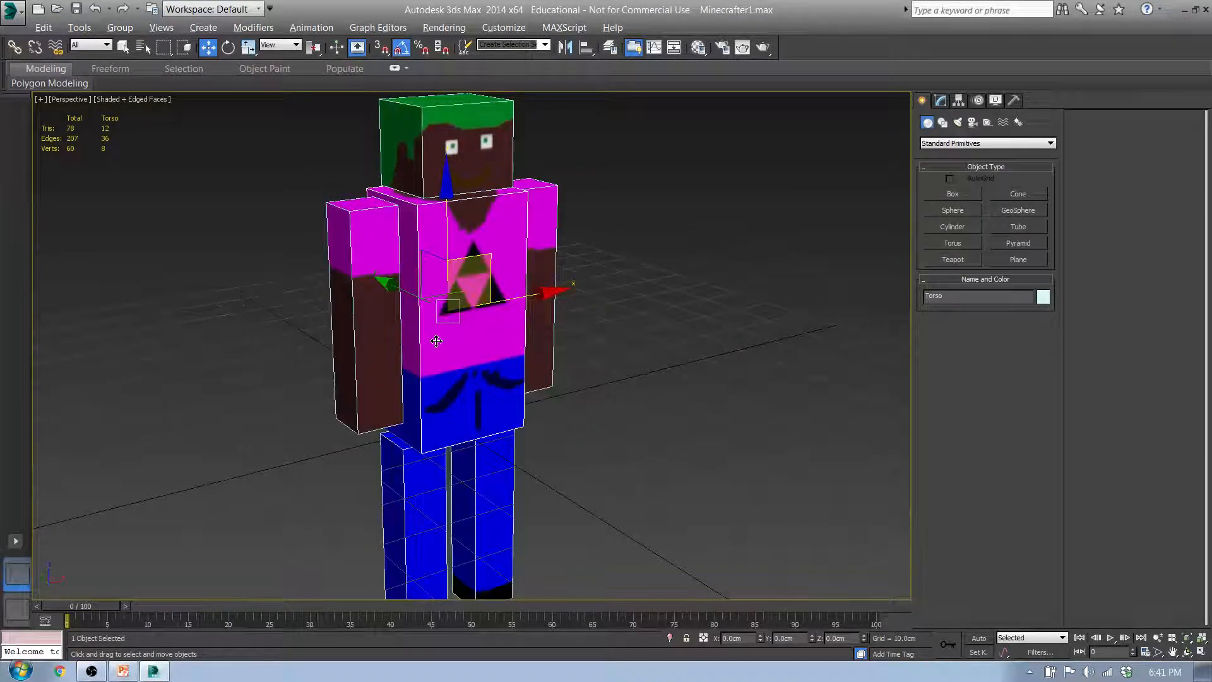
middle_click_drag(437, 341, 365, 357)
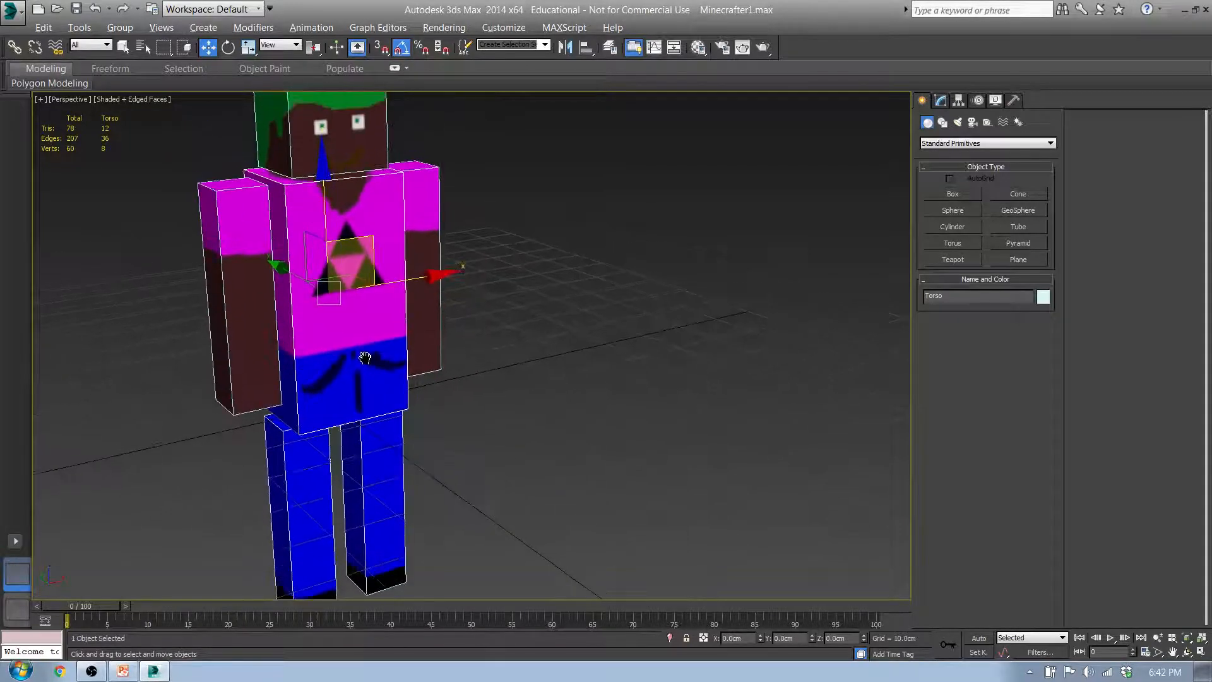
mouse_move(349, 271)
middle_mouse_down()
mouse_move(378, 279)
mouse_move(360, 277)
middle_mouse_up()
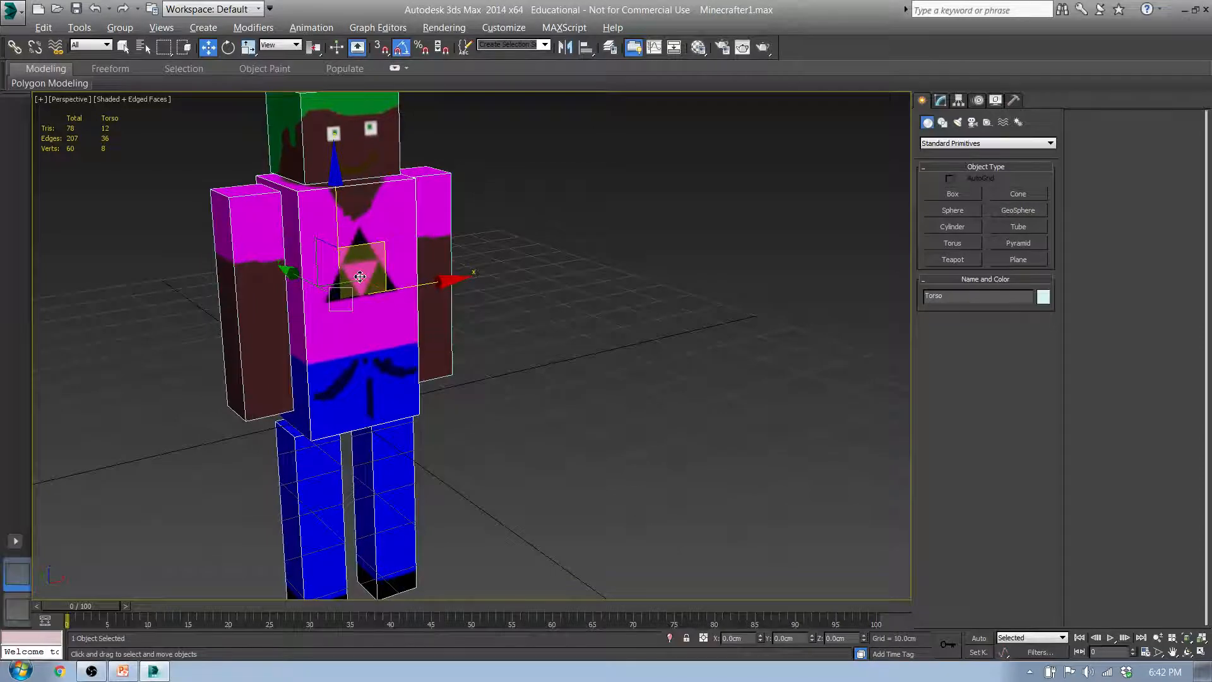
key("l")
left_click_drag(474, 197, 474, 147)
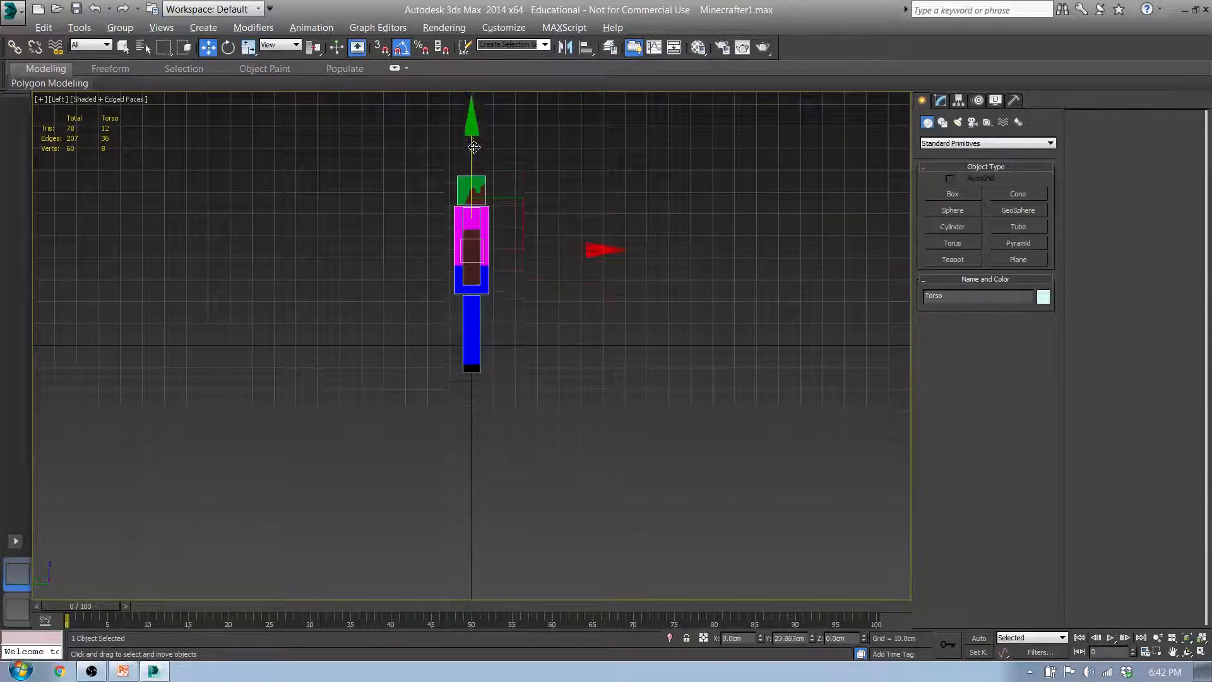
middle_click_drag(458, 281, 452, 341)
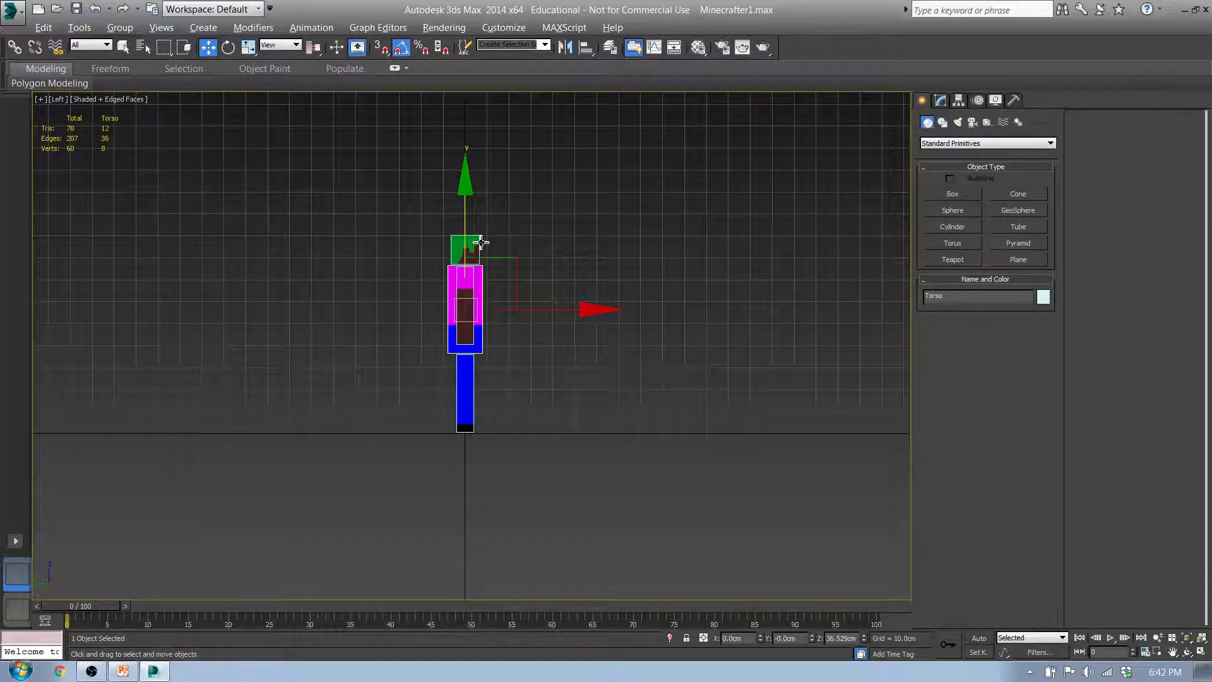
middle_click_drag(493, 325, 434, 343, "alt")
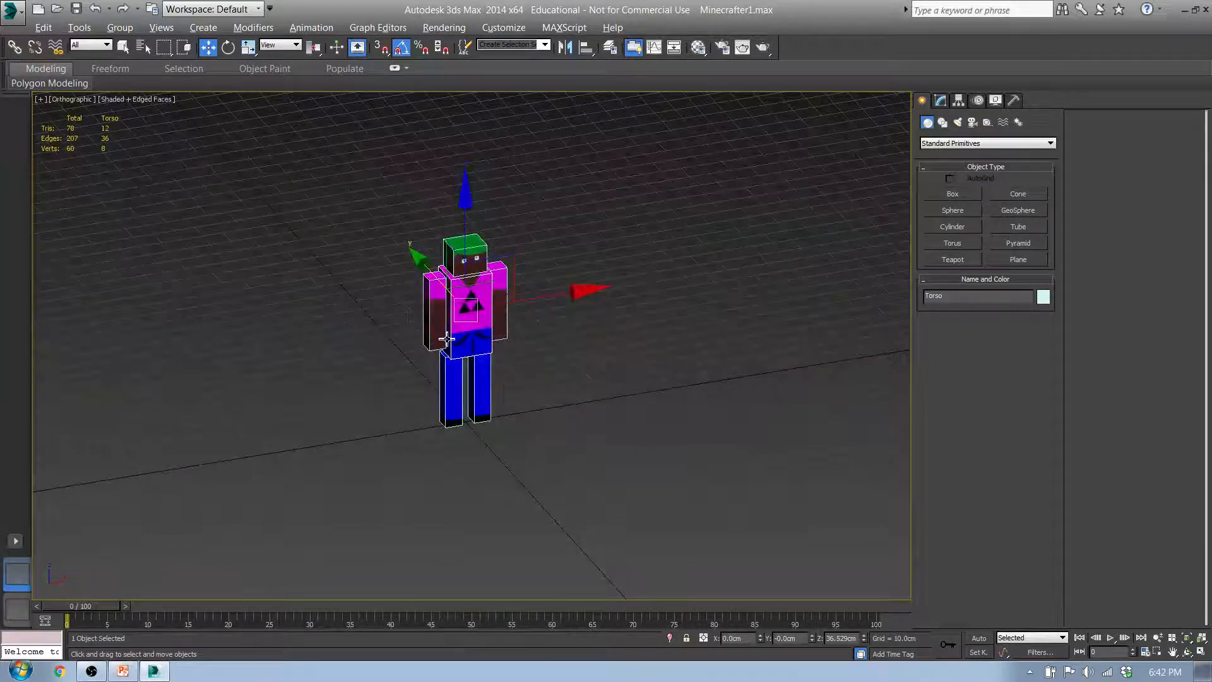
key("l")
middle_click_drag(494, 272, 501, 406)
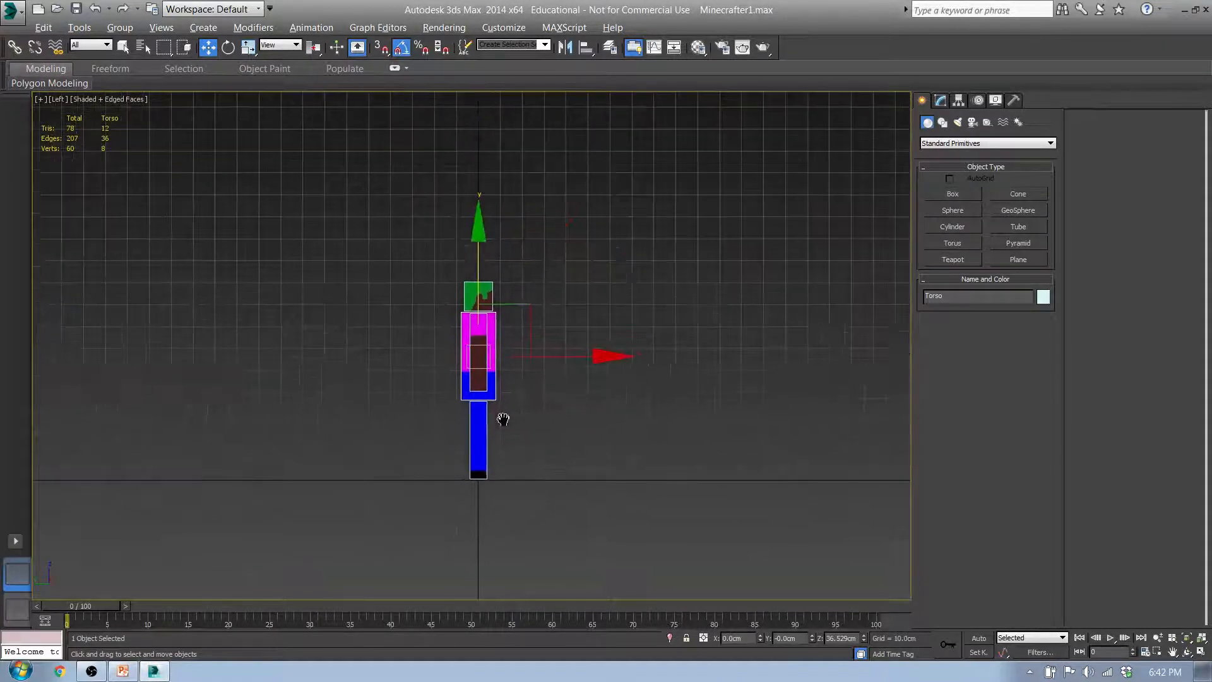
- Move the torso along Y away from the origin, trying 100 cm and settling on a Y position of 75 cm
left_click_drag(566, 359, 512, 348)
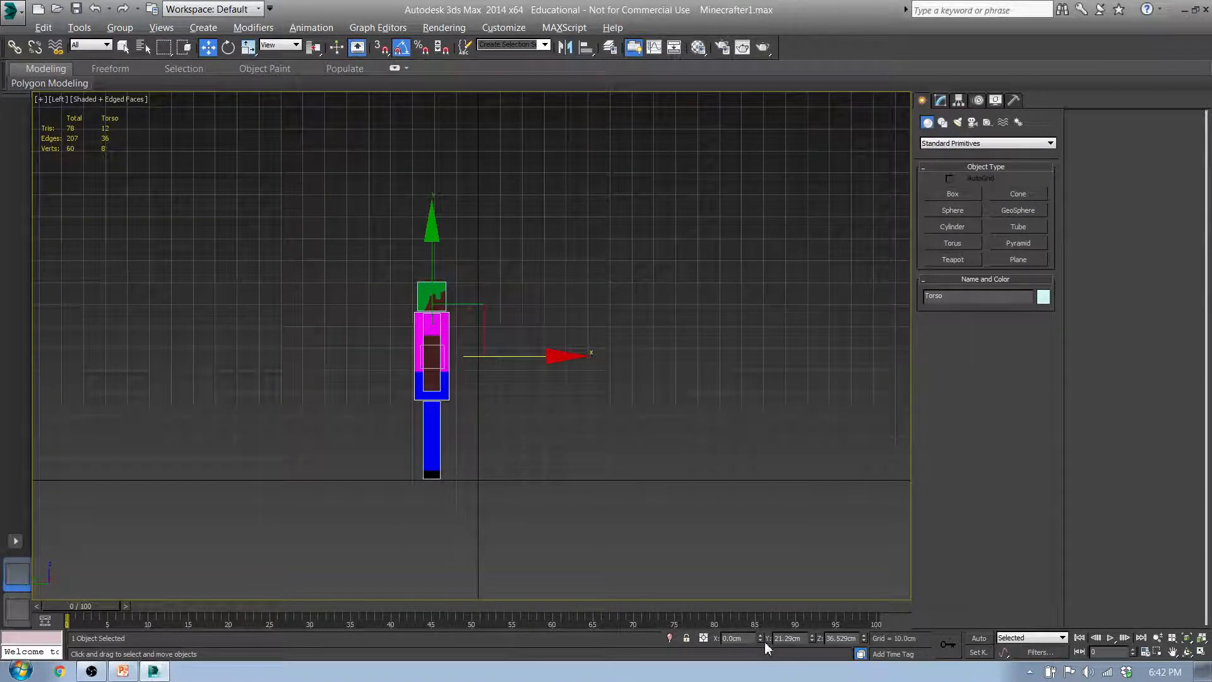
middle_click_drag(513, 401, 562, 406)
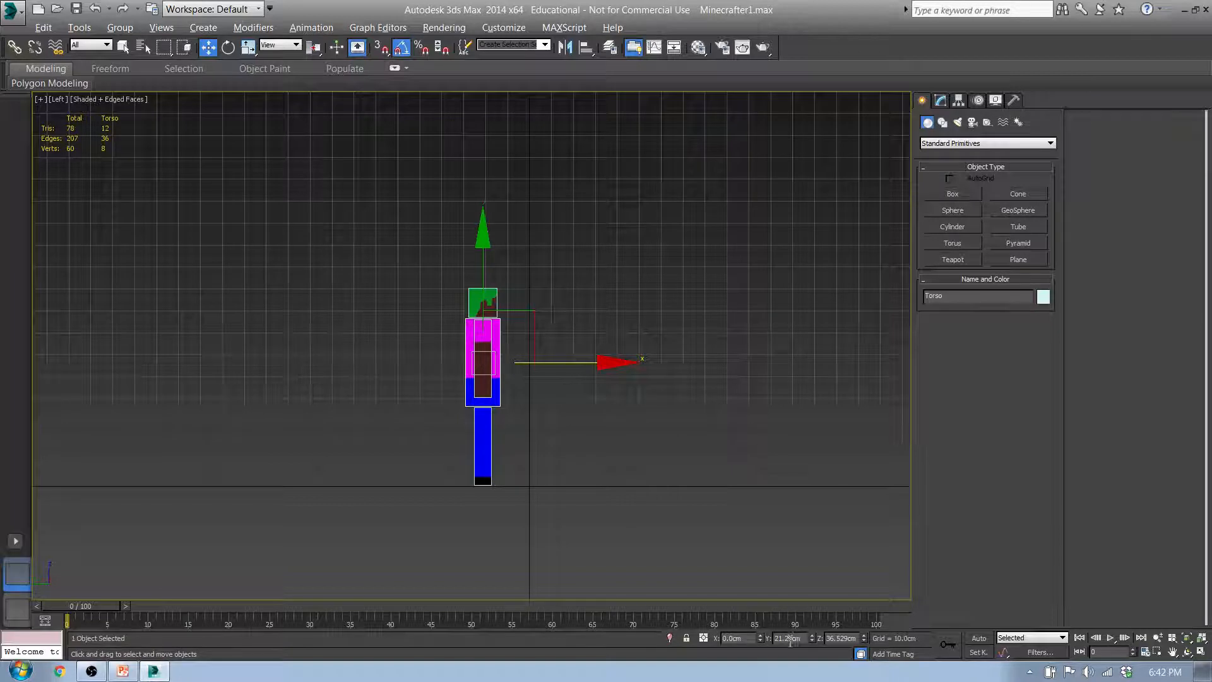
left_click_drag(801, 642, 756, 634)
type("100")
key("Return")
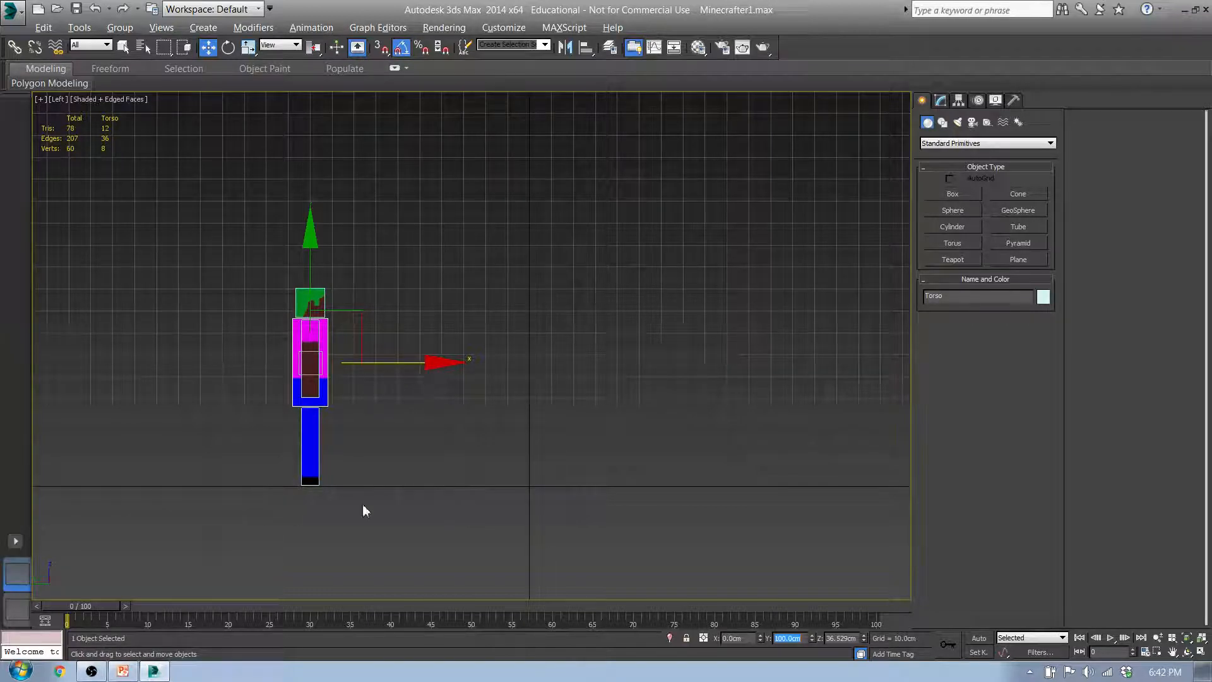
type("75")
key("Return")
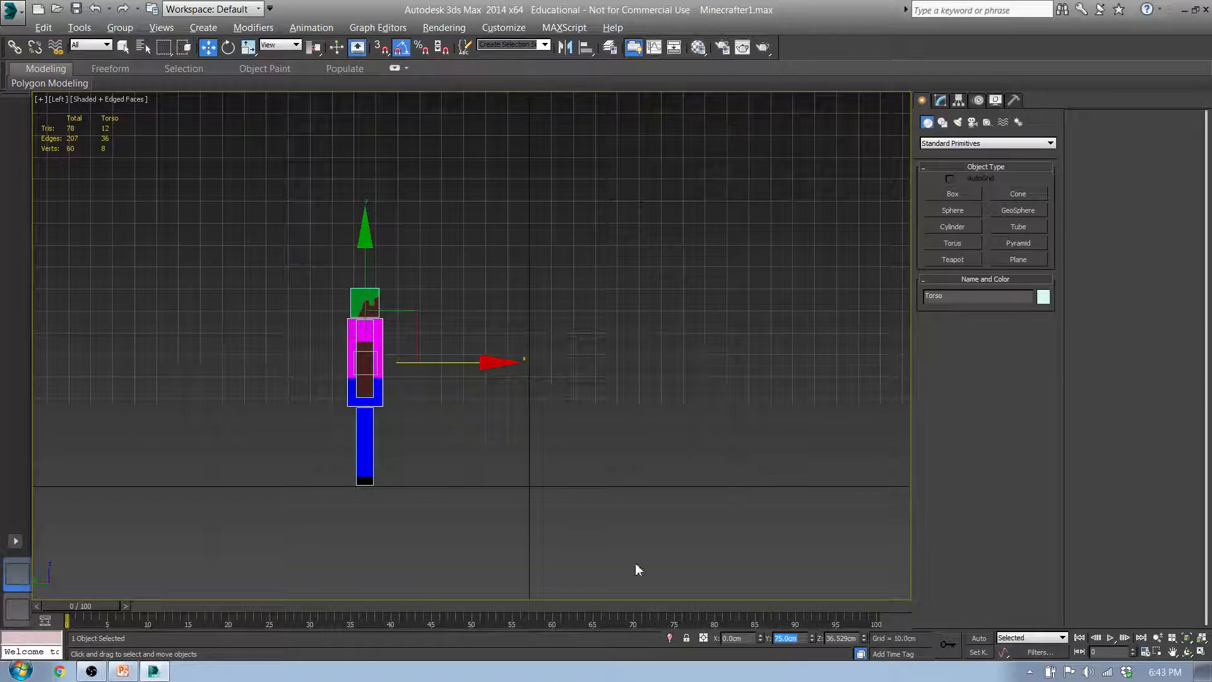
- Enable Set Key mode and set keys for the torso at frames 0 and 100
left_click(984, 655)
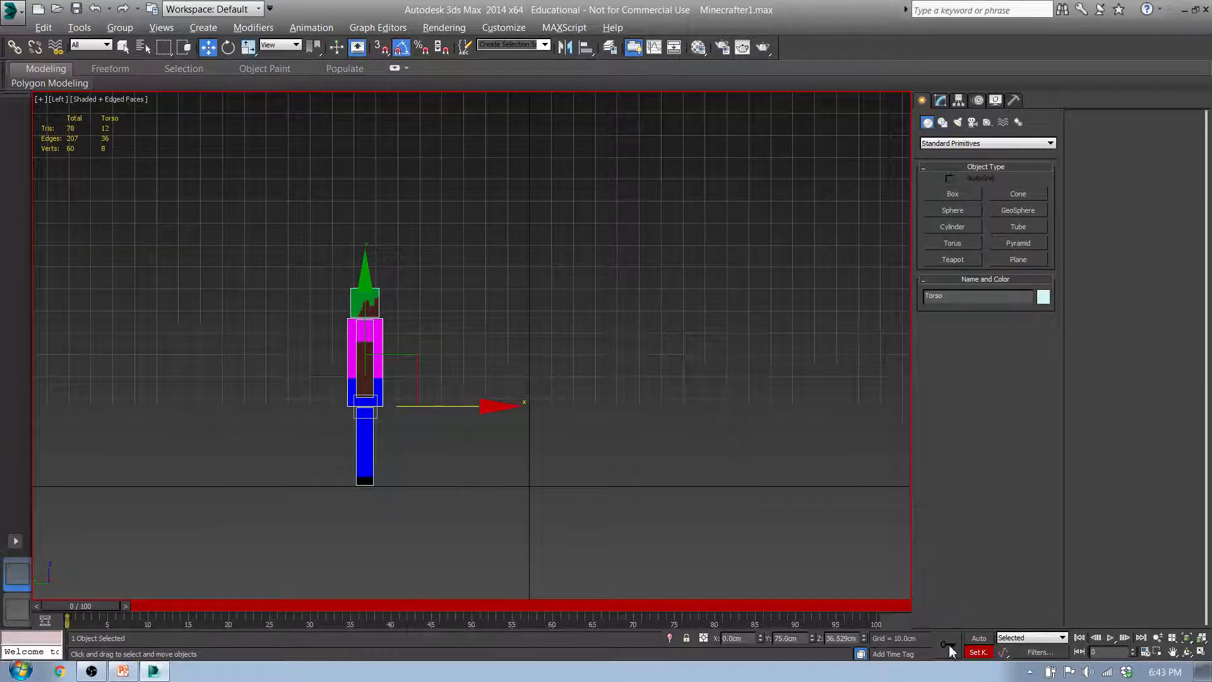
left_click_drag(88, 608, 971, 599)
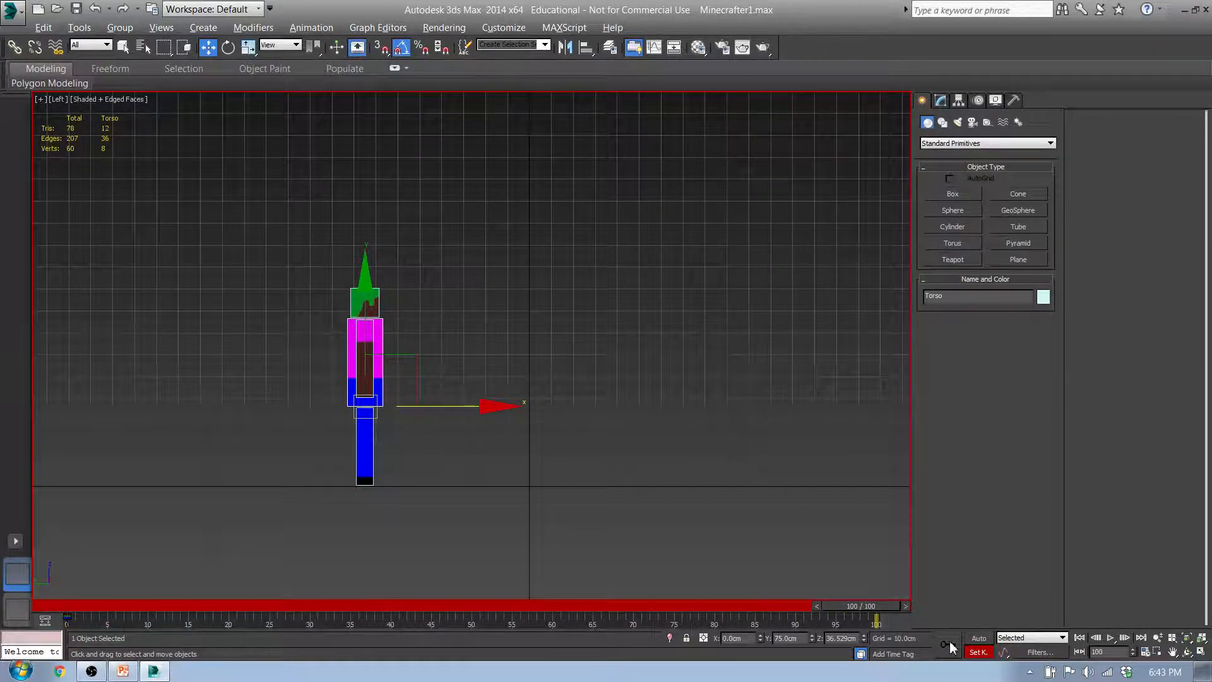
left_click_drag(875, 609, 901, 562)
key("w")
- Scrub the timeline back to frame 53, select the torso's key at frame 100 and return to frame 100
left_click_drag(876, 609, 510, 587)
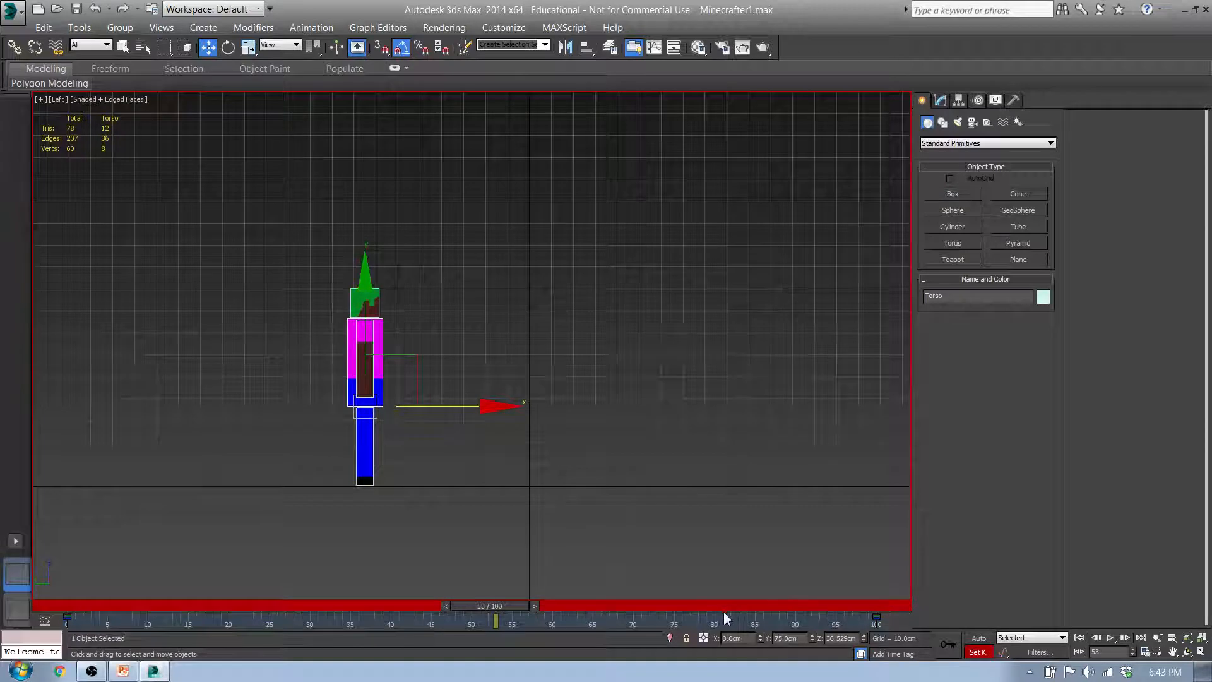
left_click_drag(736, 626, 889, 624)
left_click_drag(505, 610, 907, 611)
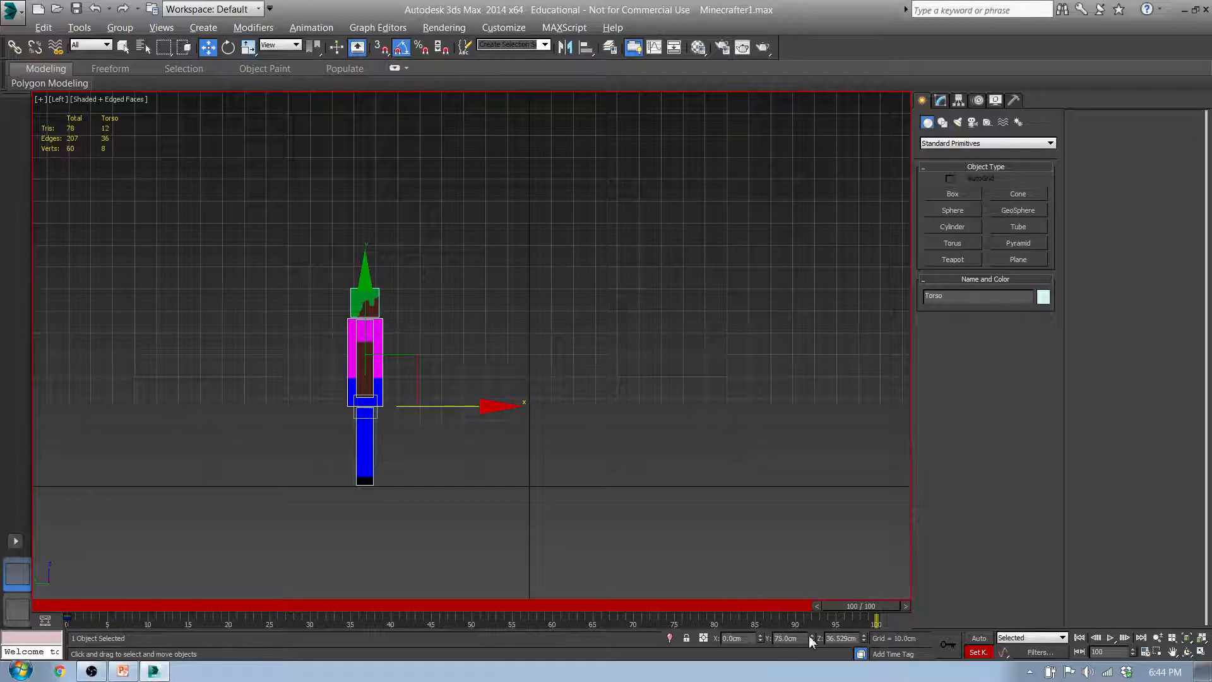
- Set the torso's Y position to -75 cm at frame 100
left_click(775, 638)
type("-")
key("Return")
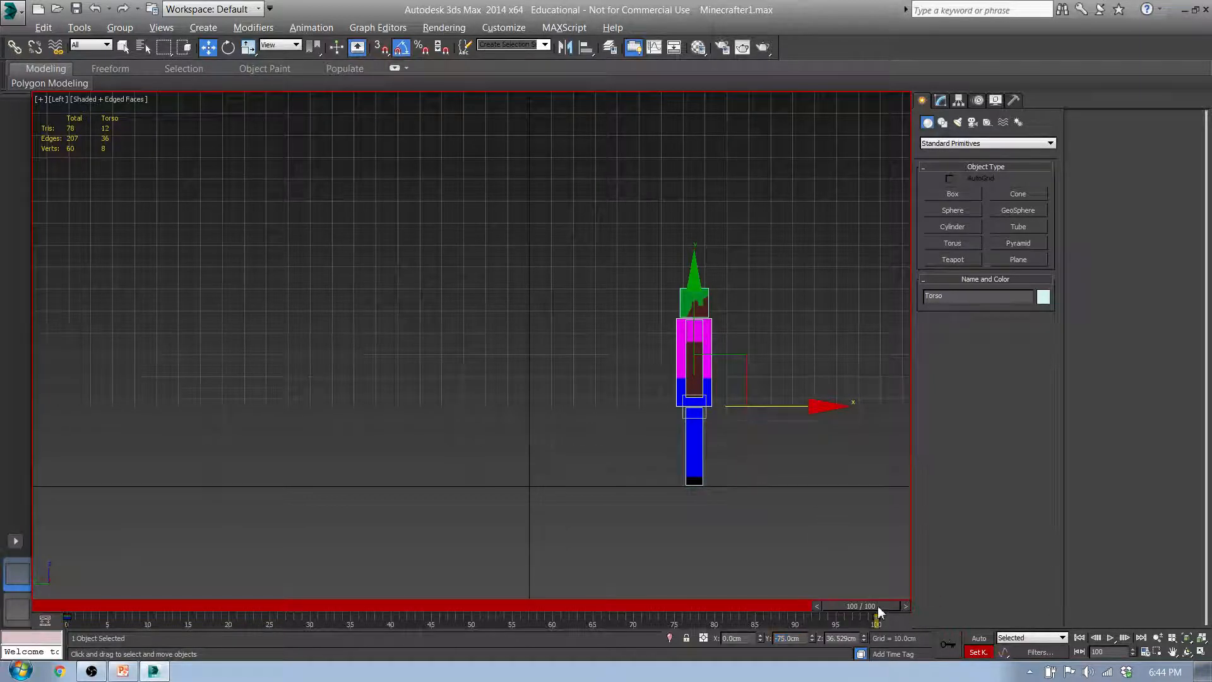
- Play back the torso's movement across the scene and stop the playback partway
key("q")
left_click_drag(876, 611, 970, 516)
key("w")
left_click(1110, 638)
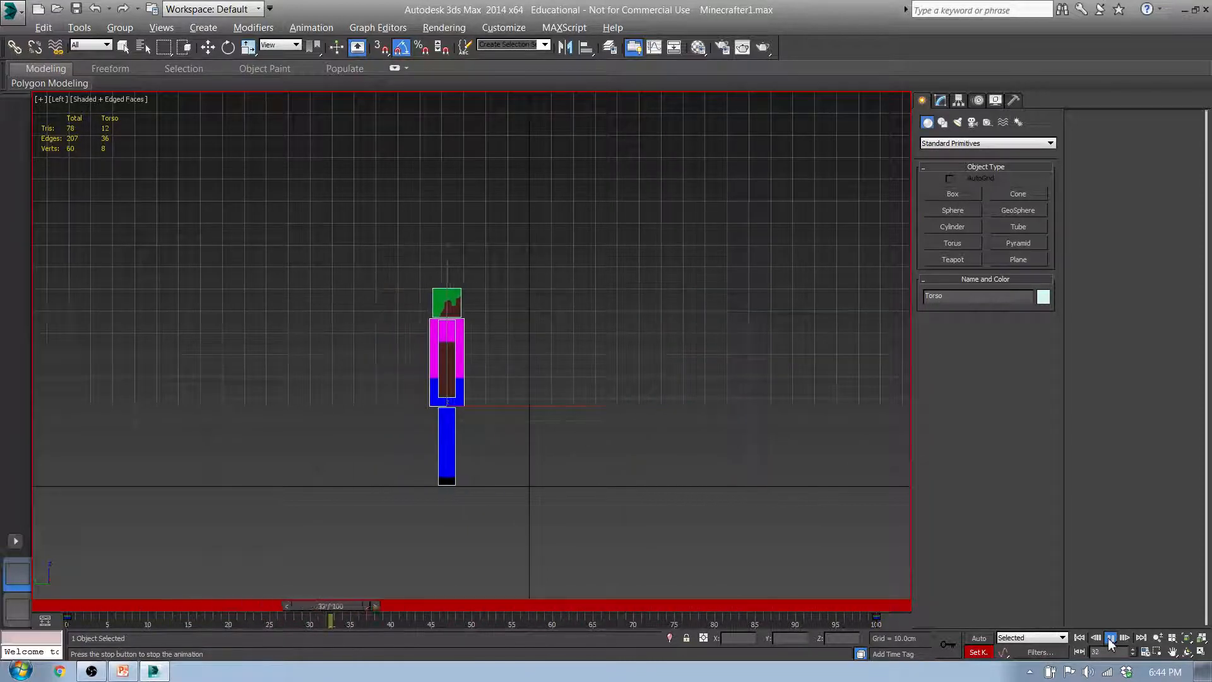
left_click(1111, 639)
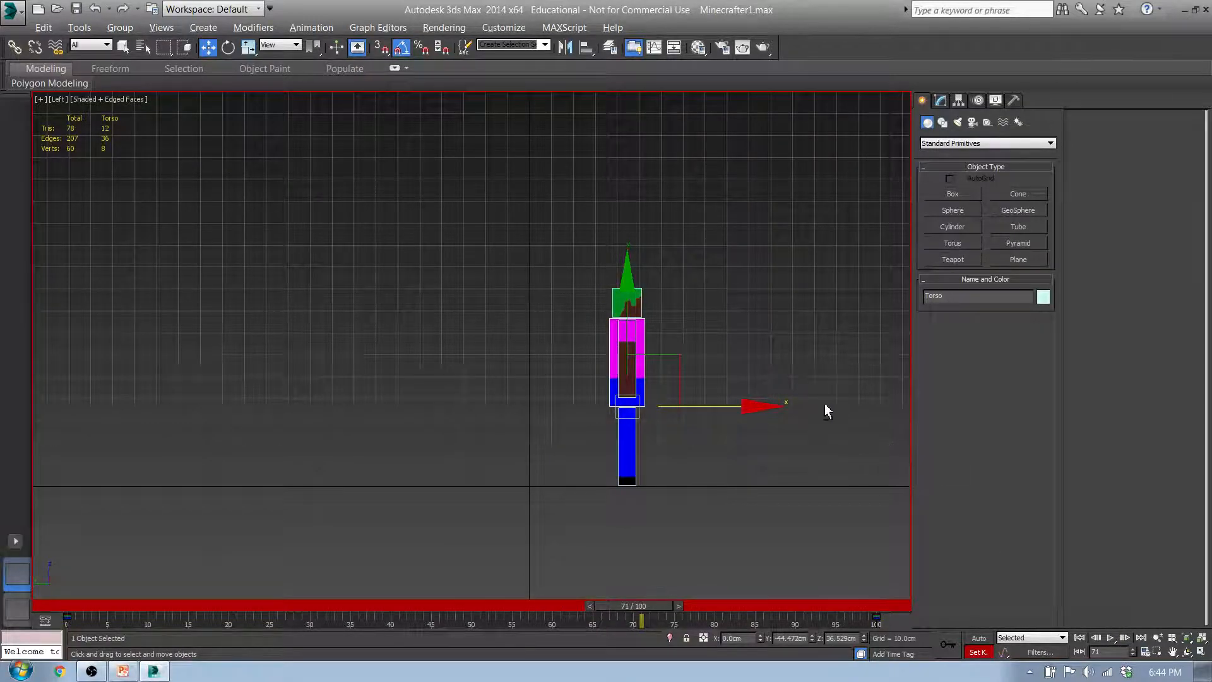
- Select the character's right leg and return the timeline to frame 0
middle_click_drag(825, 403, 606, 417, "alt")
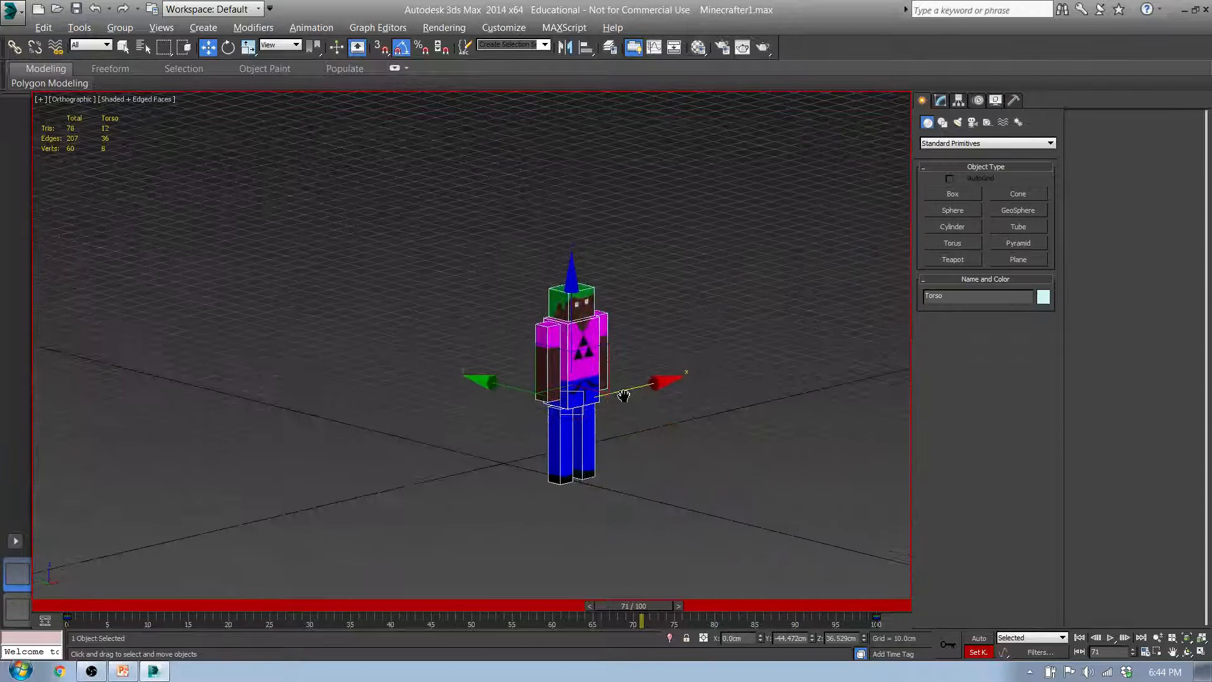
left_click(564, 435)
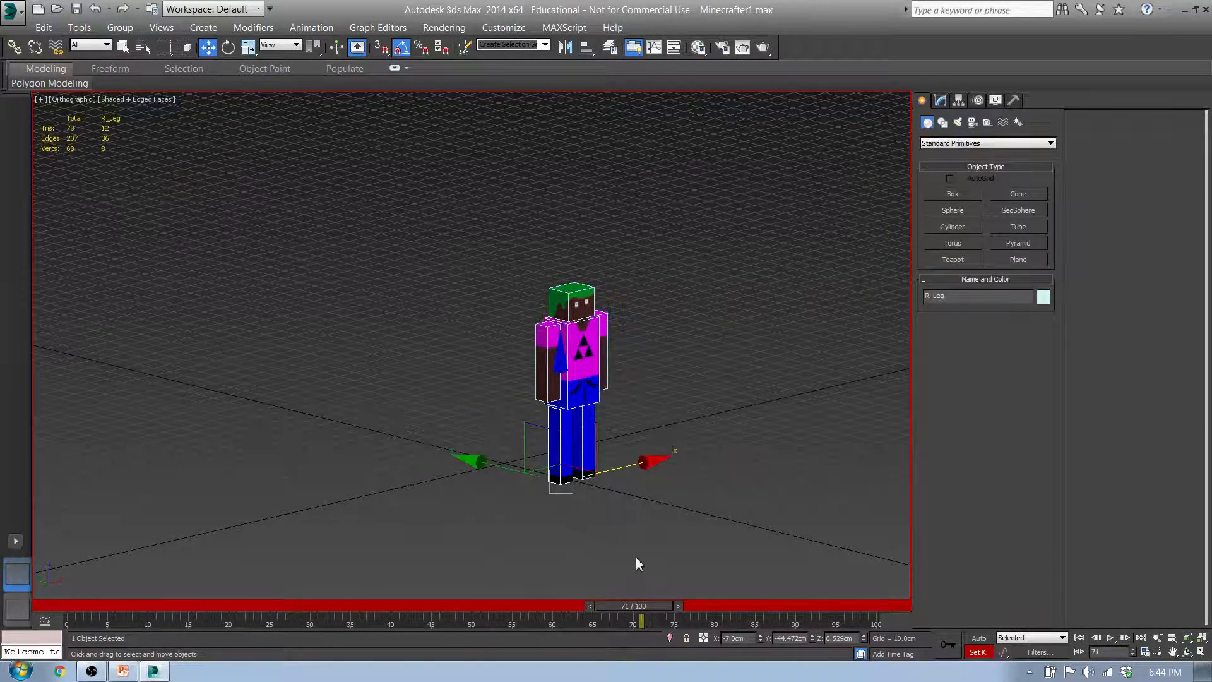
key("e")
middle_click_drag(532, 522, 747, 614, "alt")
left_click_drag(663, 608, 912, 555)
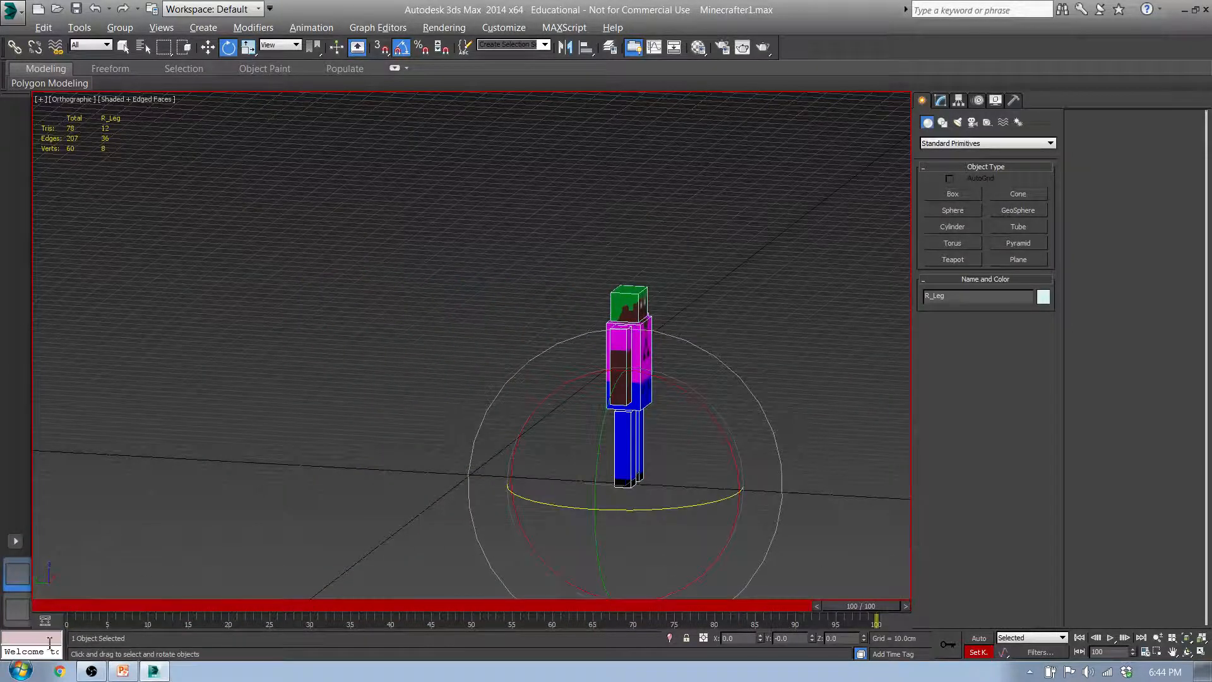
left_click(641, 350)
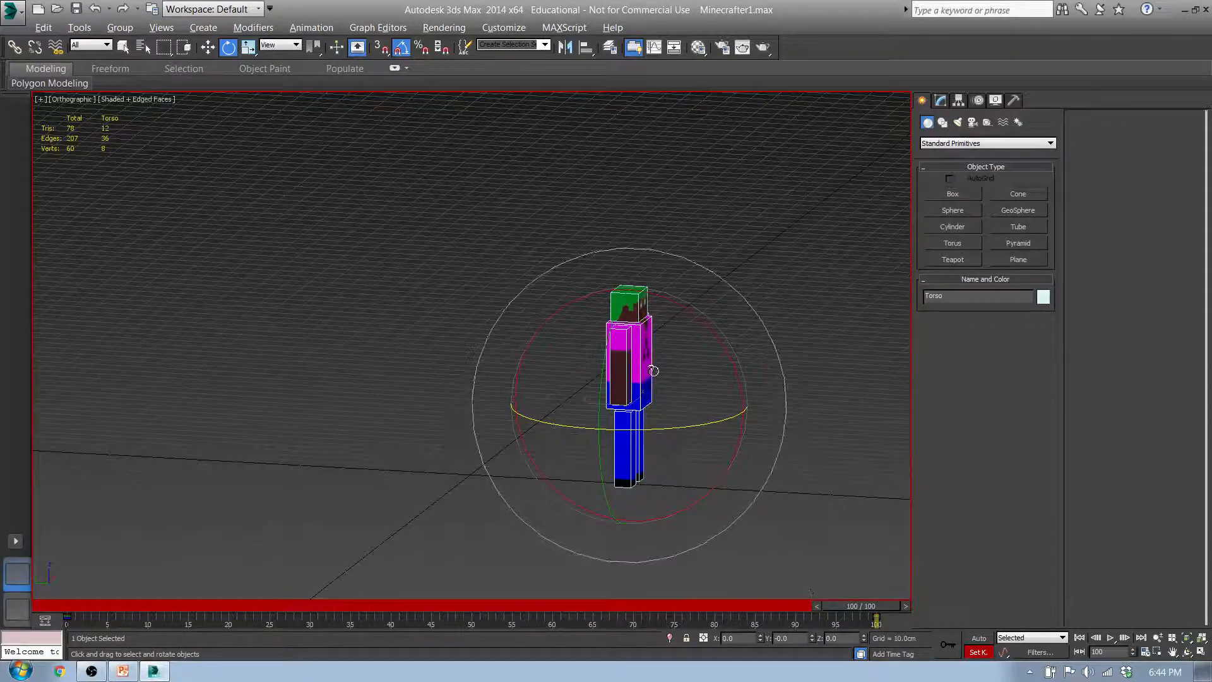
left_click(619, 462)
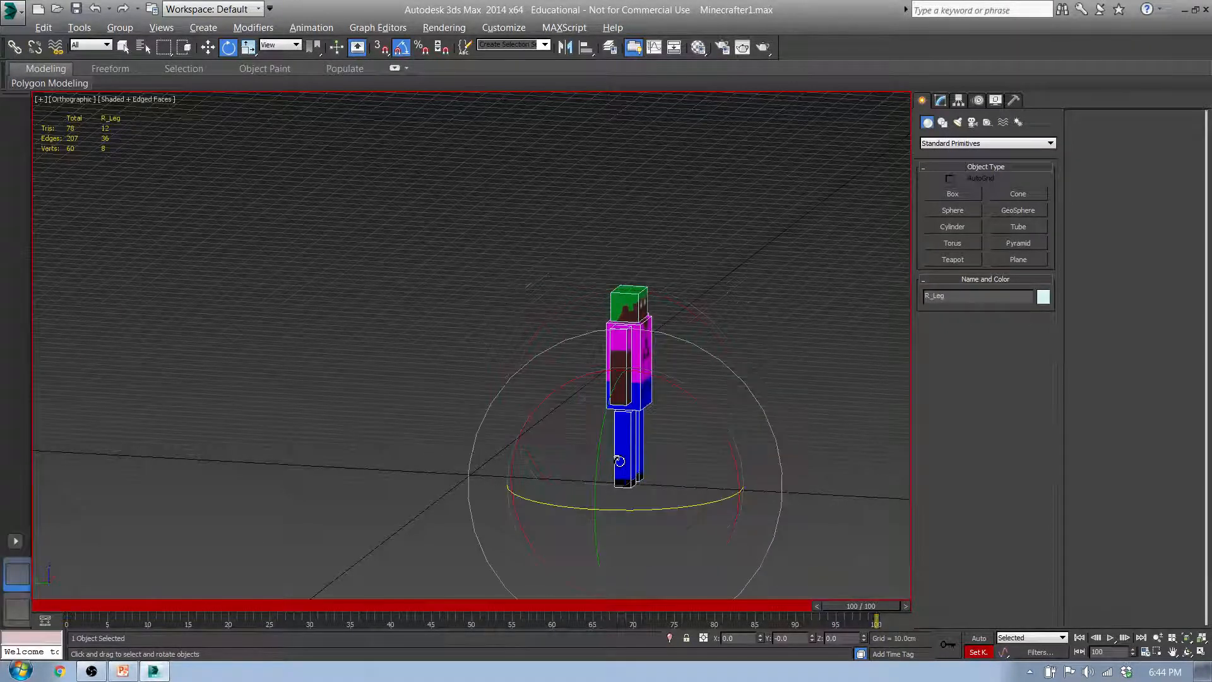
left_click_drag(888, 605, 58, 510)
- Try rotating the right leg 70 degrees about the X axis, and undo the rotation
key("e")
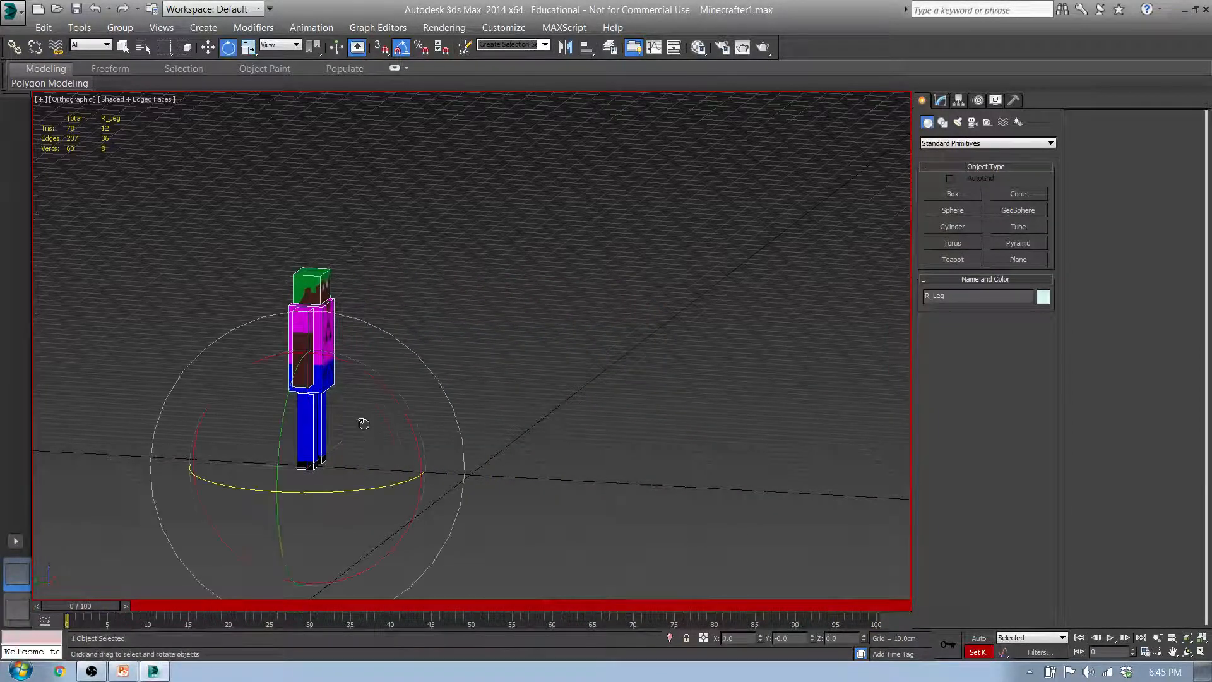
left_click_drag(408, 420, 438, 455)
middle_click_drag(439, 454, 536, 473, "alt")
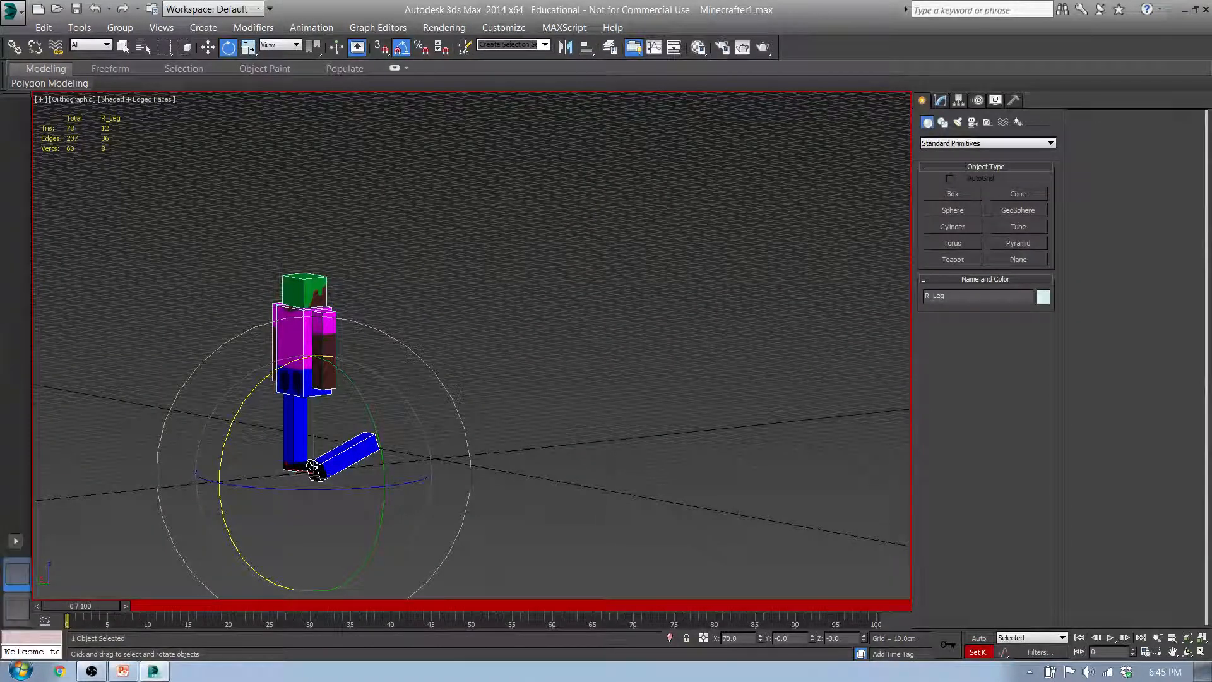
key("ctrl+z")
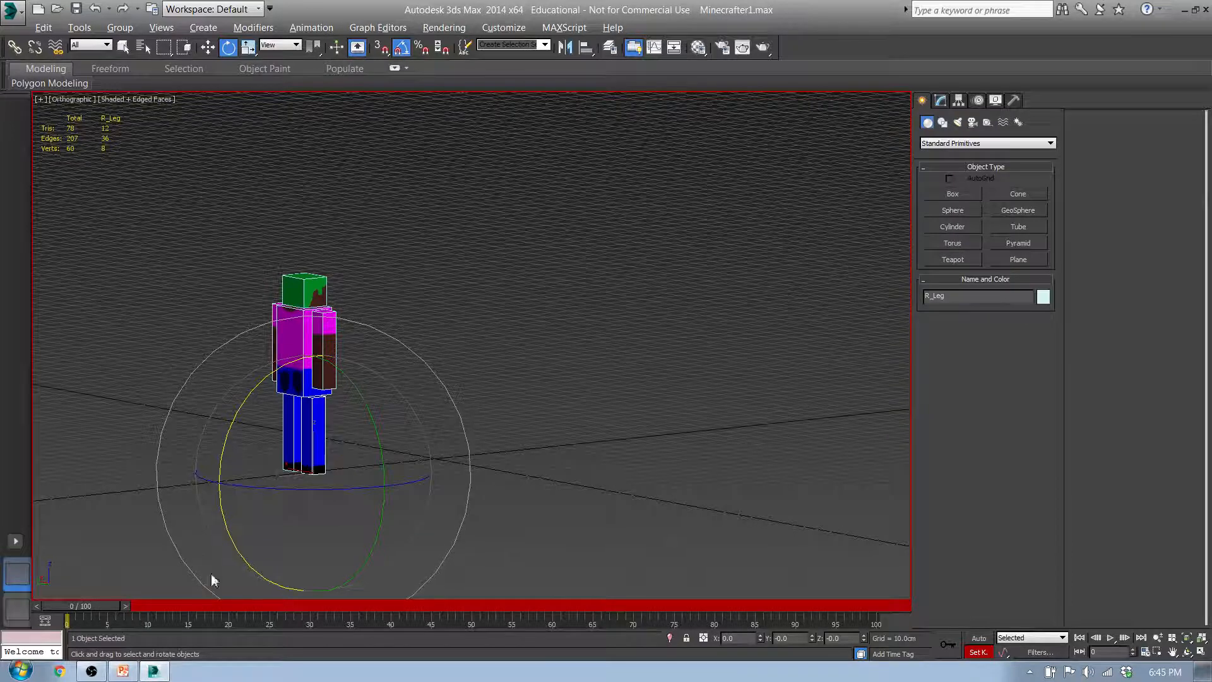
- Turn off Set Key mode and reselect the right leg with the Move tool active
left_click(977, 653)
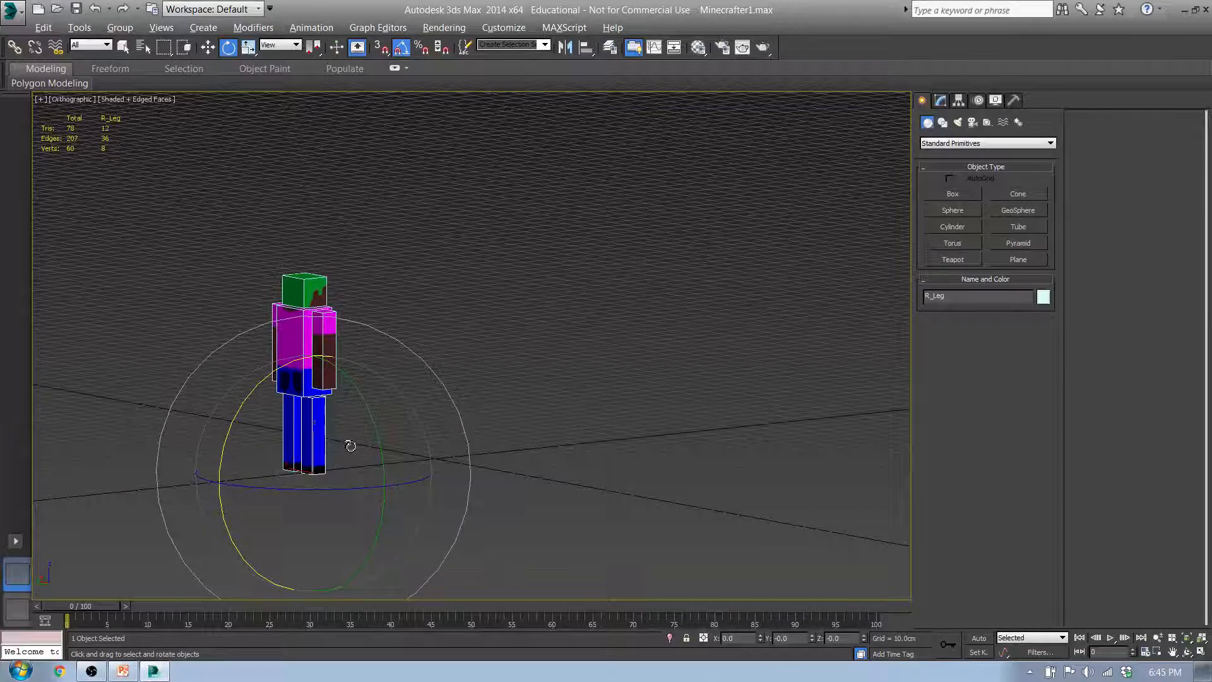
left_click(508, 365)
left_click(312, 441)
middle_click_drag(444, 440, 286, 456, "alt")
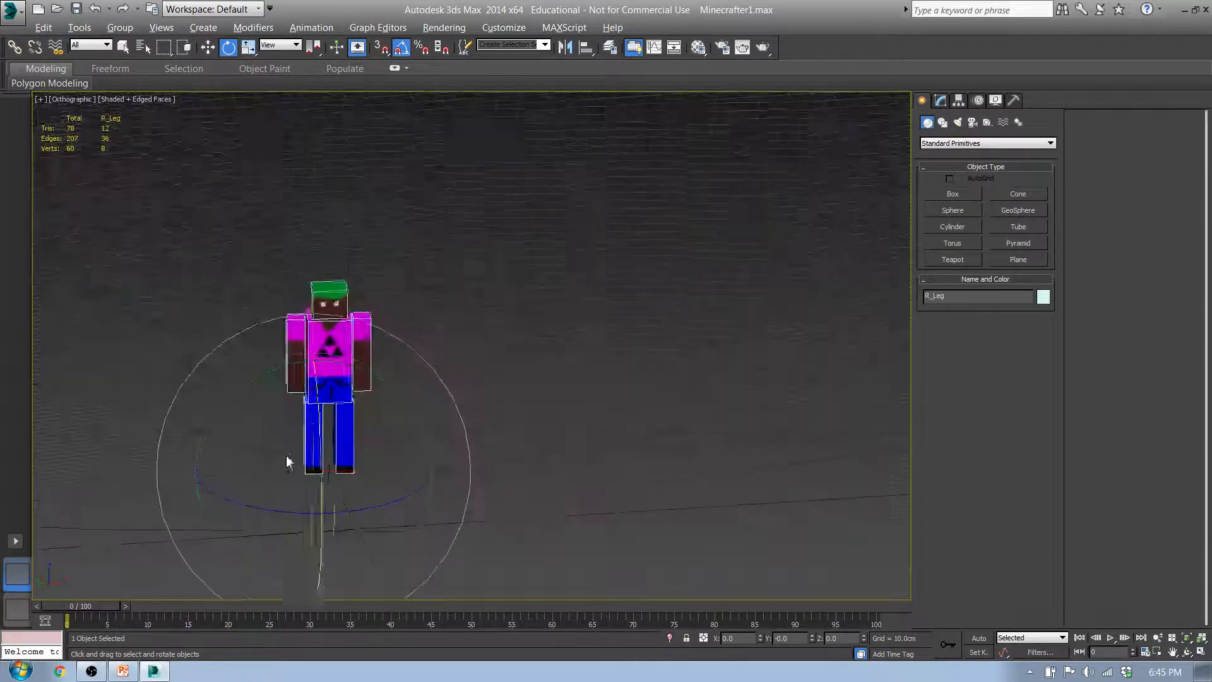
scroll(286, 456, "up", 5)
key("w")
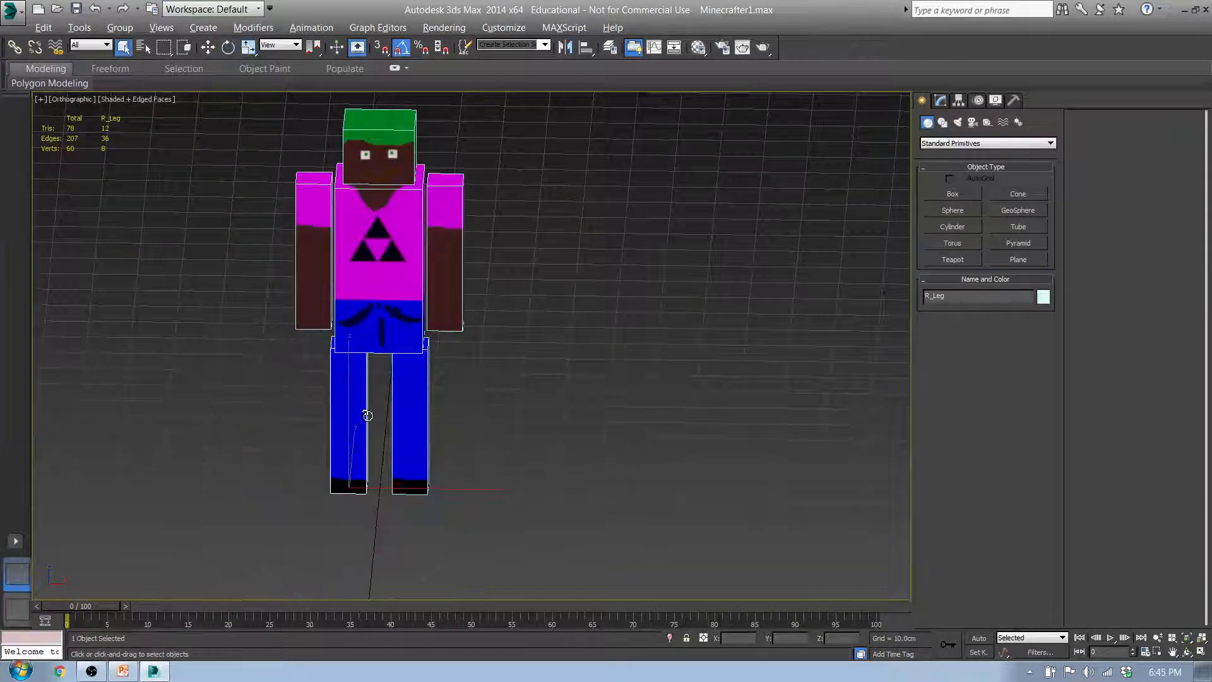
middle_click_drag(354, 445, 476, 415, "alt")
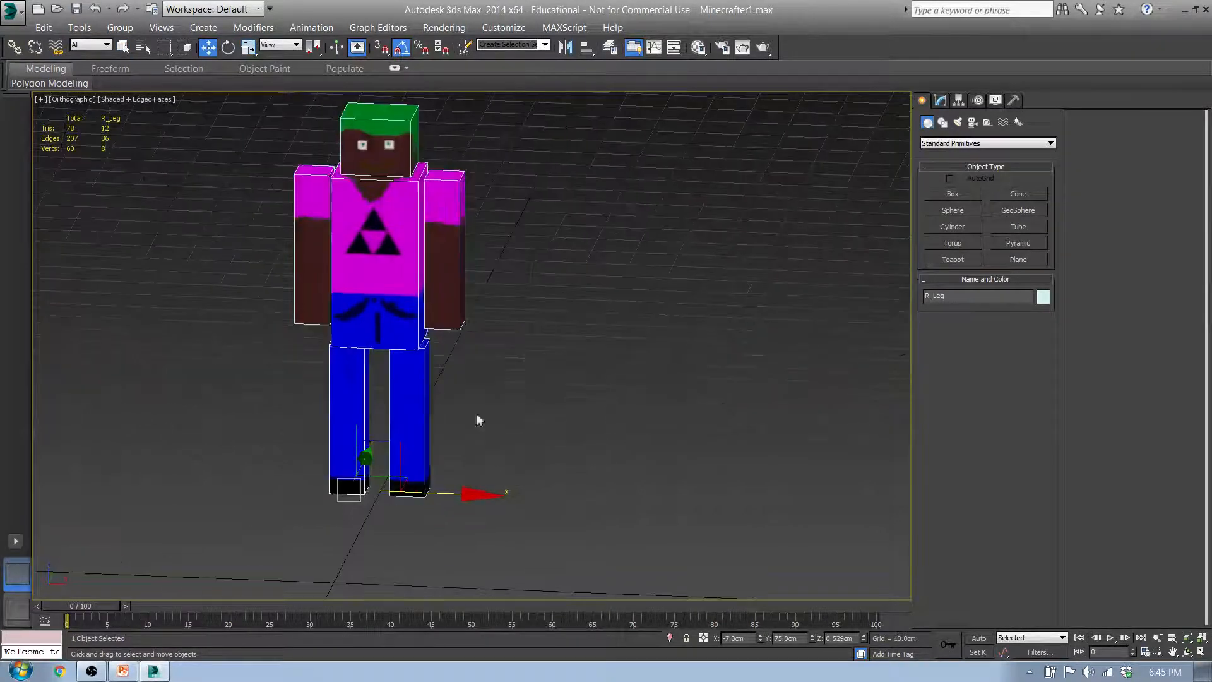
- Enable Affect Pivot Only with the Local coordinate system and raise the right leg's pivot to the top of the leg, about 32.8 cm in world Z
left_click(960, 100)
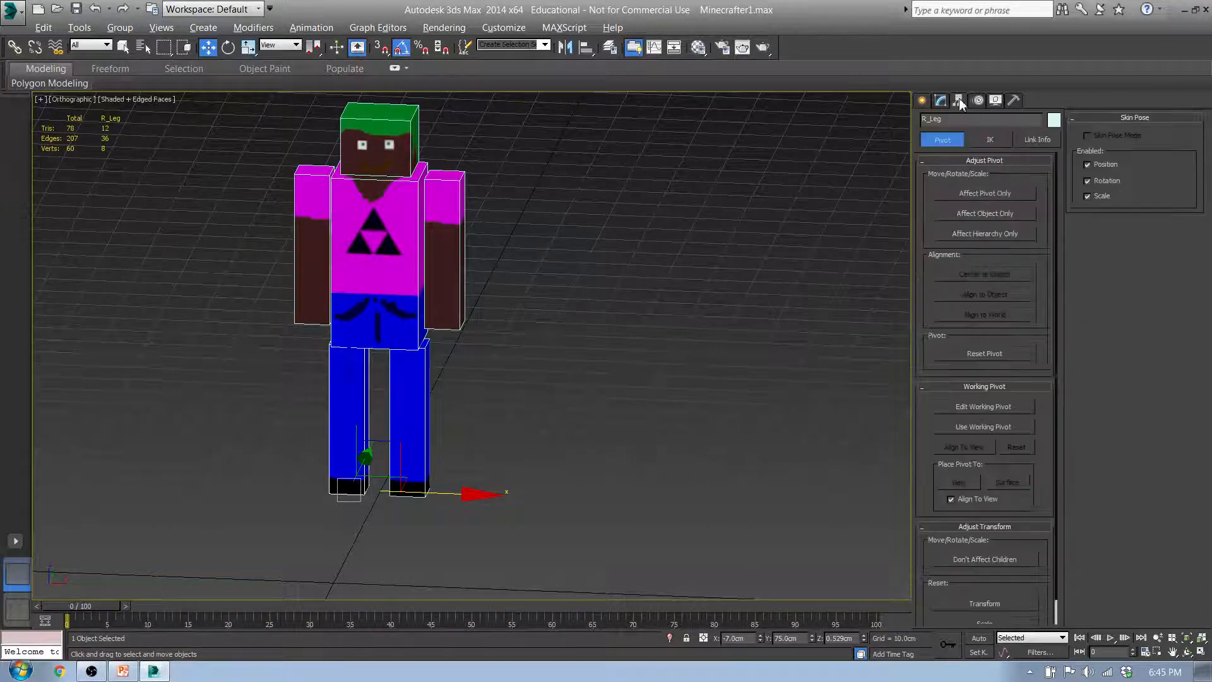
left_click(979, 192)
middle_click_drag(391, 377, 407, 401, "alt")
left_click(296, 44)
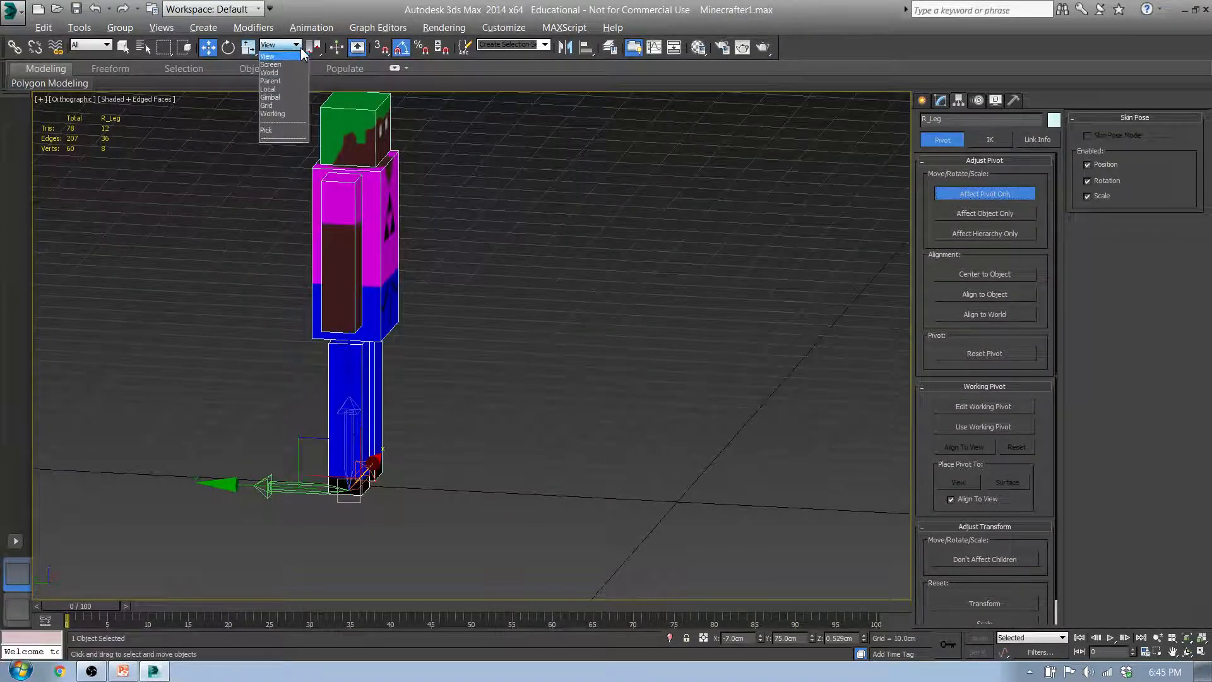
left_click(287, 89)
middle_click_drag(474, 332, 327, 383, "alt")
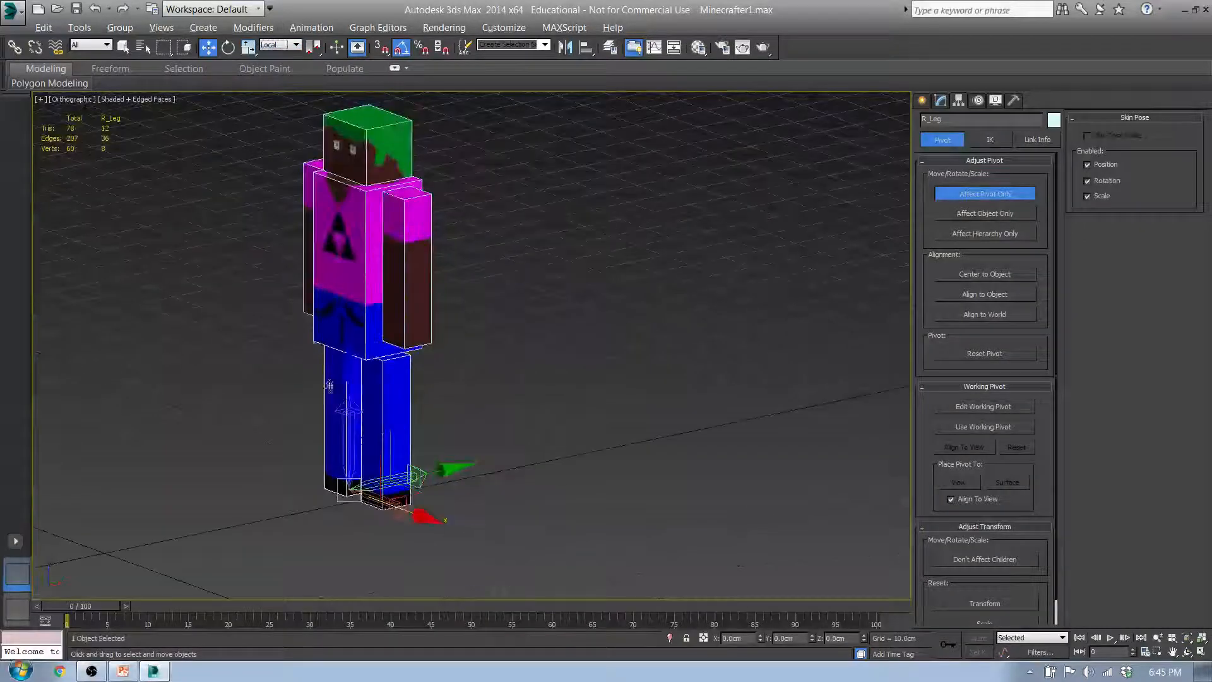
left_click_drag(354, 404, 356, 332)
middle_click_drag(355, 332, 442, 354, "alt")
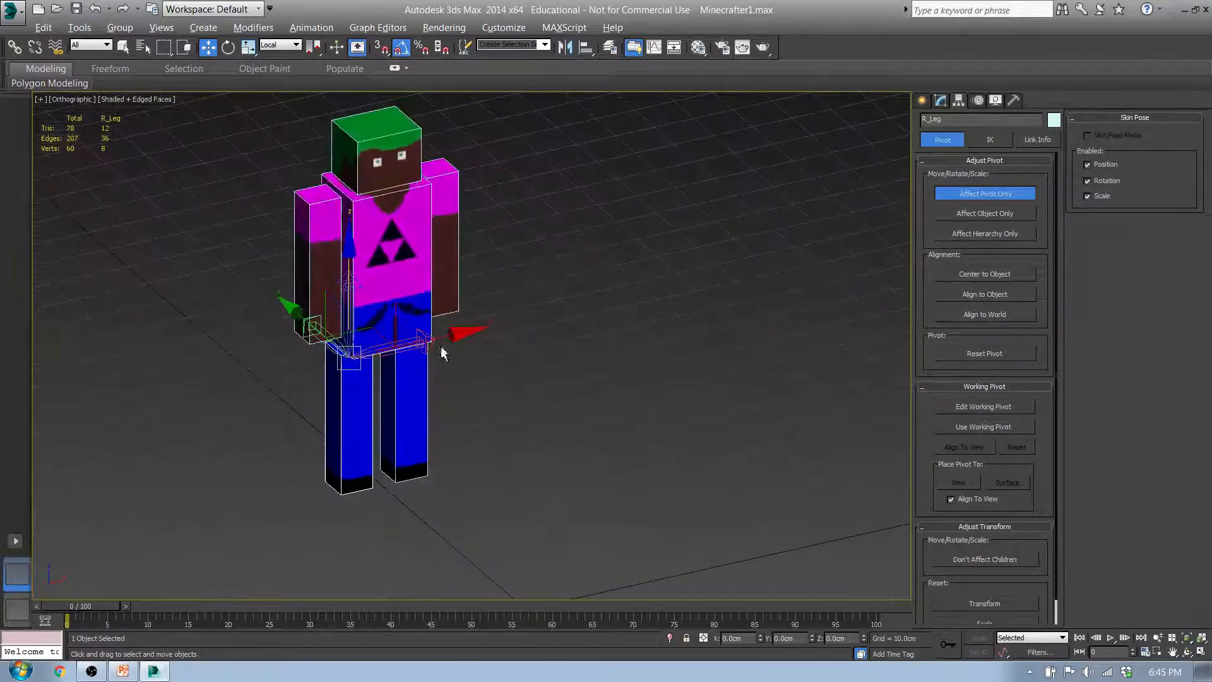
- Switch the reference coordinate system to World and set the right leg pivot's Z position to 38 cm
left_click(289, 46)
left_click(287, 75)
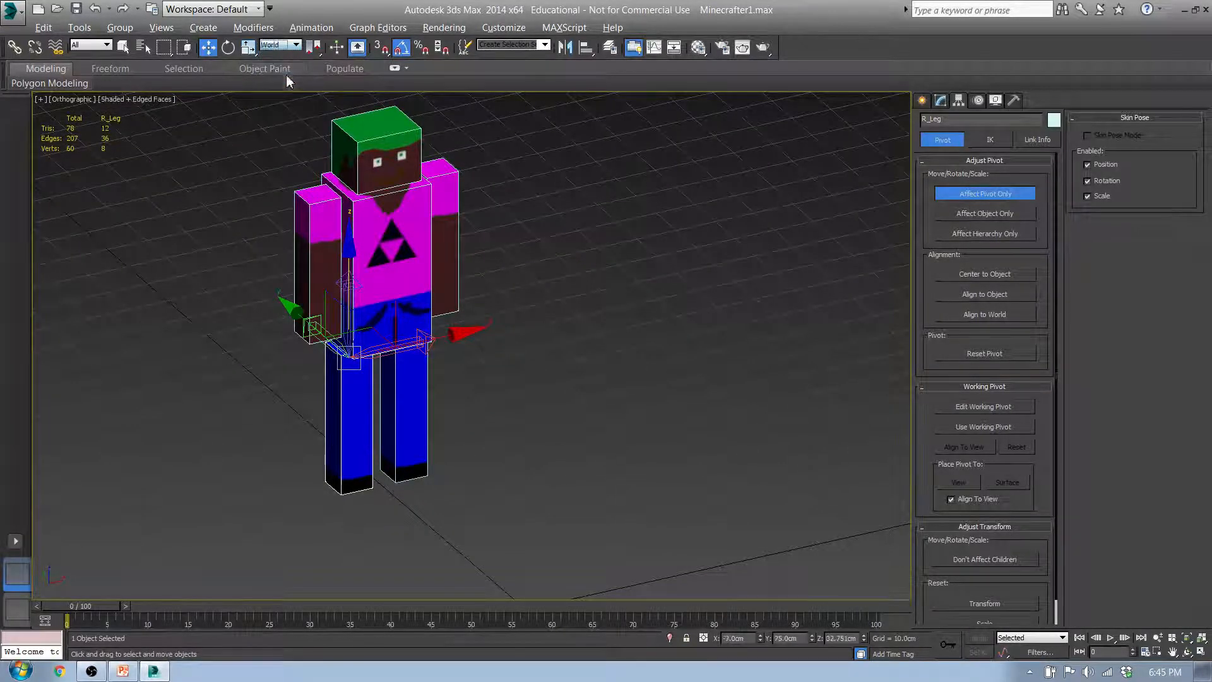
middle_click_drag(388, 341, 460, 319, "alt")
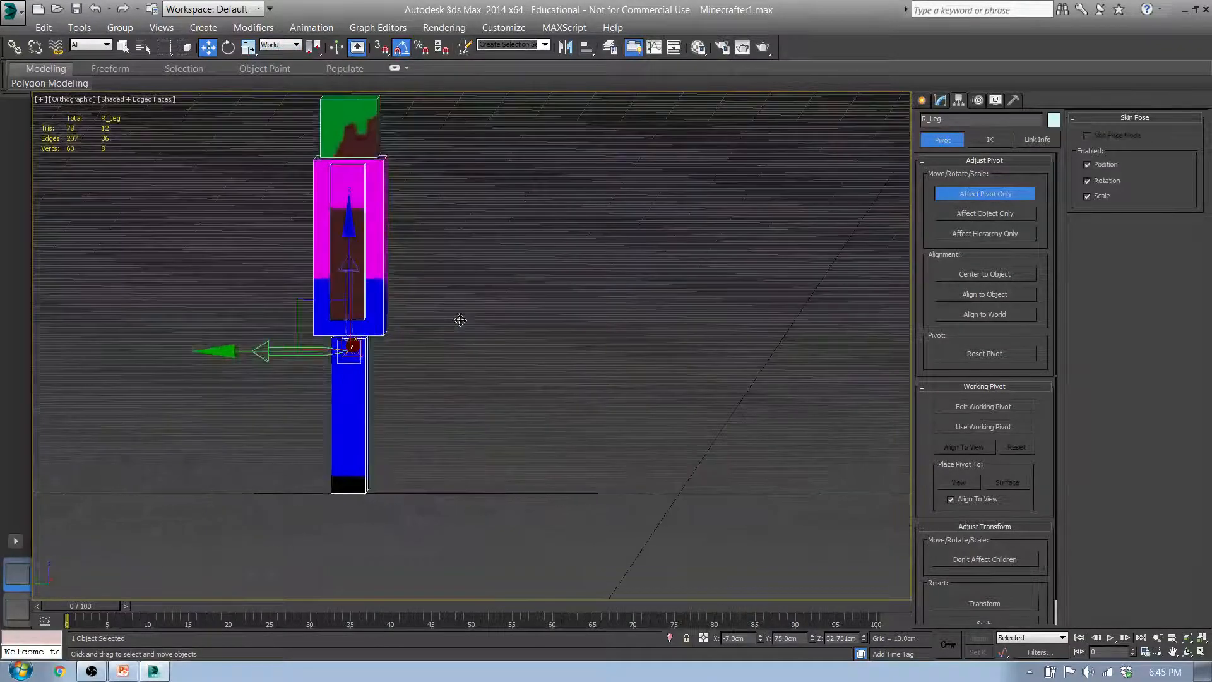
middle_click_drag(349, 317, 268, 339)
scroll(262, 352, "up", 4)
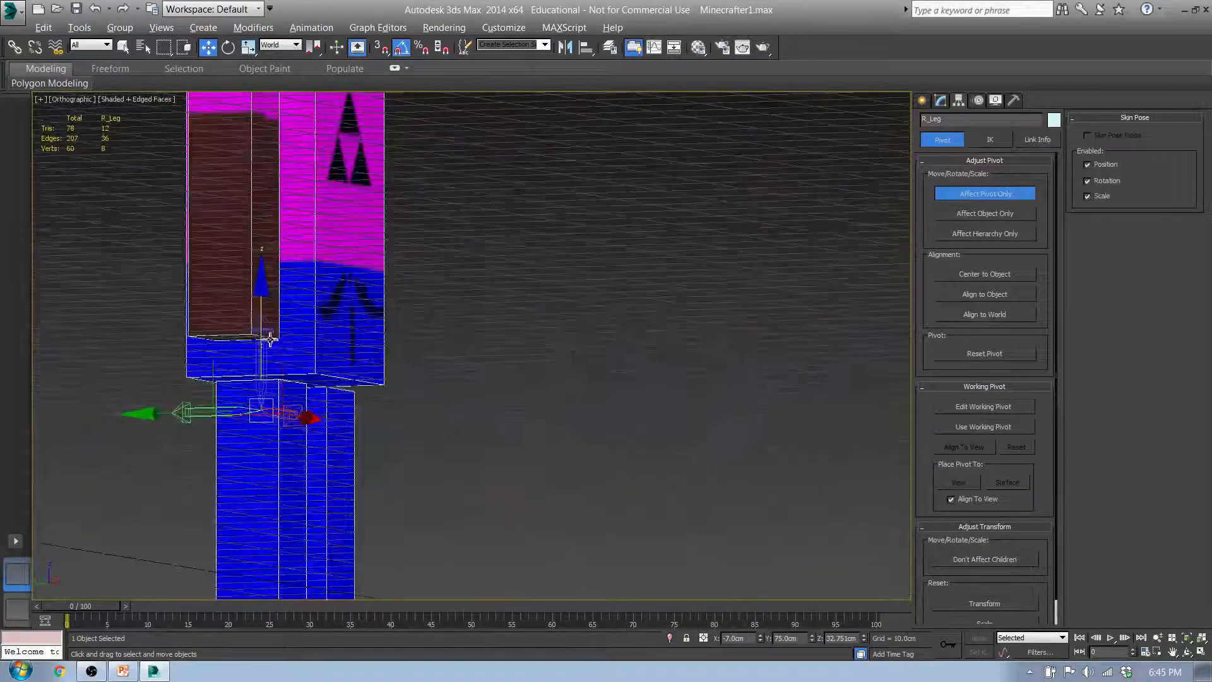
left_click_drag(265, 338, 282, 291)
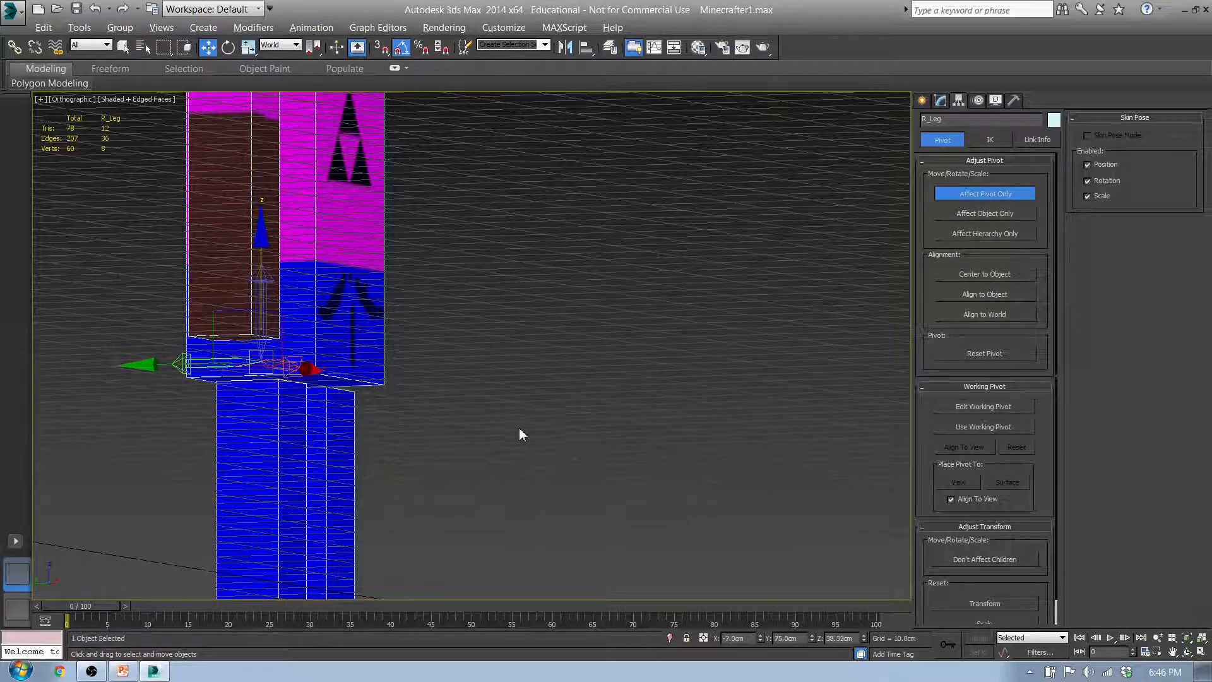
double_click(847, 638)
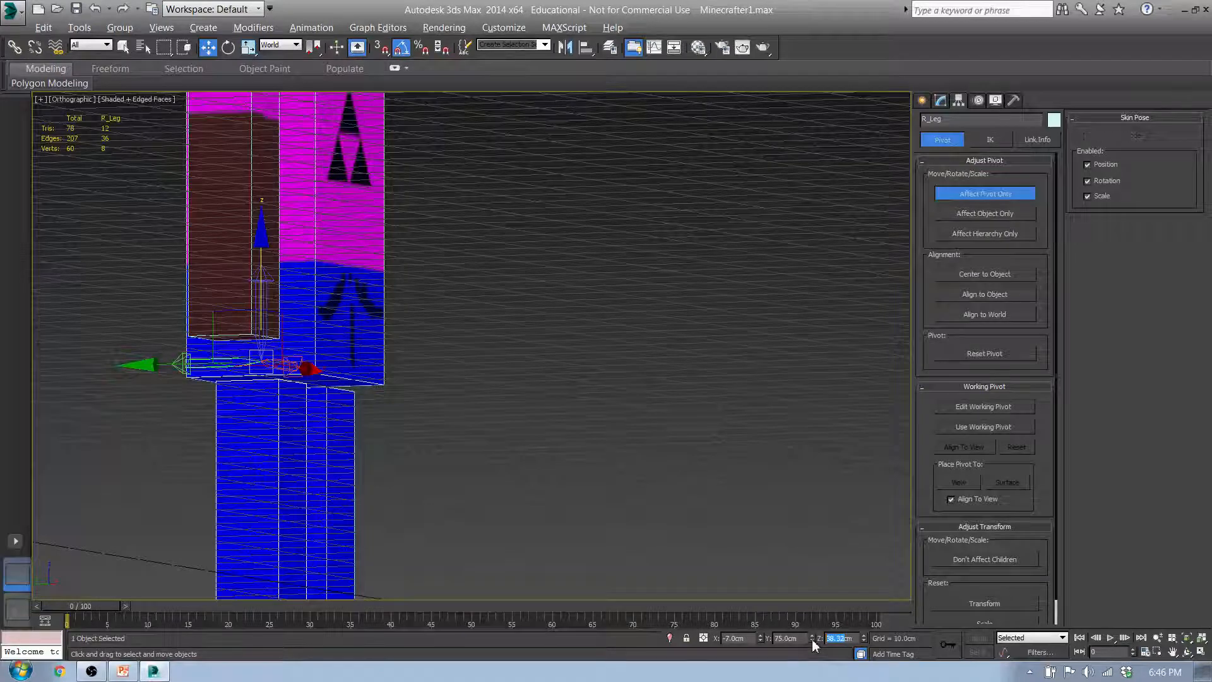
type("38")
key("Return")
- Select the left leg and set its pivot's Z position to 38 cm
middle_click_drag(430, 427, 395, 447, "alt")
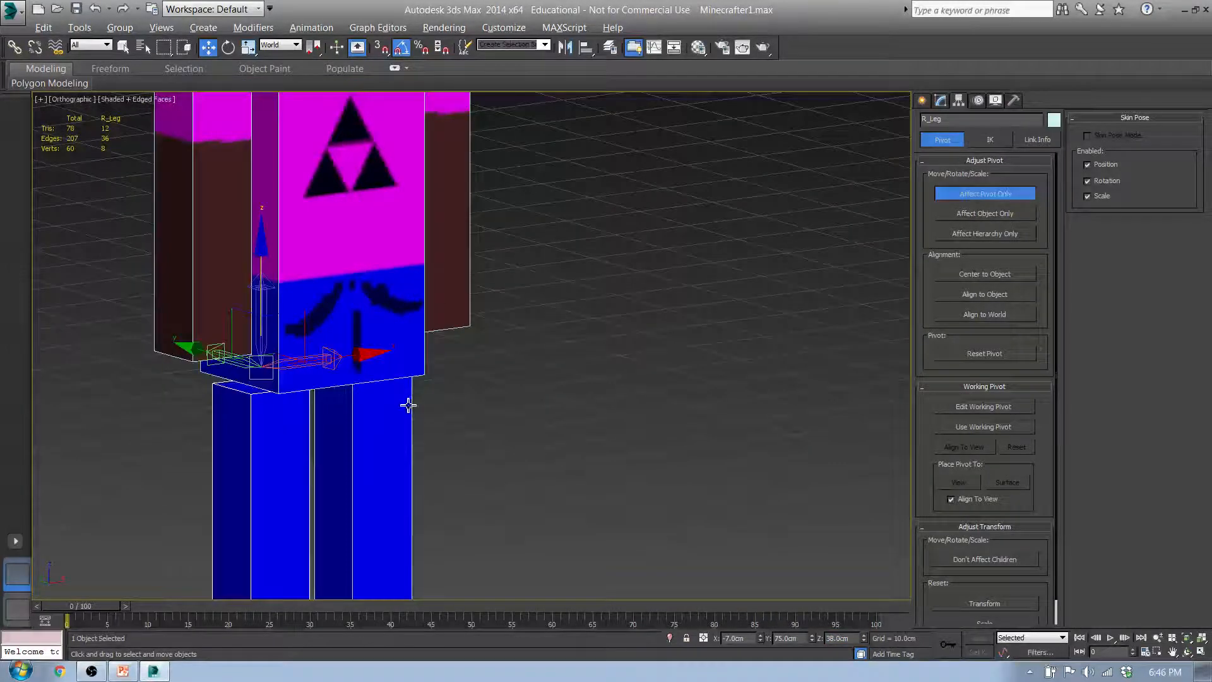
left_click(411, 419)
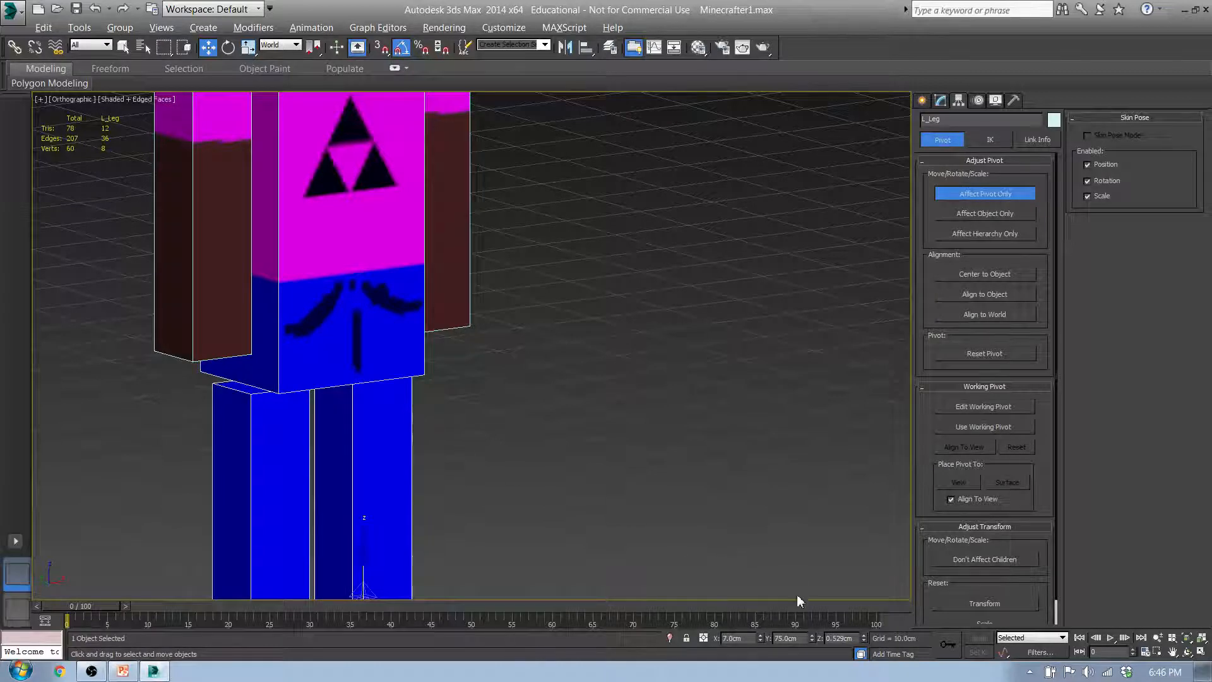
double_click(843, 638)
type("38")
key("Return")
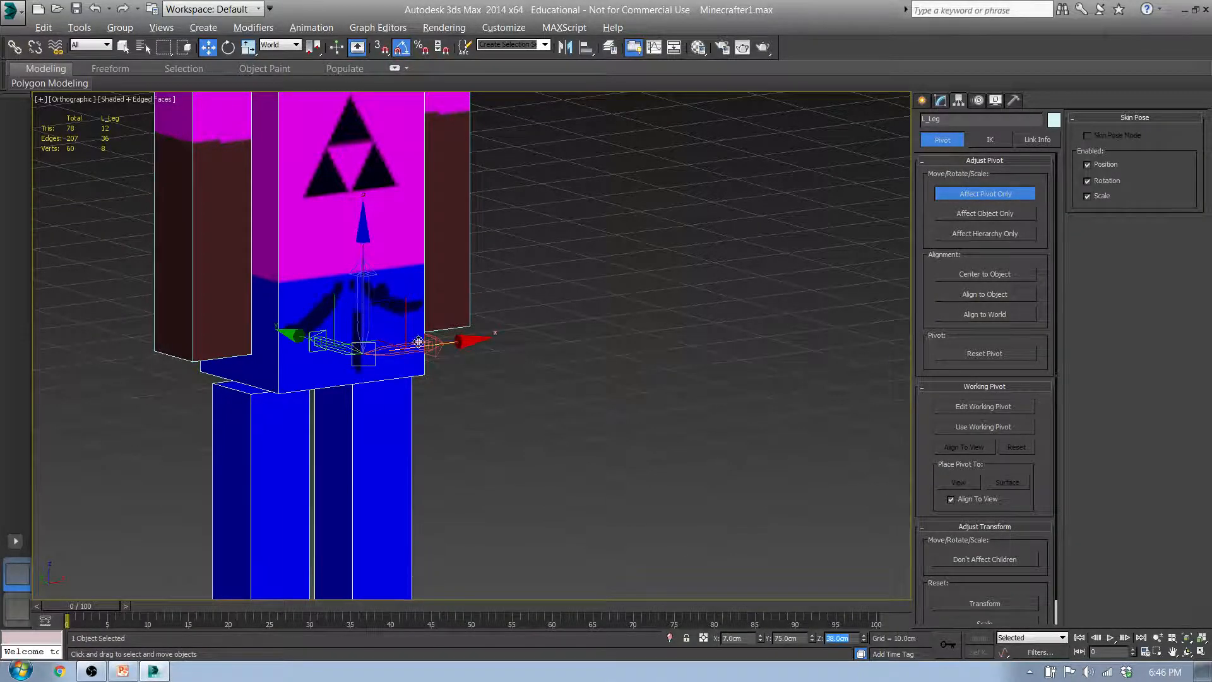
- Turn off Affect Pivot Only and select the character's left arm
middle_click_drag(449, 304, 360, 319, "alt")
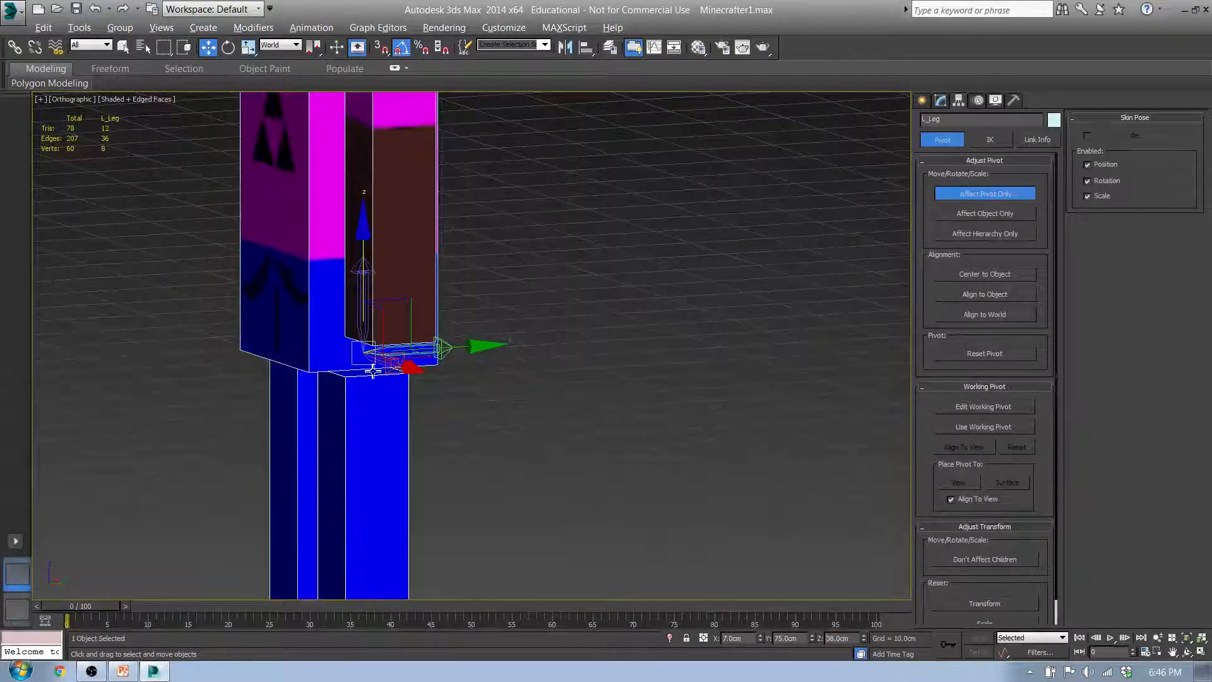
middle_click_drag(364, 389, 652, 274)
left_click(972, 201)
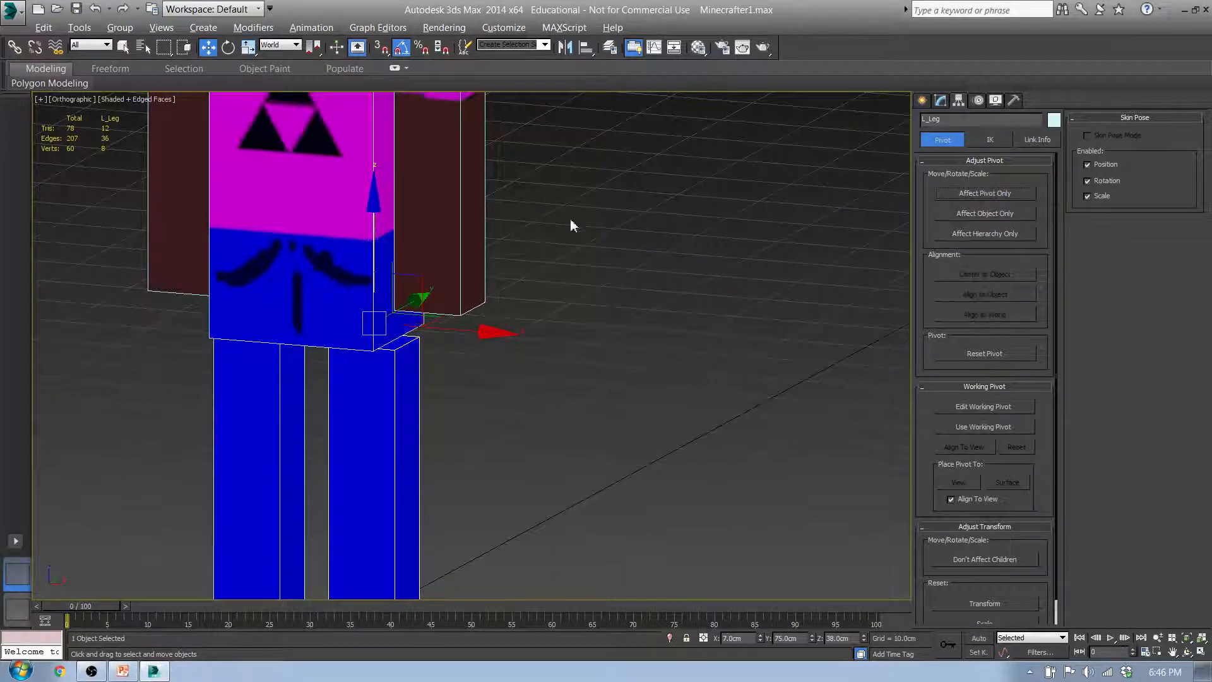
middle_click_drag(571, 225, 565, 417)
left_click(437, 388)
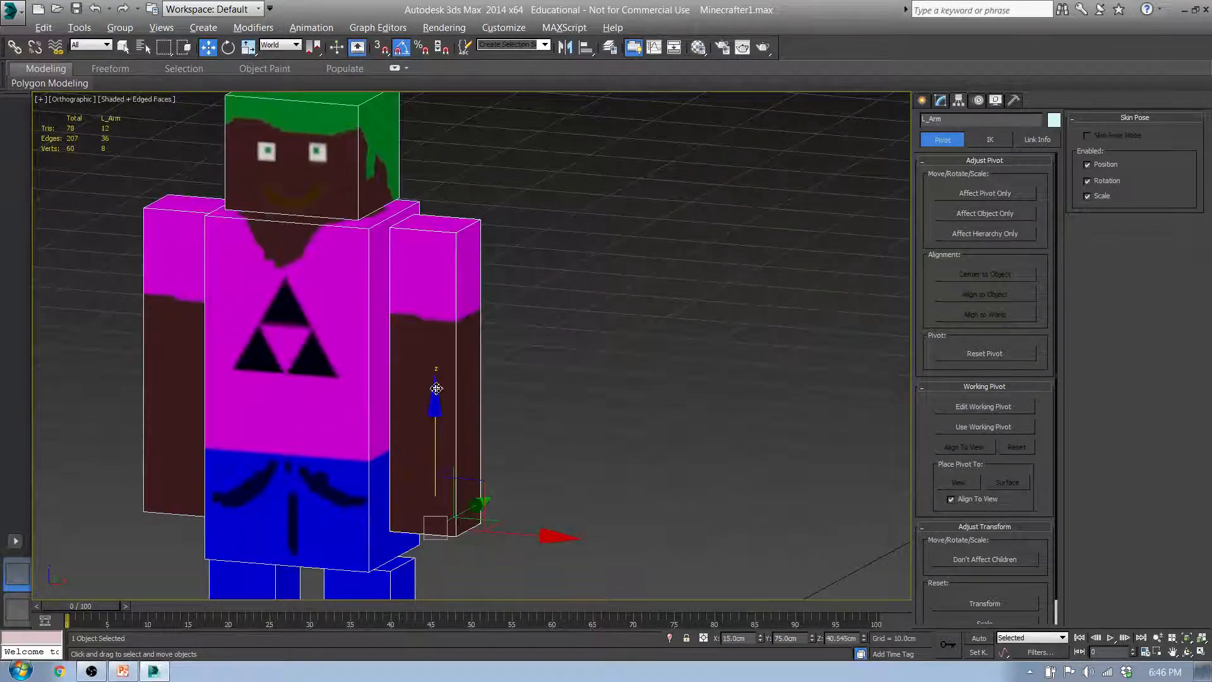
- Try rotating the left arm about its pivot at the hand, and cancel the rotation
key("e")
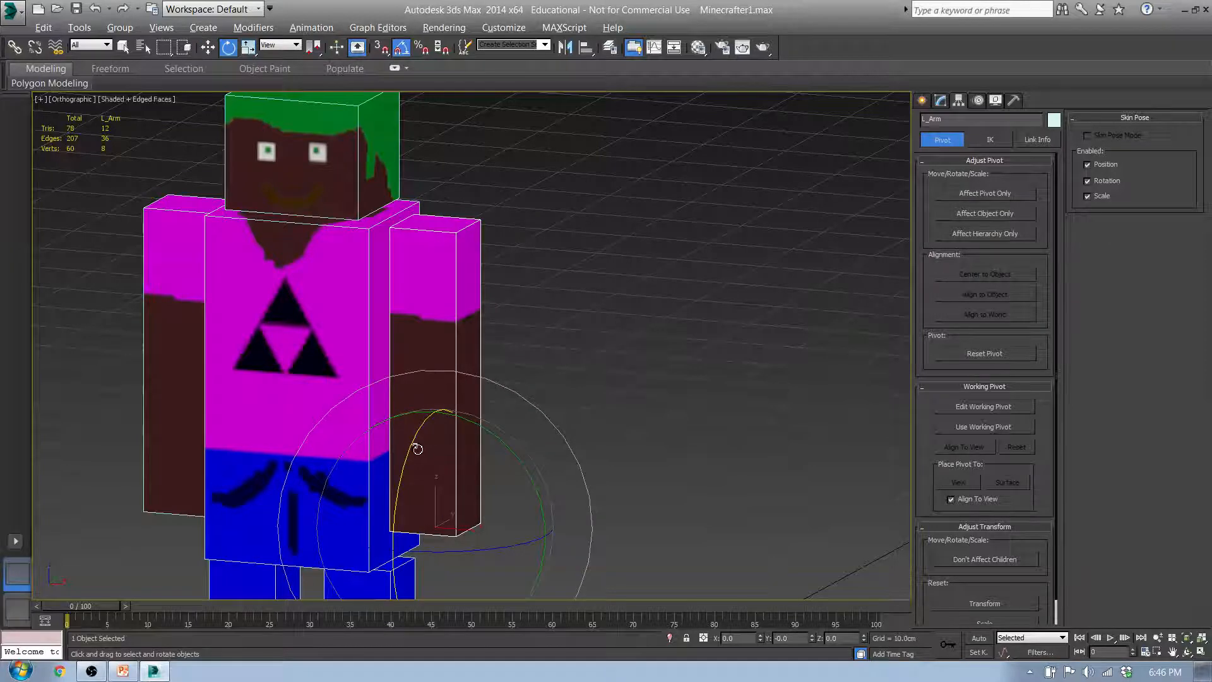
left_click_drag(414, 447, 406, 469)
right_click(406, 470)
- Enable Affect Pivot Only and raise the left arm's pivot to the shoulder, at a Z position of about 72.1 cm
left_click(968, 192)
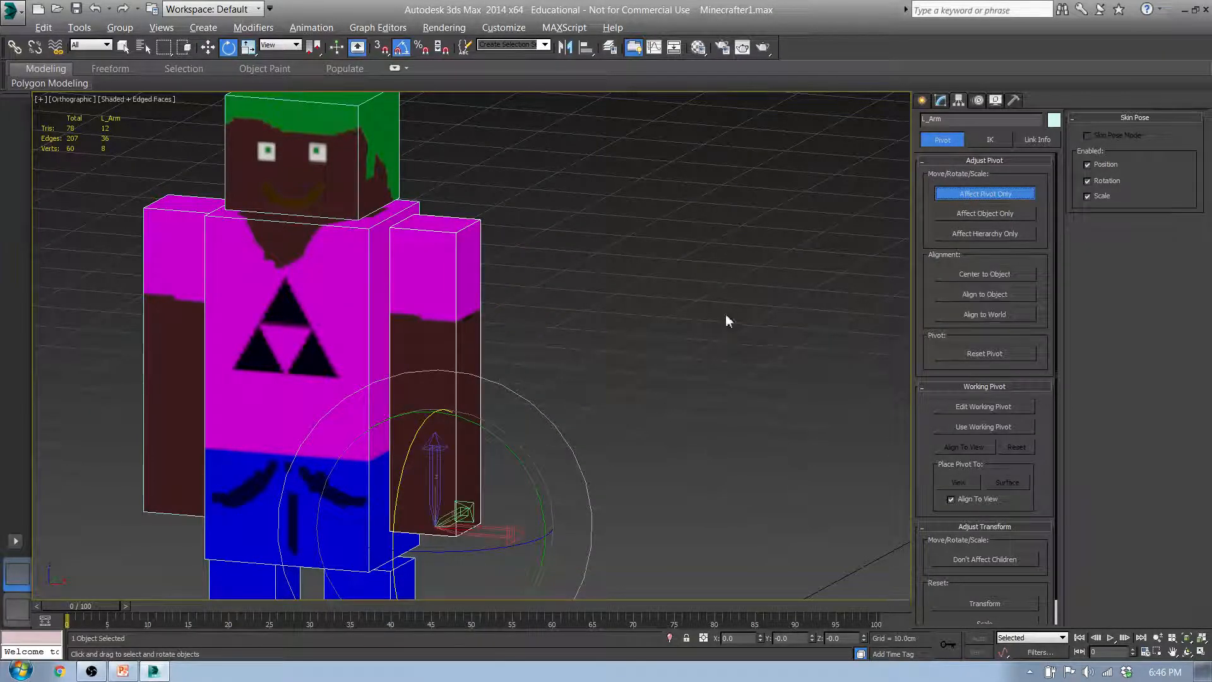
key("w")
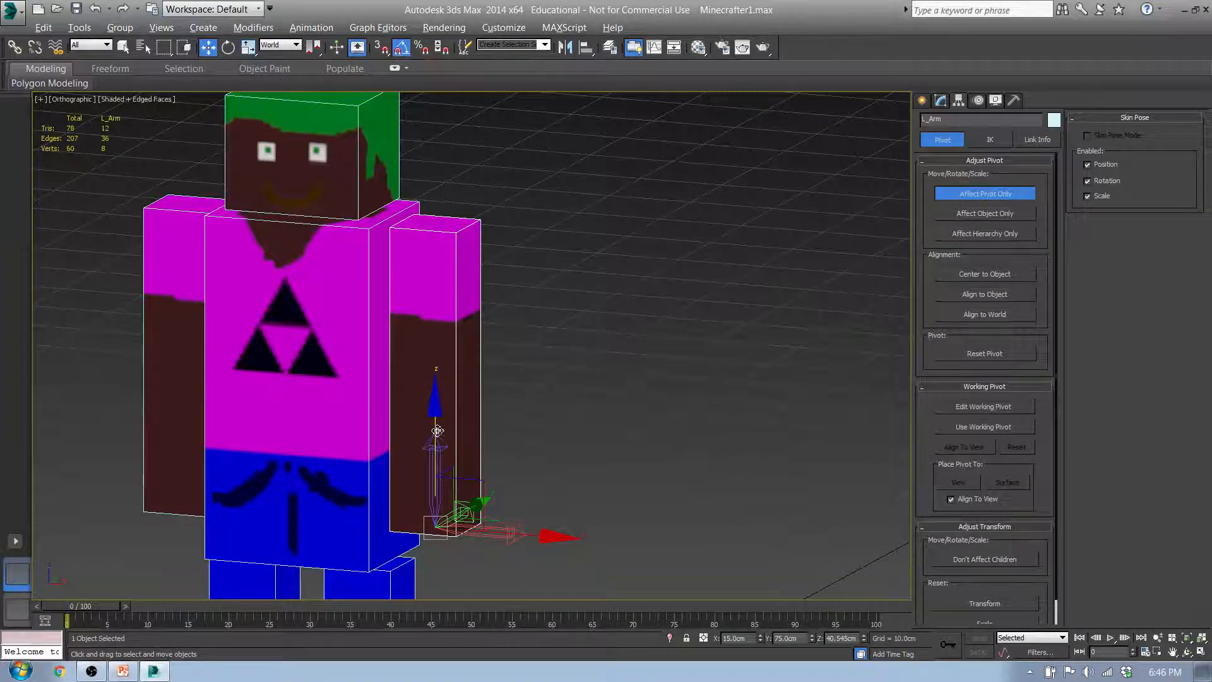
left_click_drag(436, 433, 463, 163)
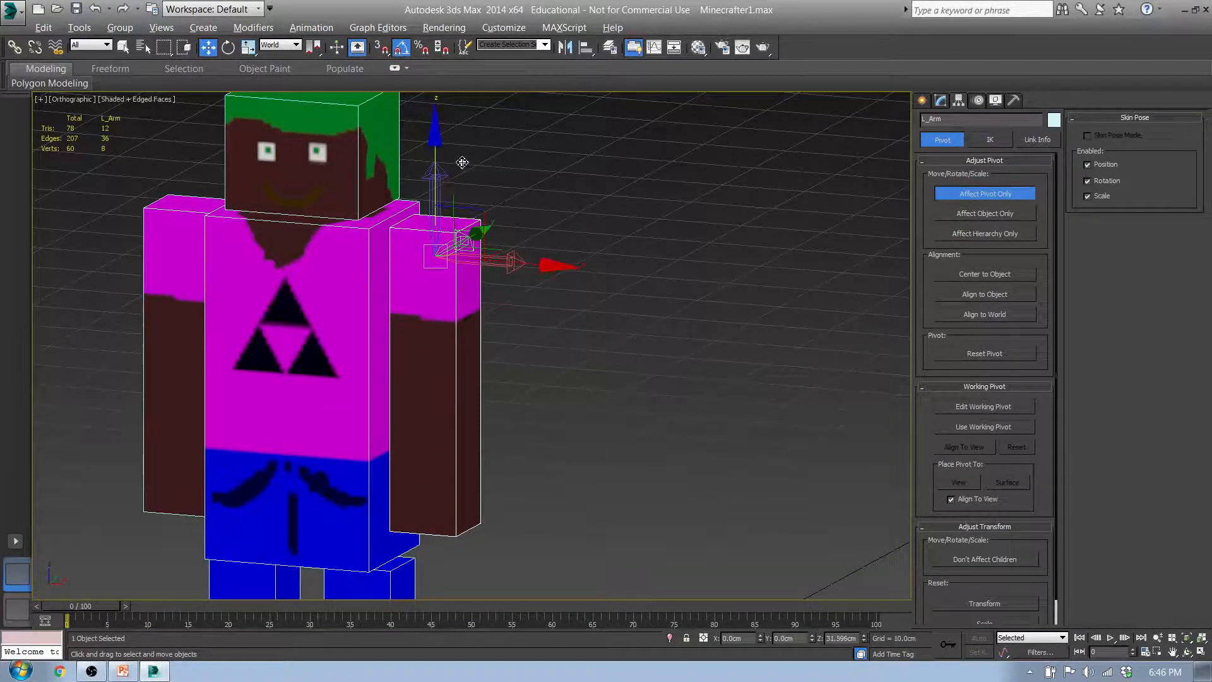
middle_click_drag(408, 289, 456, 274, "alt")
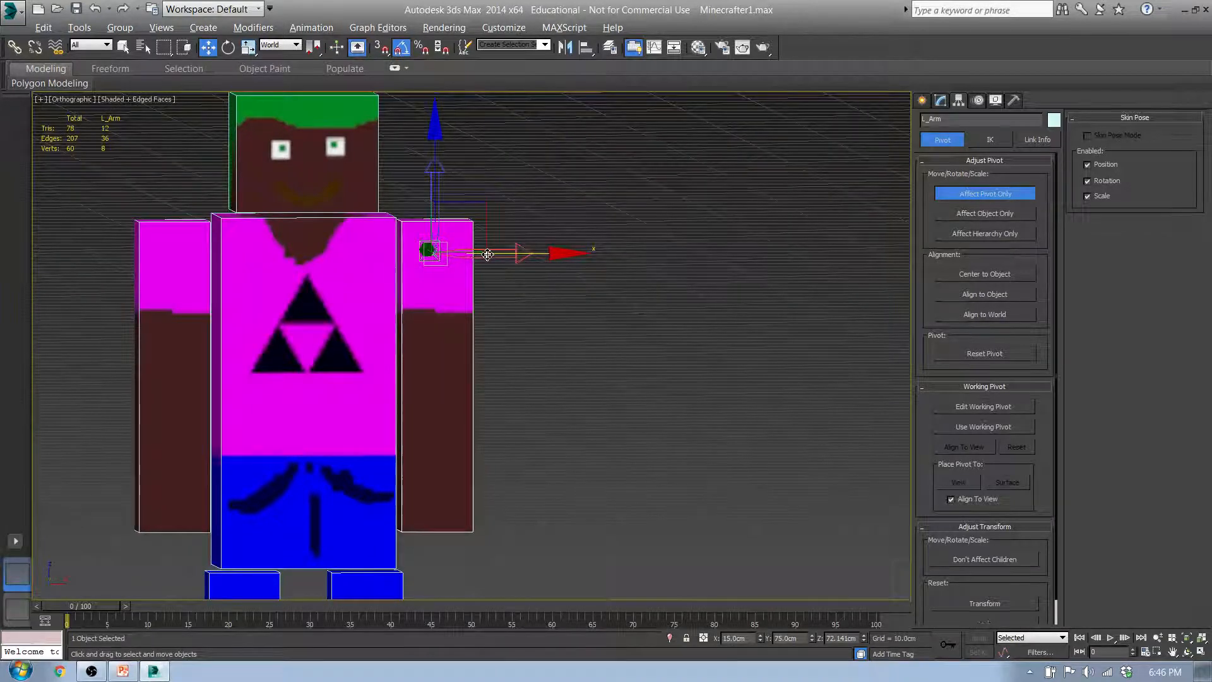
- Move the left arm's pivot to the inner shoulder, setting its X position to 12 cm and Z position to 74 cm
left_click_drag(489, 202, 463, 183)
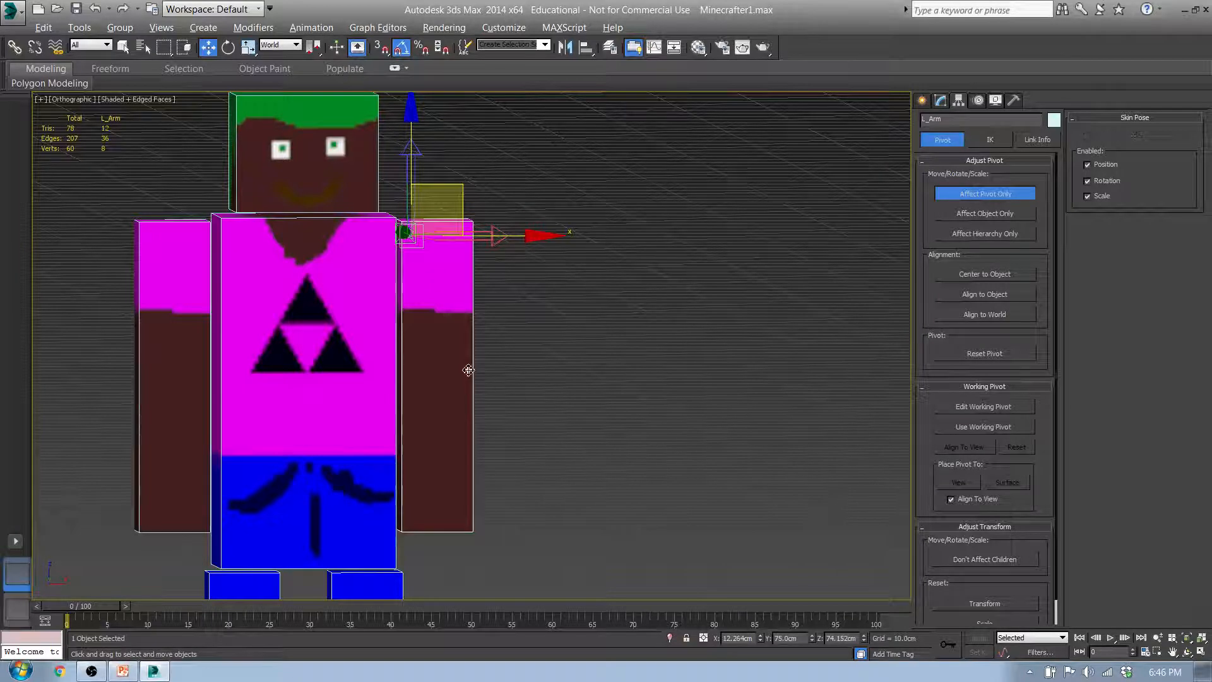
middle_click_drag(469, 370, 493, 379, "alt")
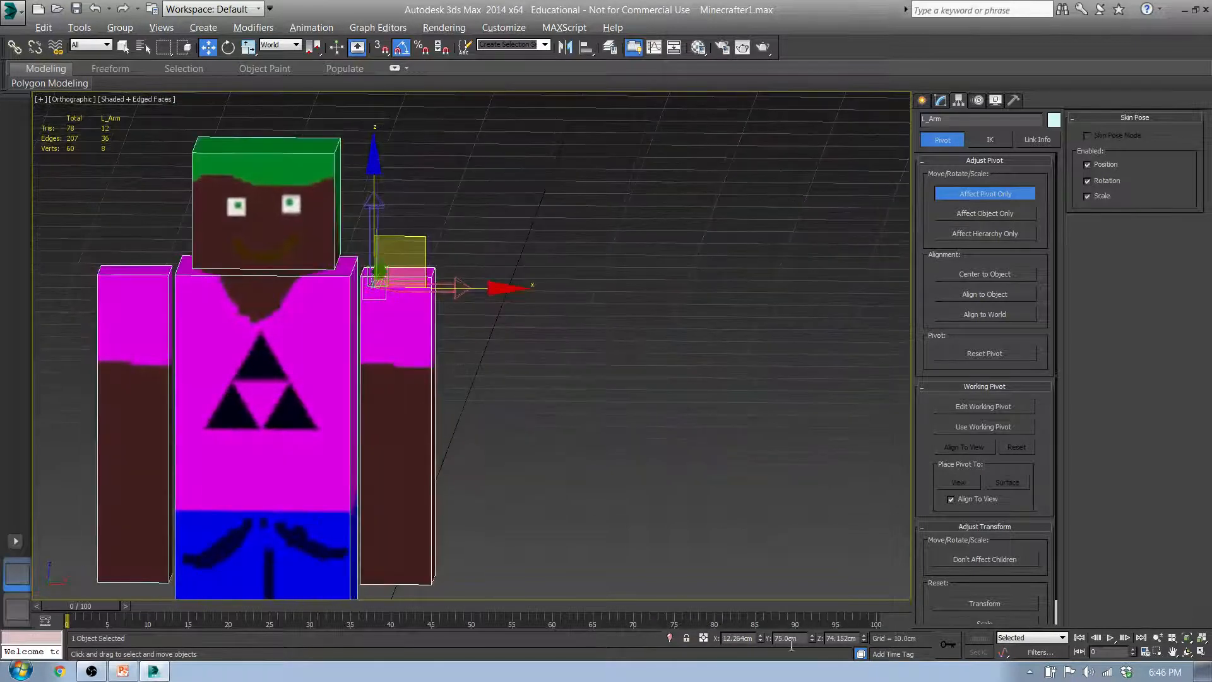
double_click(747, 639)
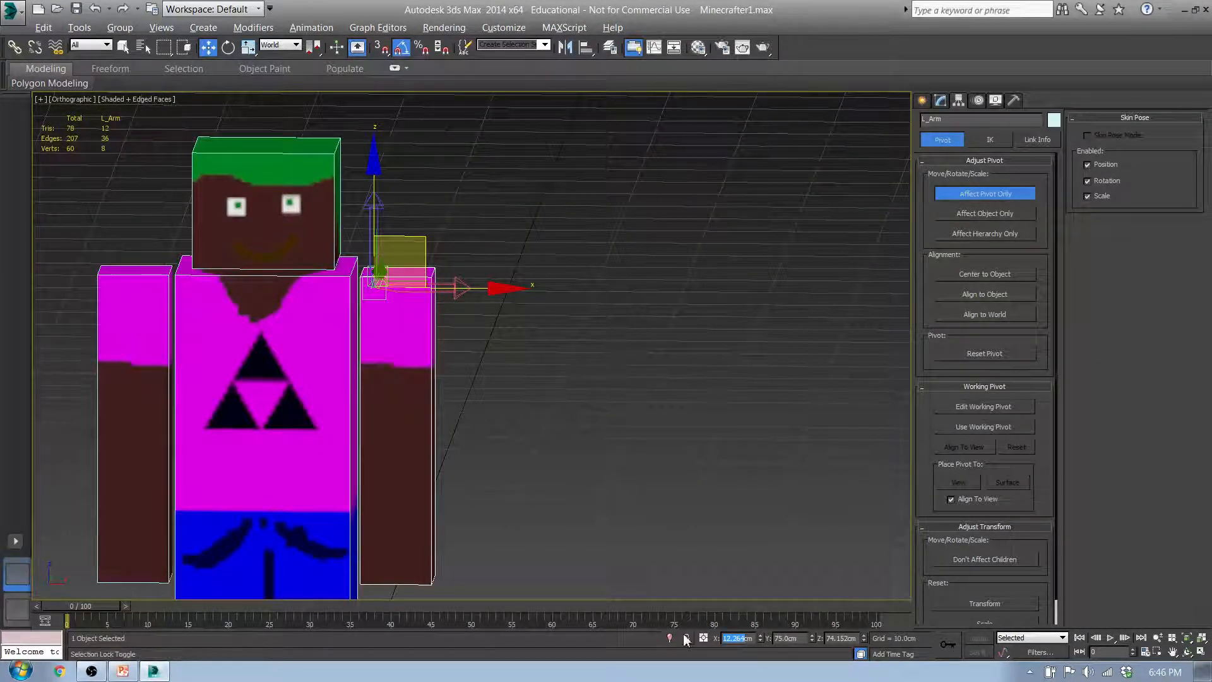
type("12")
key("Return")
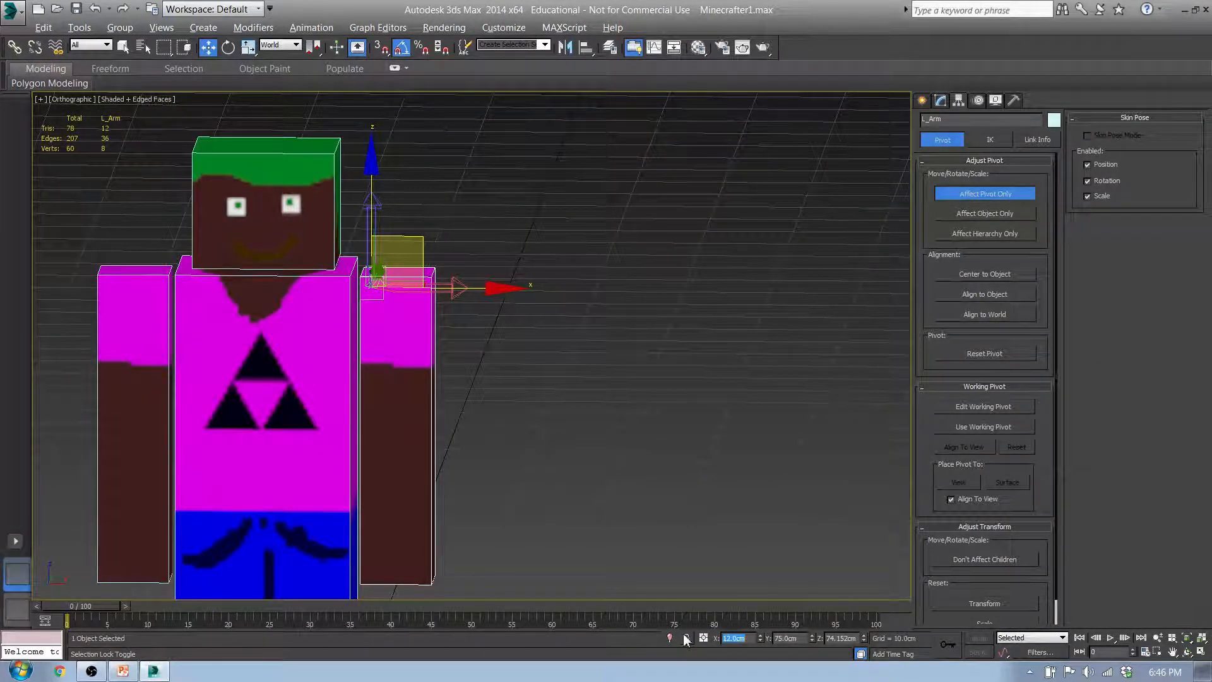
double_click(835, 639)
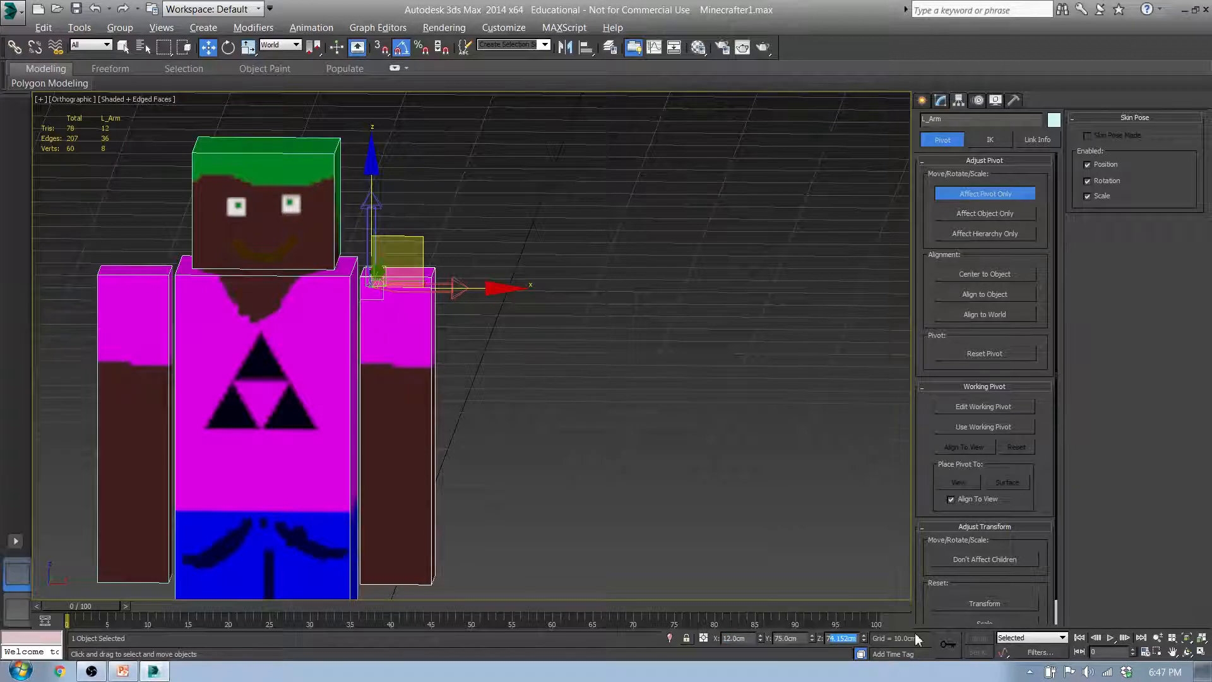
type("74")
key("Return")
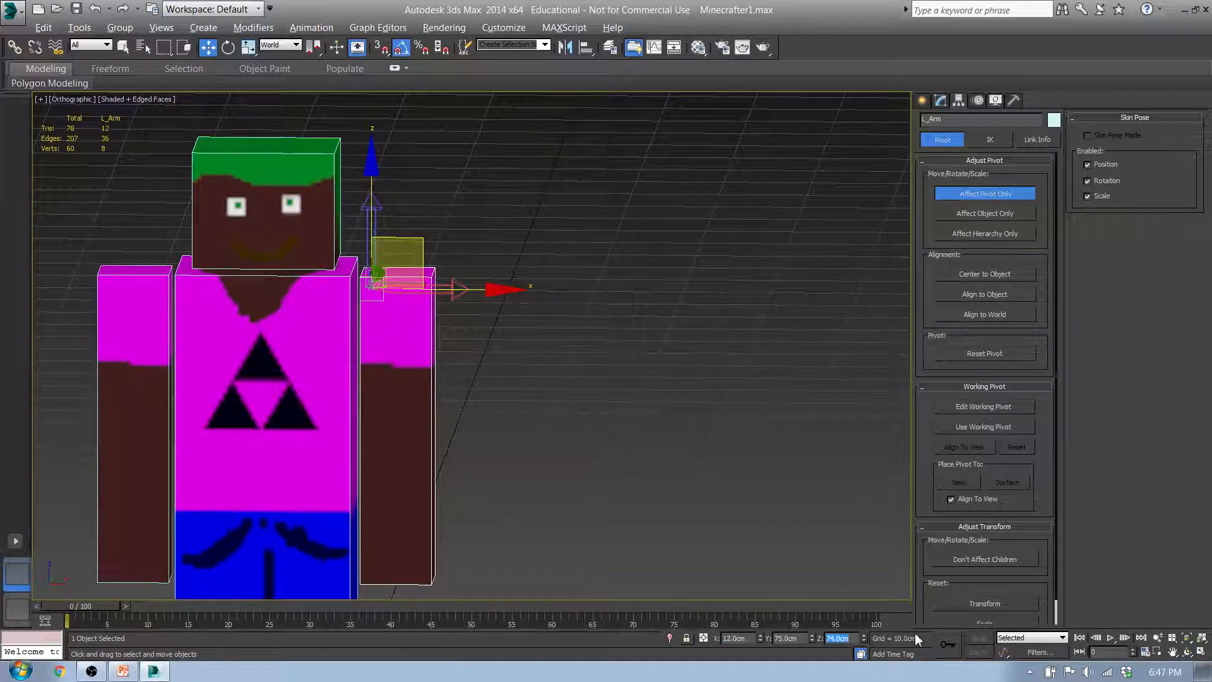
- Set the right arm's pivot to X -12 cm and Z 74 cm, and turn off Affect Pivot Only
left_click(137, 347)
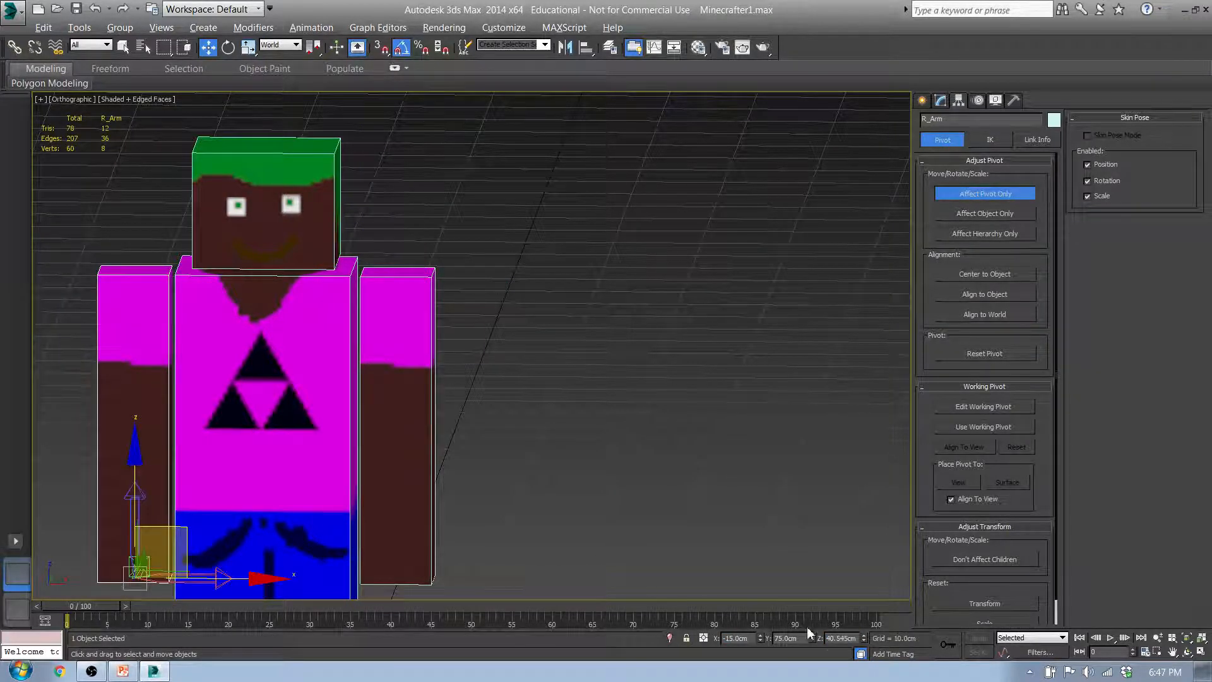
left_click(831, 638)
type("74")
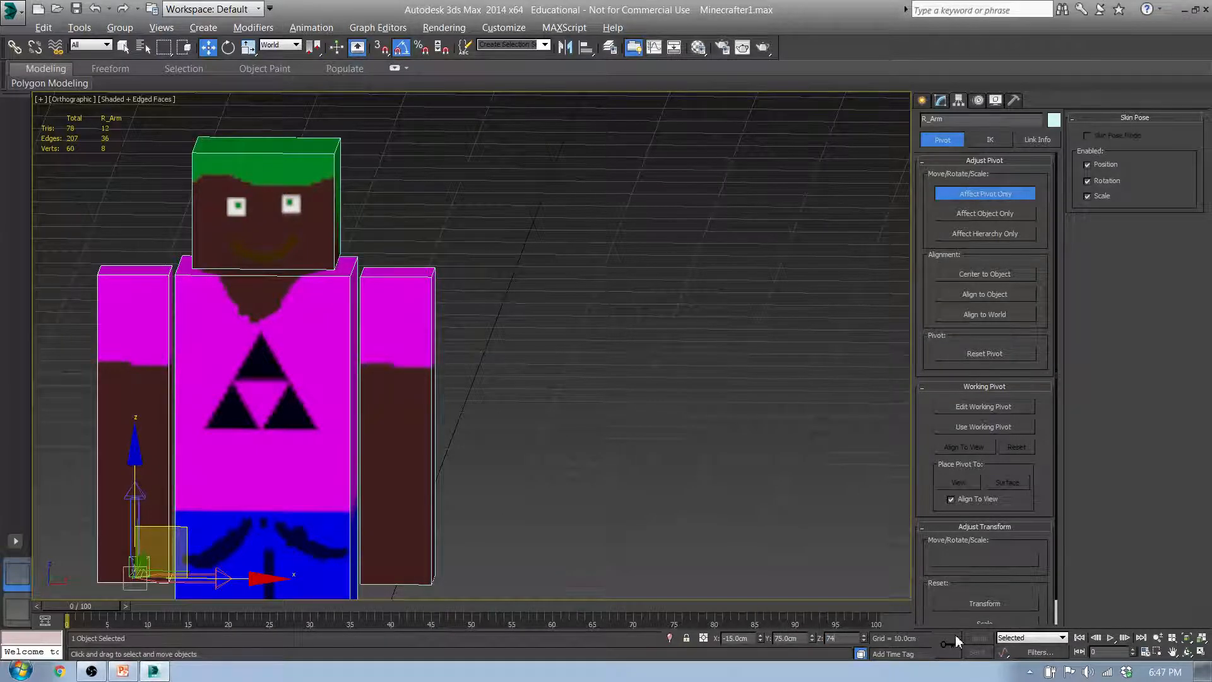
key("Return")
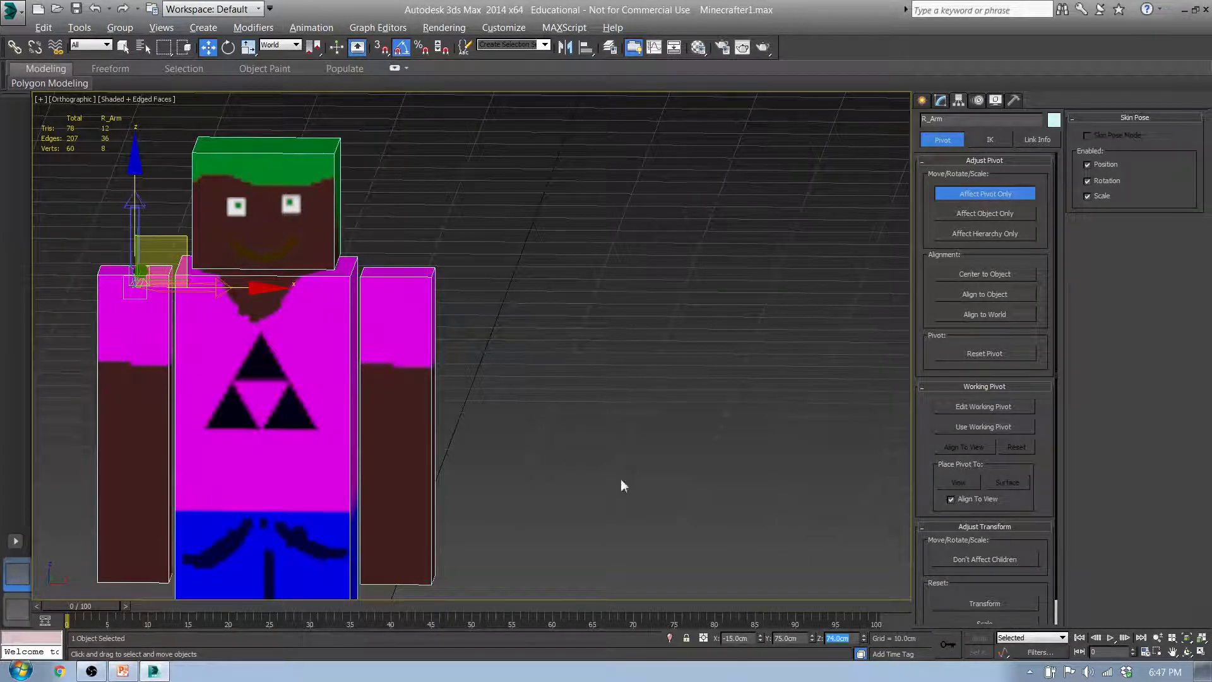
left_click(404, 327)
left_click(132, 323)
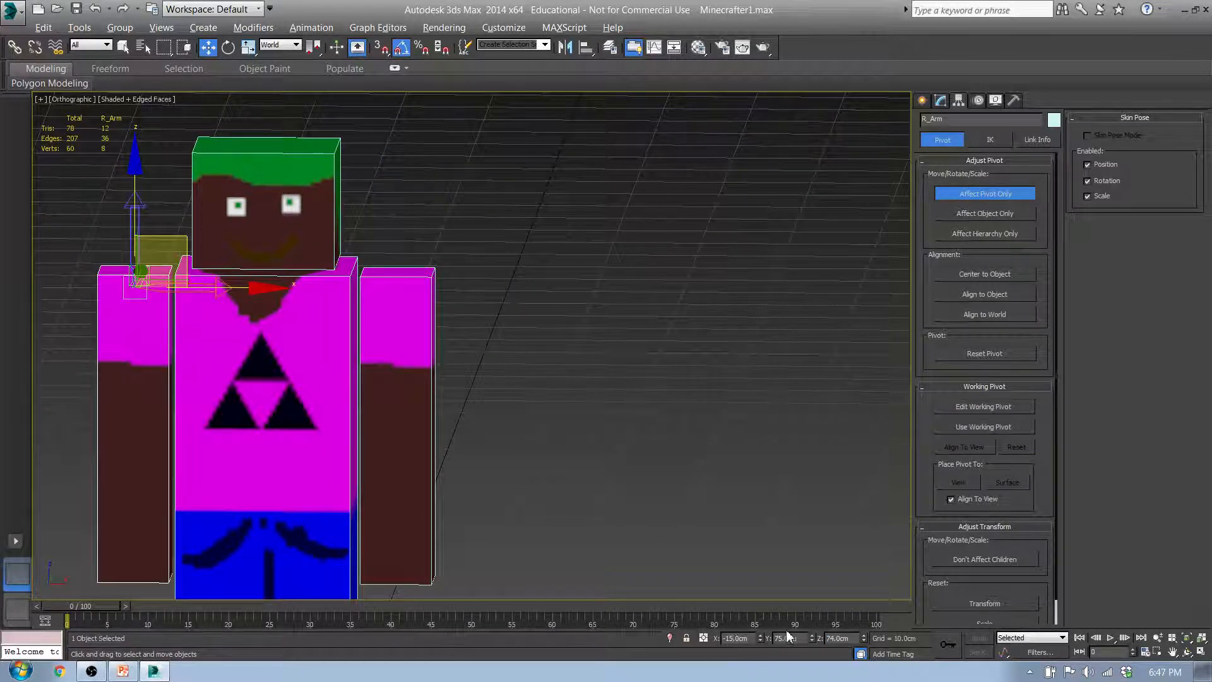
key("BackSpace")
key("Return")
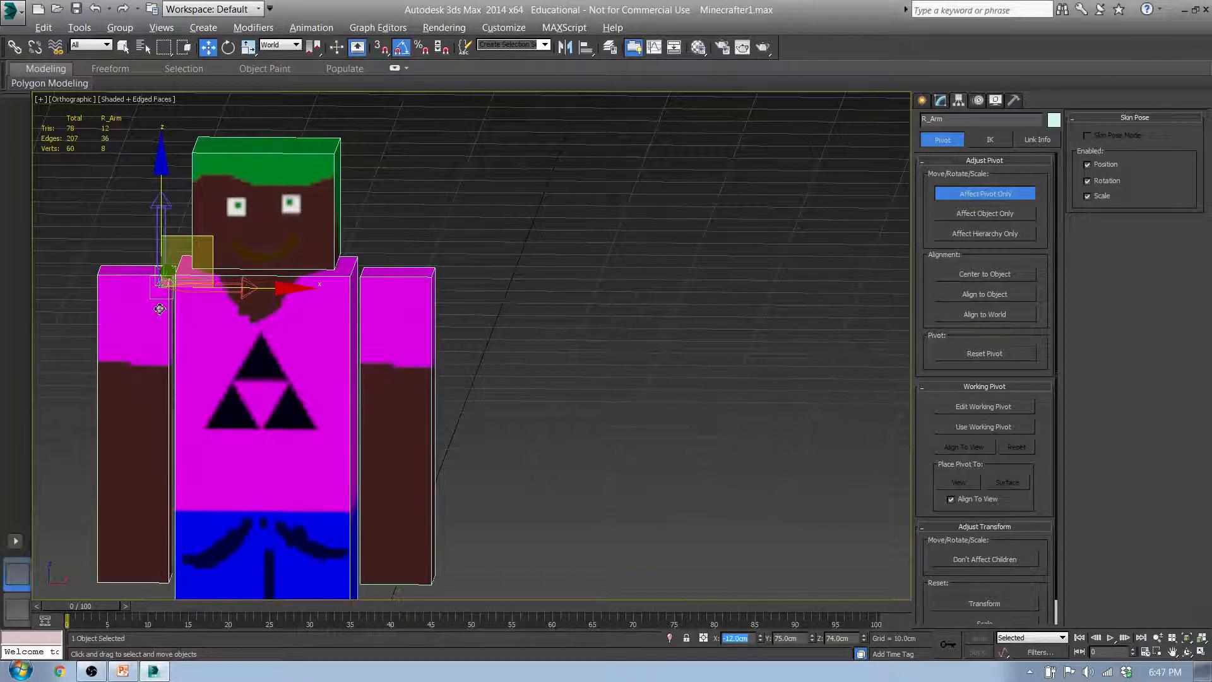
left_click(989, 194)
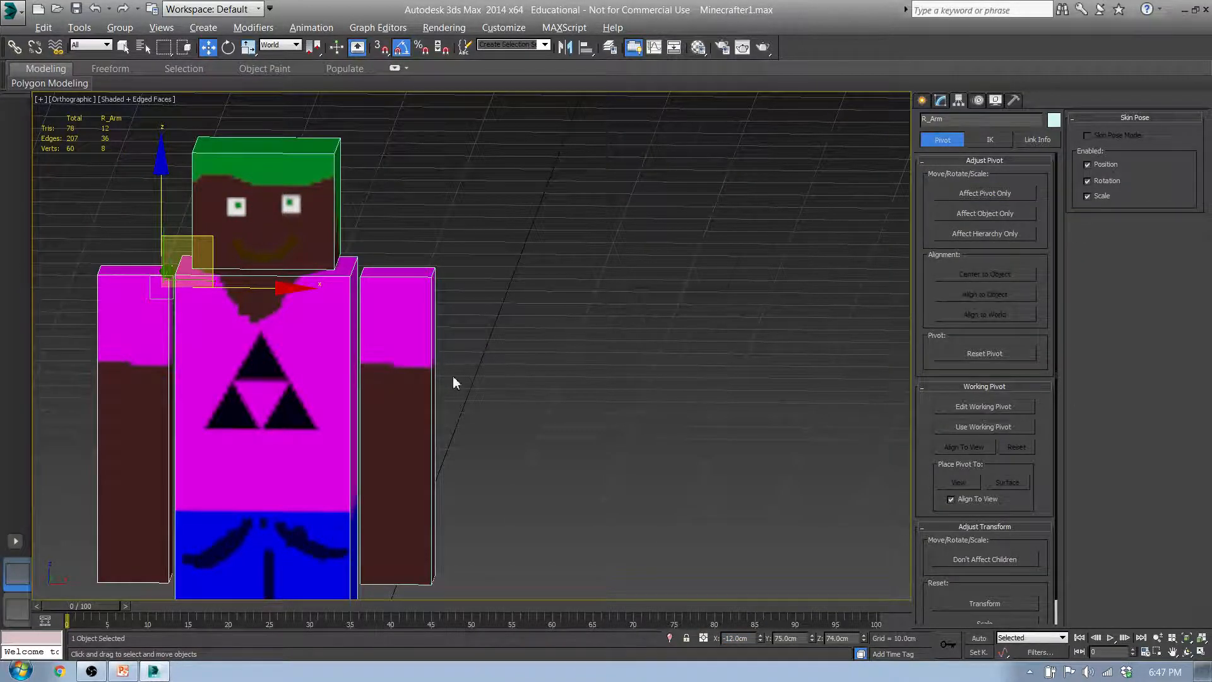
- Activate the Rotate tool with the right arm selected and set its reference coordinate system to Local
middle_click_drag(454, 382, 711, 288)
left_click(662, 311)
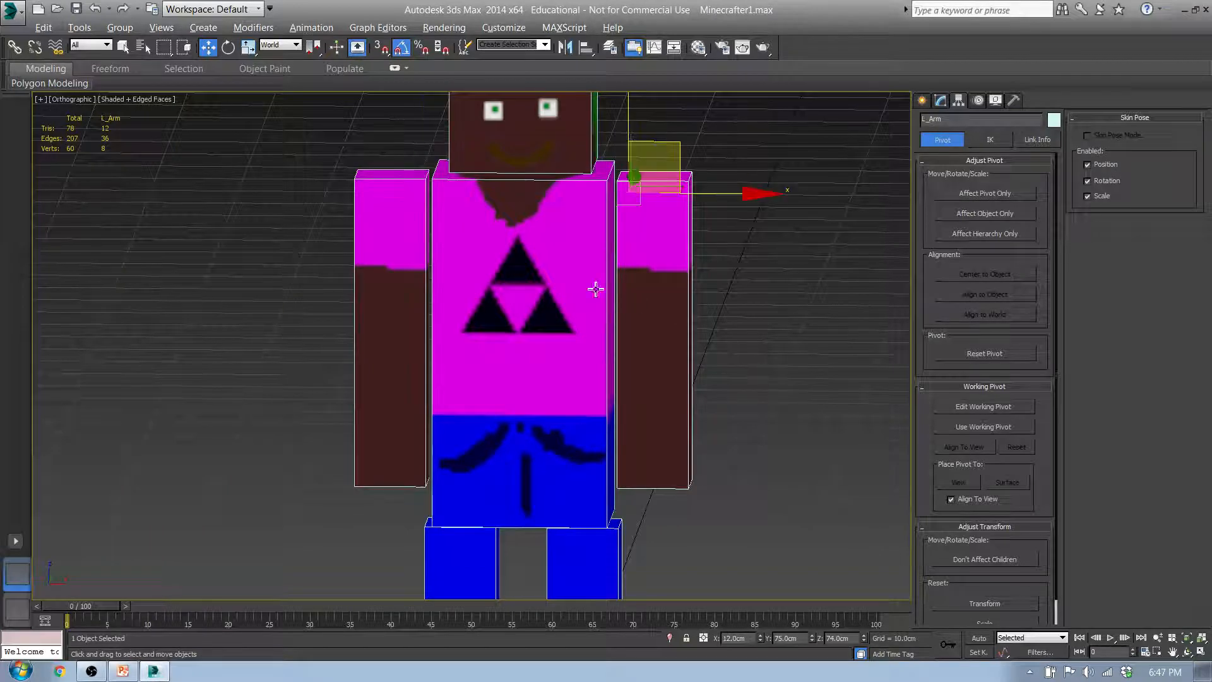
left_click(397, 283)
left_click(294, 46)
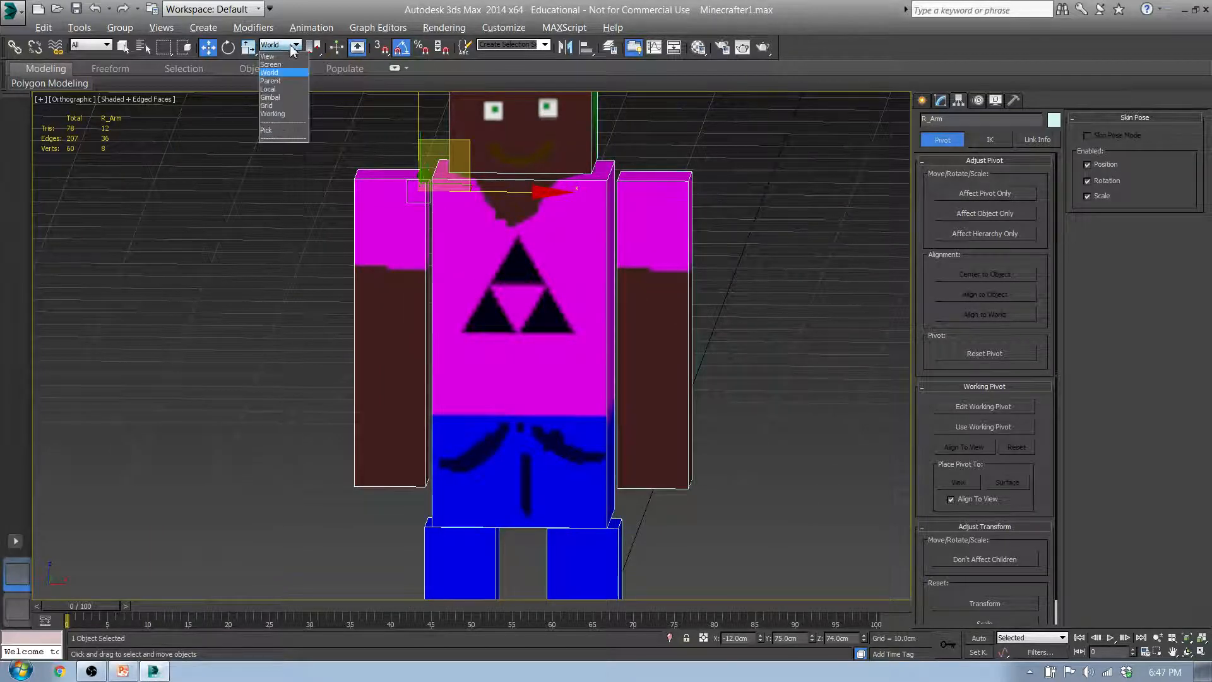
left_click(271, 48)
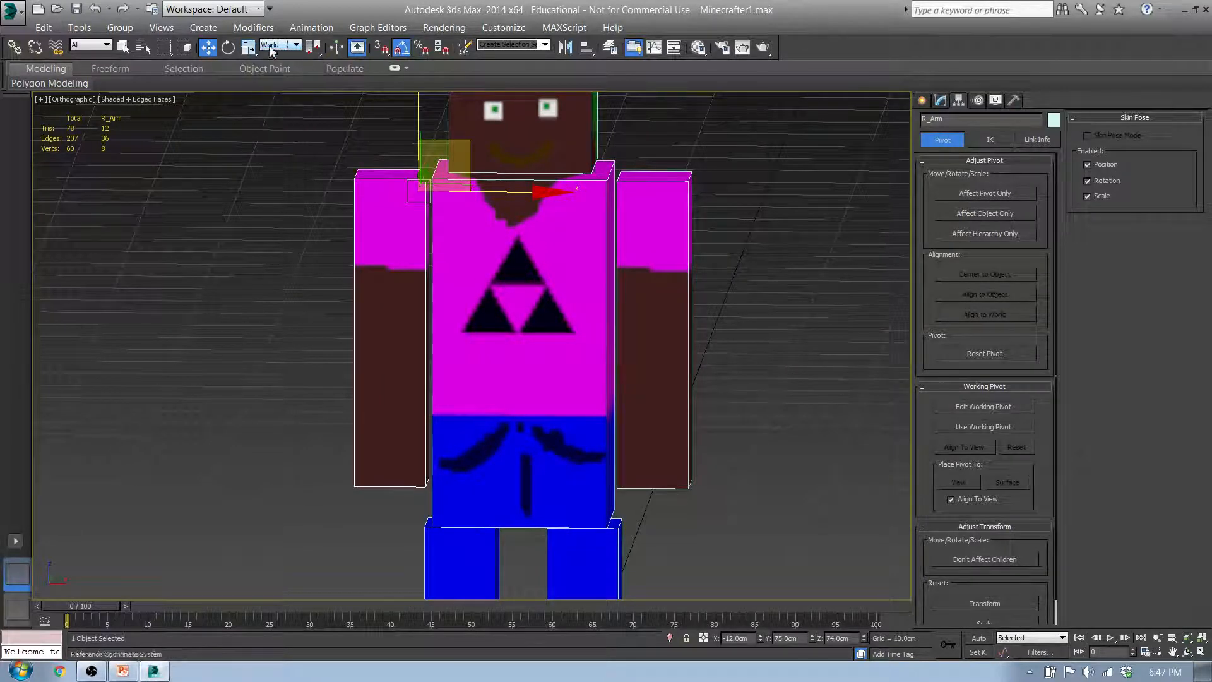
left_click(229, 48)
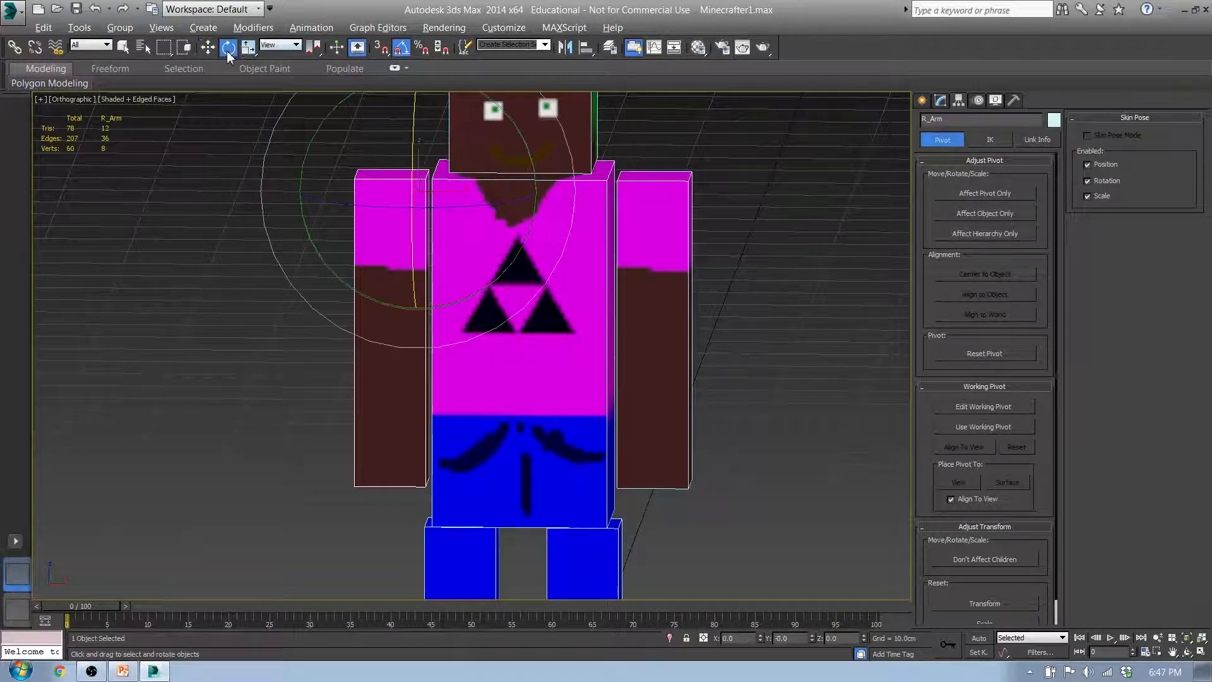
left_click(292, 45)
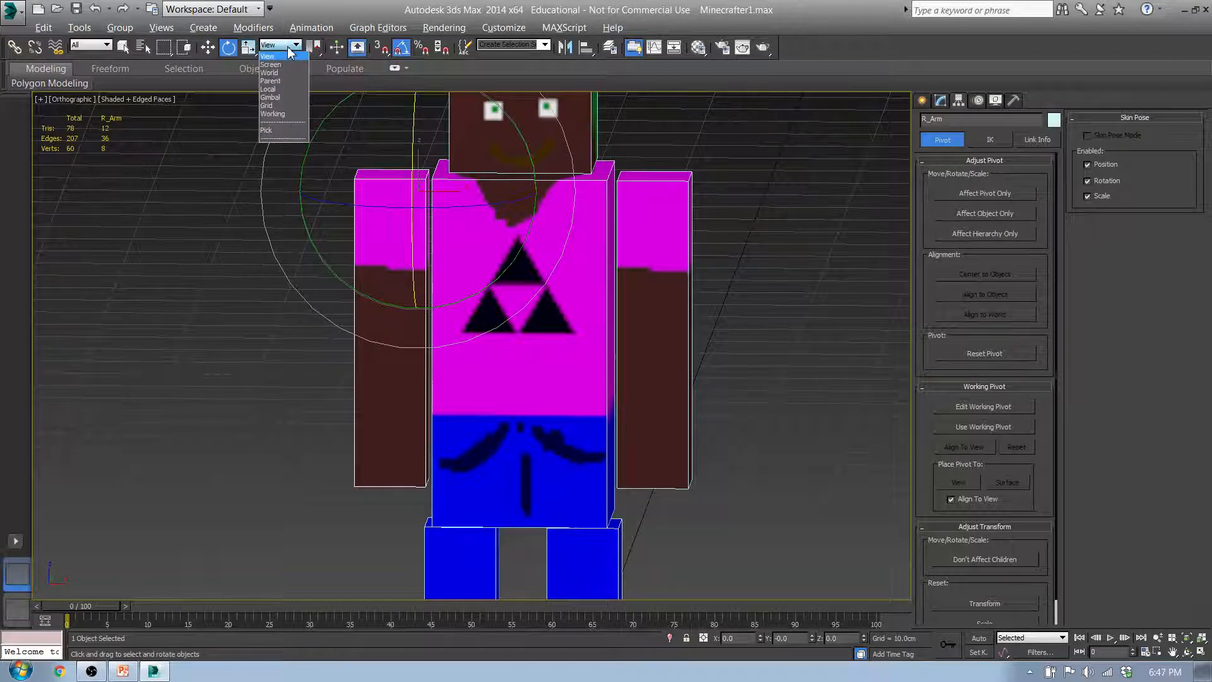
left_click(287, 90)
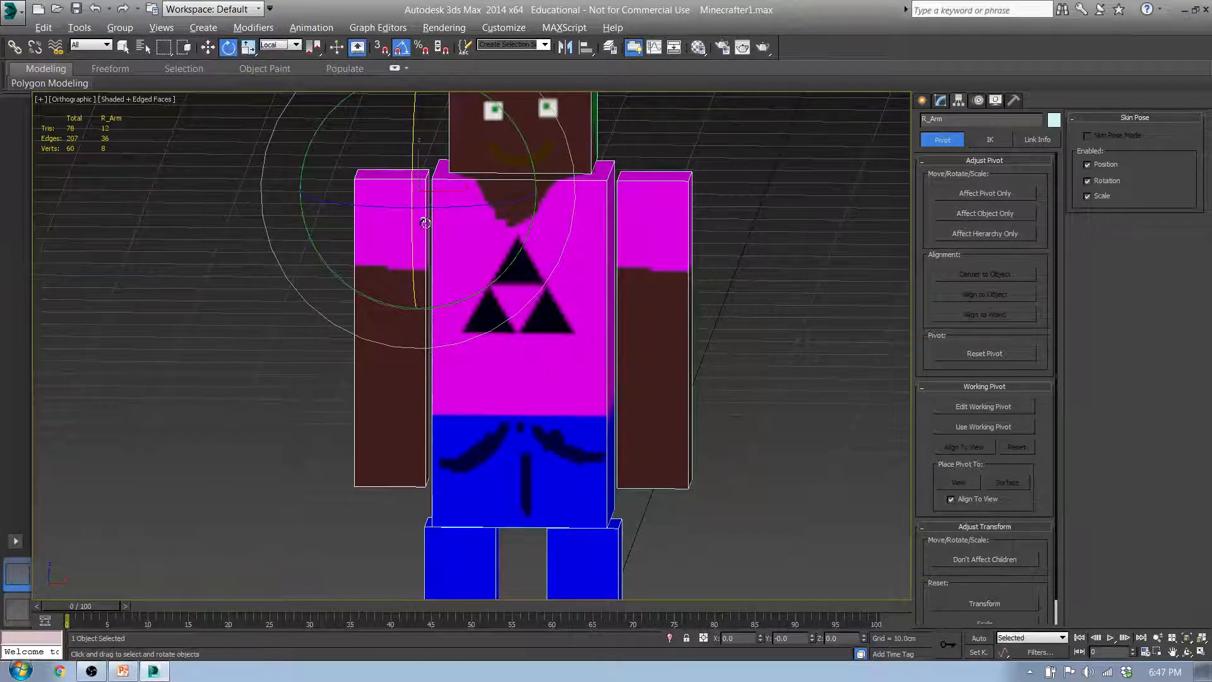
- Inspect the rotation gizmos of the right arm, right leg, torso and left arm by selecting the parts in turn
middle_click_drag(319, 218, 317, 350, "alt")
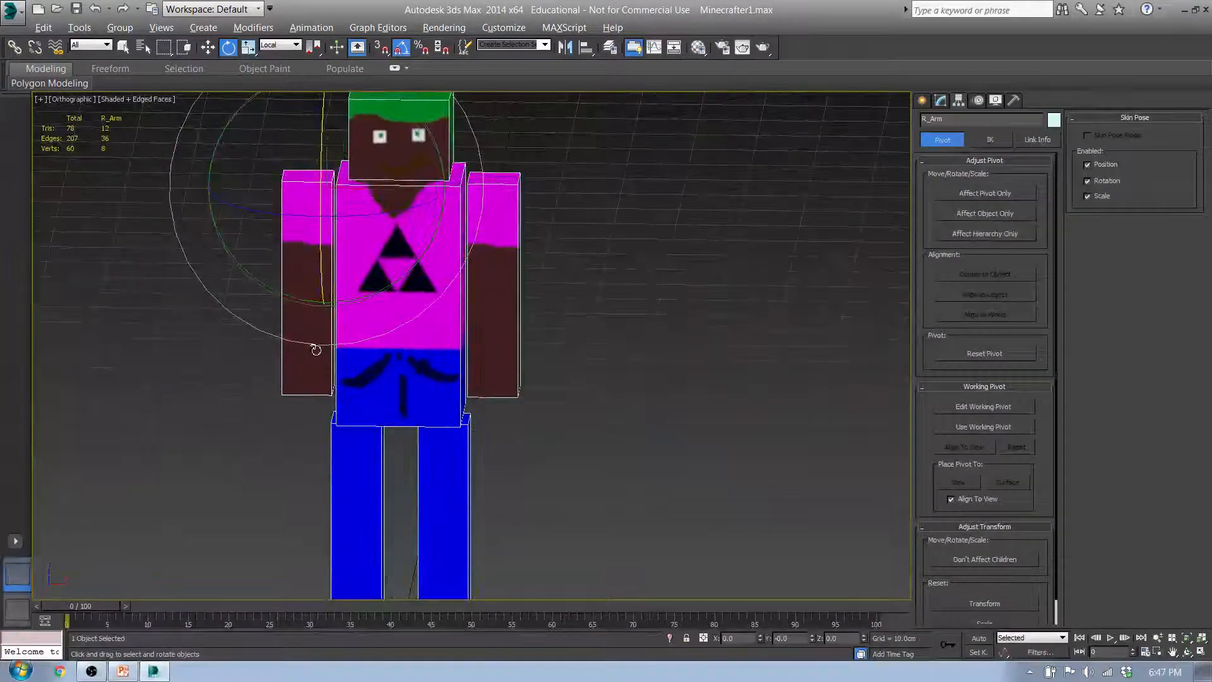
scroll(263, 365, "down", 4)
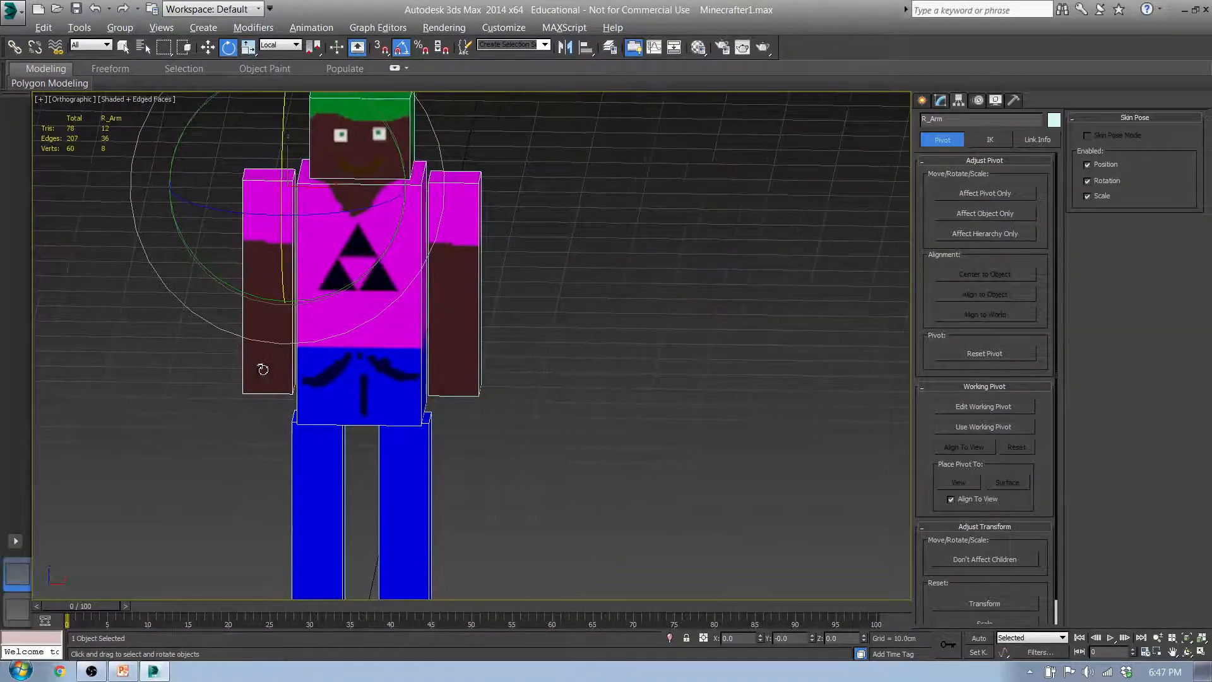
middle_click_drag(222, 414, 282, 425, "alt")
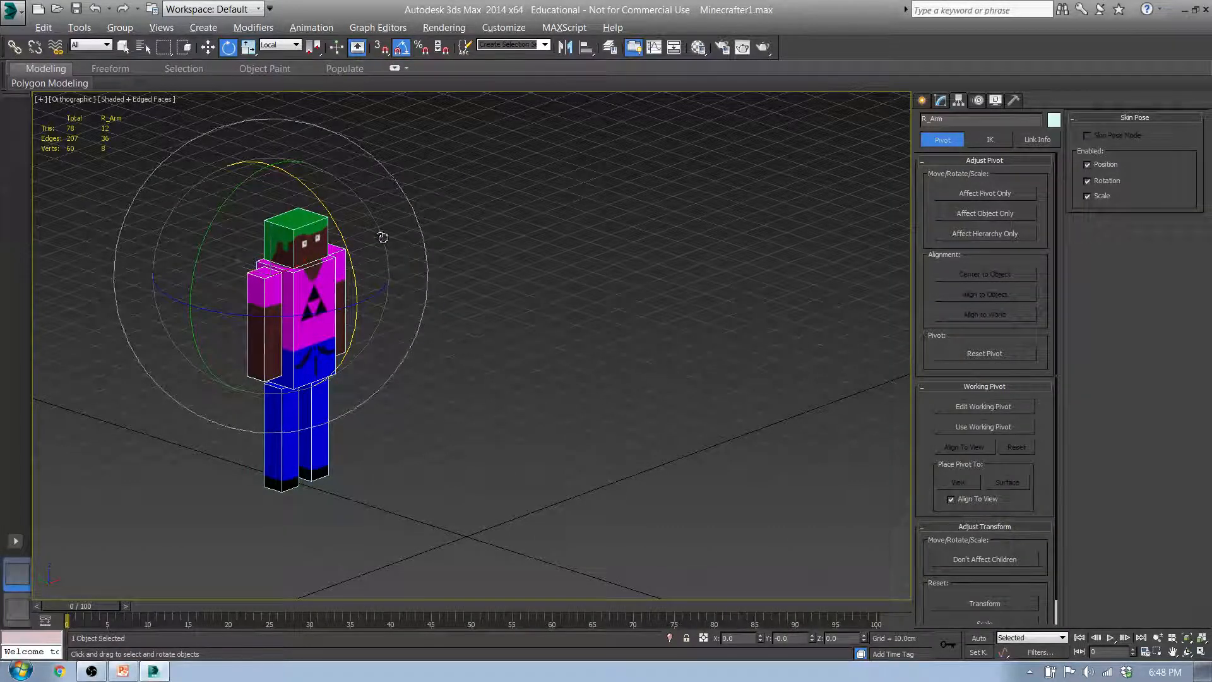
left_click(274, 458)
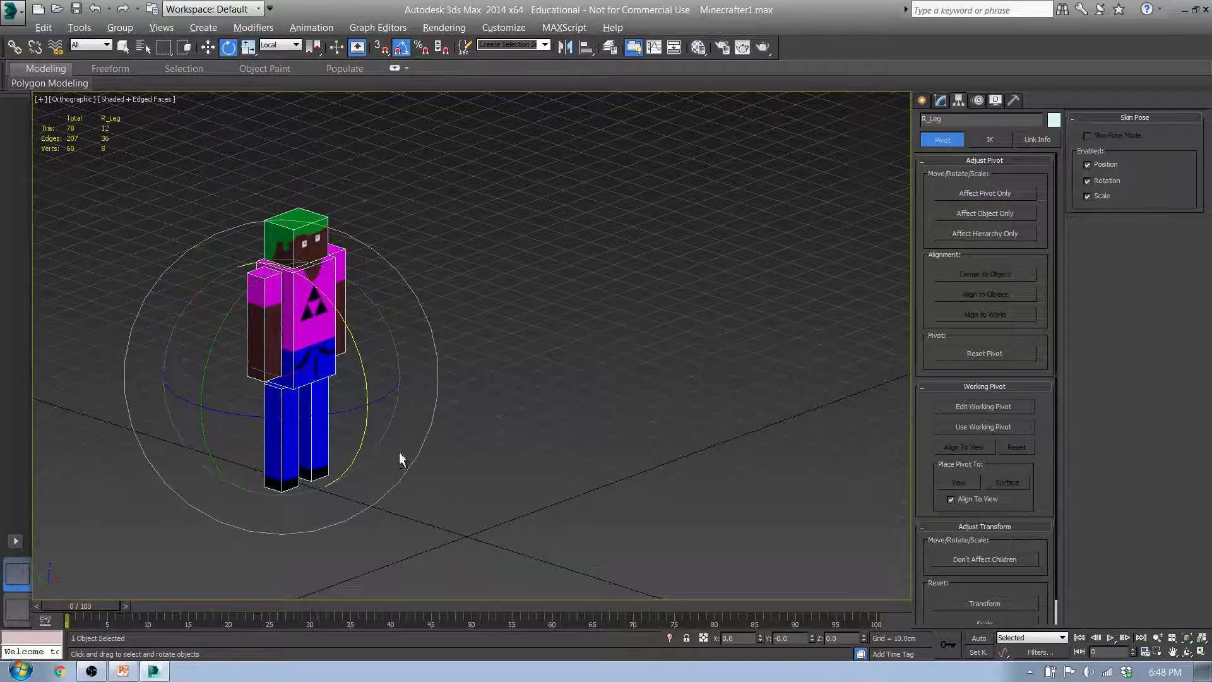
middle_click_drag(399, 456, 345, 449, "alt")
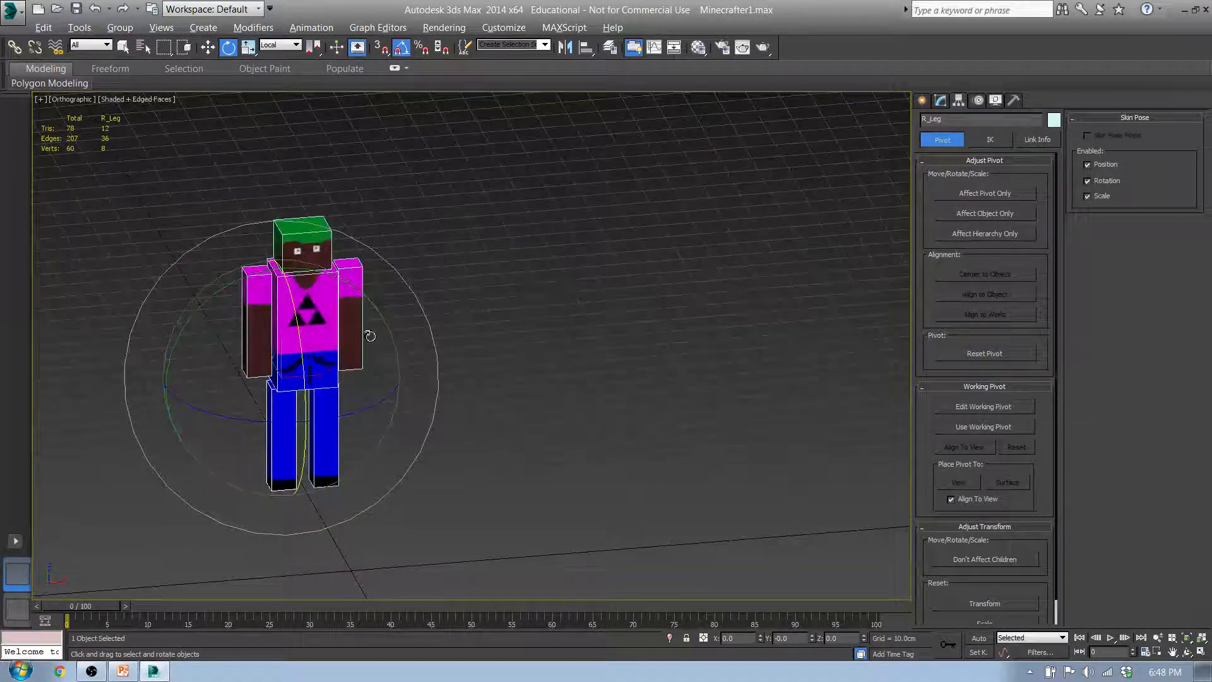
left_click(378, 268)
left_click(334, 272)
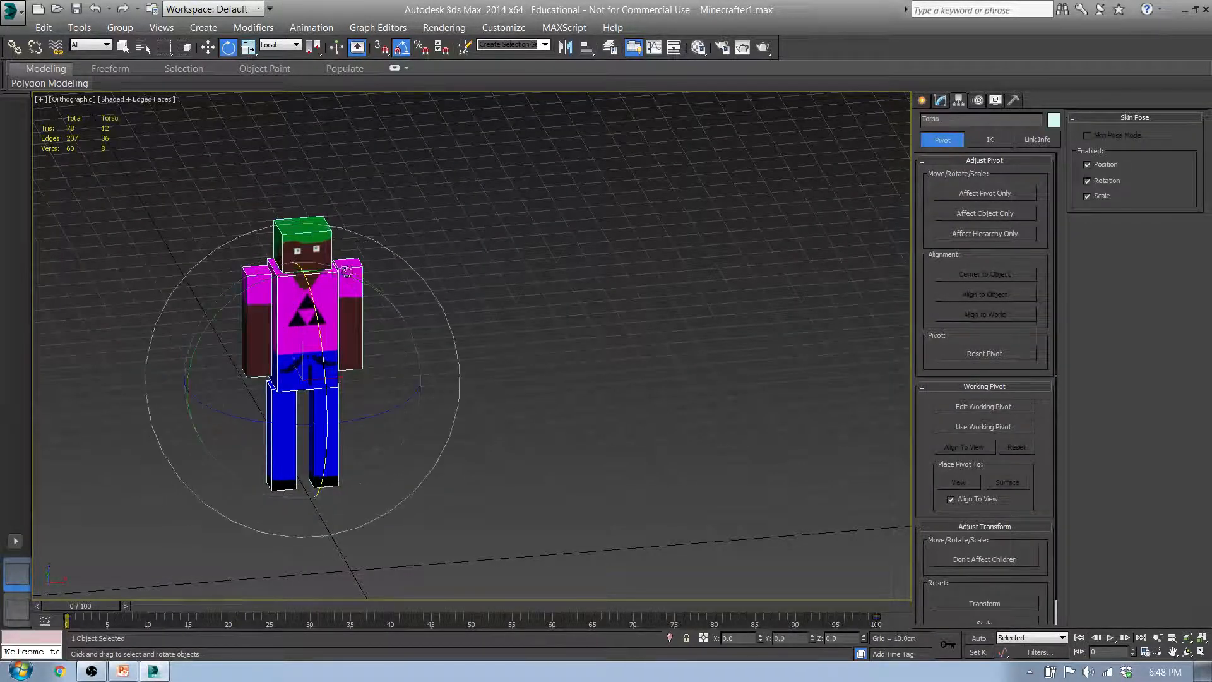
left_click(349, 270)
- Scrub the timeline through the character's movement in the Left view, and return to frame 0
middle_click_drag(271, 341, 606, 336, "alt")
key("l")
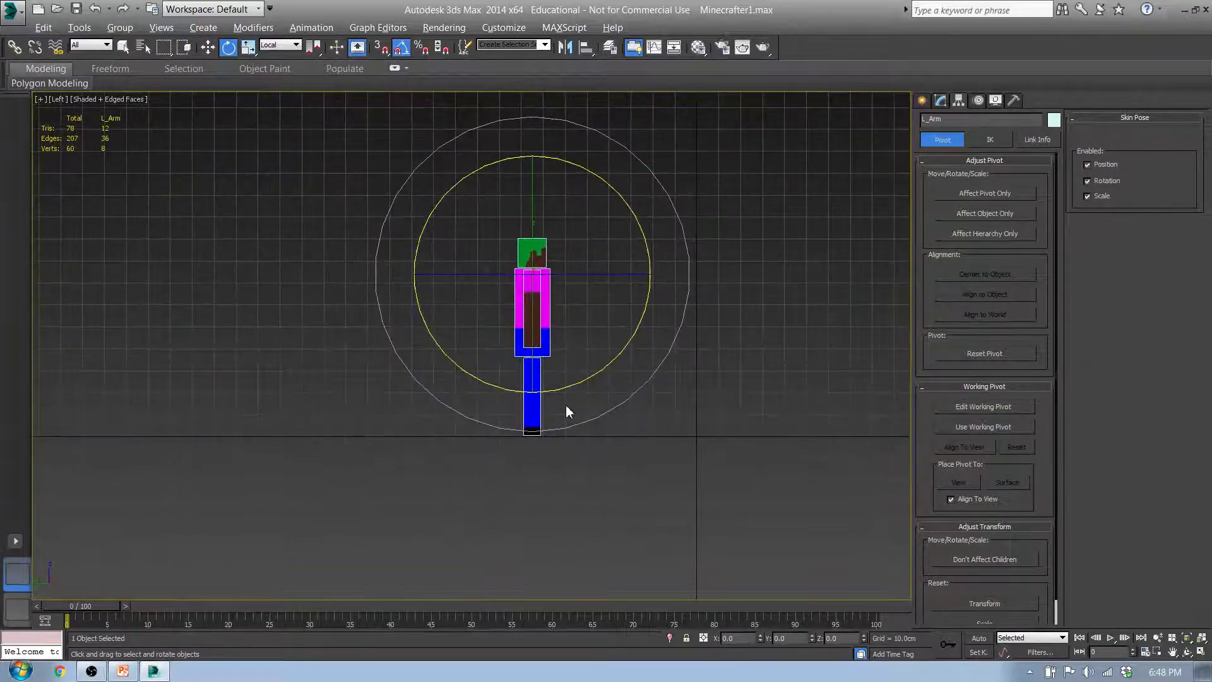
left_click(924, 101)
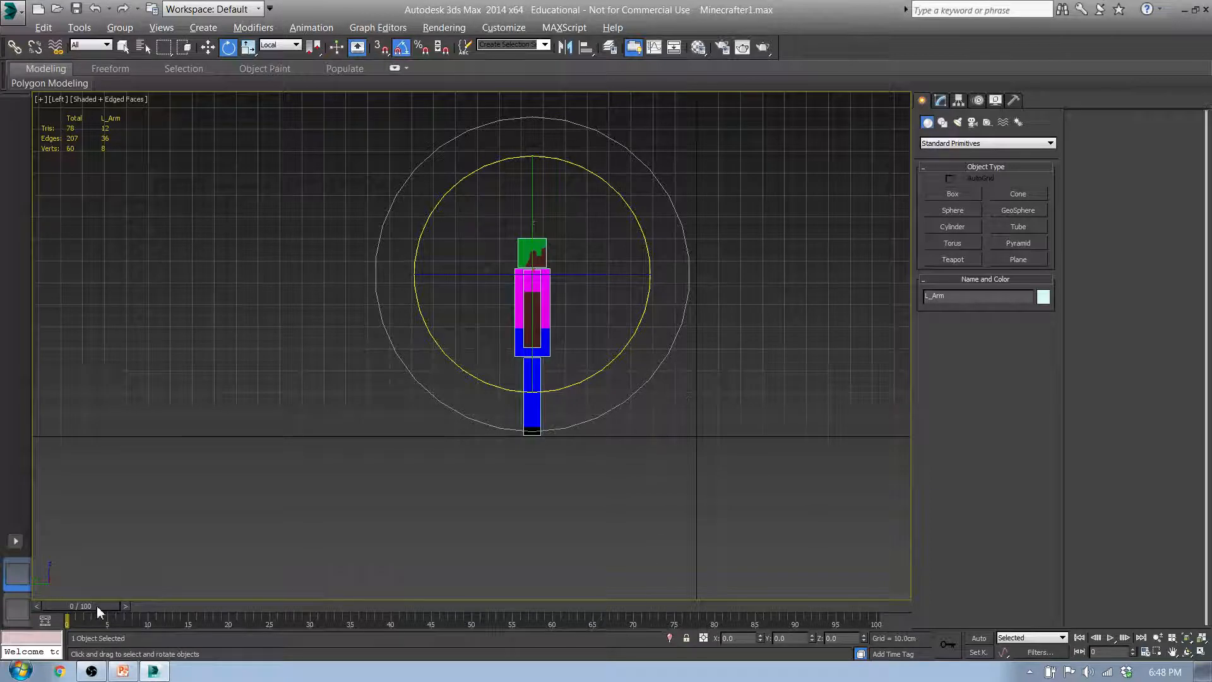
left_click_drag(97, 608, 25, 560)
left_click_drag(81, 603, 46, 503)
key("e")
left_click_drag(97, 605, 685, 643)
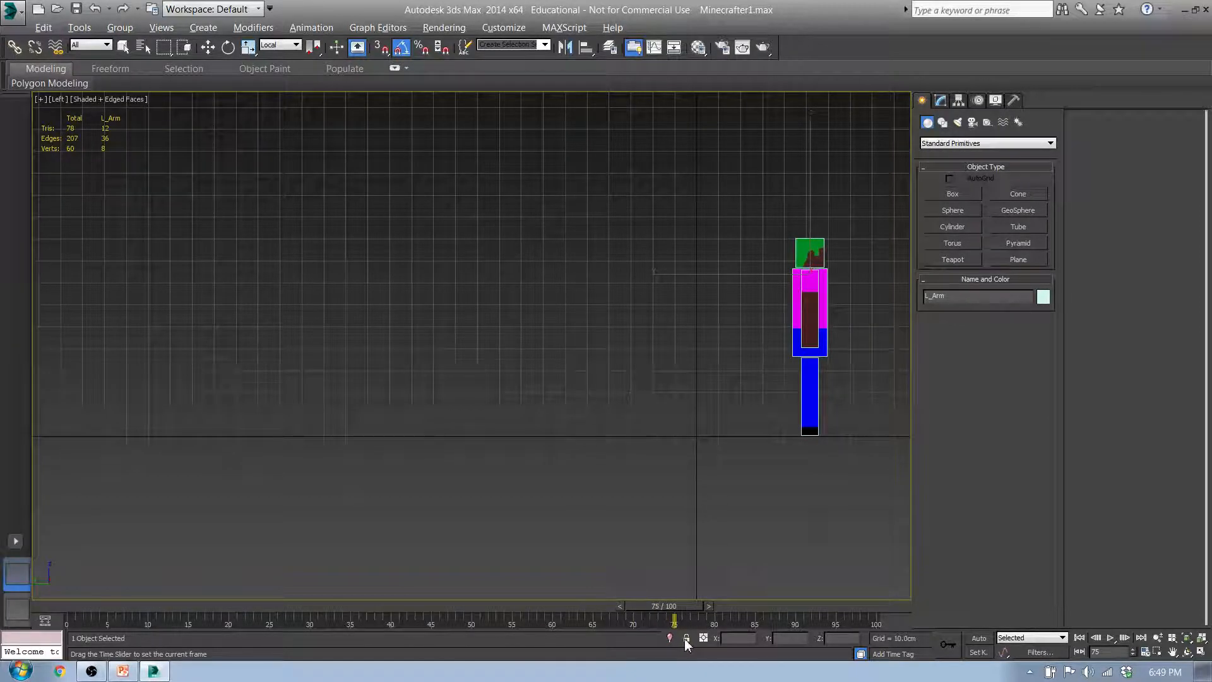
left_click_drag(685, 641, 19, 569)
- Select both legs, turn on Set Key mode, and set rotation keyframes for them at frames 0 and 100
key("e")
key("e")
left_click_drag(467, 382, 470, 385)
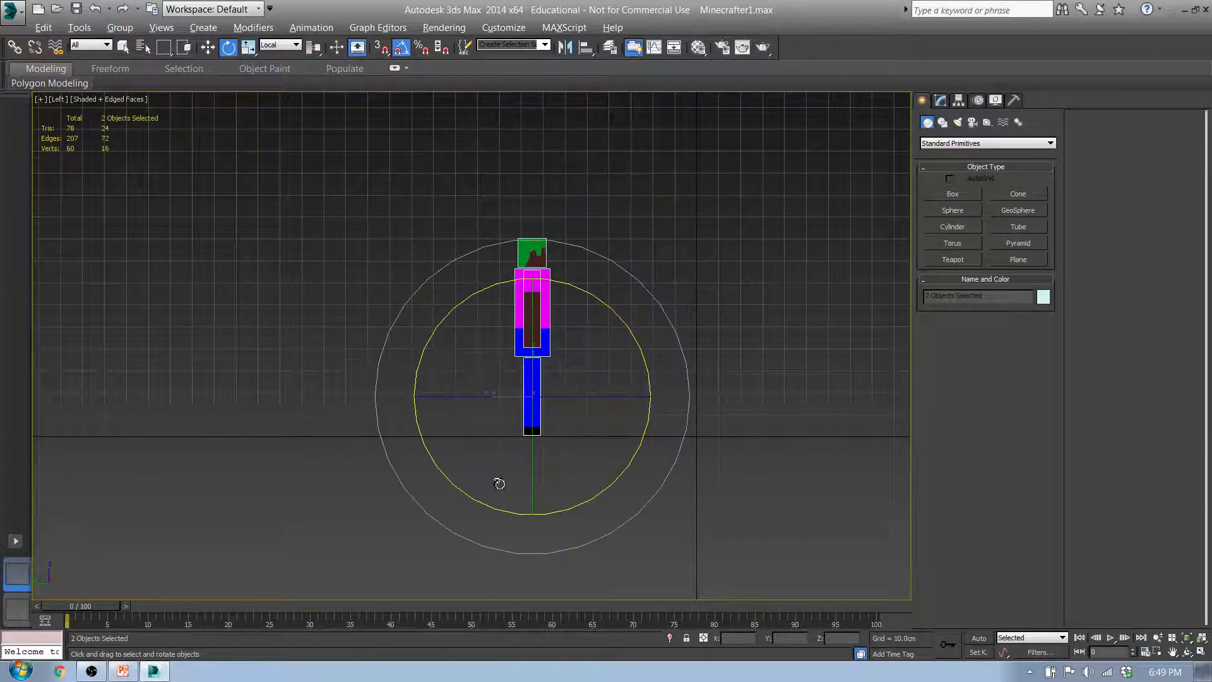
middle_click_drag(707, 521, 756, 539, "alt")
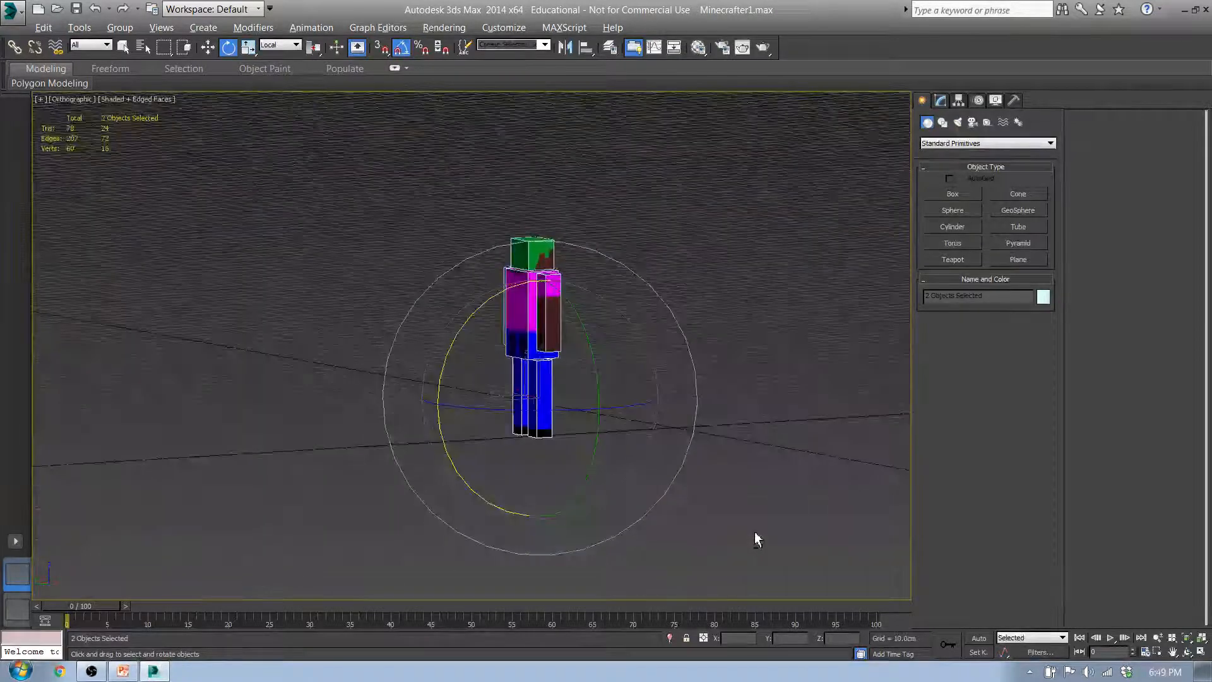
left_click(974, 656)
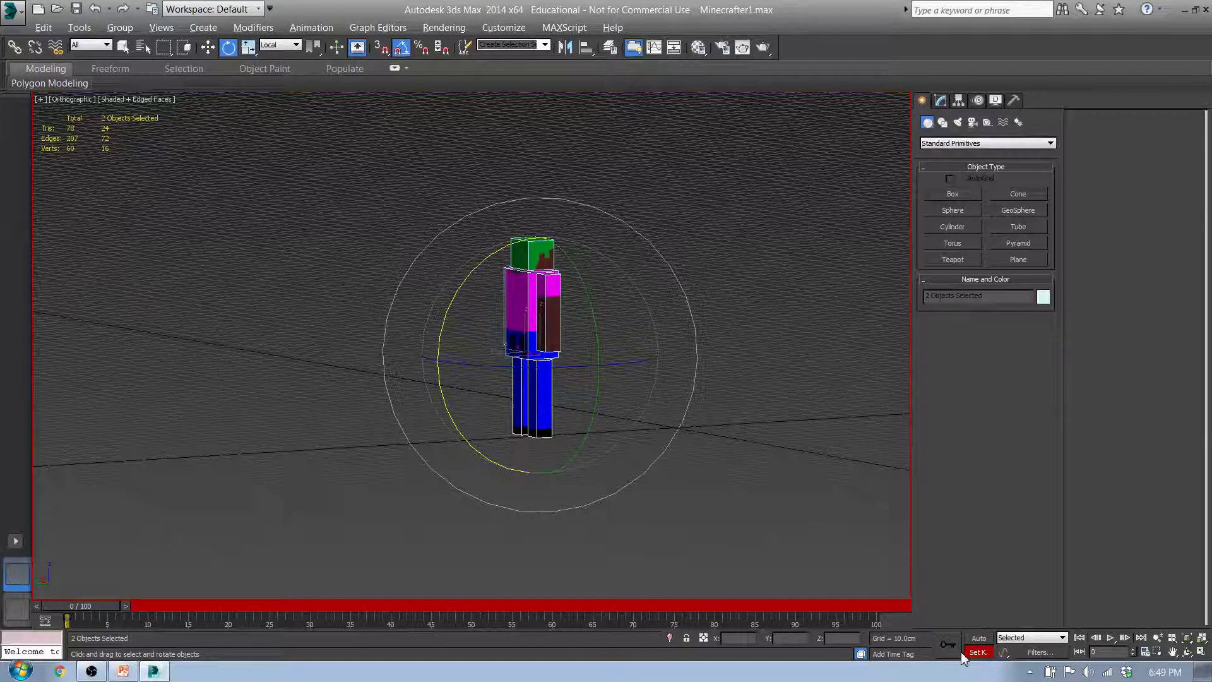
left_click_drag(101, 607, 938, 562)
key("e")
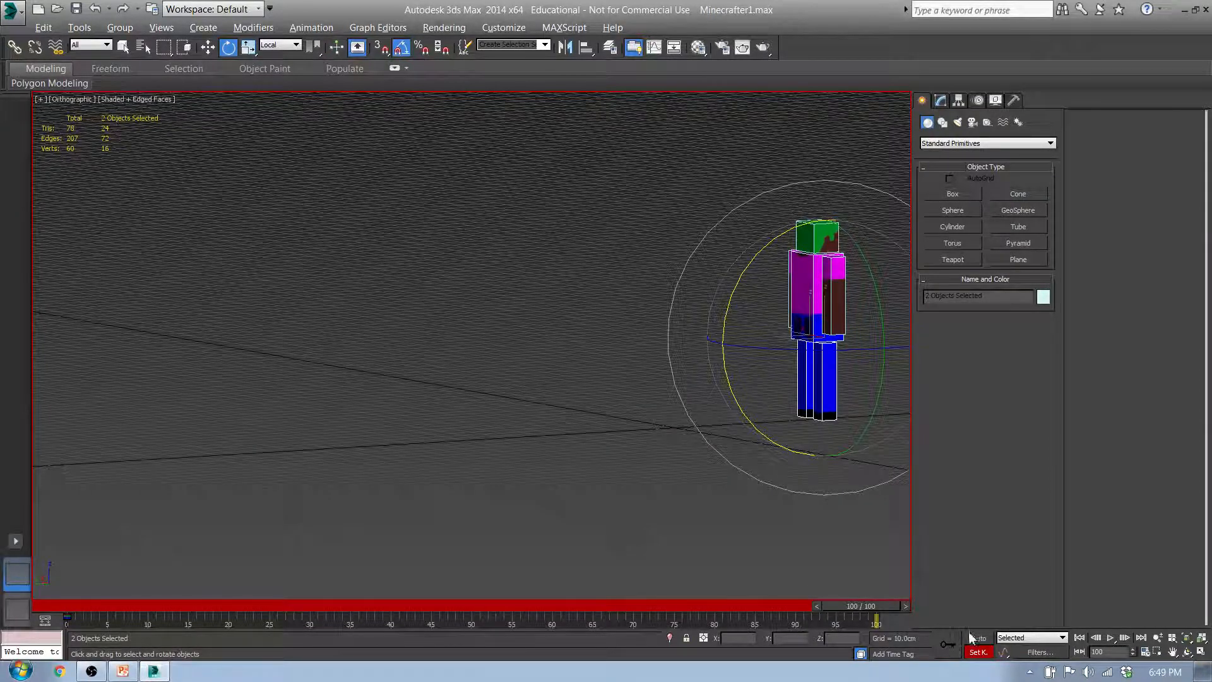
middle_click_drag(722, 474, 580, 476)
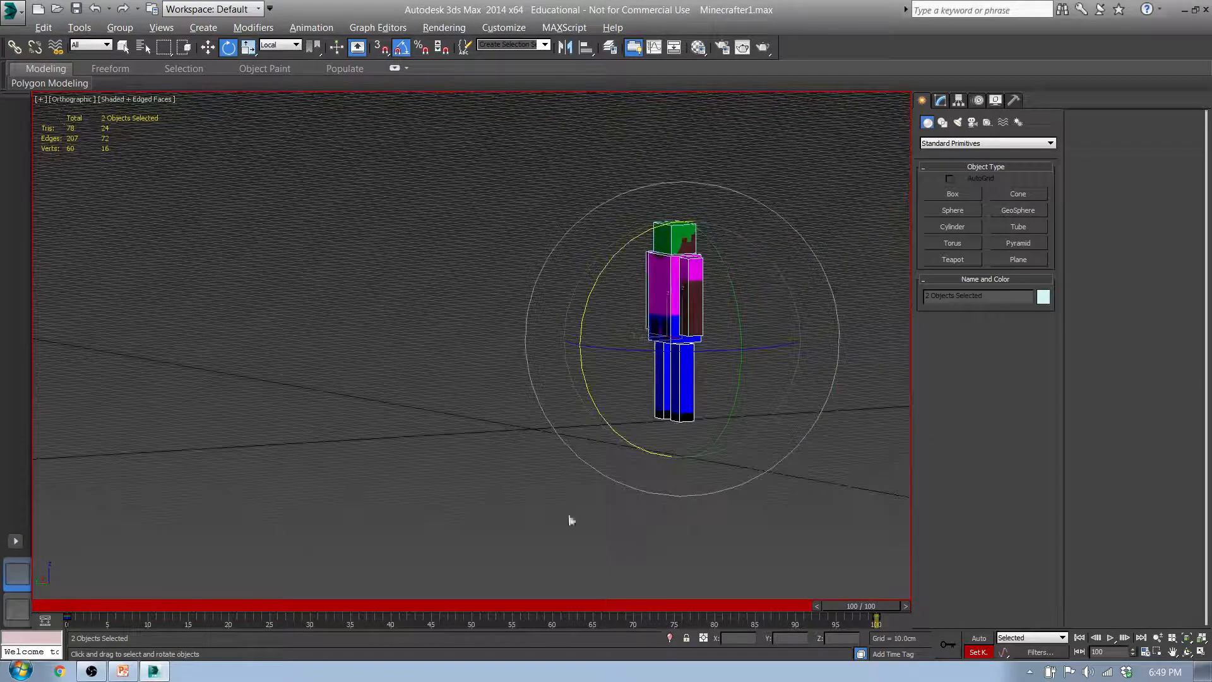
- Set a keyframe for both legs' neutral pose at frame 50
left_click_drag(896, 608, 496, 541)
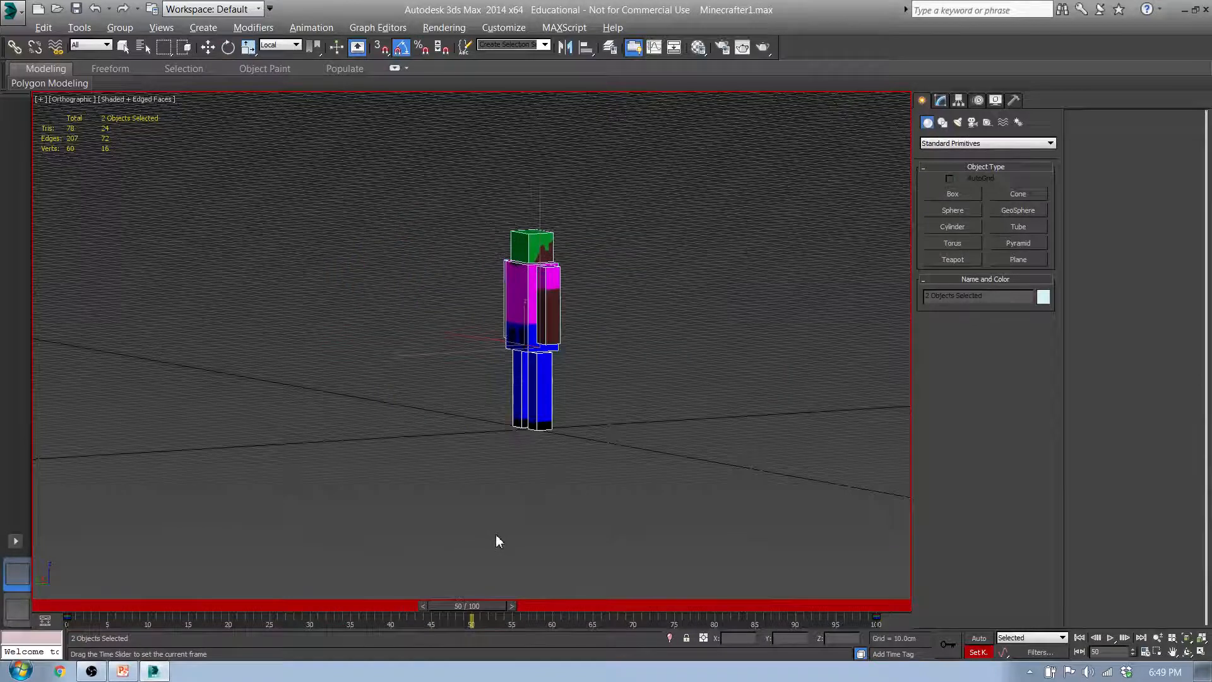
key("e")
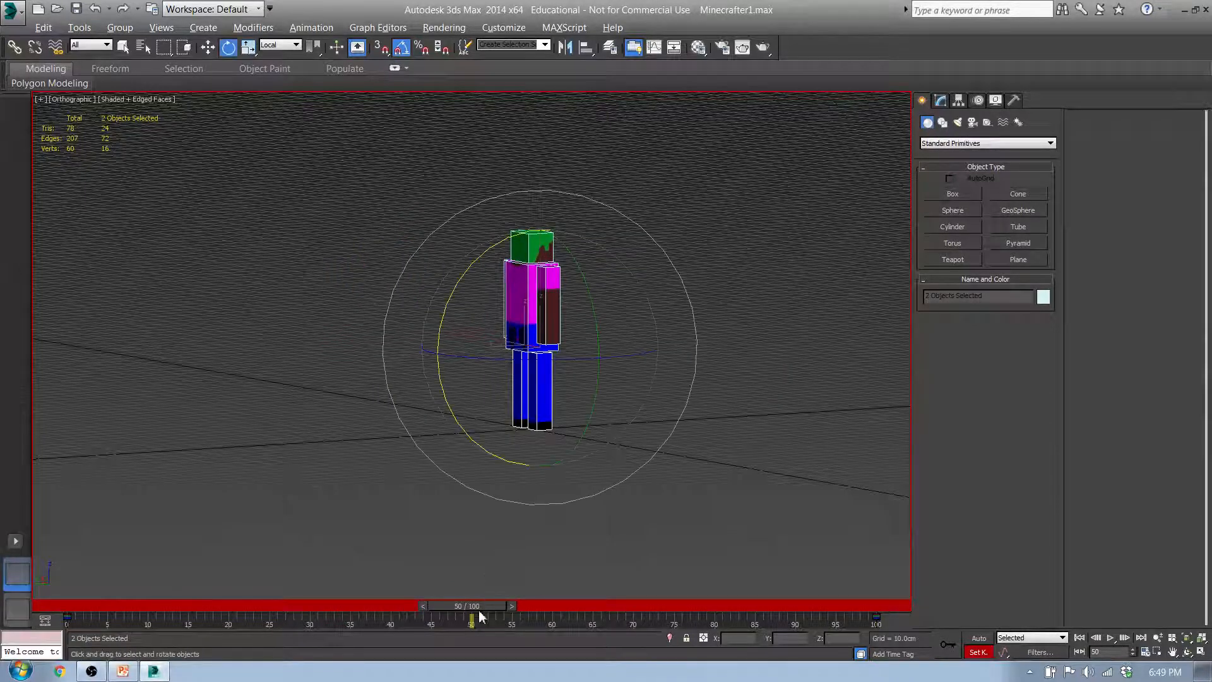
left_click(957, 652)
- Swing the right leg forward at frame 25 with the Rotate tool, adjusting its angle in Left view
left_click_drag(488, 610, 300, 592)
left_click(438, 410)
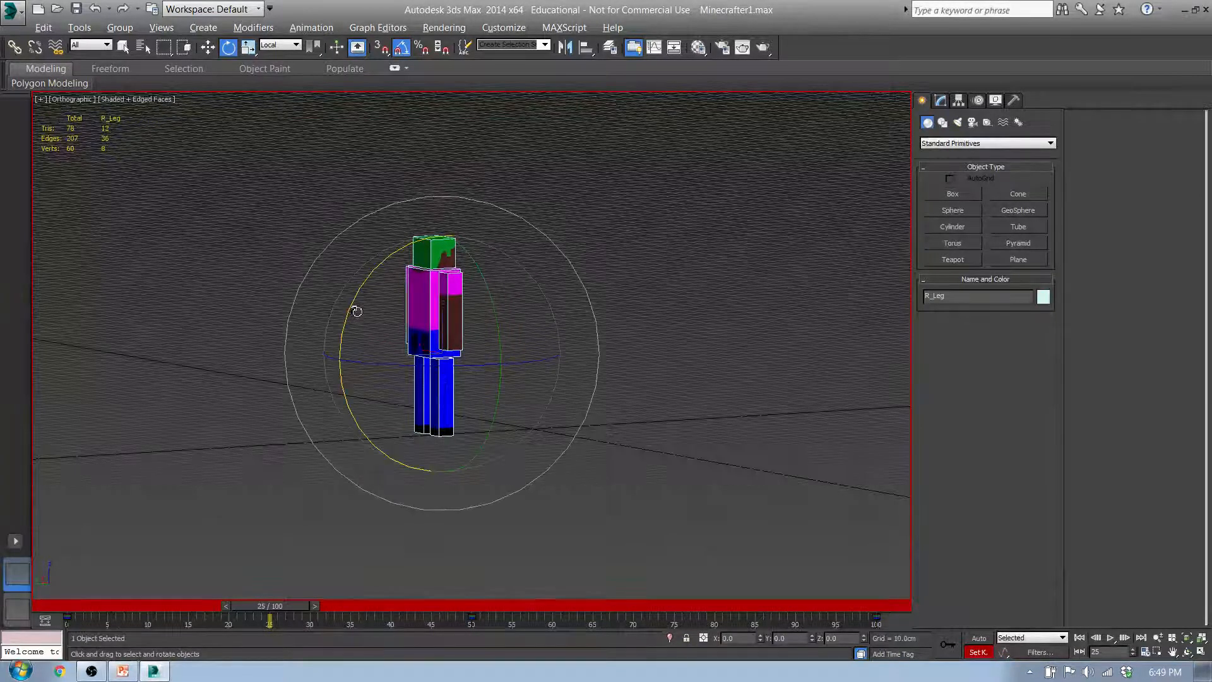
left_click_drag(352, 311, 352, 326)
key("l")
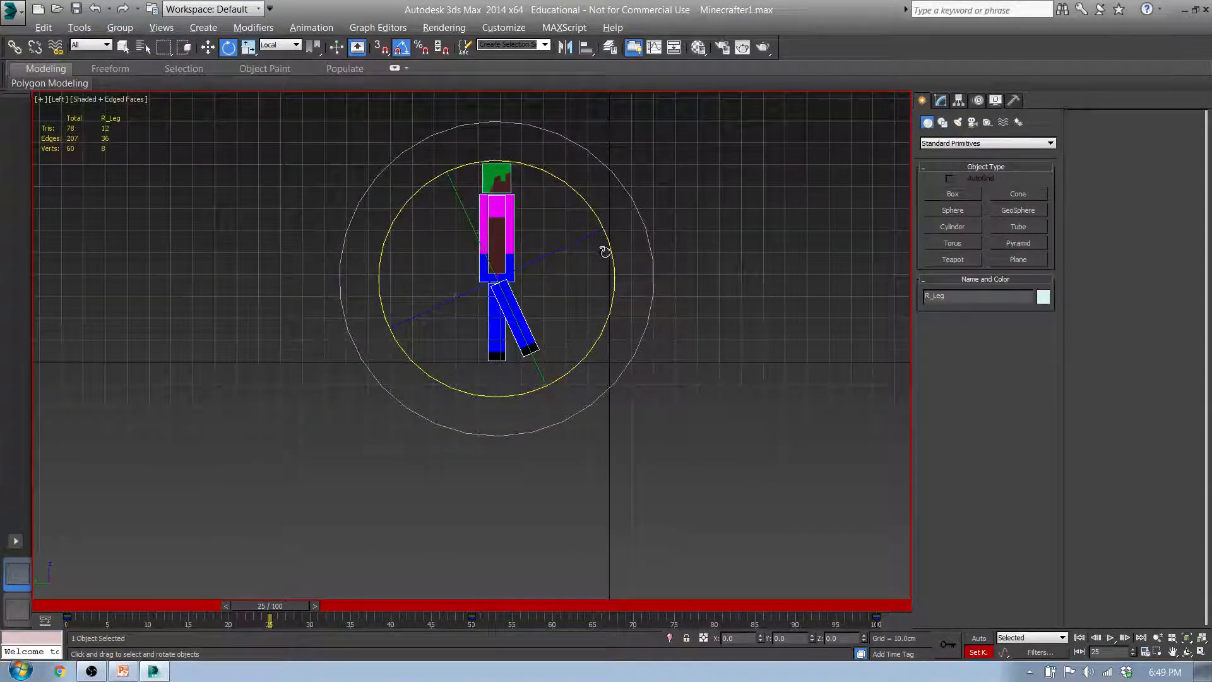
left_click_drag(617, 262, 619, 259)
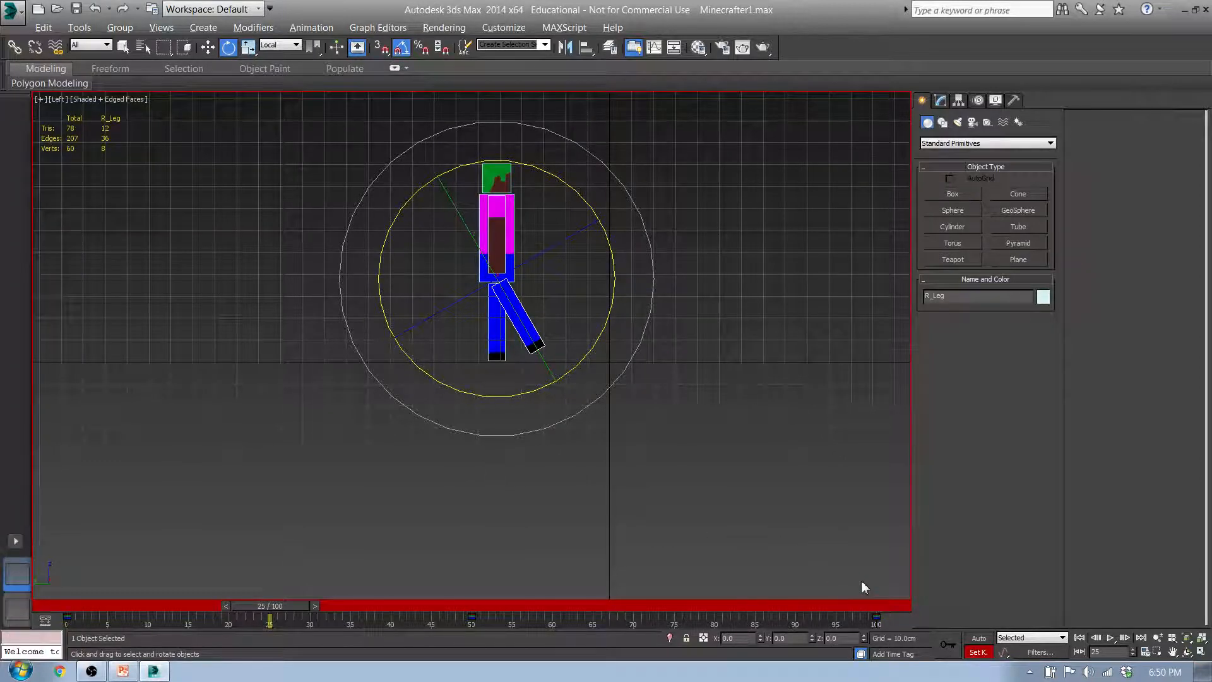
- Rotate the left leg backward at frame 25 to mirror the right leg, and set a keyframe for it
left_click(506, 351)
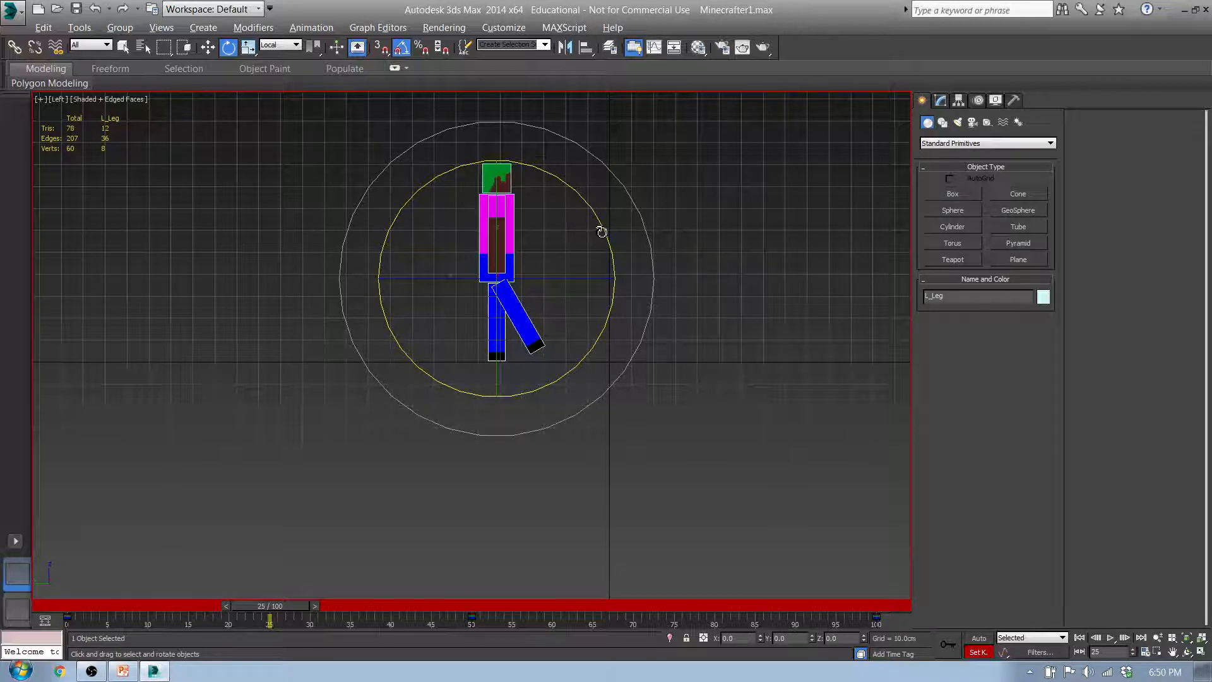
left_click_drag(604, 232, 614, 250)
left_click(955, 651)
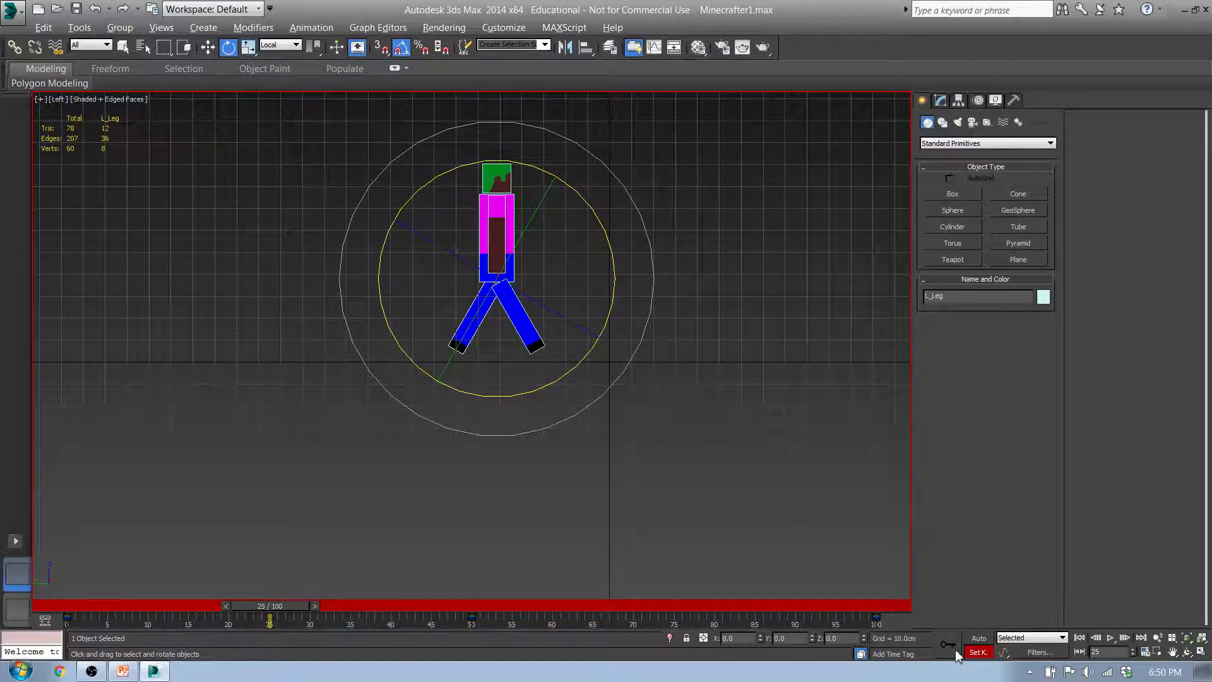
- Key the opposite stride at frame 75, with the left leg rotated forward and the right leg rotated backward
left_click_drag(289, 607, 688, 612)
key("e")
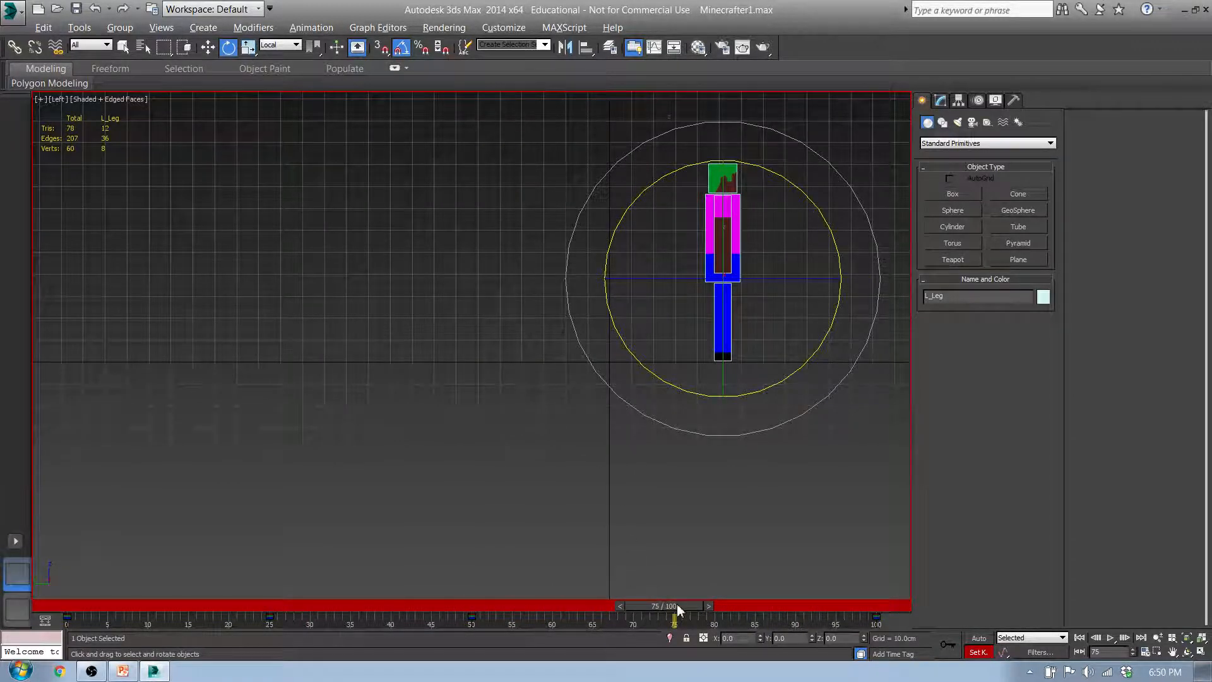
left_click_drag(679, 607, 287, 605)
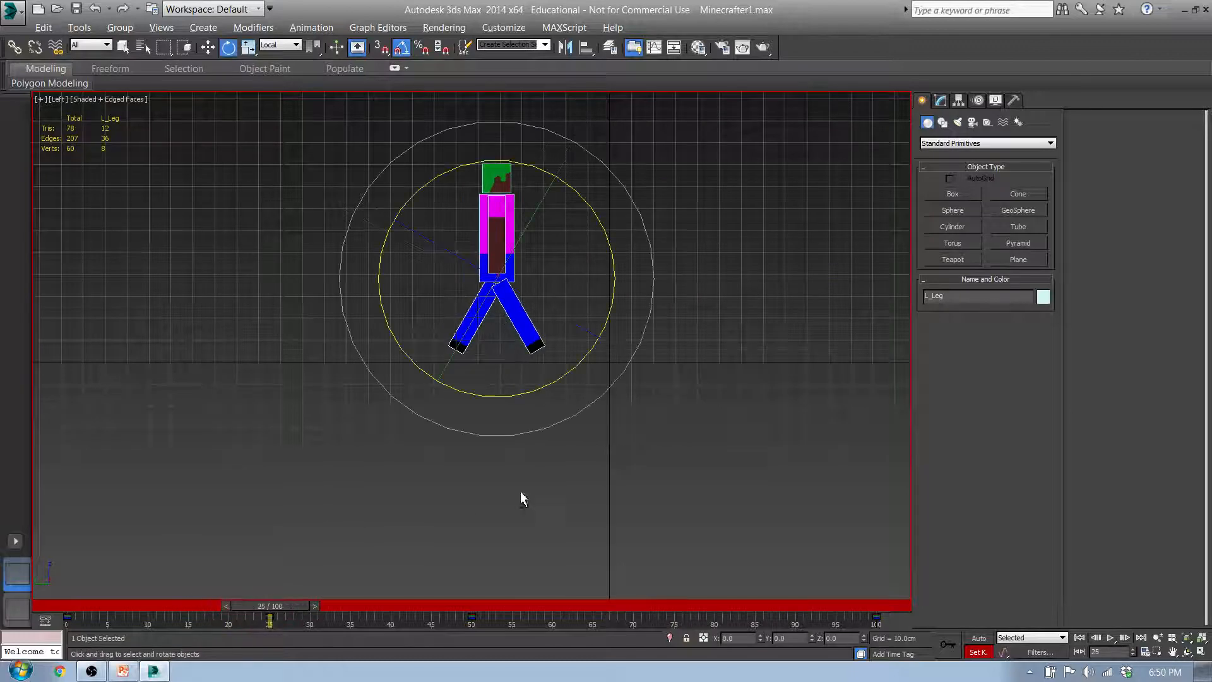
middle_click_drag(520, 492, 576, 460, "alt")
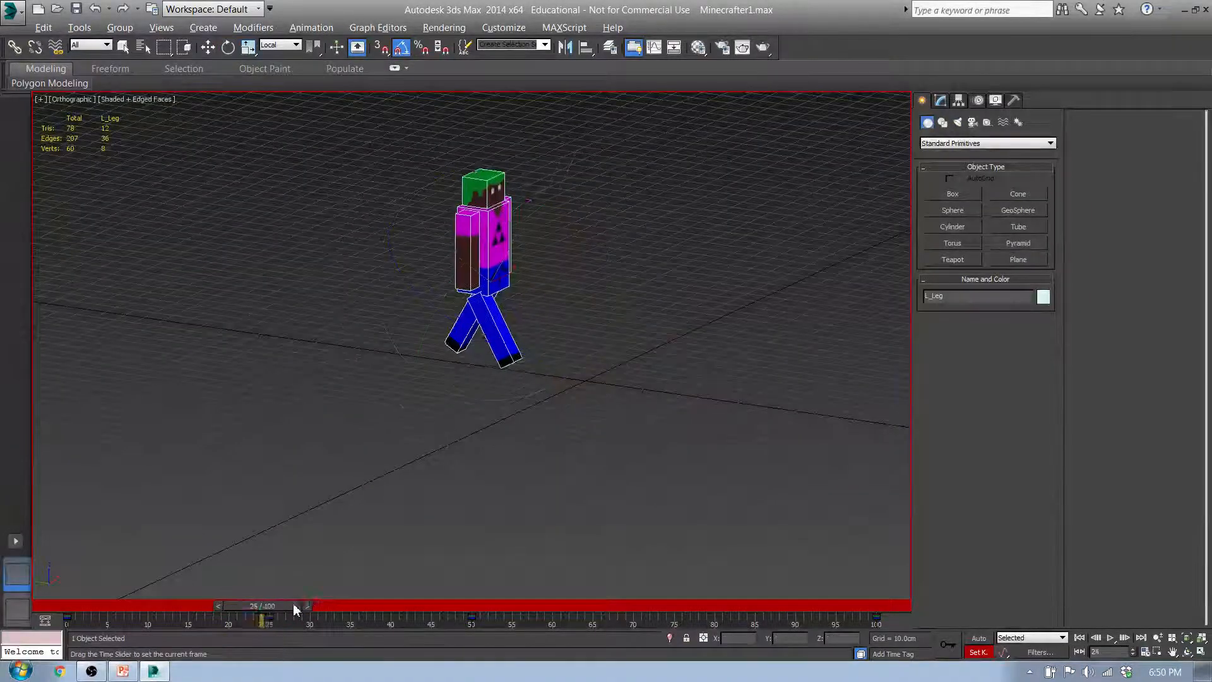
left_click_drag(293, 604, 693, 608)
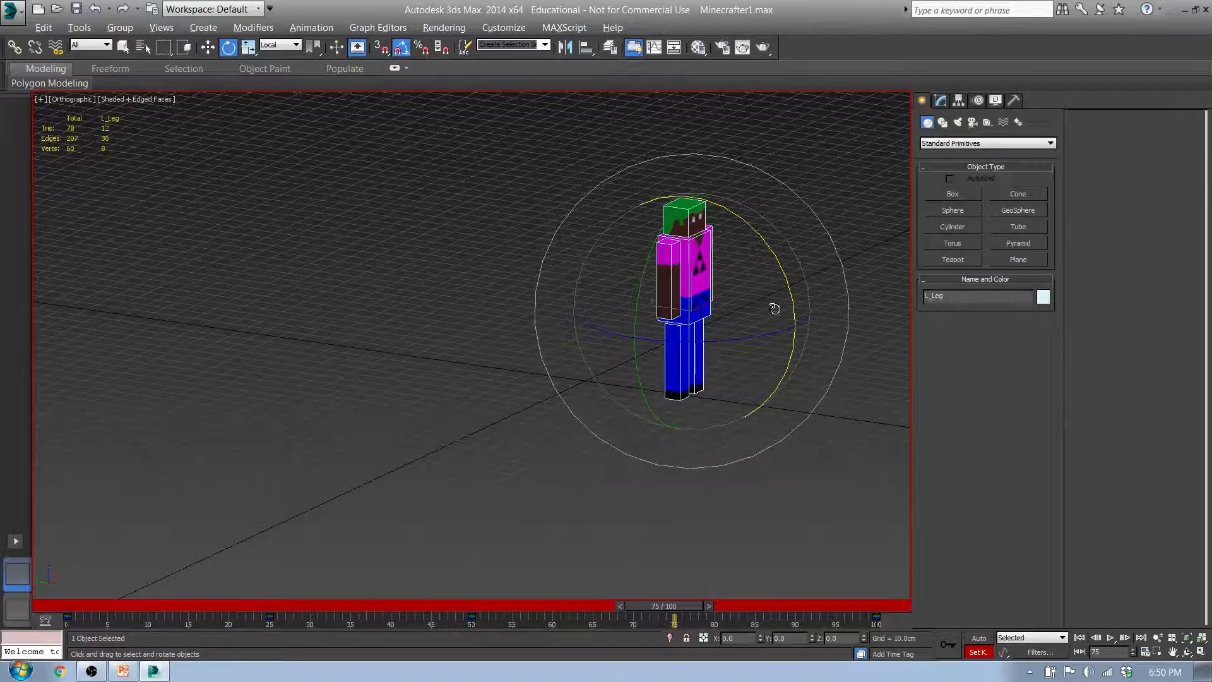
left_click_drag(793, 295, 783, 278)
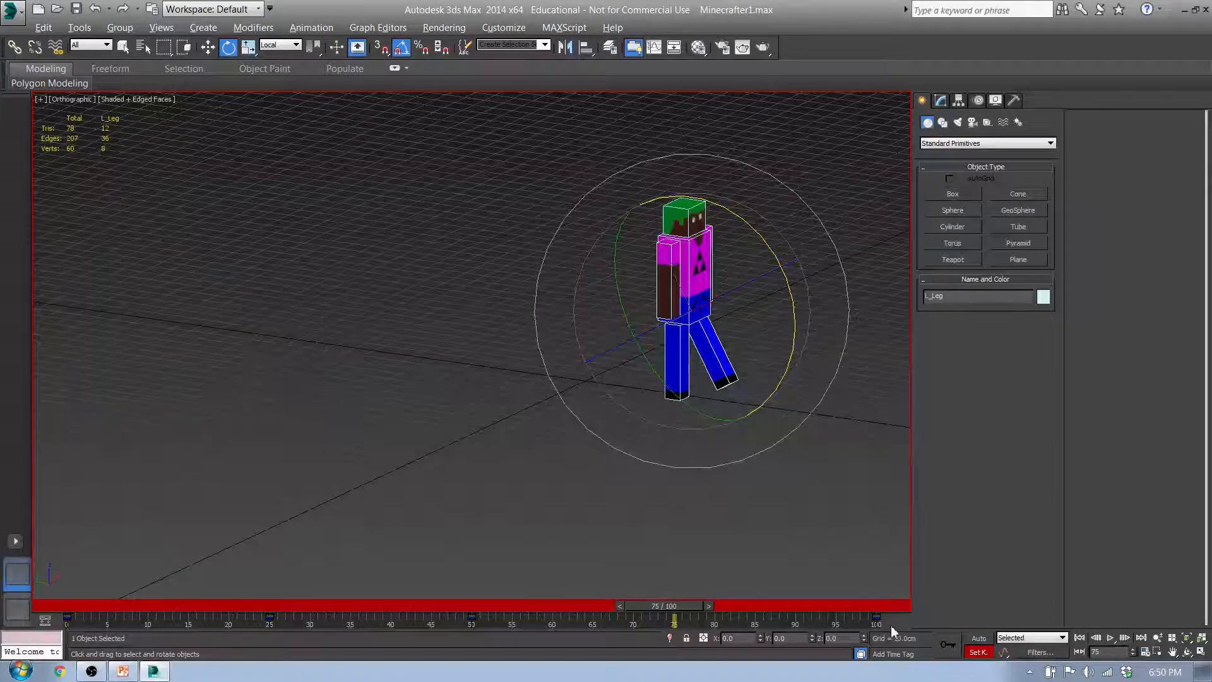
left_click(682, 355)
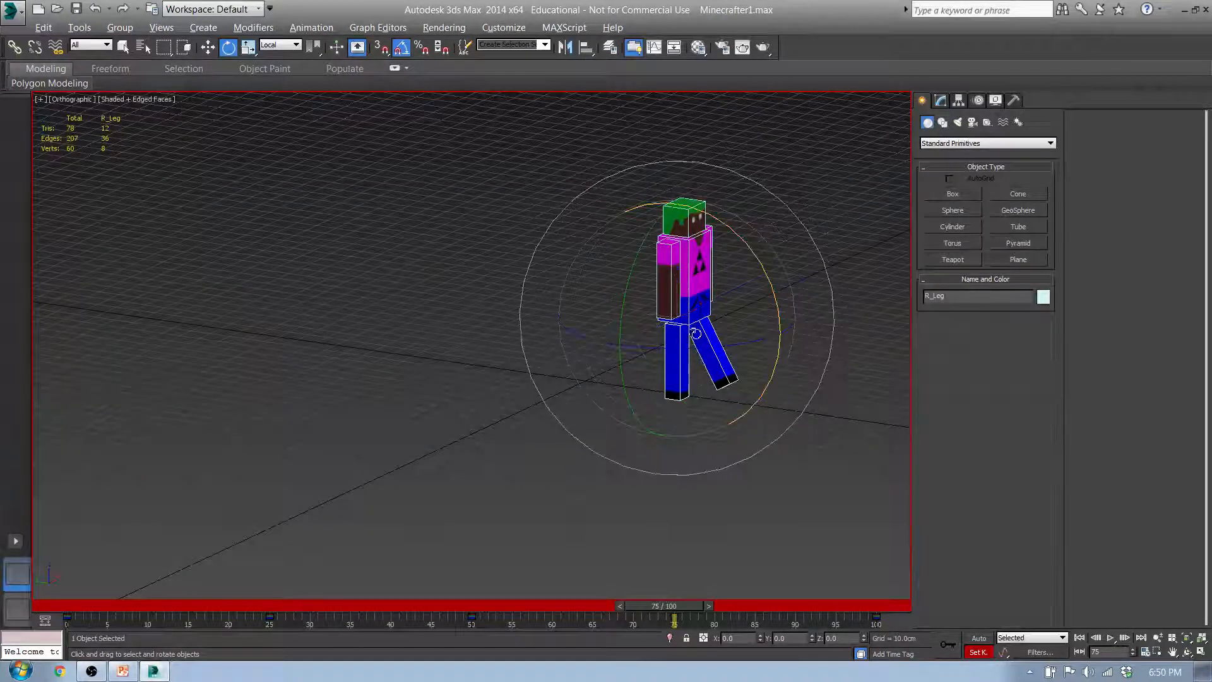
left_click_drag(759, 259, 765, 277)
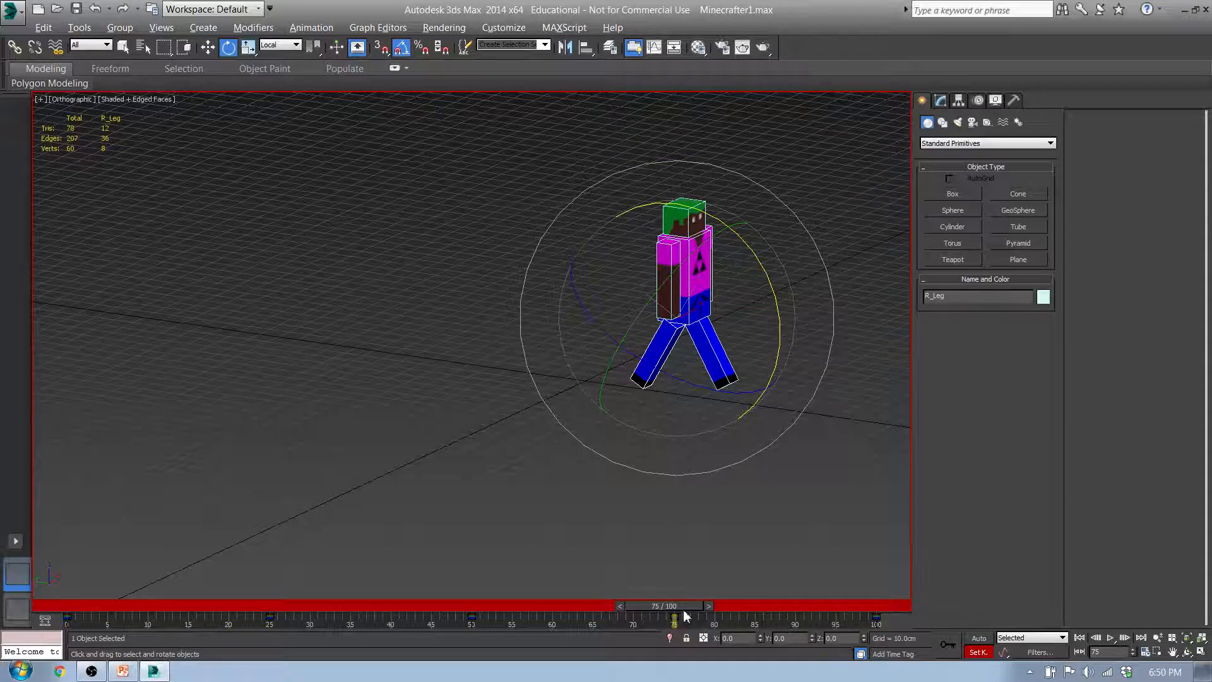
- Play the leg animation from frame 0 and examine the stride from several angles in Perspective and Left views
left_click_drag(685, 615, 26, 552)
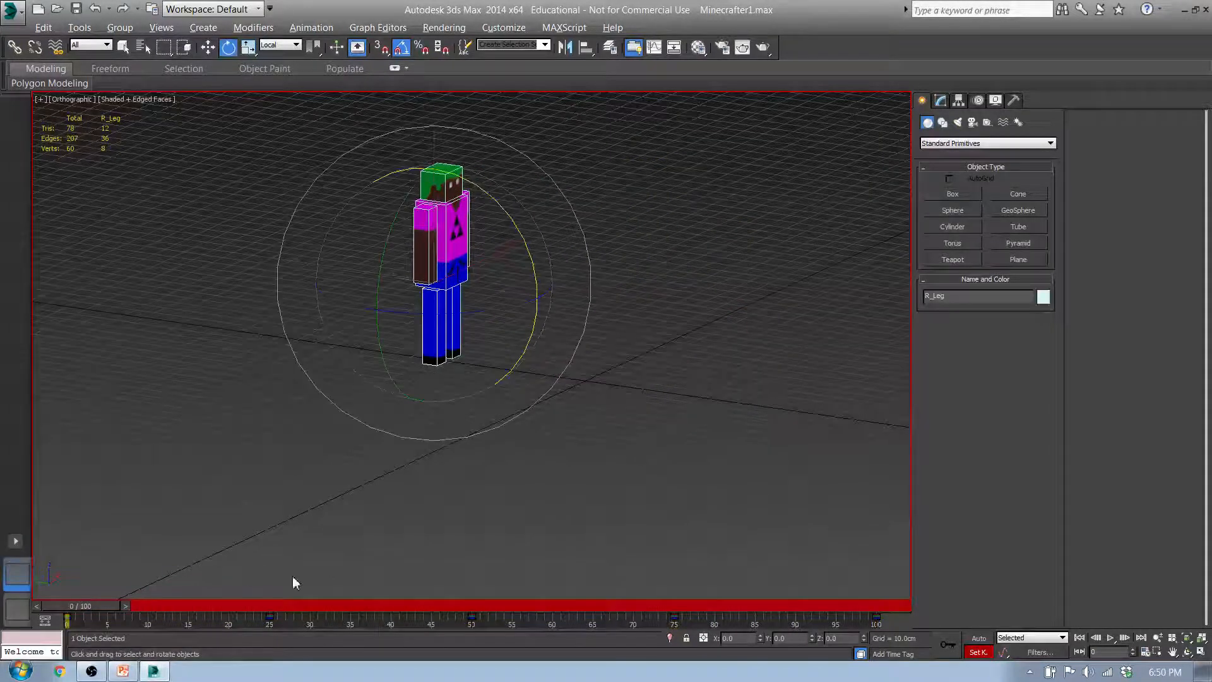
middle_click_drag(293, 577, 445, 447, "alt")
key("p")
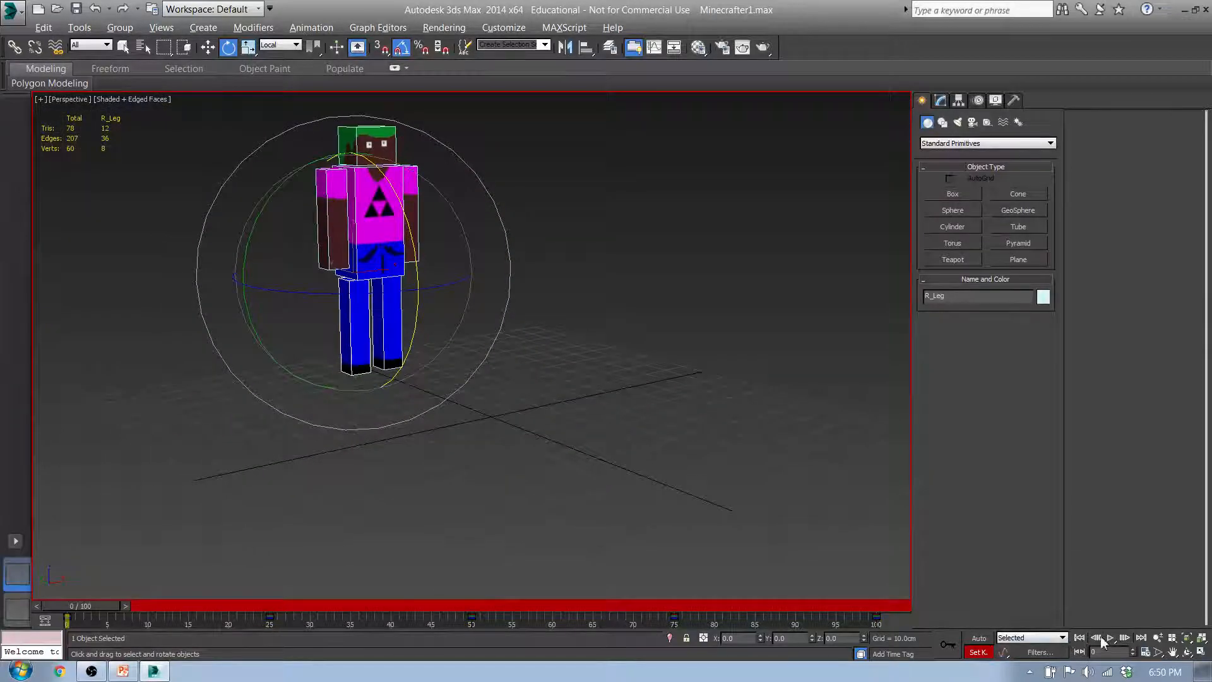
left_click(1111, 638)
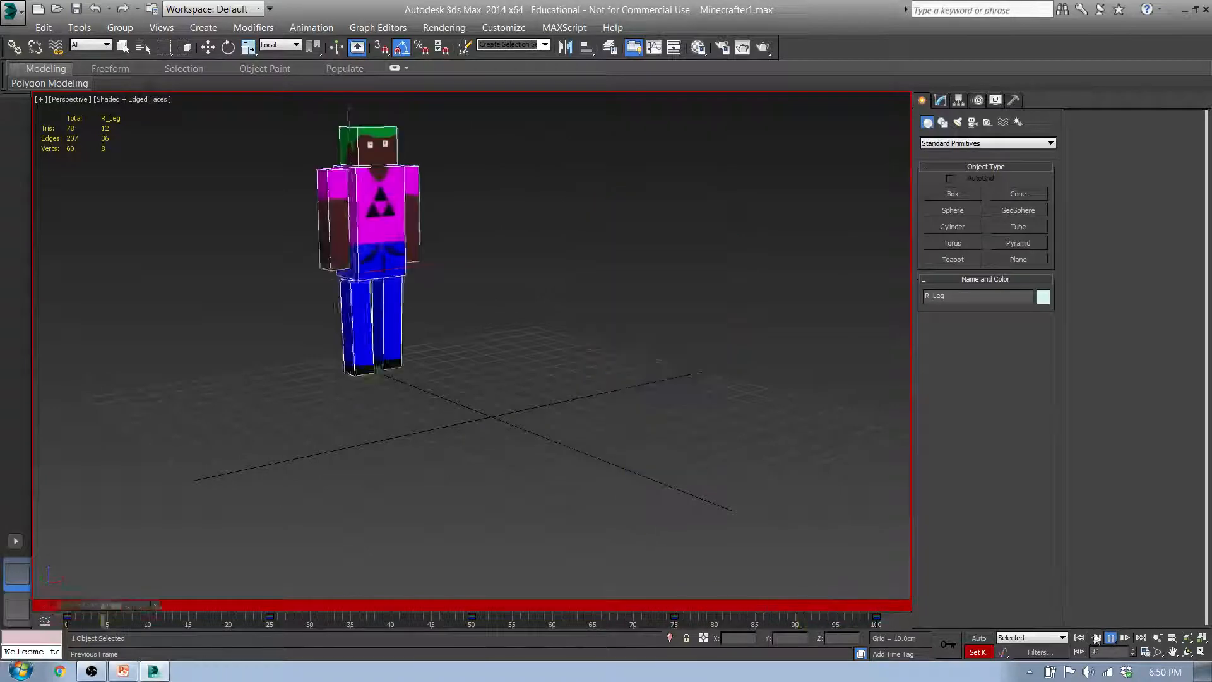
middle_click_drag(341, 400, 433, 406, "alt")
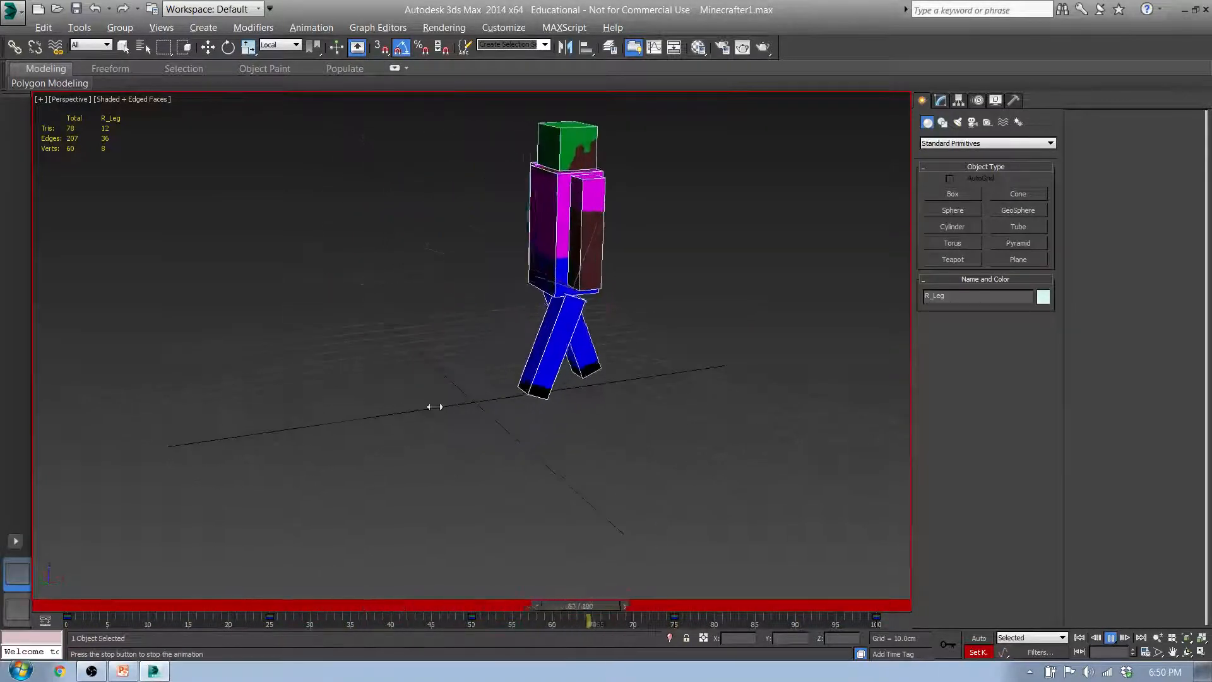
middle_click_drag(647, 418, 423, 376)
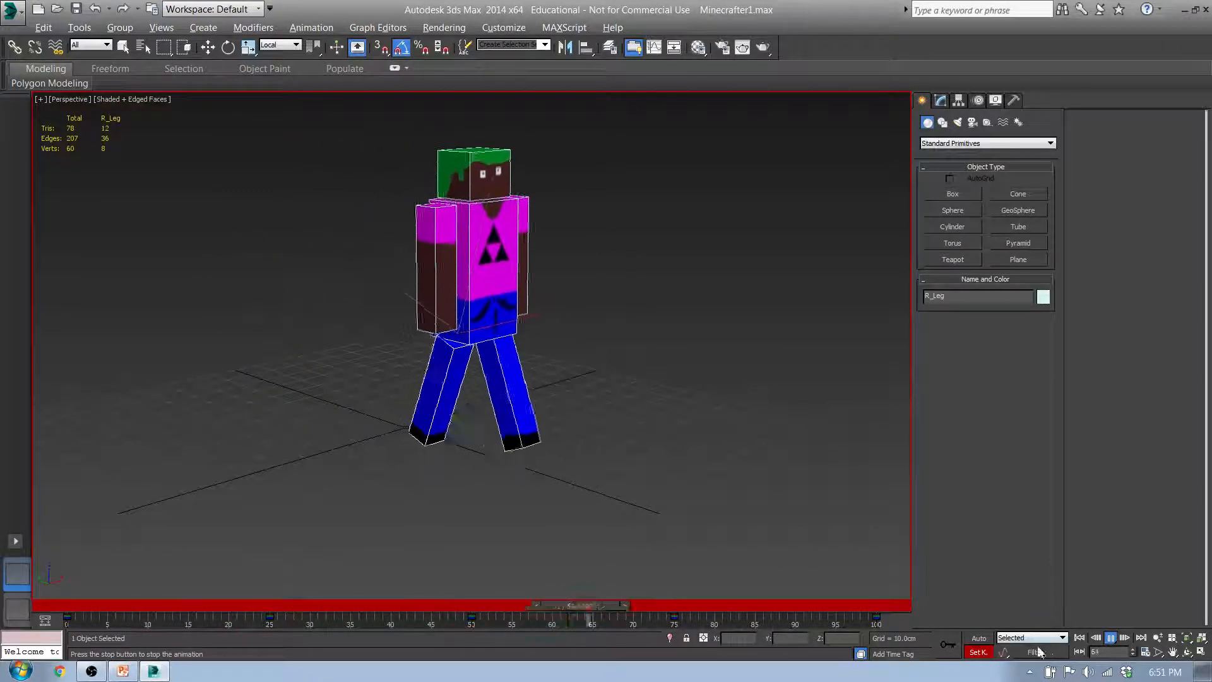
key("l")
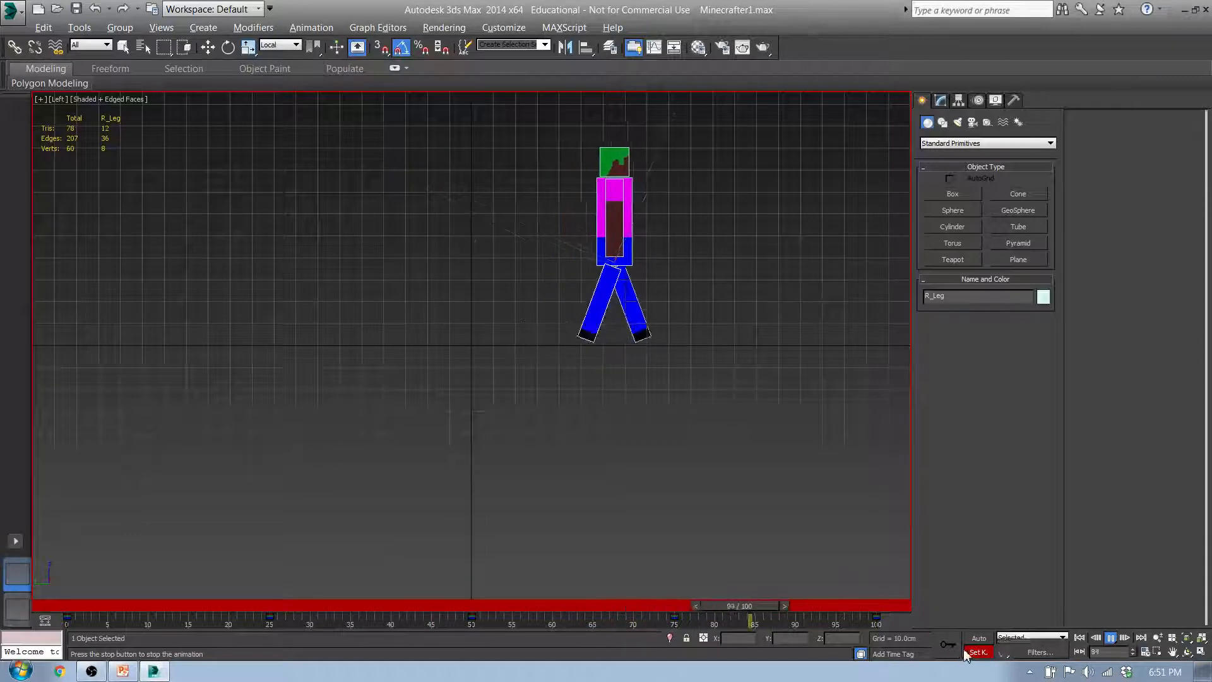
left_click(1110, 638)
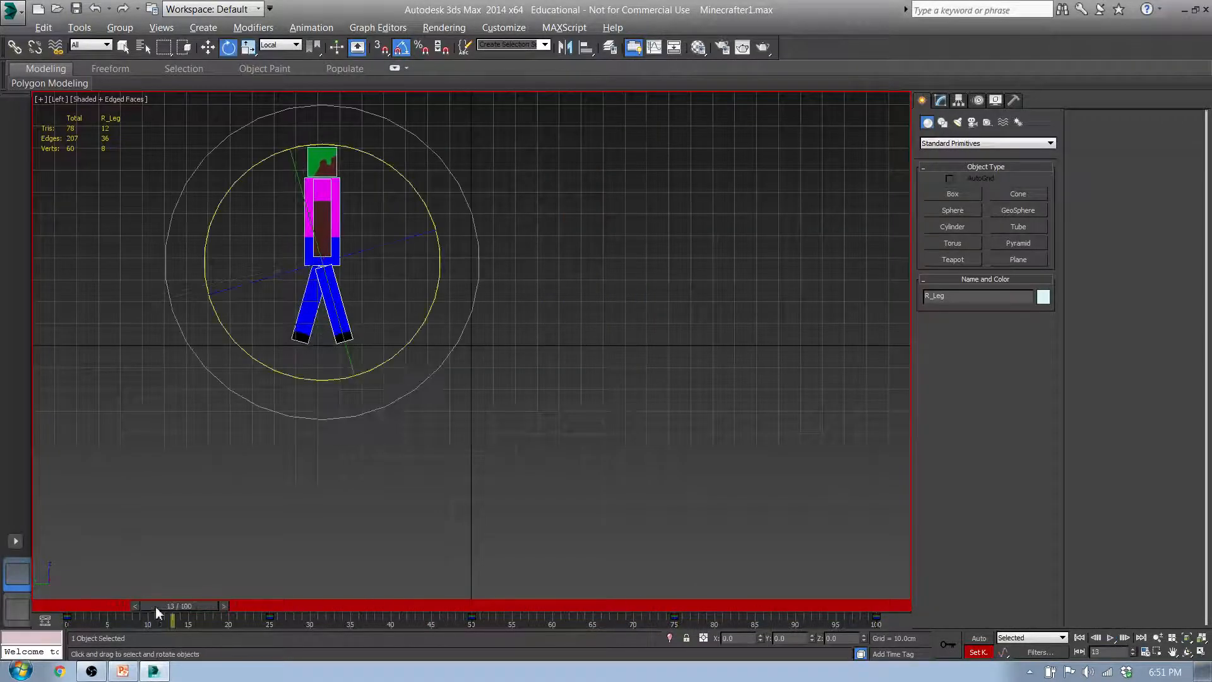
- Select the torso for moving, check the feet against the ground line at frames 25 and 50, and turn on Auto Key
left_click_drag(184, 607, 53, 603)
middle_click_drag(320, 462, 433, 452)
left_click_drag(114, 610, 309, 594)
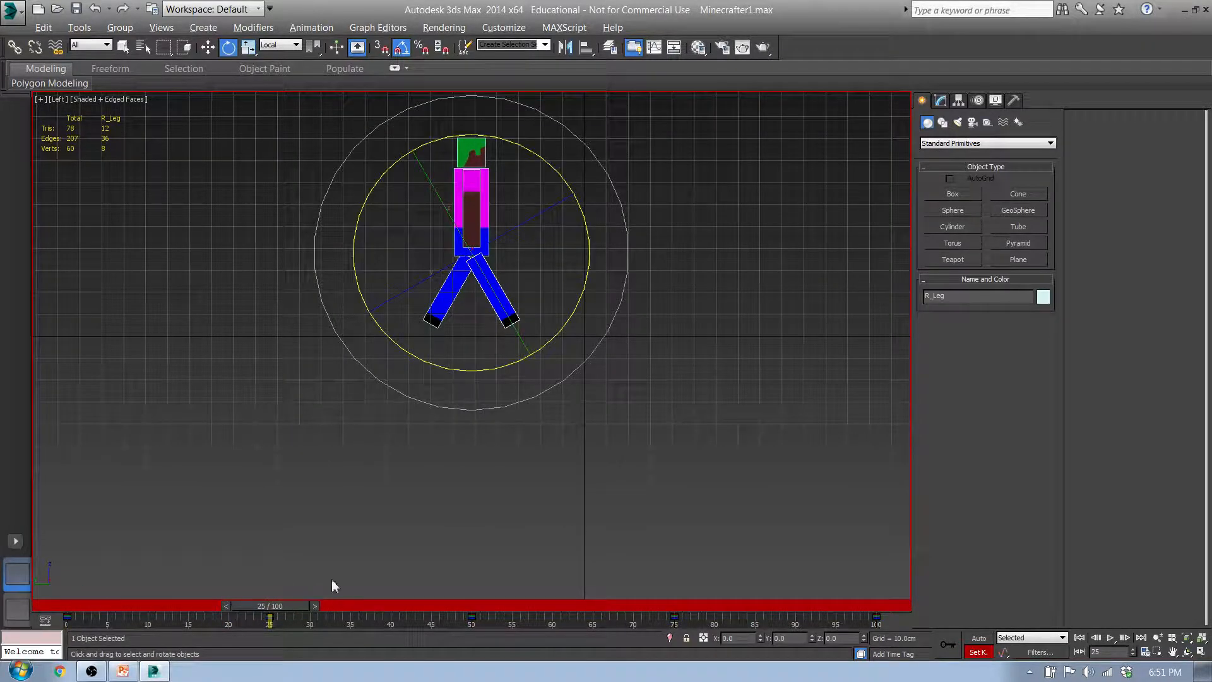
left_click(486, 214)
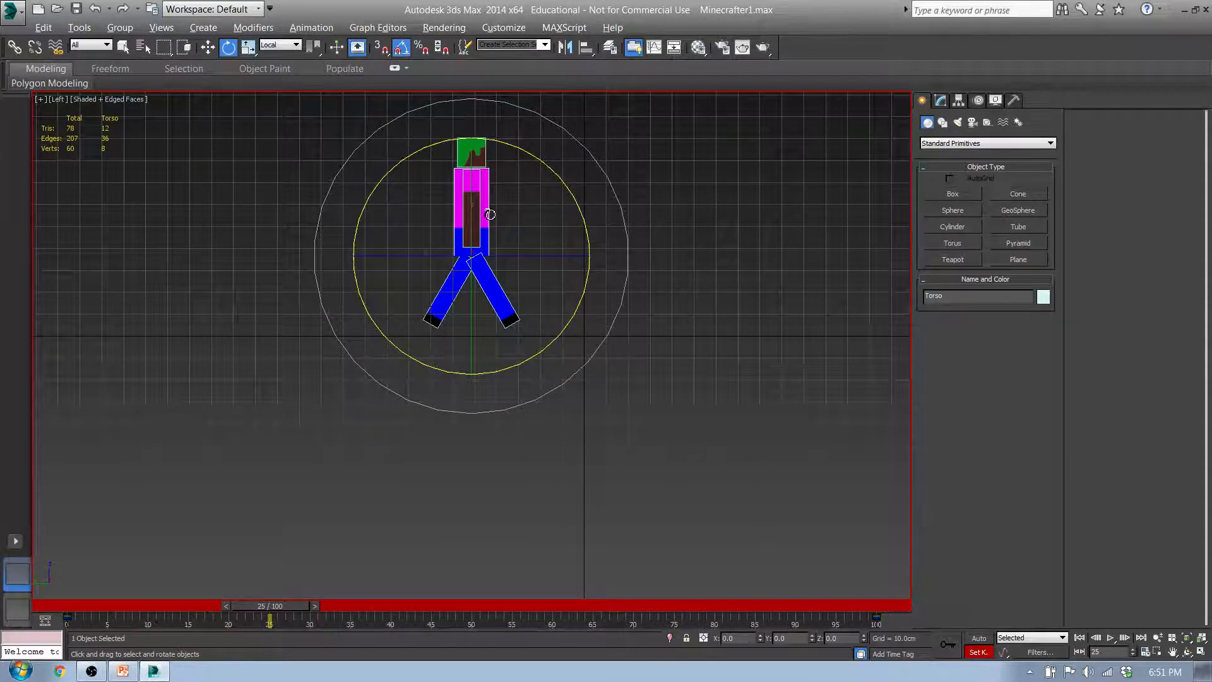
key("w")
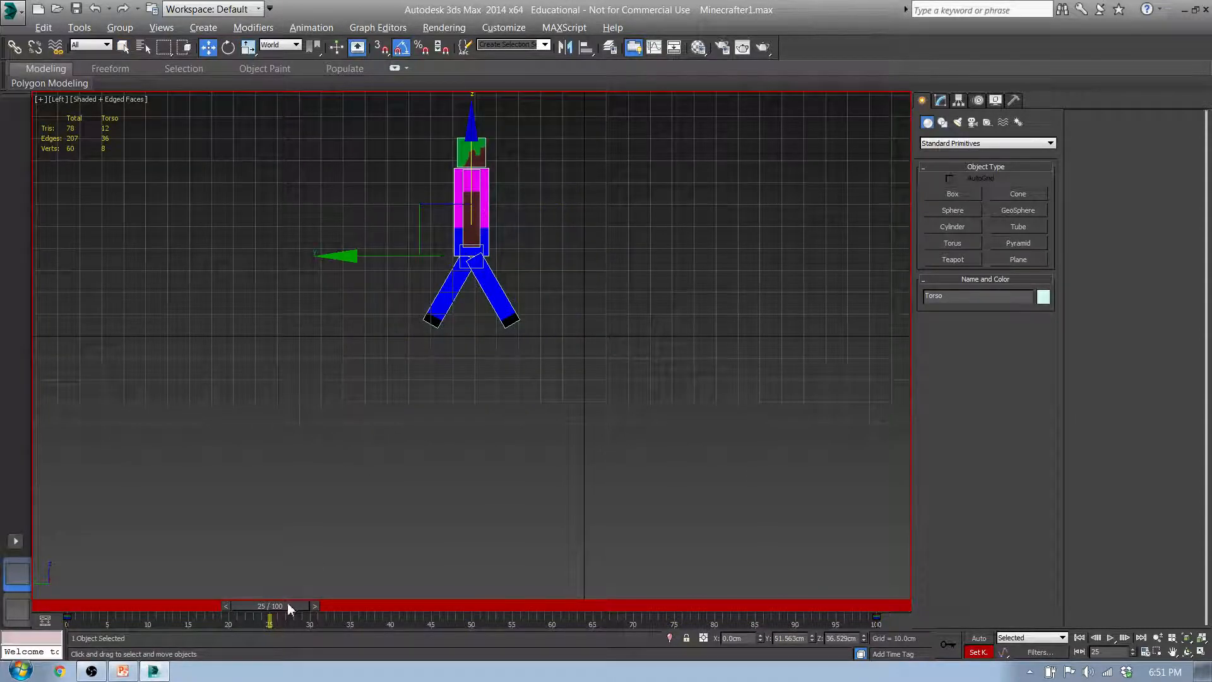
left_click_drag(288, 605, 491, 625)
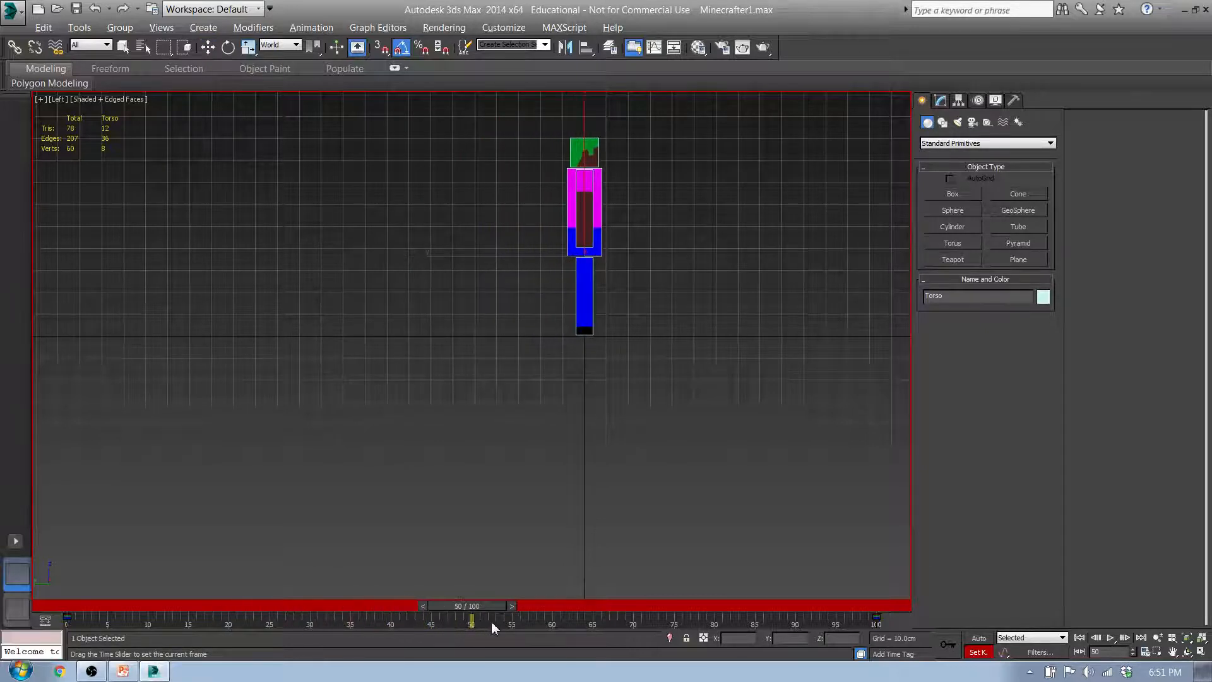
key("w")
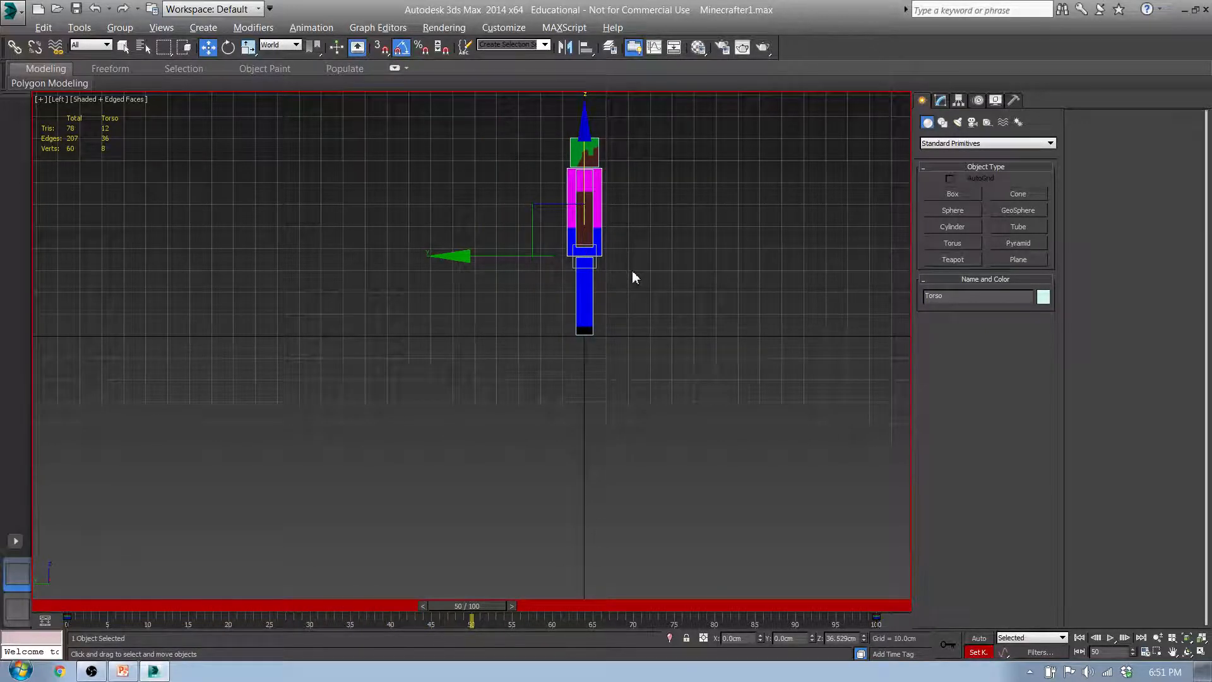
left_click(988, 642)
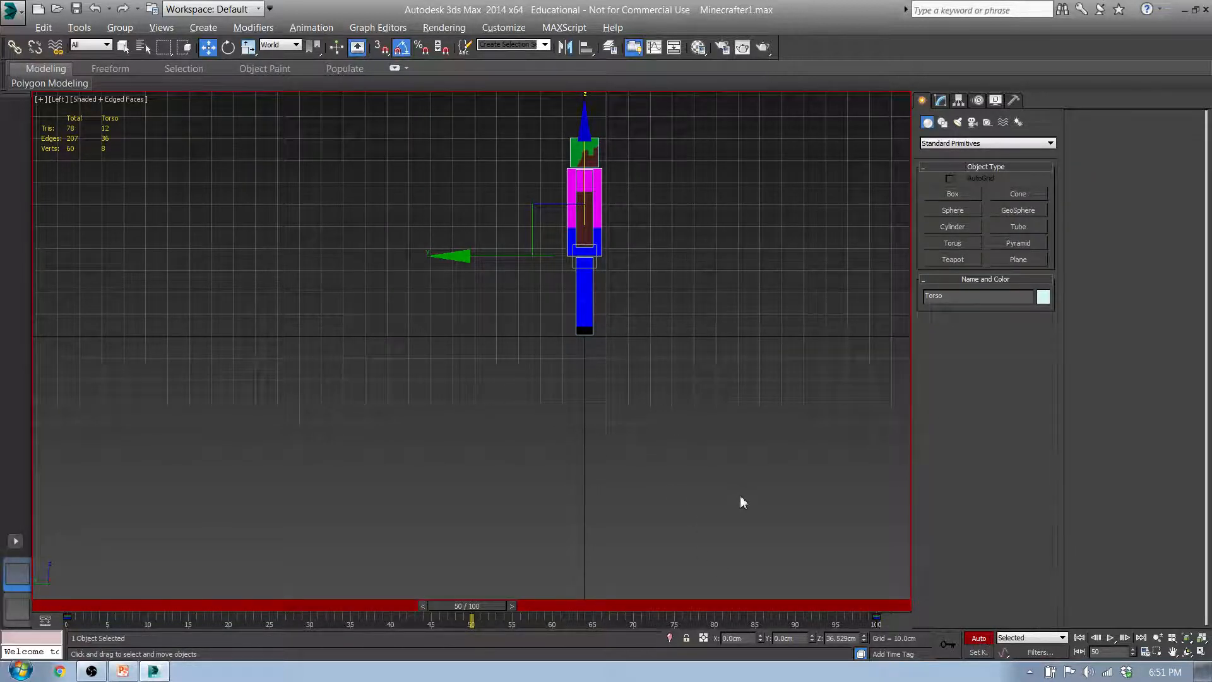
- Try lowering the torso at frame 25 to bring the feet to the ground line, check frame 50, and undo the move
left_click_drag(480, 605, 292, 596)
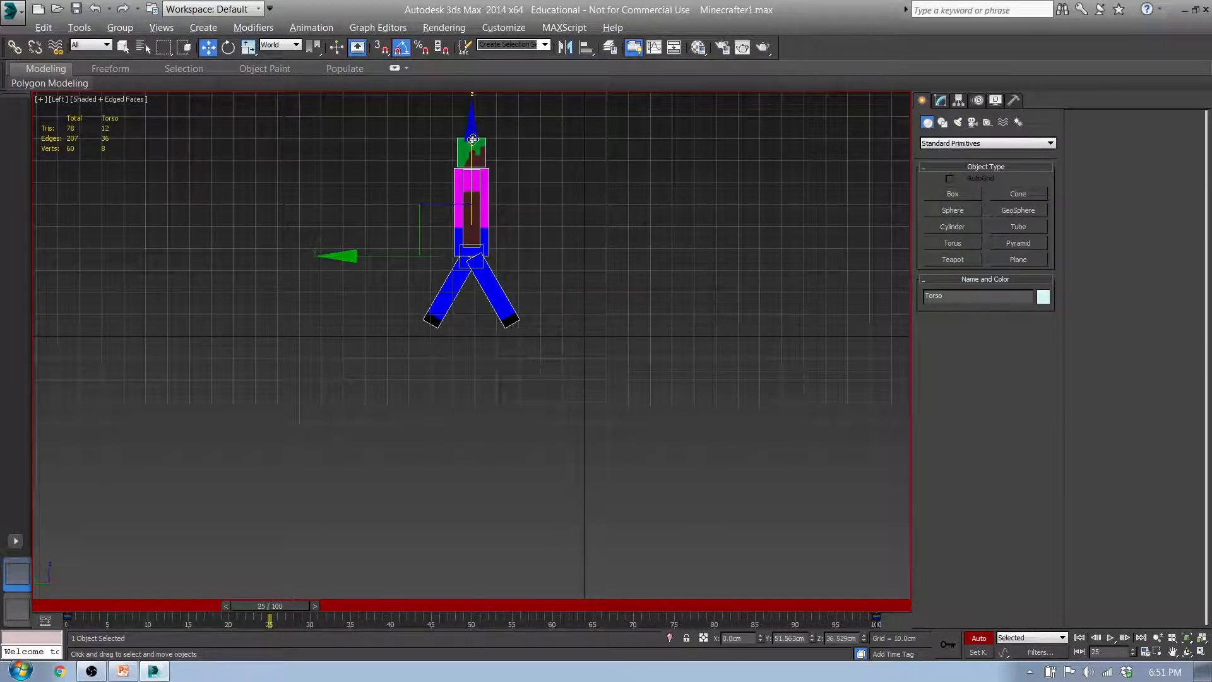
left_click_drag(473, 138, 474, 153)
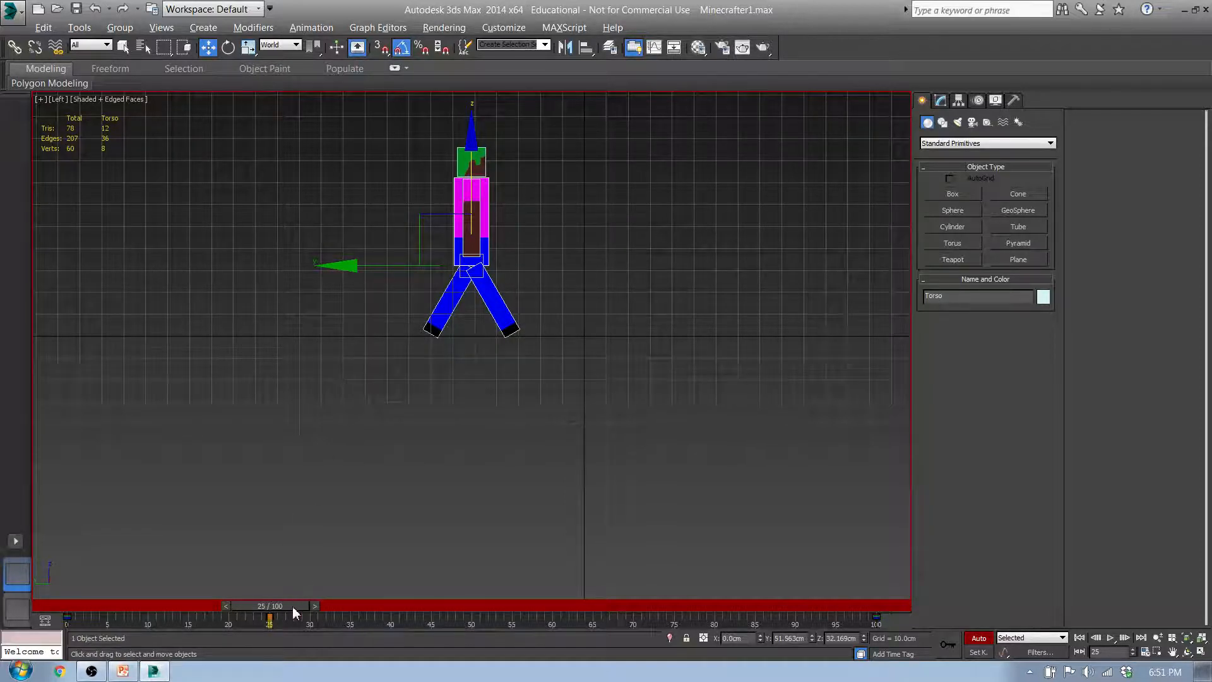
left_click_drag(293, 606, 495, 594)
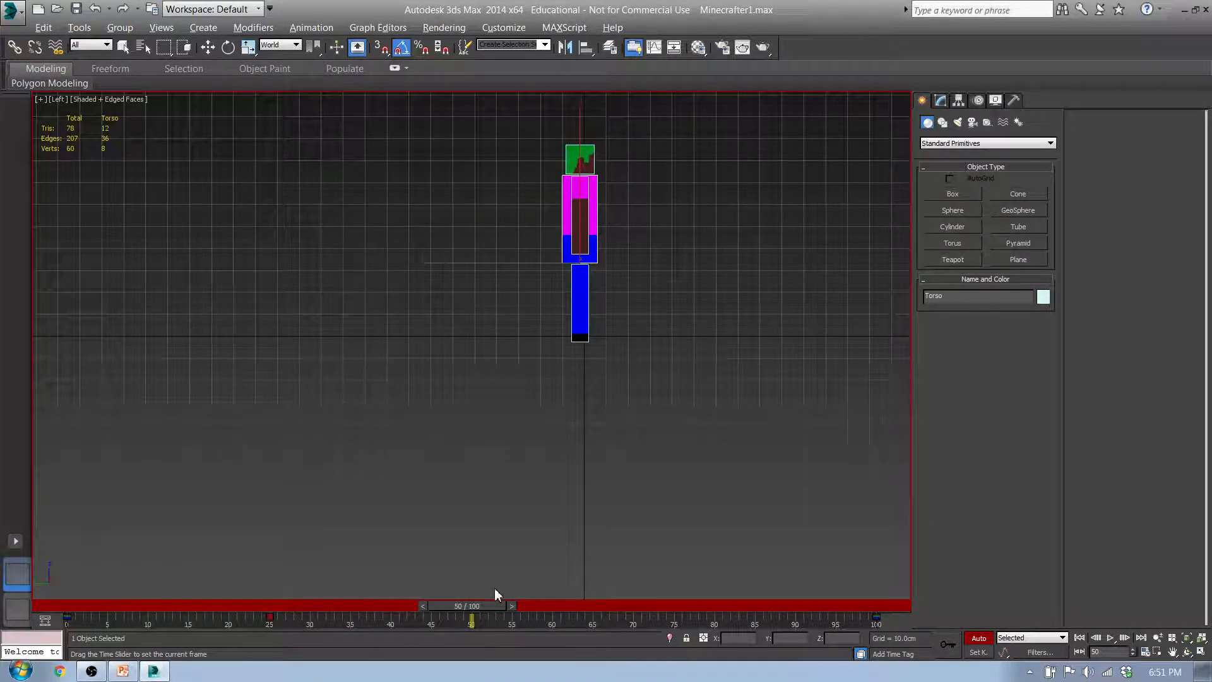
key("w")
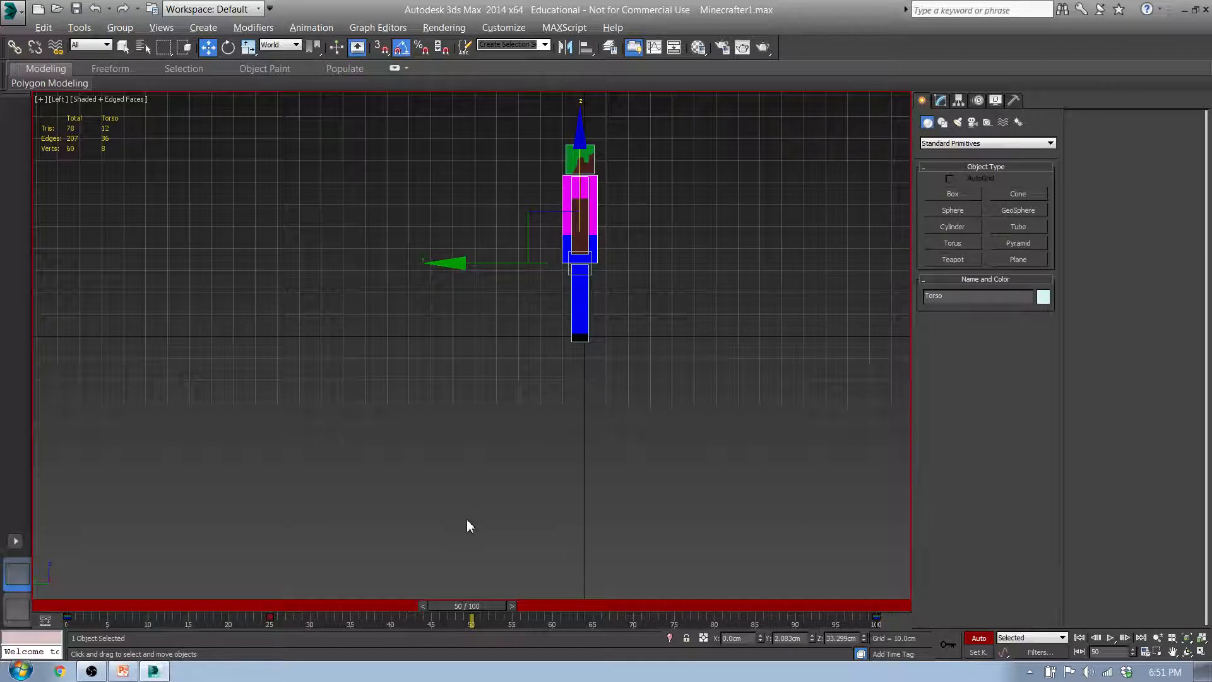
key("ctrl+z")
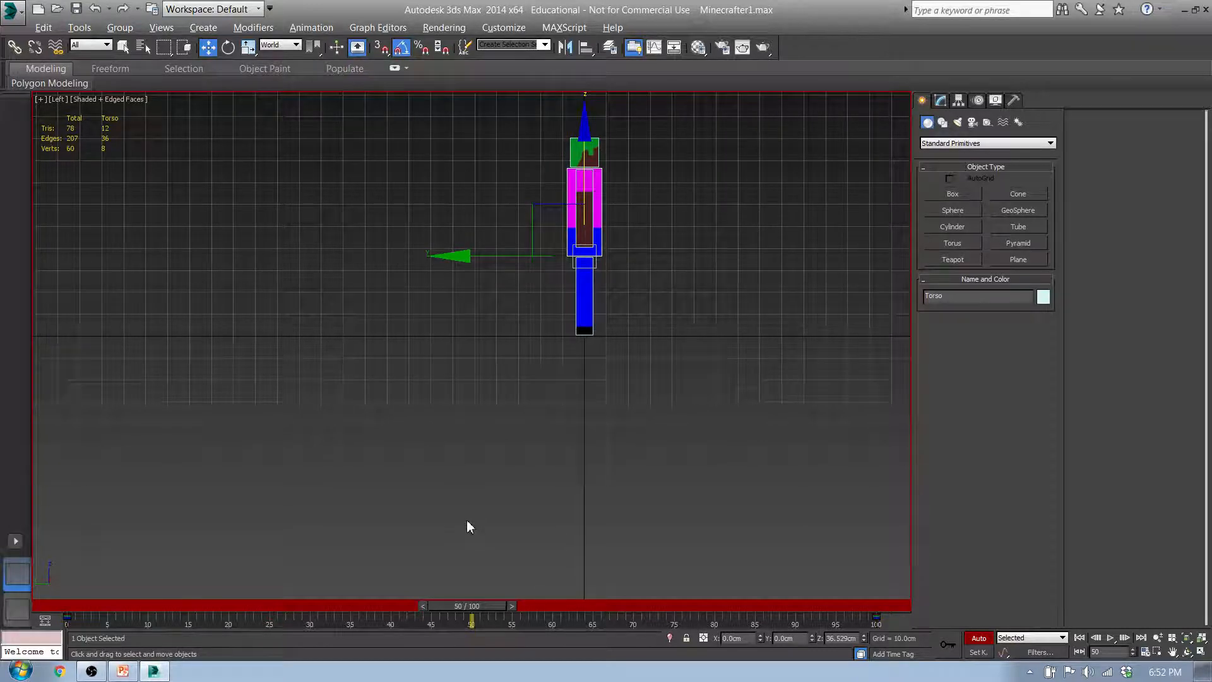
- Set a keyframe for the torso's upright position at frame 50, and lower the torso to Z 31.593 cm at frame 25
left_click(953, 653)
left_click_drag(479, 606, 293, 593)
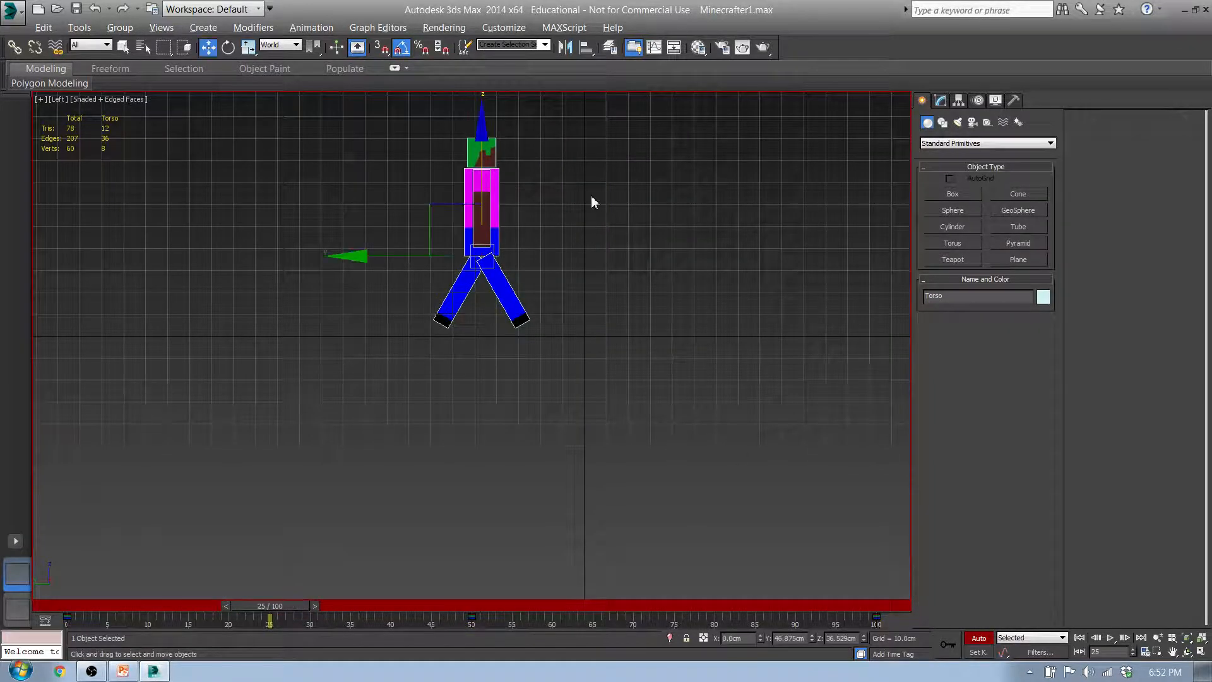
left_click_drag(484, 147, 485, 157)
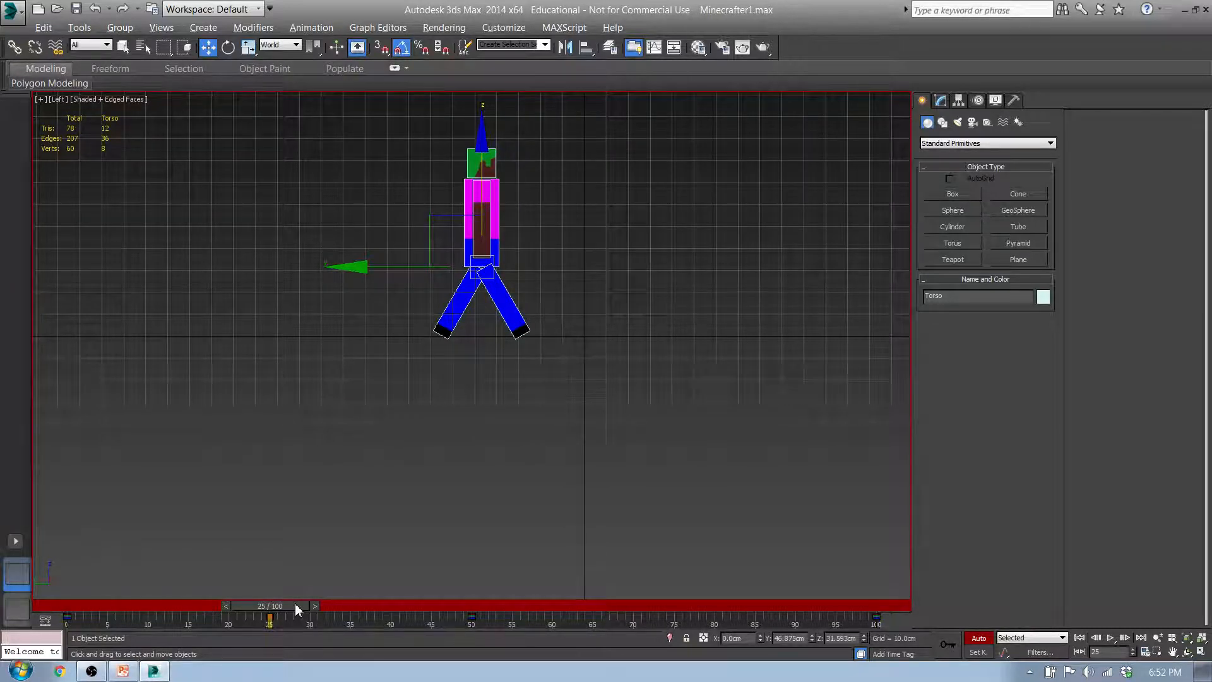
- Lower the torso to Z 31.593 cm at frame 75 so the feet meet the ground line
left_click_drag(294, 604, 692, 577)
key("w")
left_click_drag(691, 140, 680, 167)
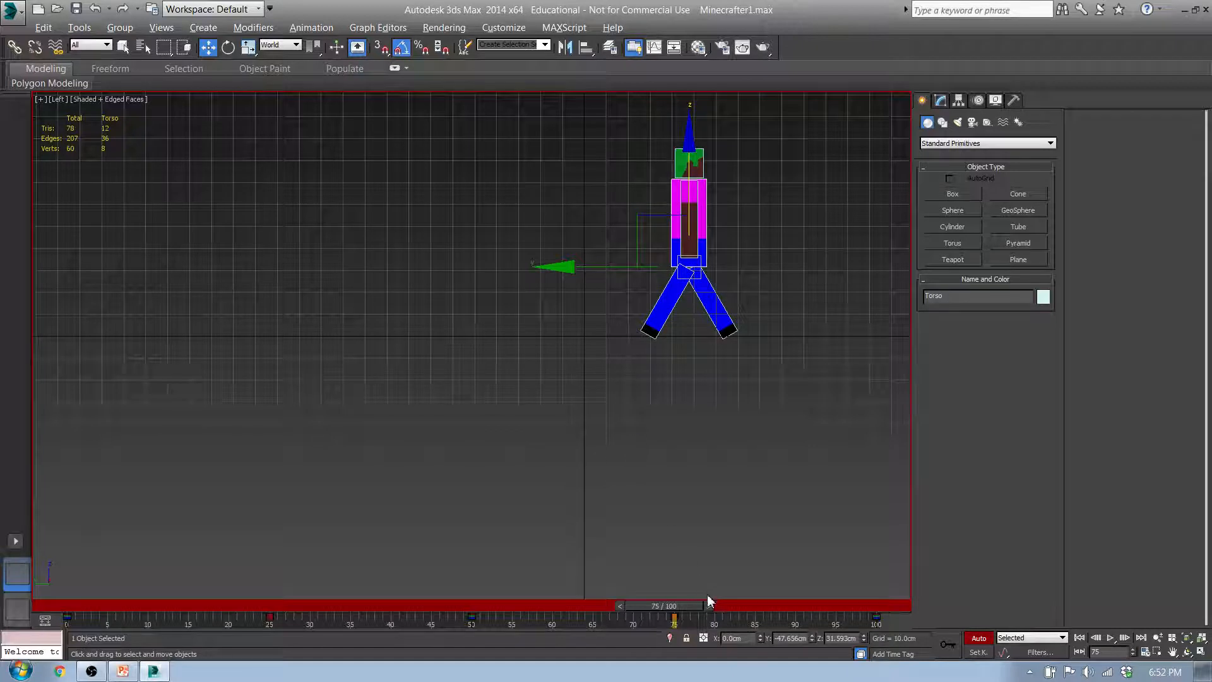
- Go to frame 100, clear the selection, and view the character from an angle in Perspective view
left_click_drag(702, 604, 929, 437)
key("w")
middle_click_drag(897, 417, 468, 382, "alt")
left_click(507, 379)
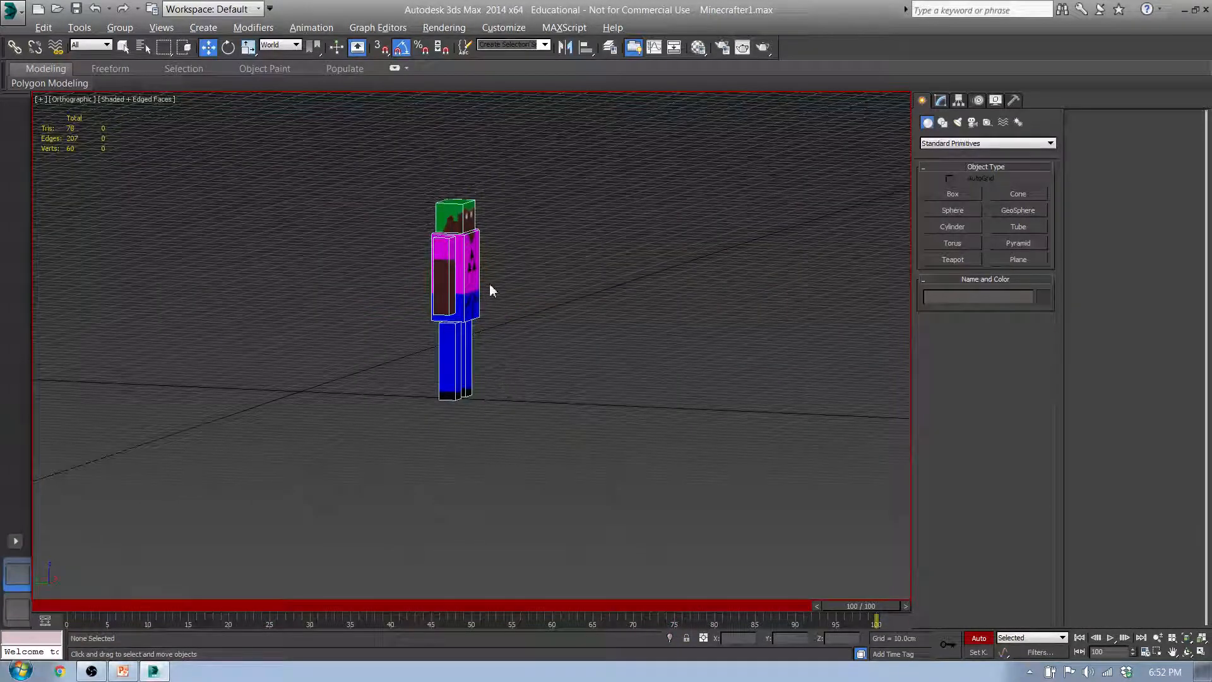
key("p")
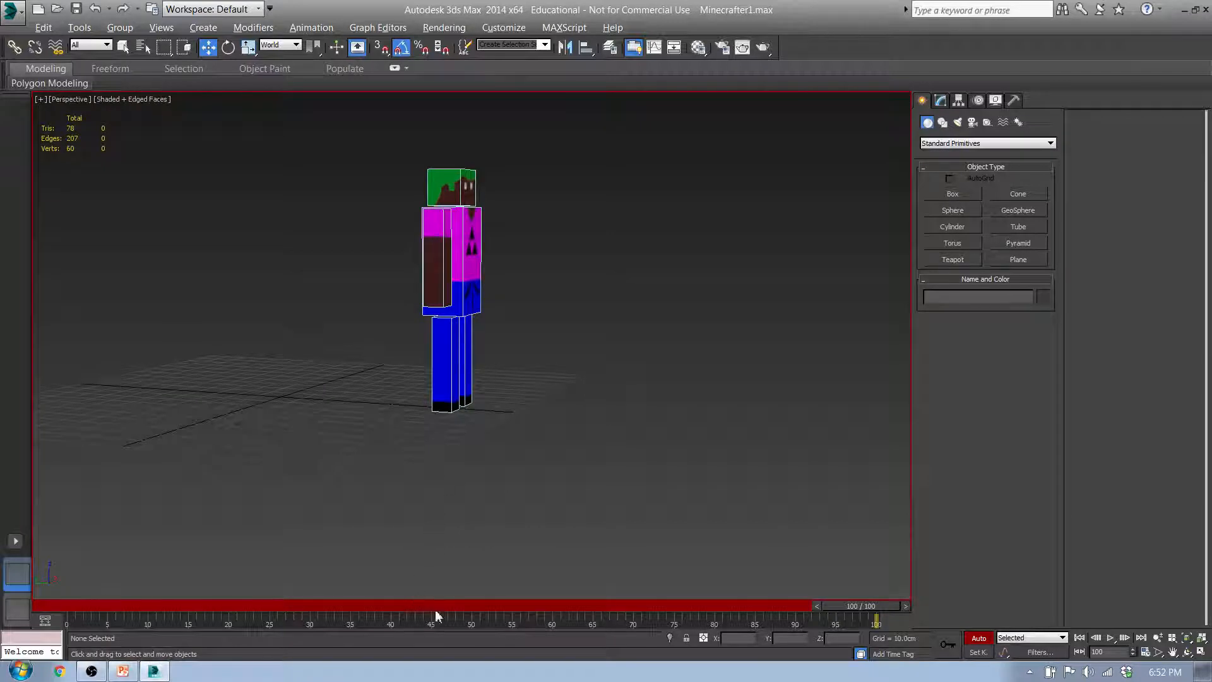
- Turn on Set Key mode and set a keyframe for both arms' straight pose at frame 50
left_click(432, 267)
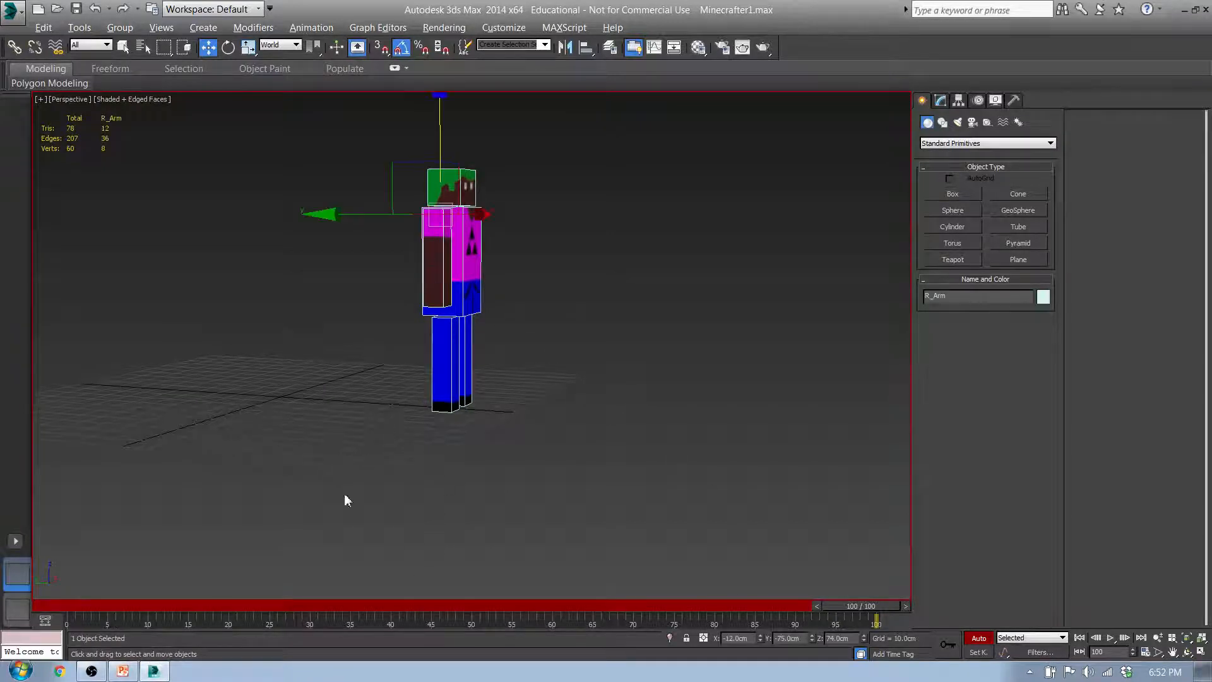
left_click_drag(870, 612, 81, 605)
middle_click_drag(373, 379, 645, 344)
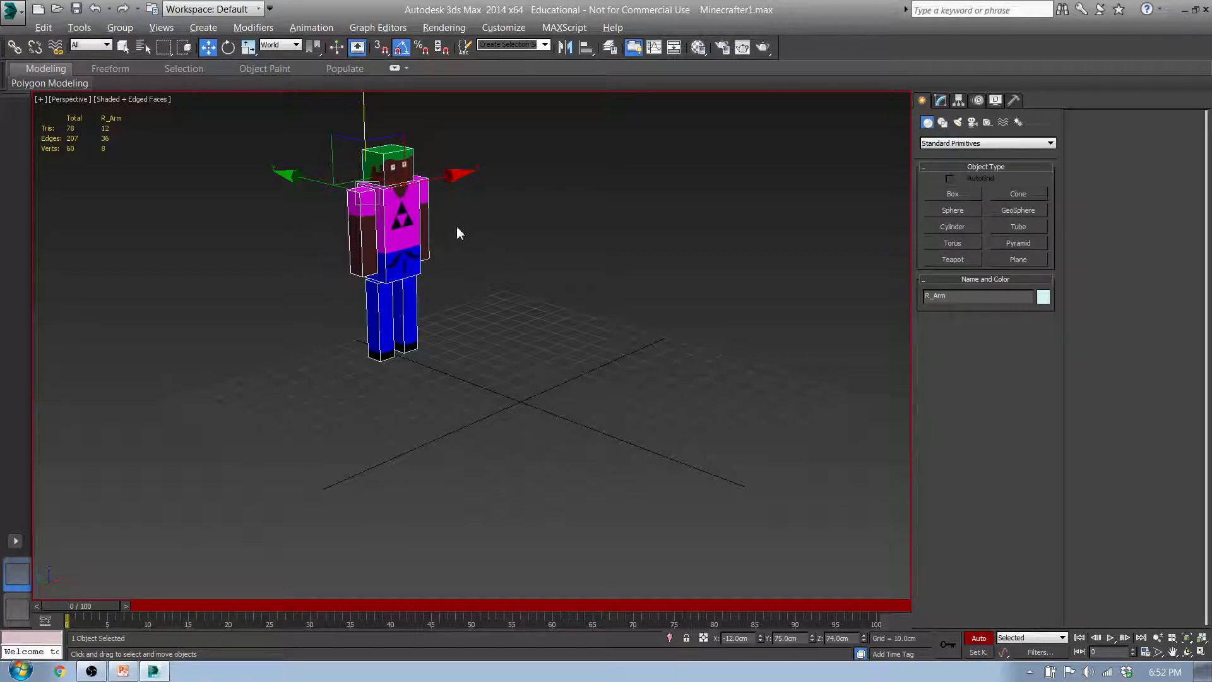
left_click_drag(90, 608, 491, 591)
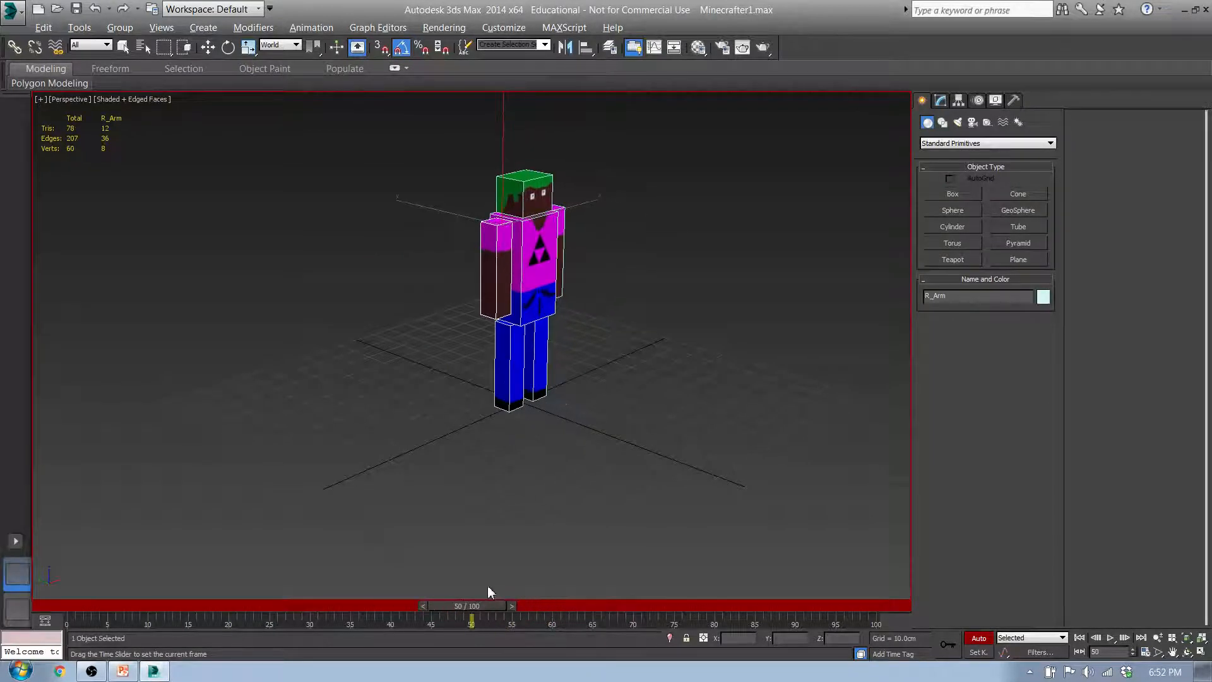
key("w")
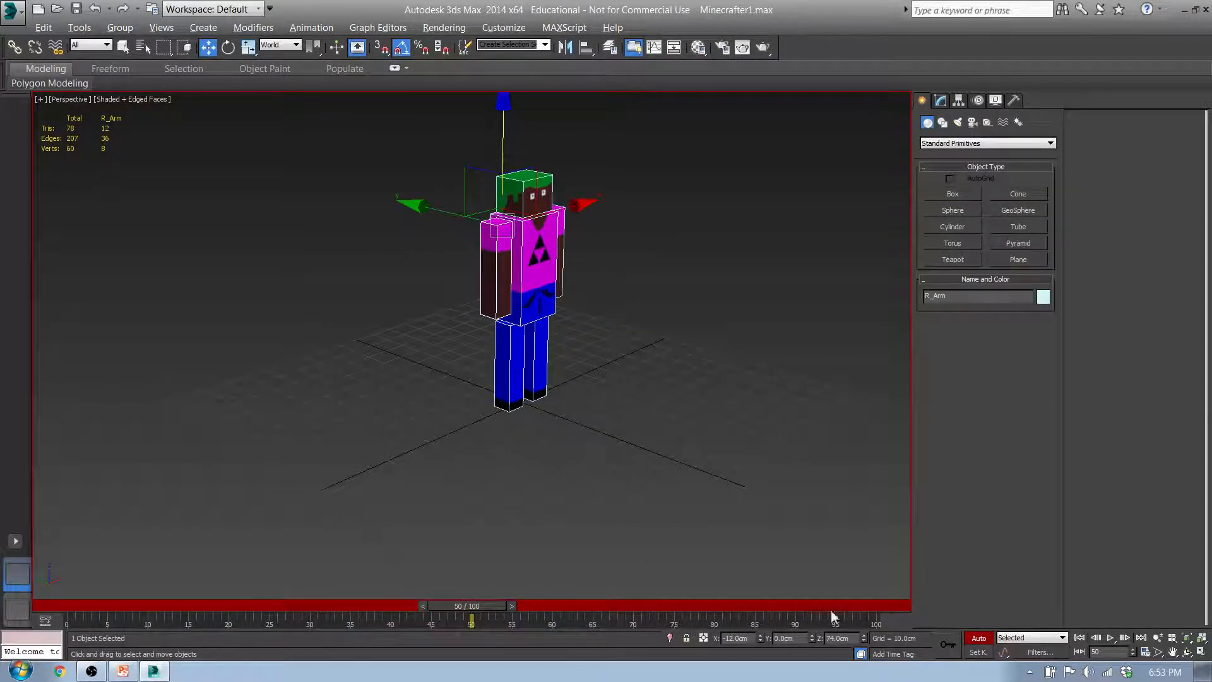
left_click(977, 652)
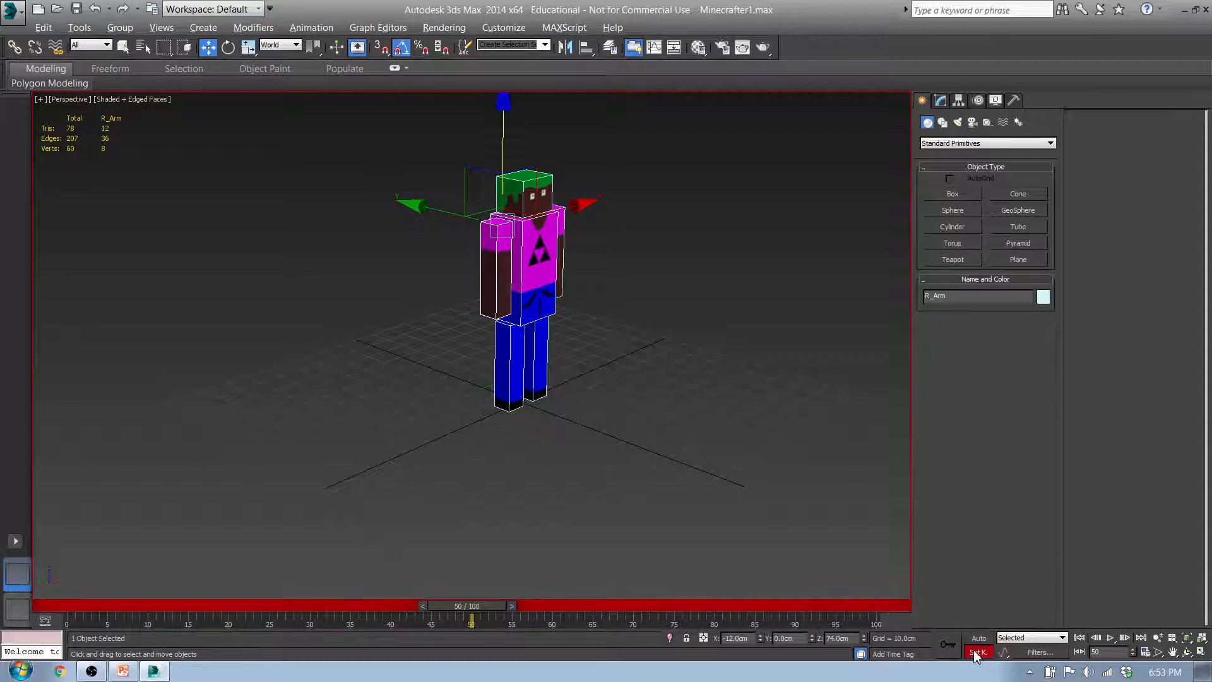
left_click_drag(490, 604, 492, 605)
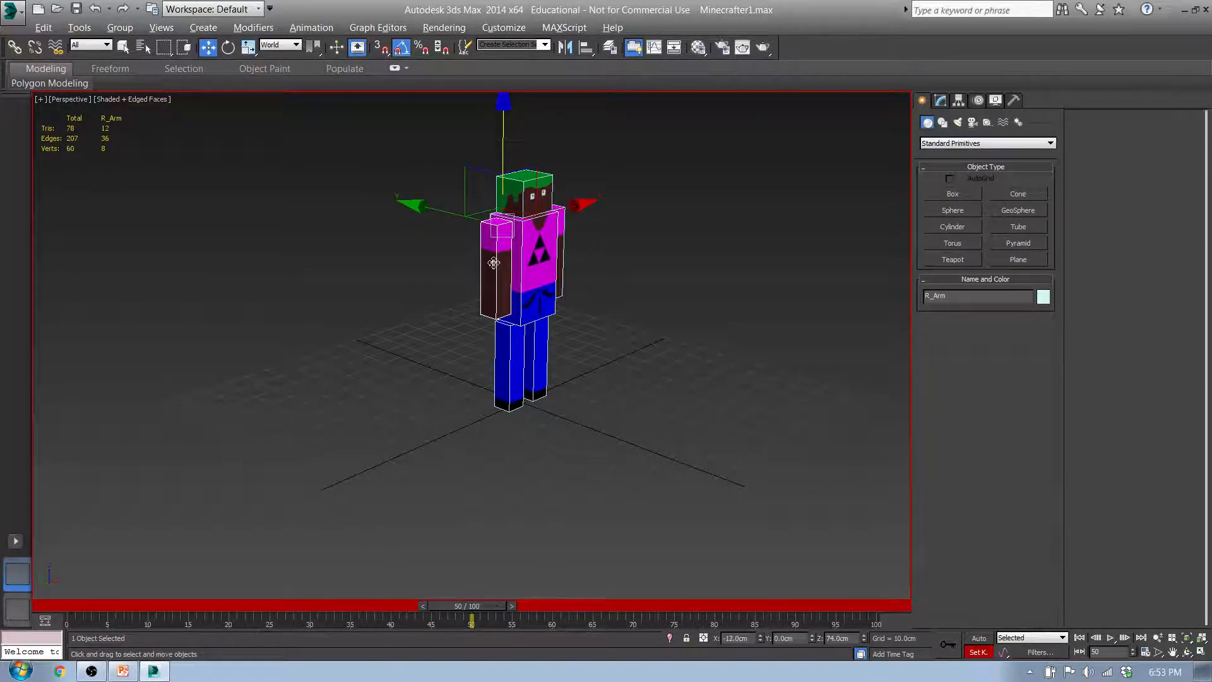
left_click(636, 285)
left_click(564, 240)
left_click(495, 270, "ctrl")
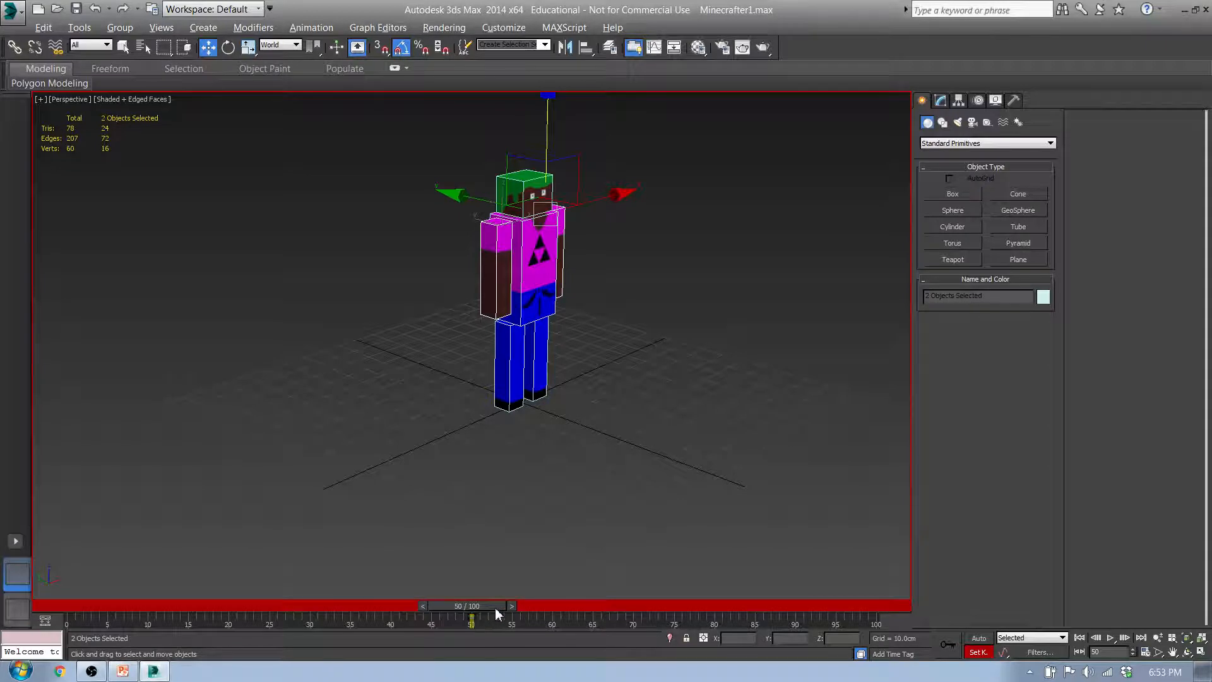
- Try rotating the right arm 20 degrees backward at frame 25 in Set Key mode, then switch to Auto Key and undo the rotation
left_click_drag(496, 611, 309, 592)
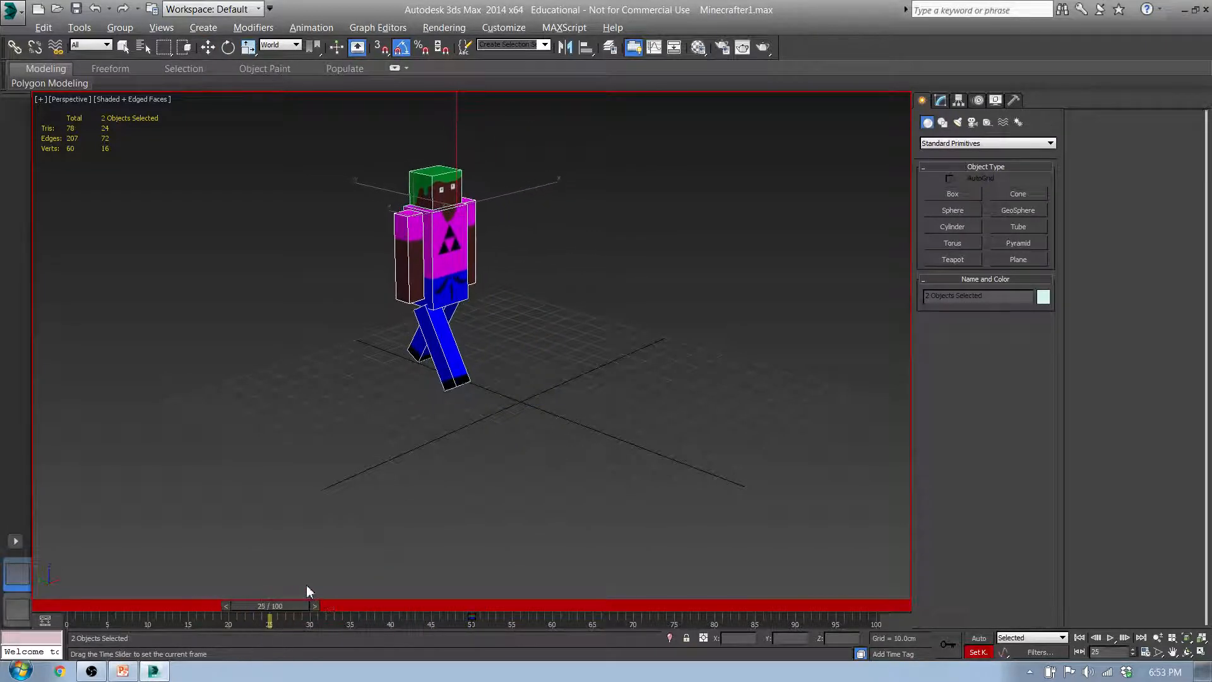
key("w")
key("e")
left_click(629, 384)
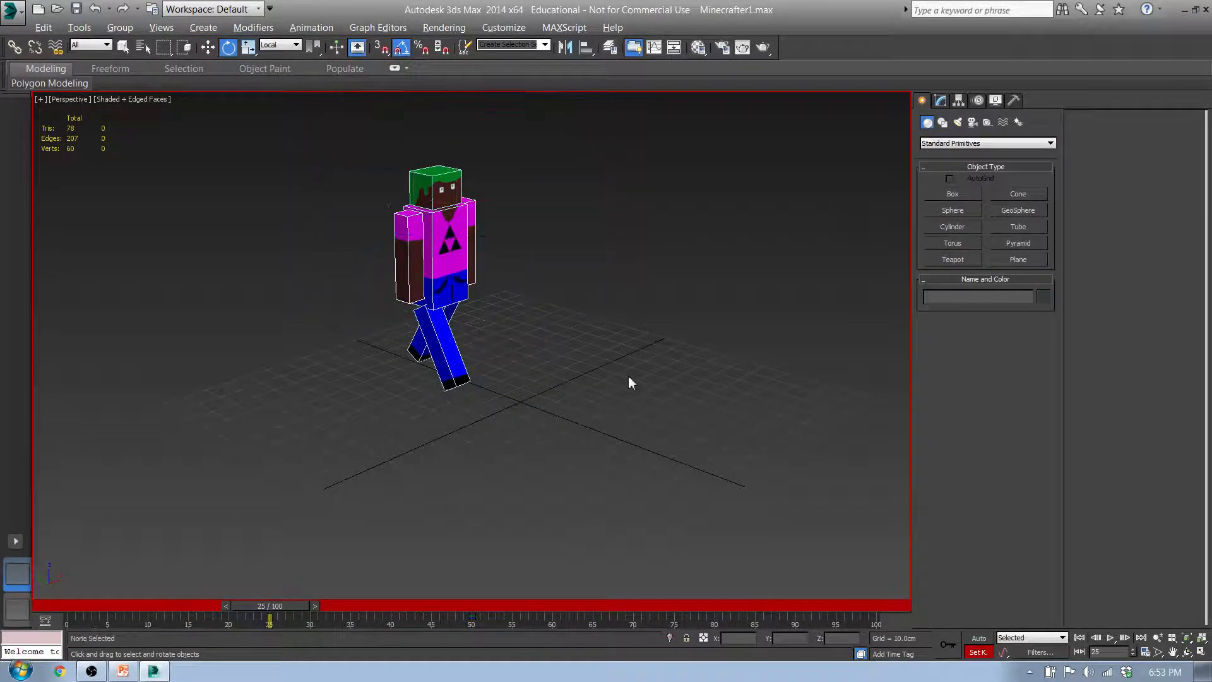
left_click(410, 244)
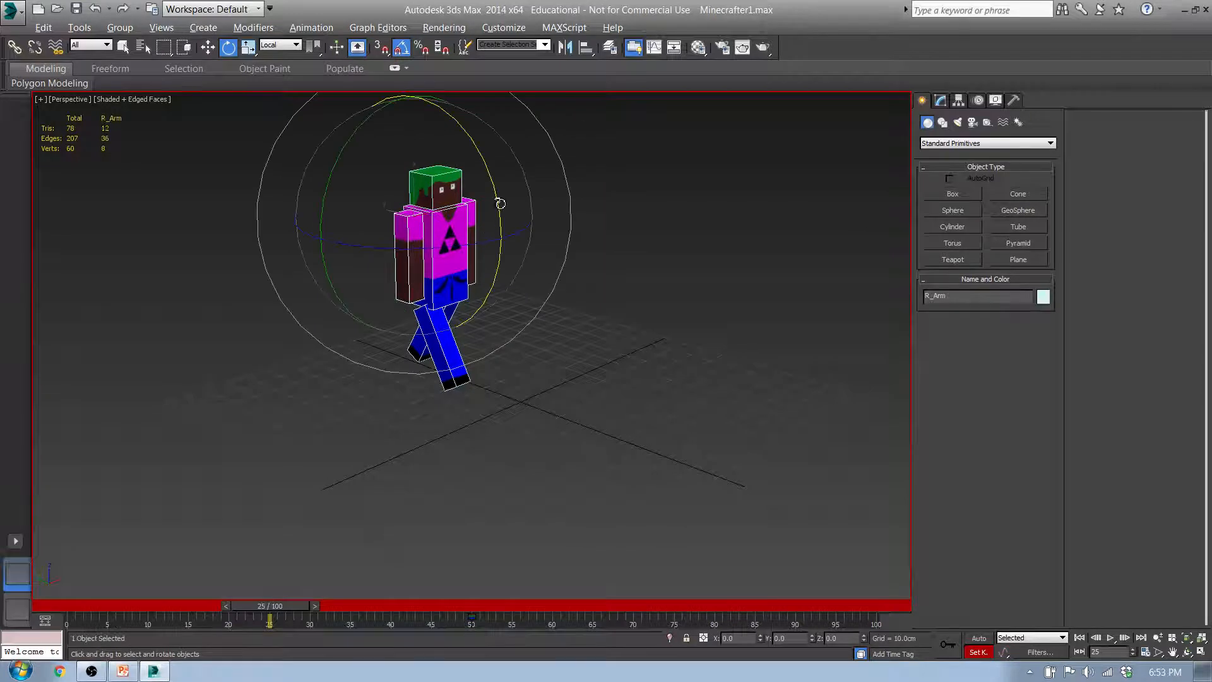
left_click_drag(500, 203, 502, 217)
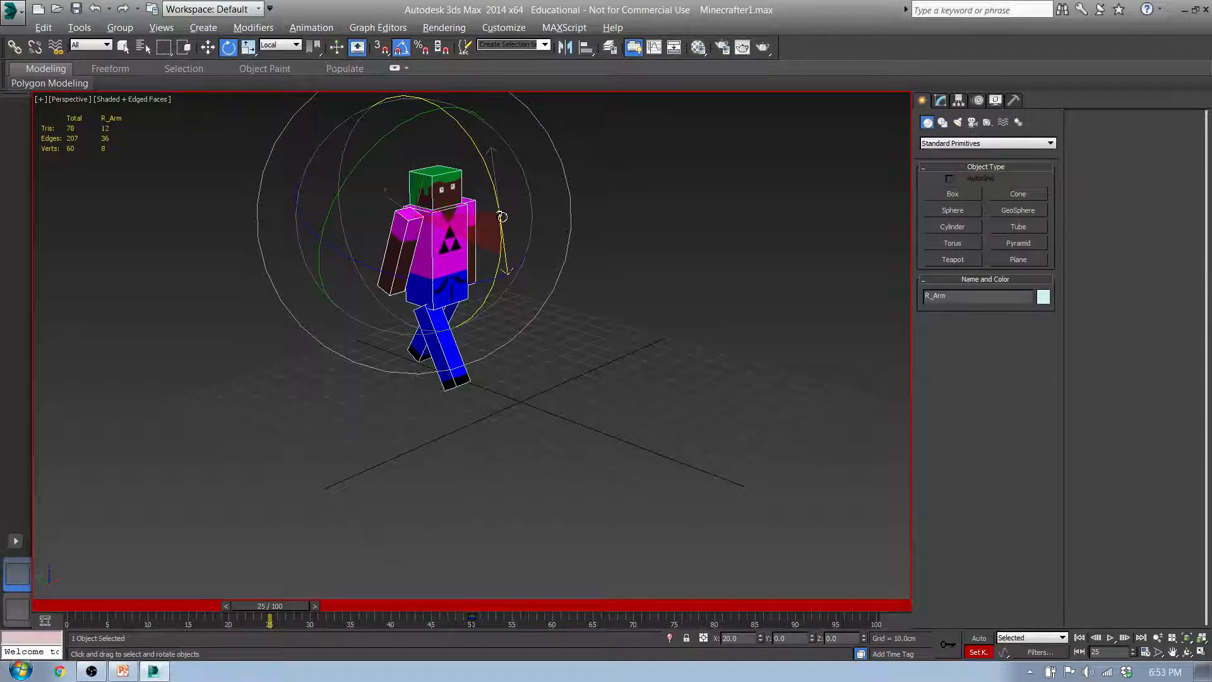
left_click_drag(502, 217, 502, 217)
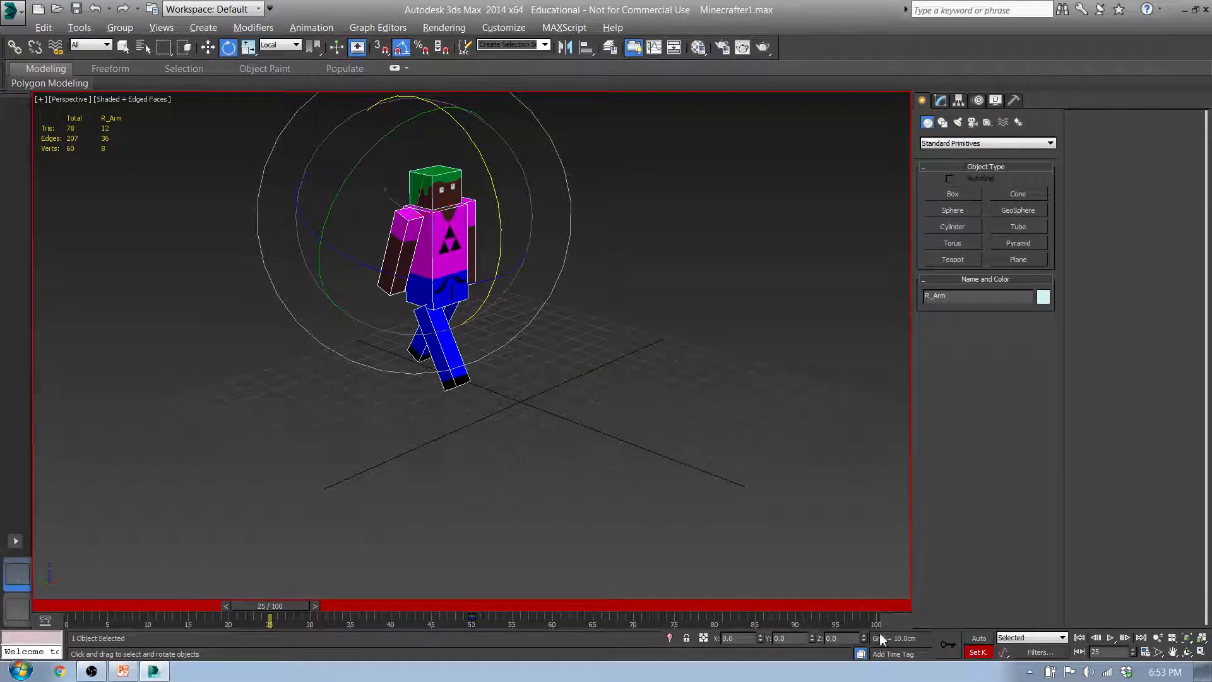
left_click(979, 642)
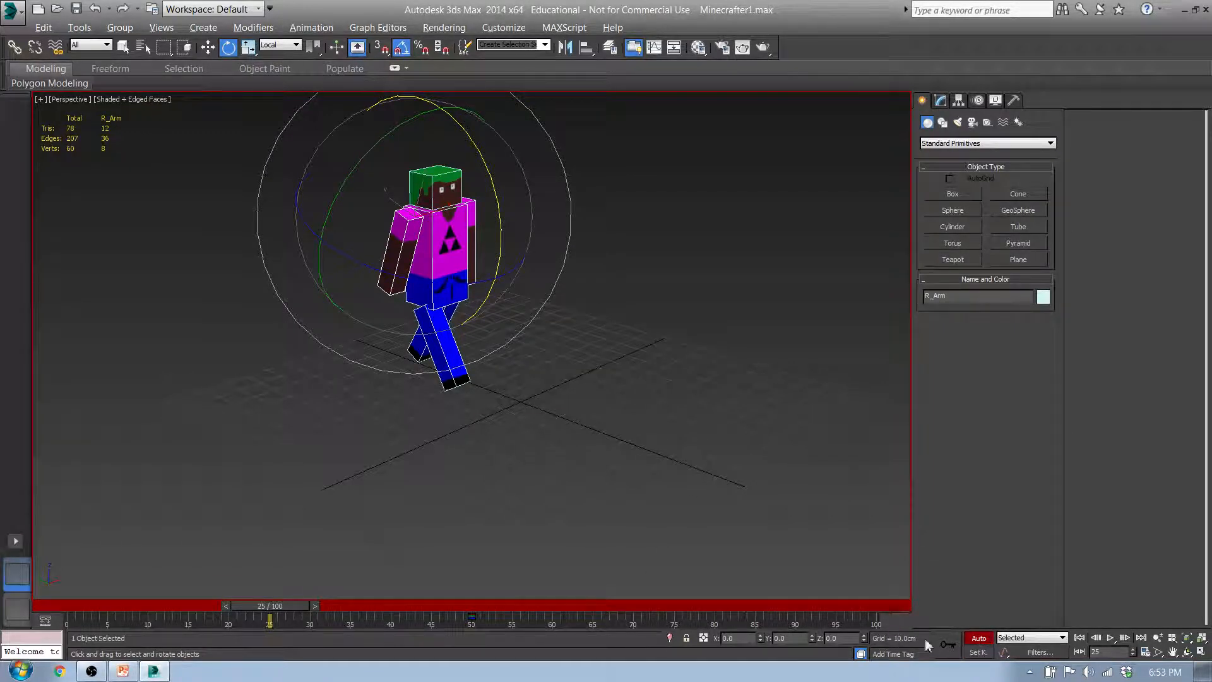
key("ctrl+z")
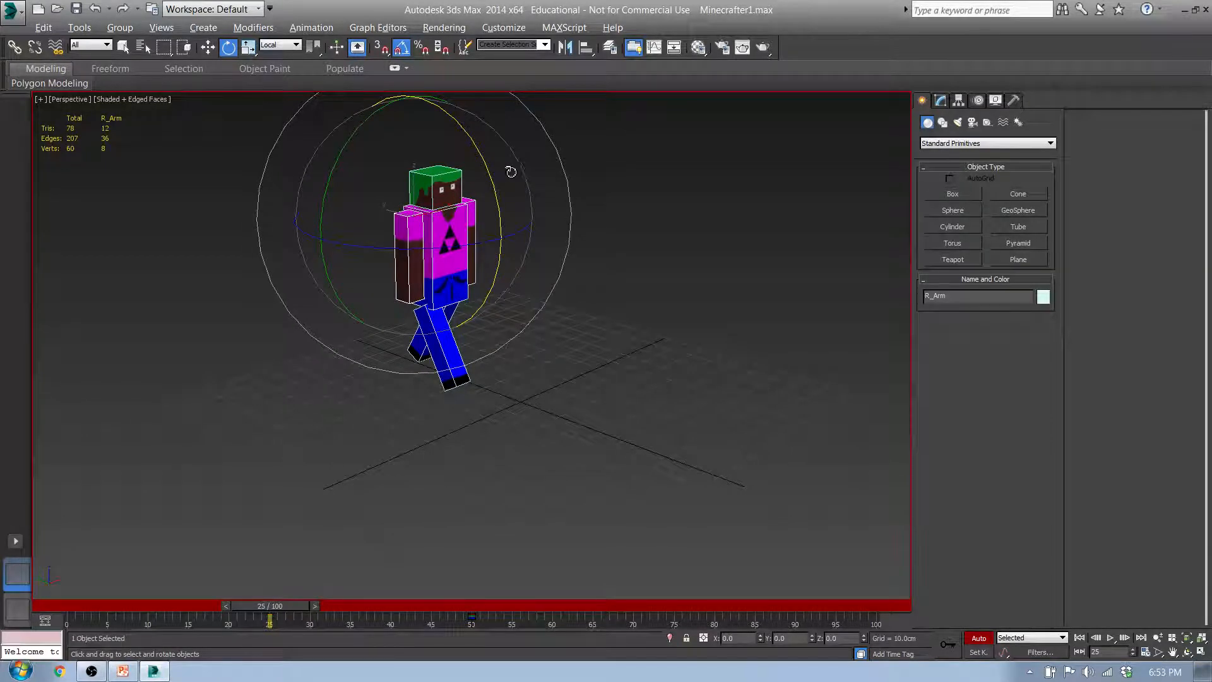
- Rotate the right arm about 20 degrees backward at frame 25, and copy its straight-pose keyframe from frame 50 to frame 0
left_click_drag(492, 181, 498, 197)
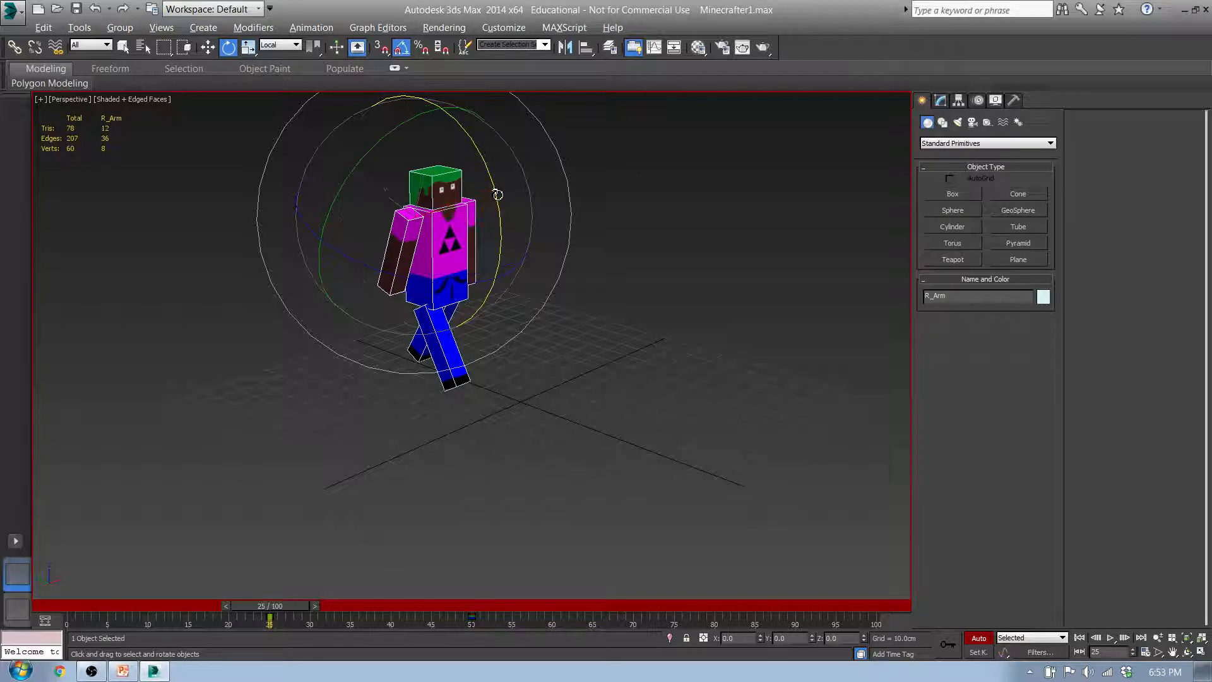
middle_click_drag(505, 195, 500, 249)
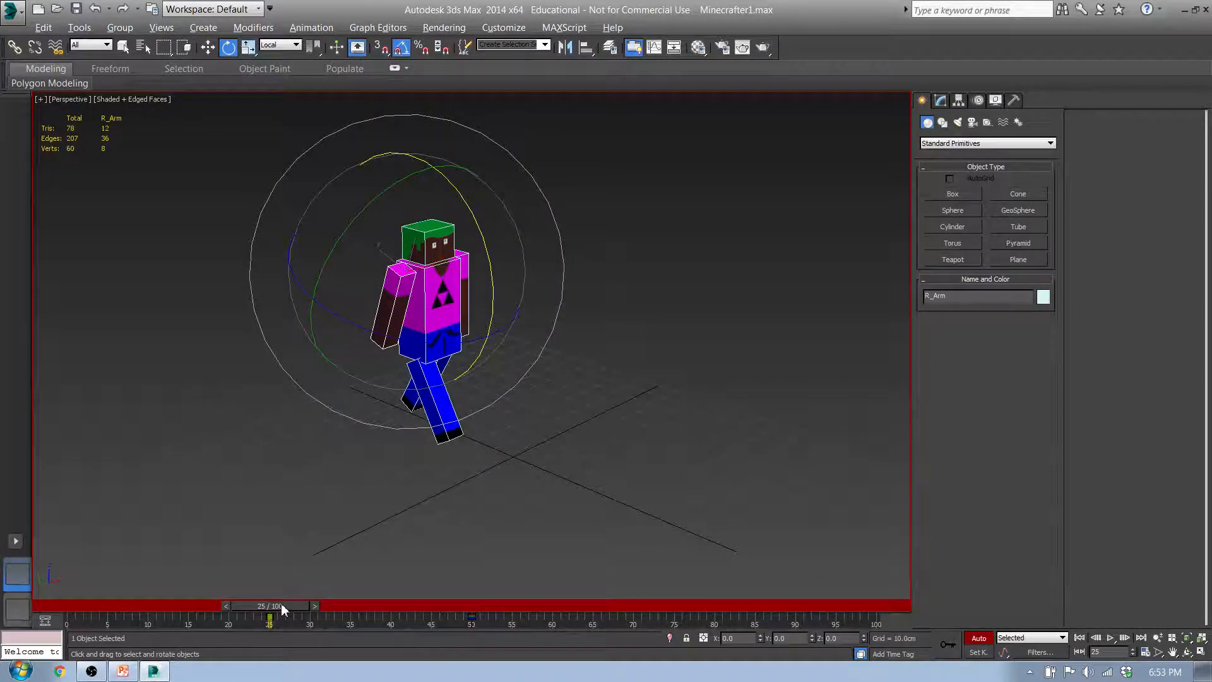
left_click_drag(281, 608, 496, 571)
key("e")
key("q")
key("e")
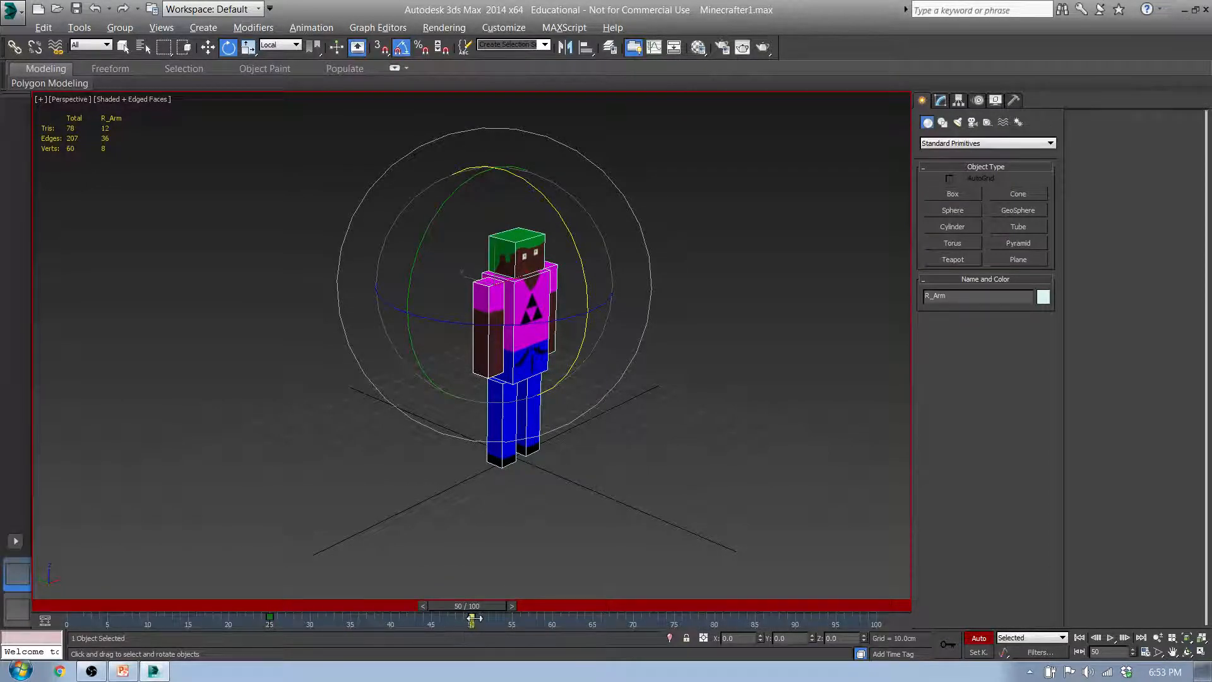
left_click_drag(472, 619, 66, 639, "shift")
- Rotate the right arm forward at frame 75, opposite to its backward swing
left_click_drag(473, 606, 674, 625)
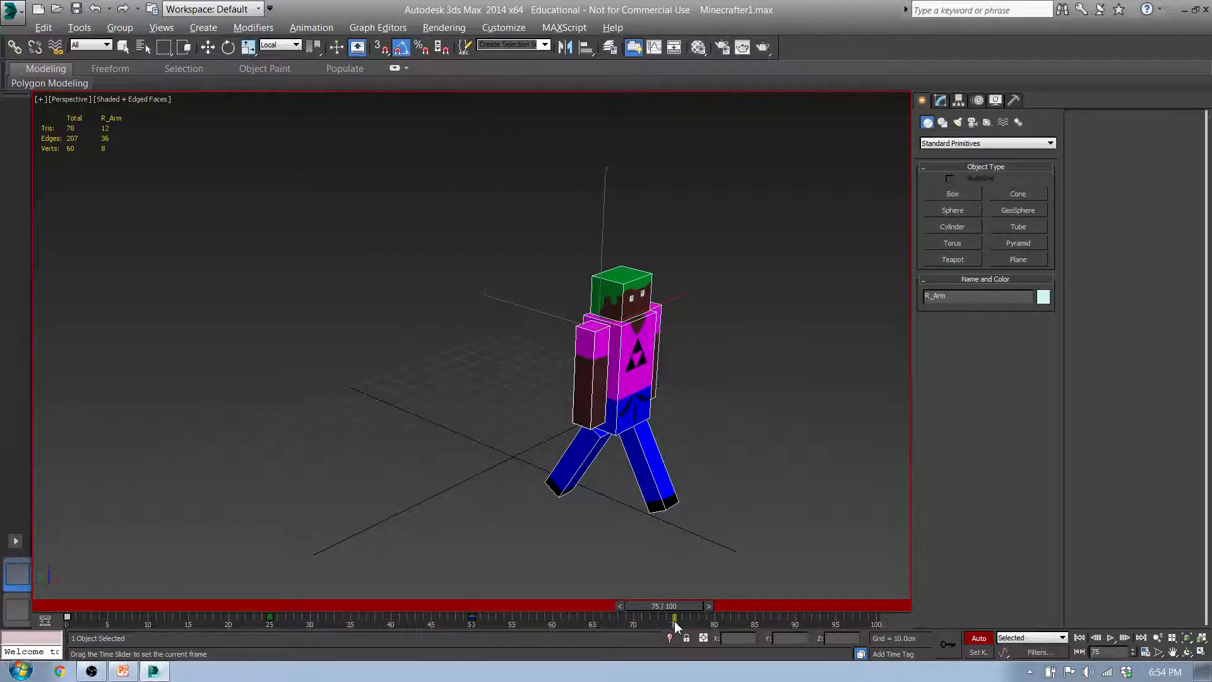
key("e")
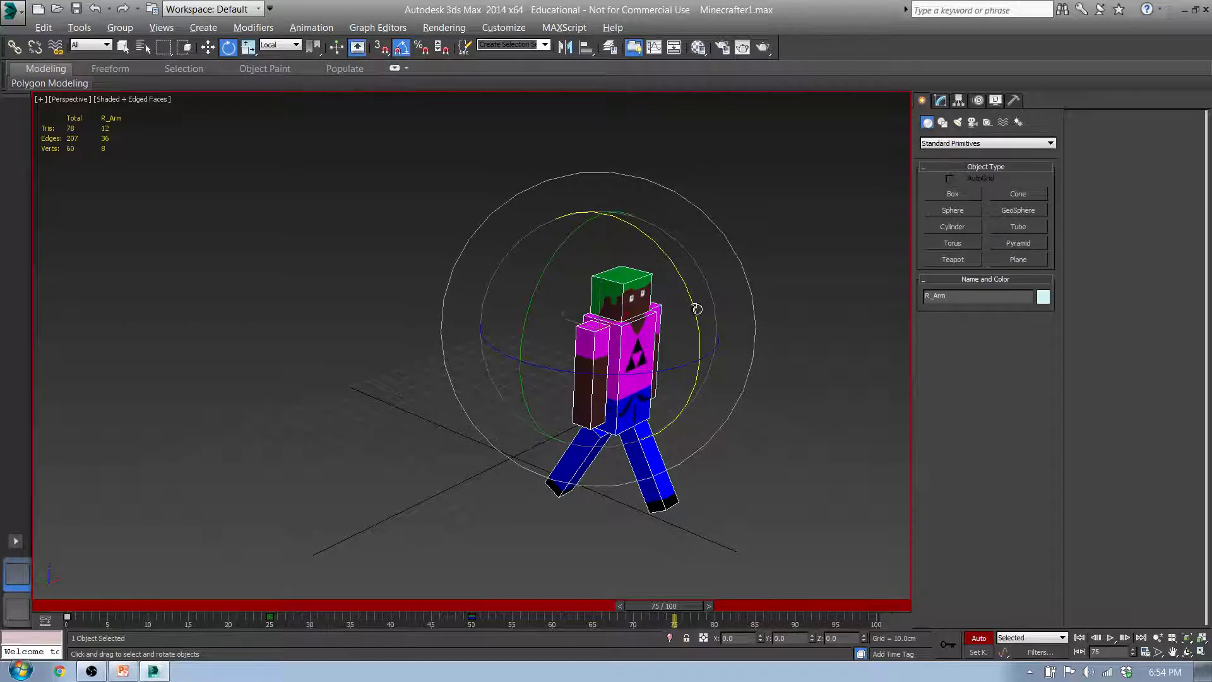
left_click_drag(697, 309, 693, 297)
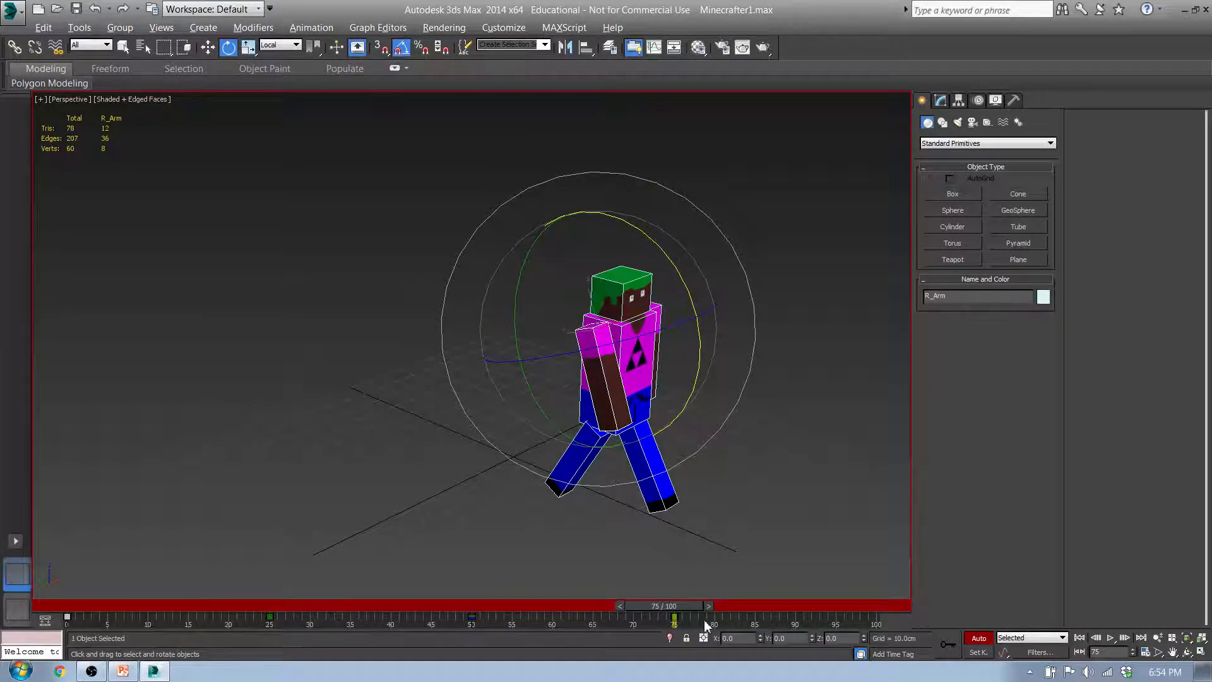
- Copy the right arm's straight-pose keyframe from frame 0 to frame 100 and go back to frame 50
left_click_drag(669, 606, 971, 564)
key("e")
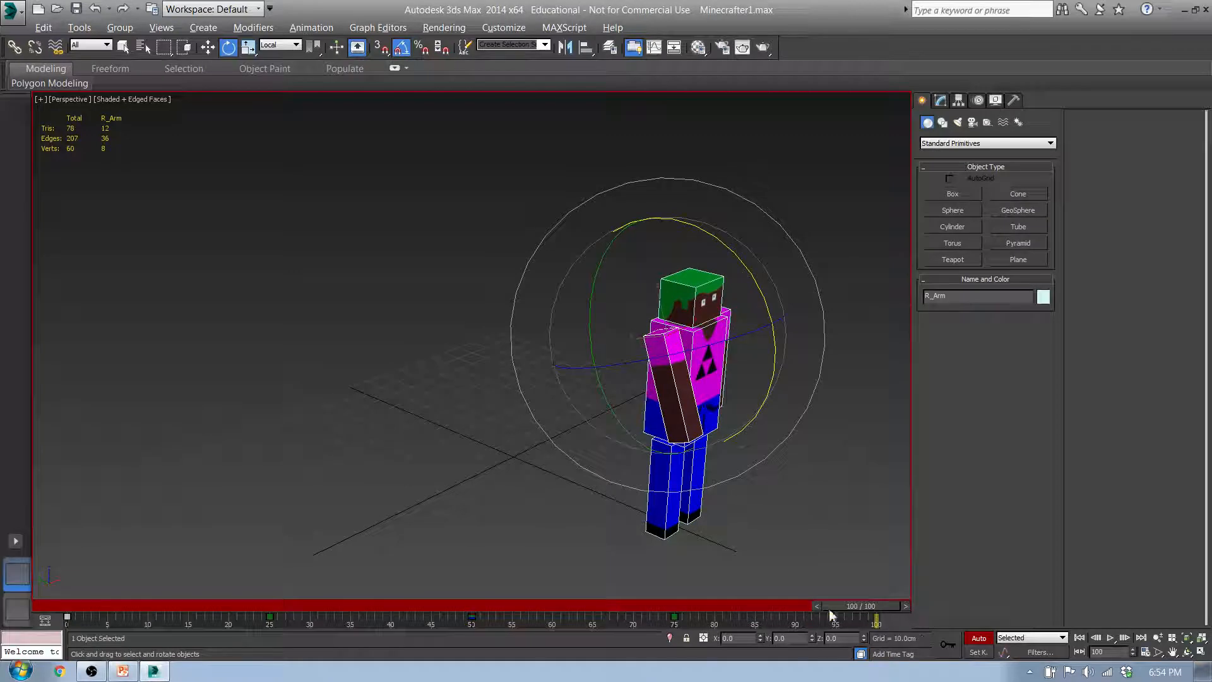
left_click_drag(471, 617, 757, 621, "shift")
left_click_drag(463, 621, 472, 619, "shift")
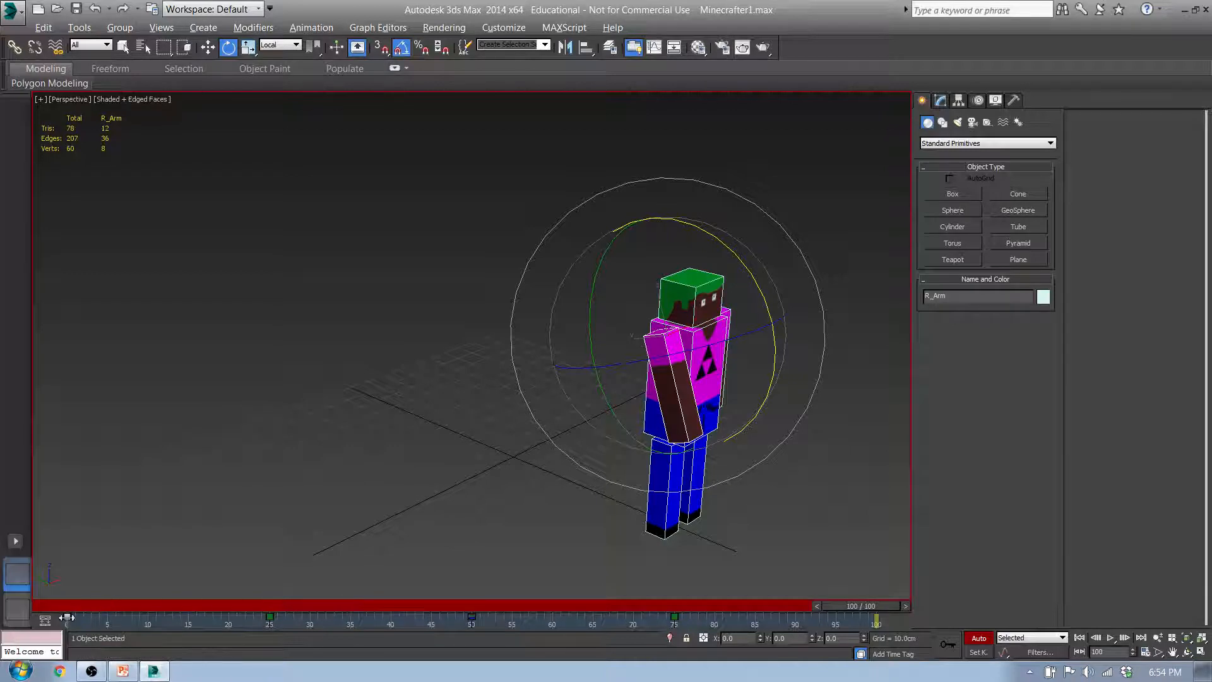
left_click_drag(67, 617, 493, 592, "shift")
key("e")
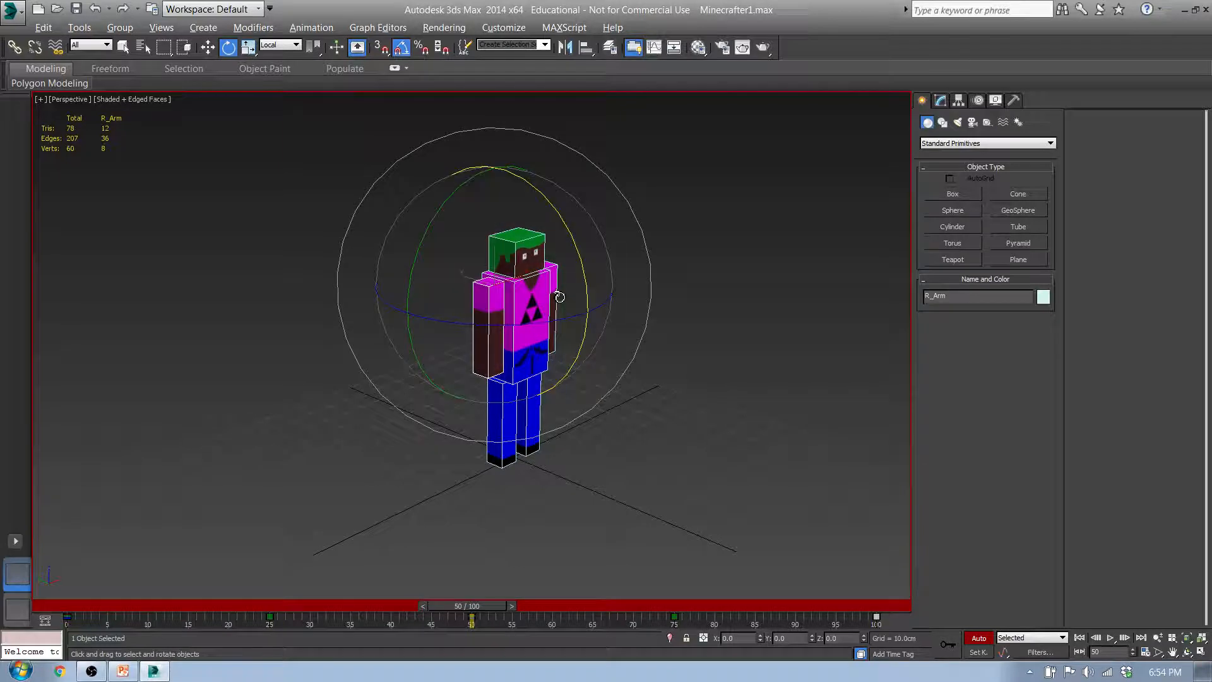
- Select the left arm and set keyframes for its straight pose at frames 0 and 100
middle_click_drag(747, 351, 662, 394, "alt")
left_click(550, 362)
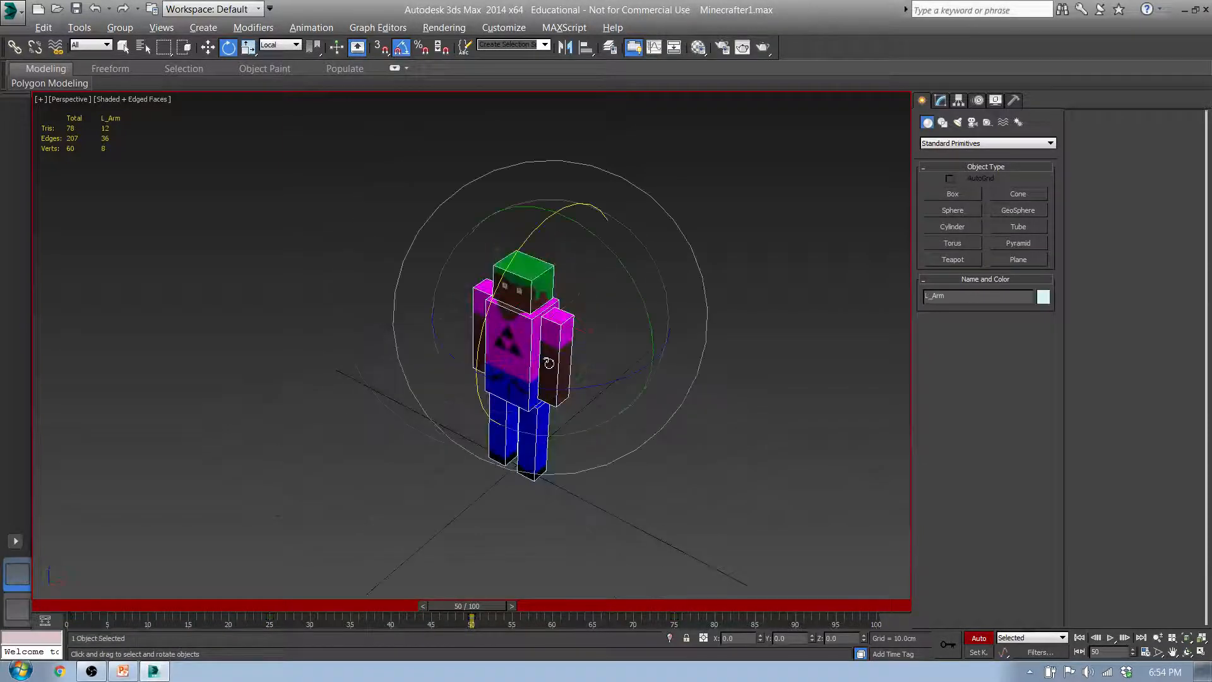
left_click_drag(485, 603, 85, 574)
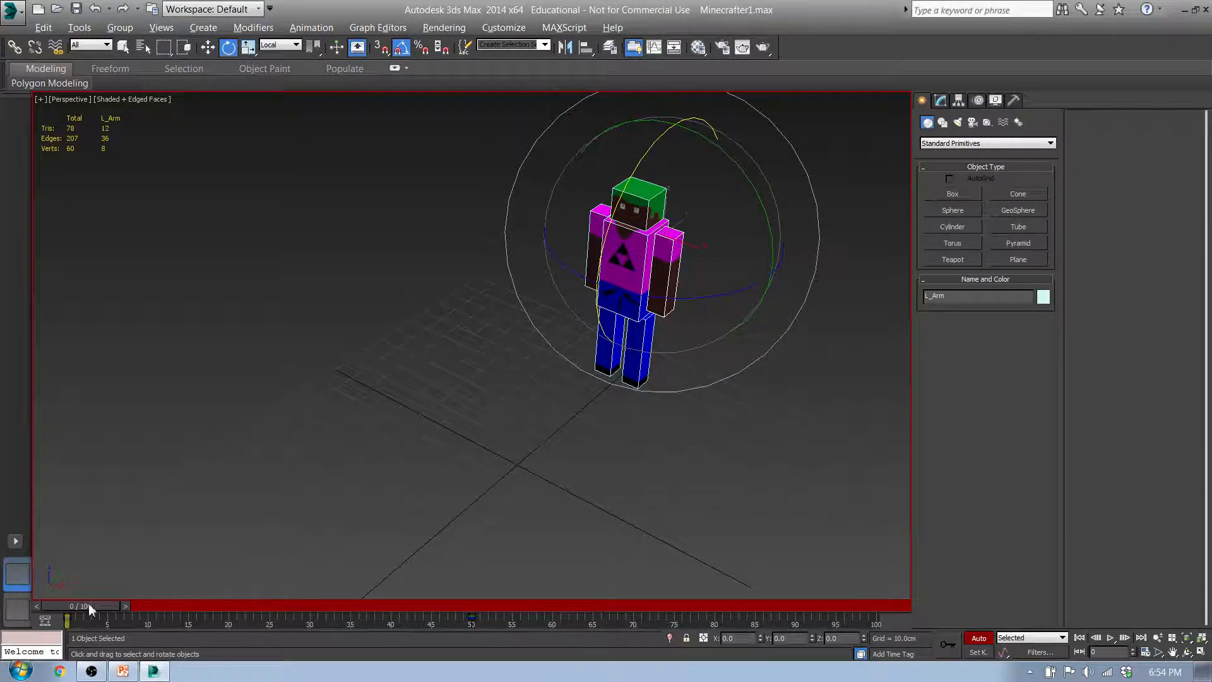
- Rotate the left arm forward at frame 25 and backward at frame 75, opposite to the right arm
left_click_drag(92, 606, 294, 600)
middle_click_drag(617, 389, 725, 371, "alt")
left_click_drag(737, 262, 732, 253)
left_click_drag(270, 601, 670, 609)
key("e")
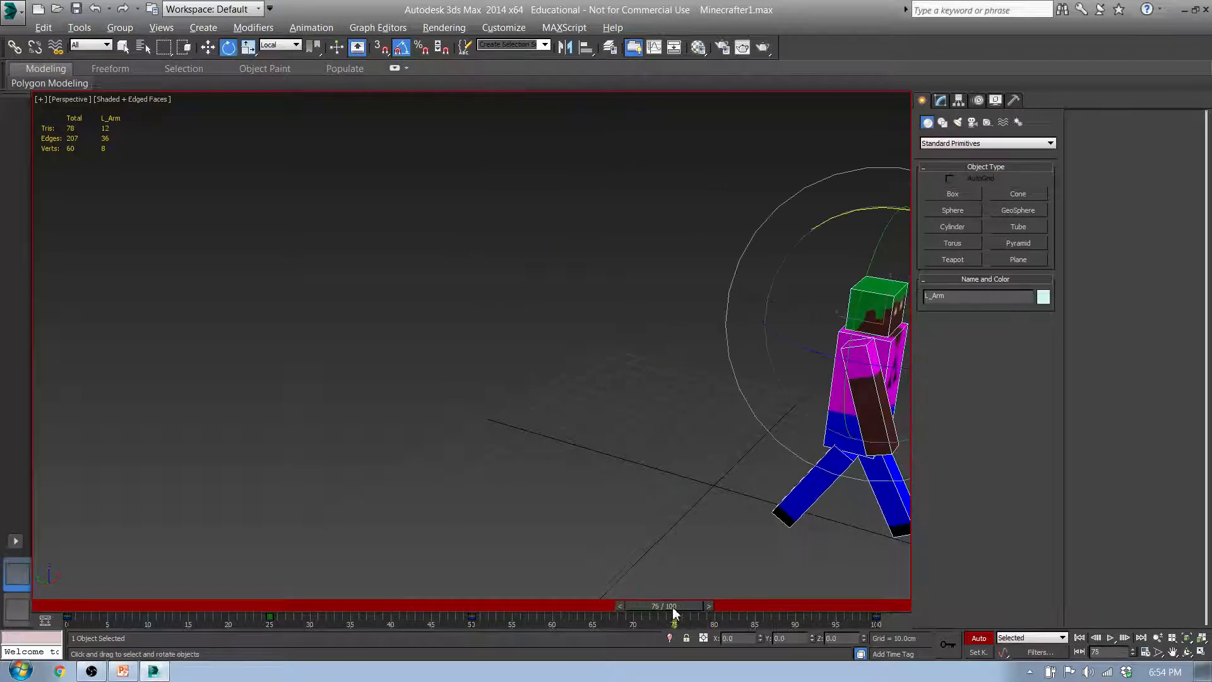
left_click_drag(526, 268, 534, 280)
- Go to frame 100 and check the character's final pose from a more frontal angle
left_click_drag(707, 612, 902, 565)
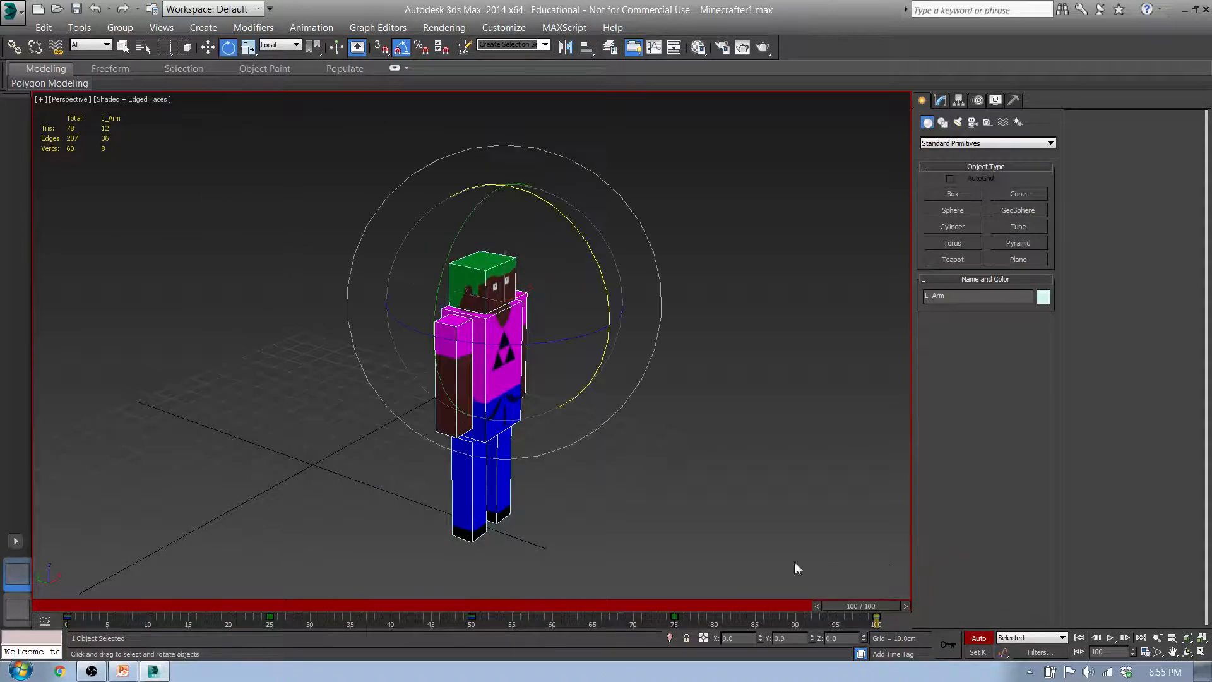
middle_click_drag(502, 496, 477, 500)
middle_click_drag(545, 468, 520, 462, "alt")
left_click_drag(876, 606, 909, 578)
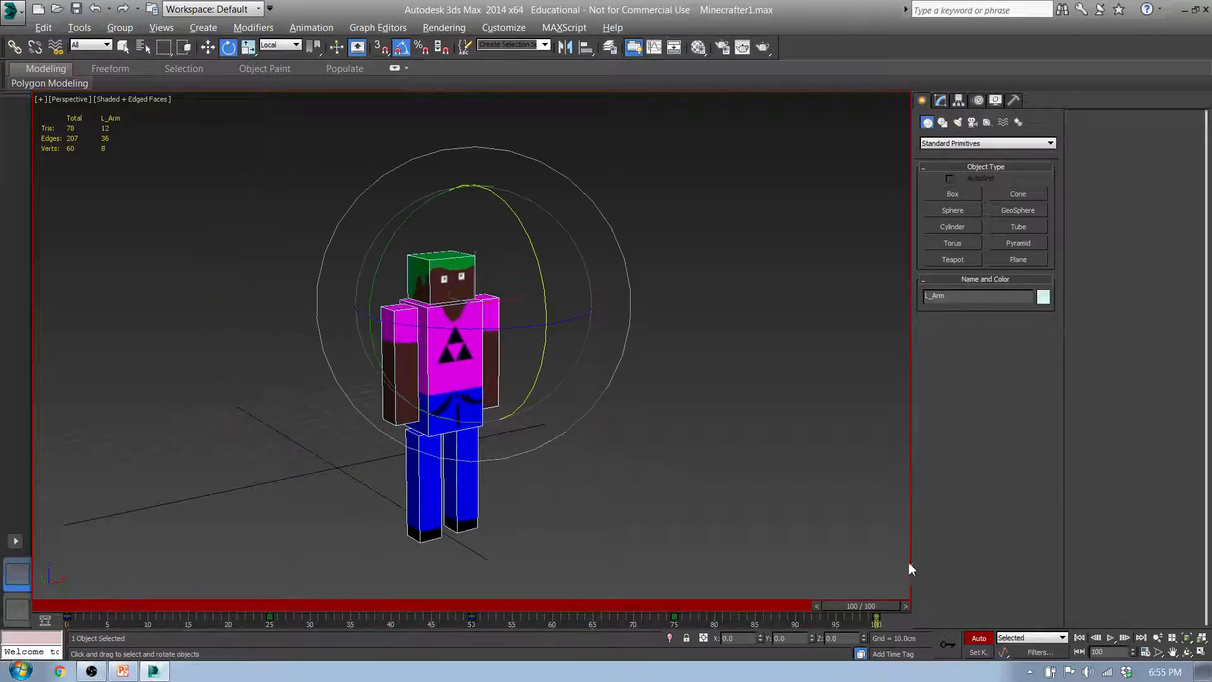
- Keyframe the head's original size at frames 100 and 0, and scale it uniformly to about 191.9% at frame 50
left_click(428, 280)
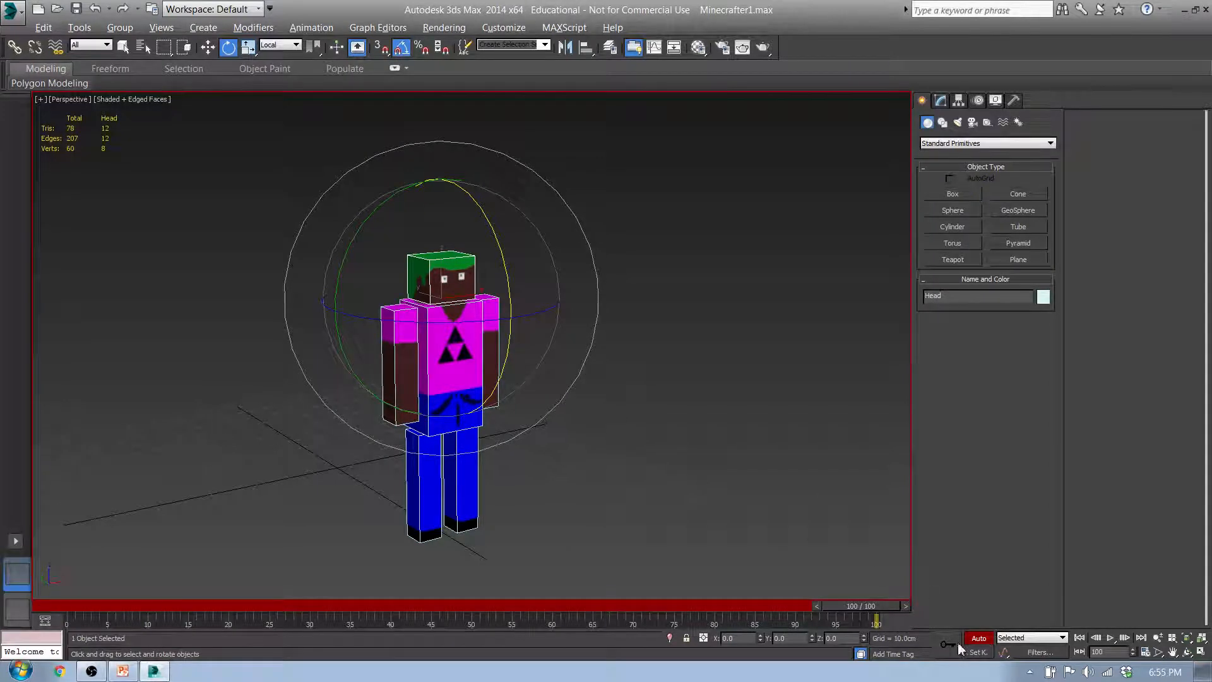
left_click_drag(853, 612, 79, 607)
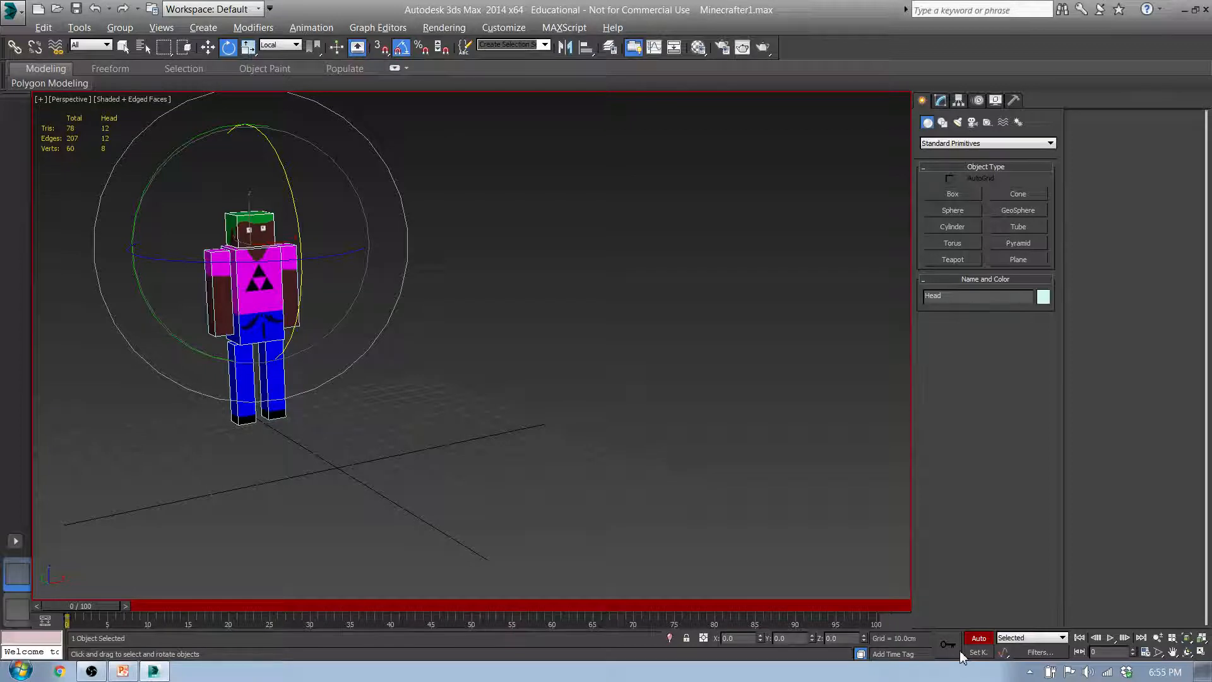
left_click_drag(82, 607, 468, 604)
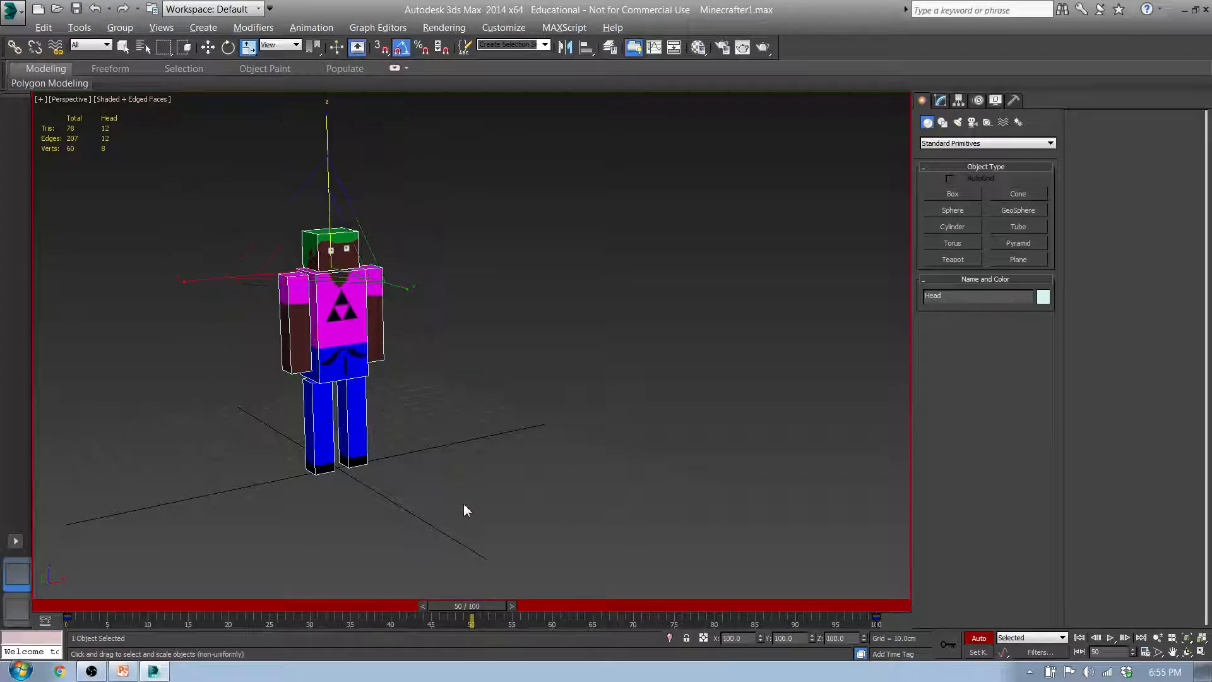
key("r")
left_click_drag(361, 252, 418, 199)
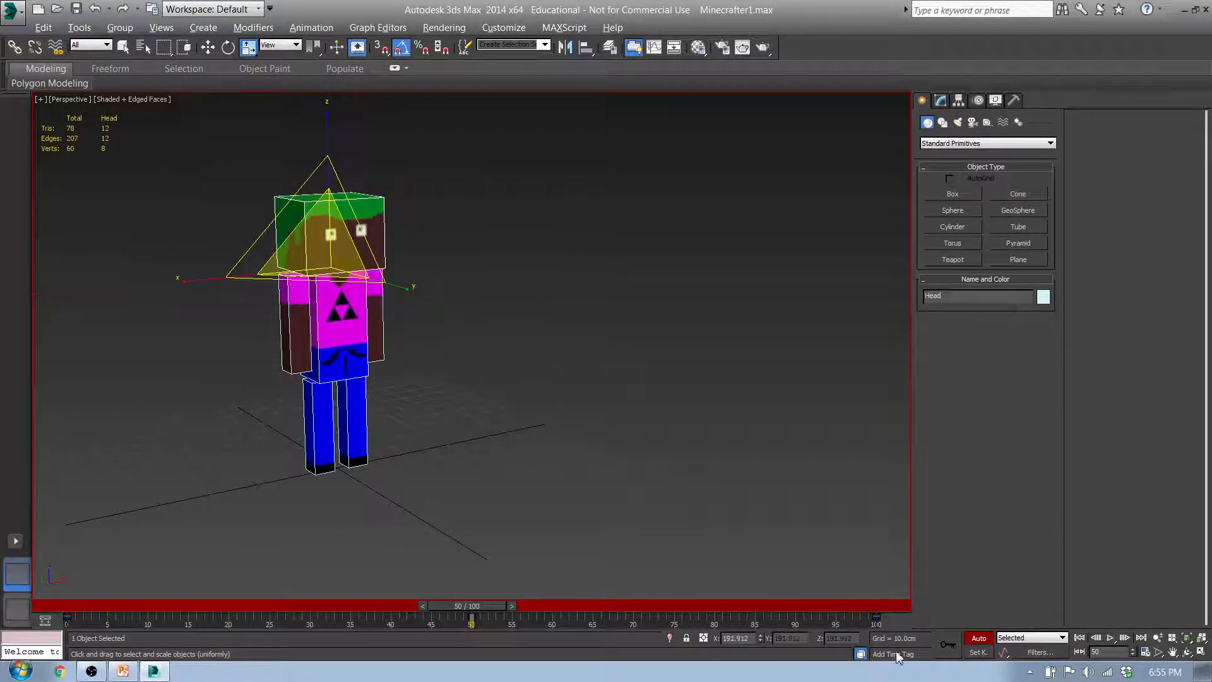
- Check the head at frame 0, go to frame 50, and rotate the head to tilt it forward
left_click_drag(434, 616, 79, 601)
key("r")
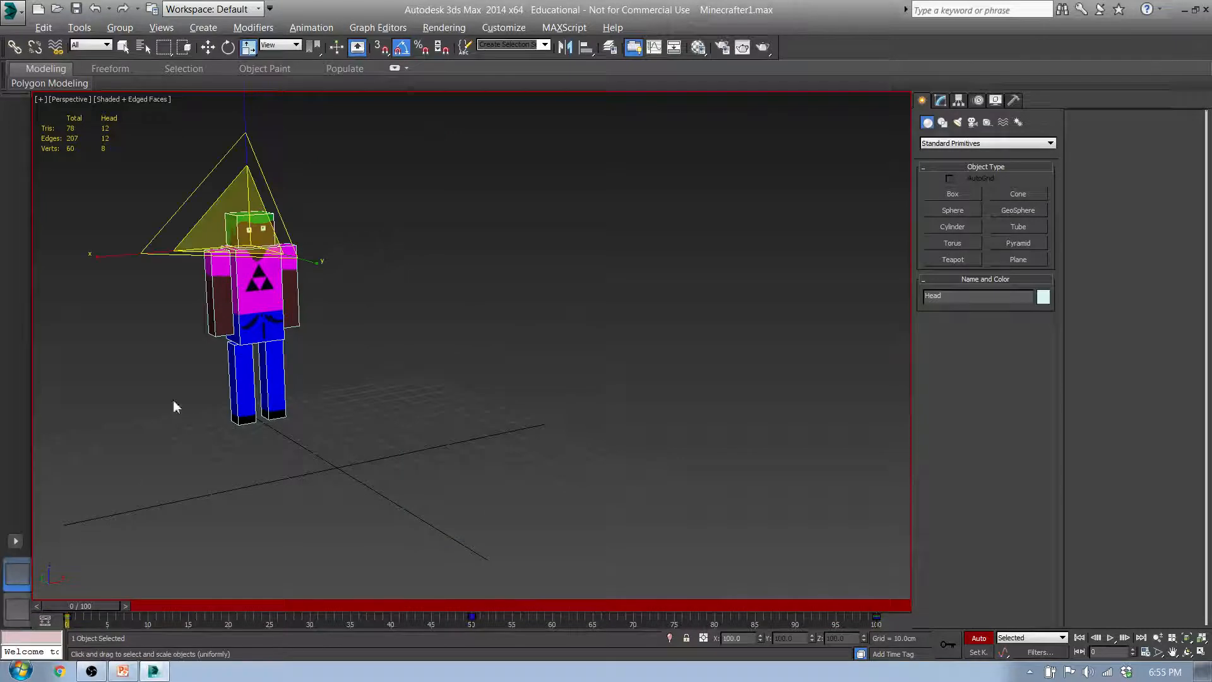
key("r")
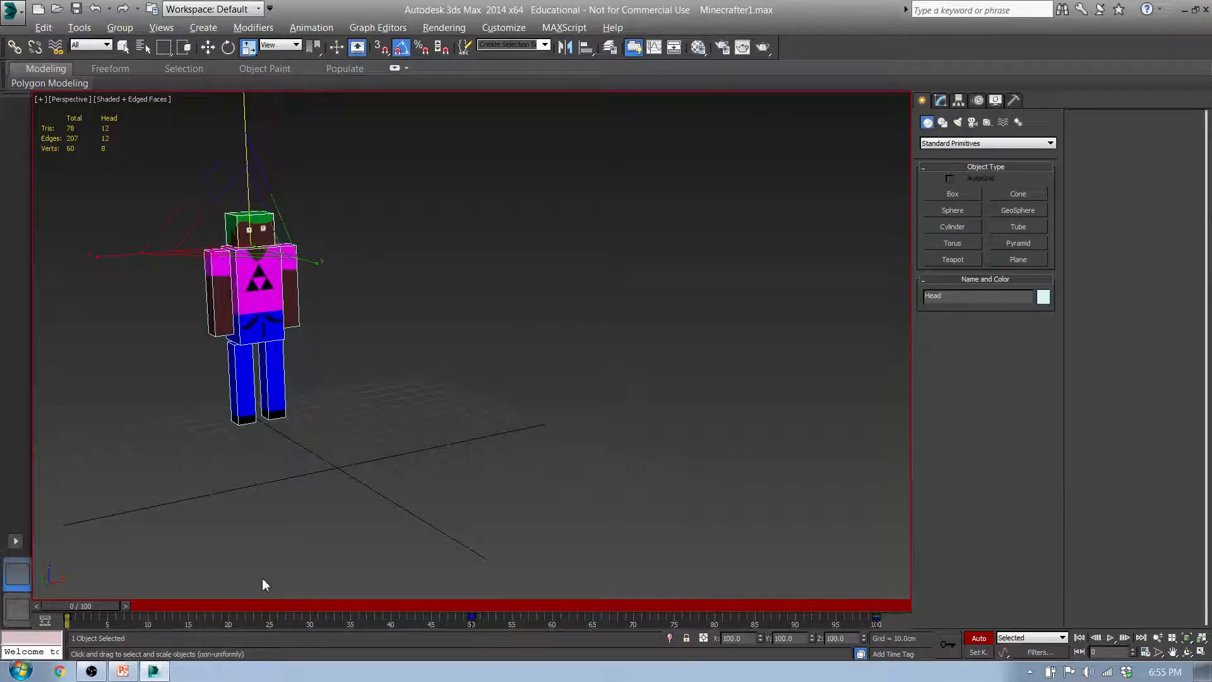
key("e")
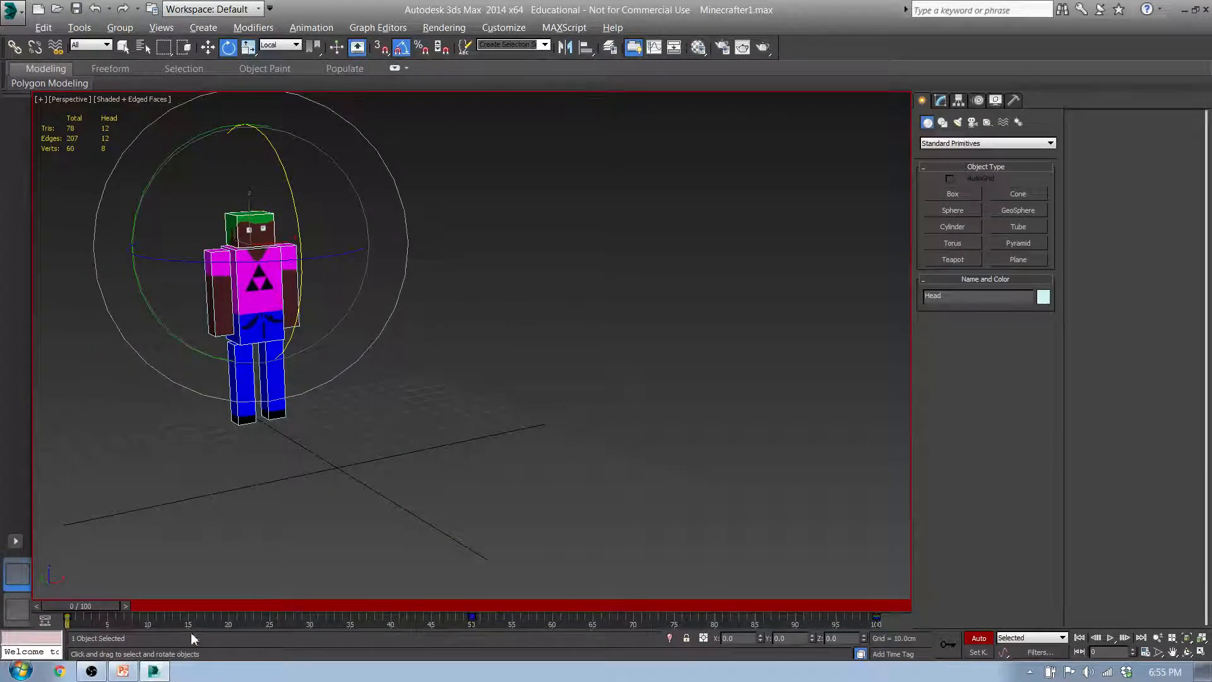
key("q")
left_click_drag(99, 608, 487, 597)
key("e")
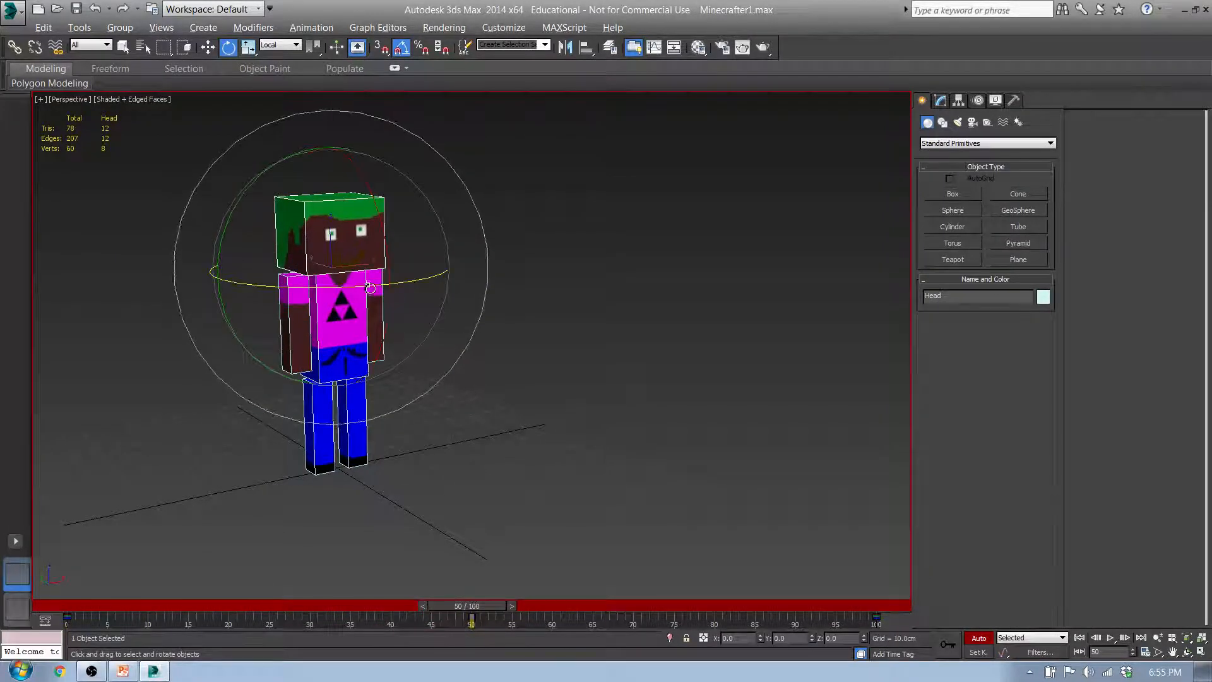
left_click_drag(393, 268, 394, 277)
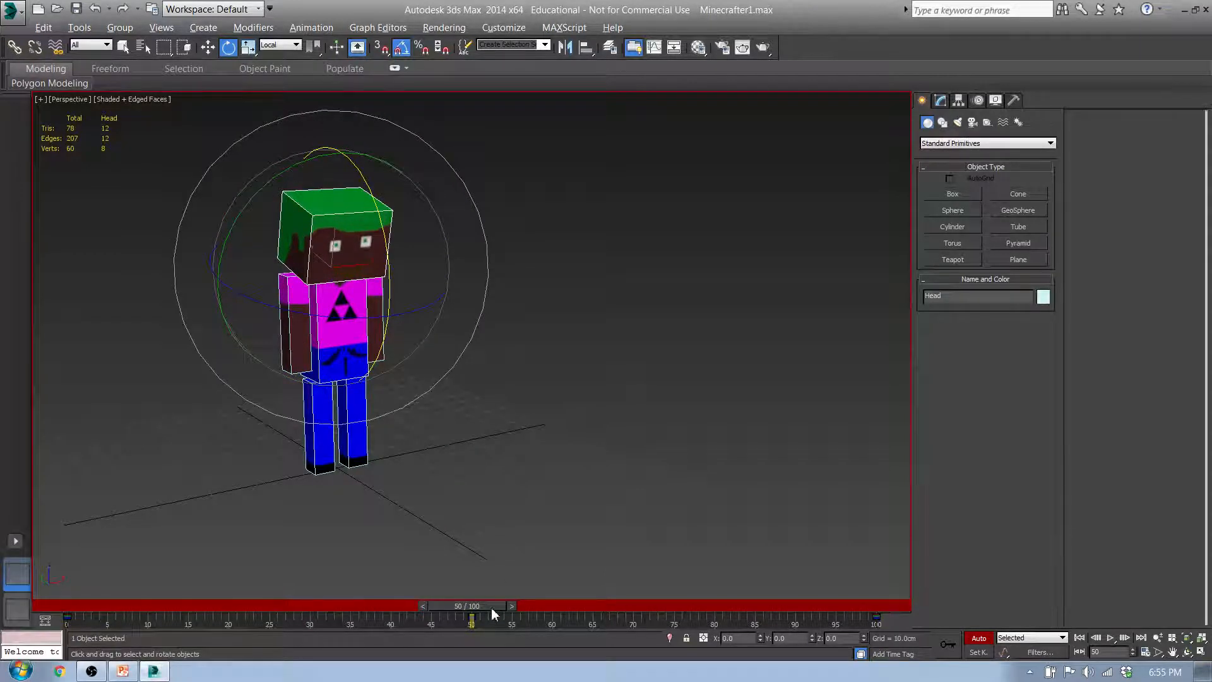
- Rotate the head to tilt it backward at frames 25 and 75
left_click_drag(492, 607, 302, 614)
key("e")
left_click_drag(327, 235, 329, 223)
right_click(329, 222)
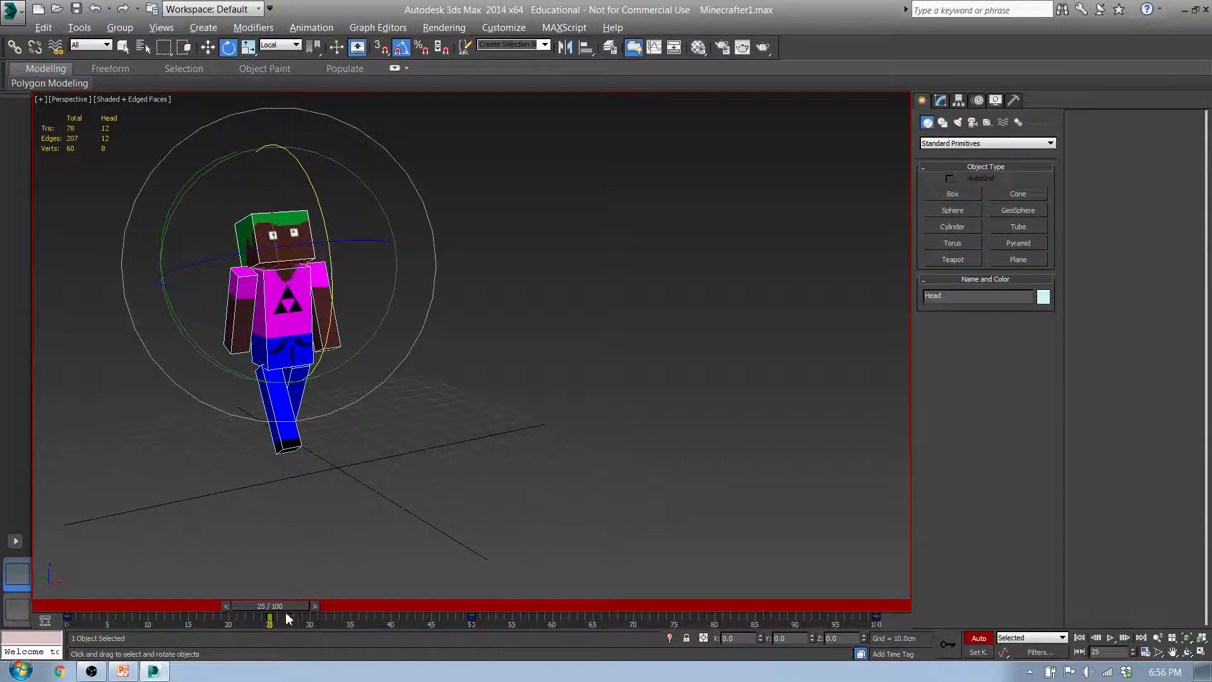
left_click_drag(290, 606, 691, 593)
key("e")
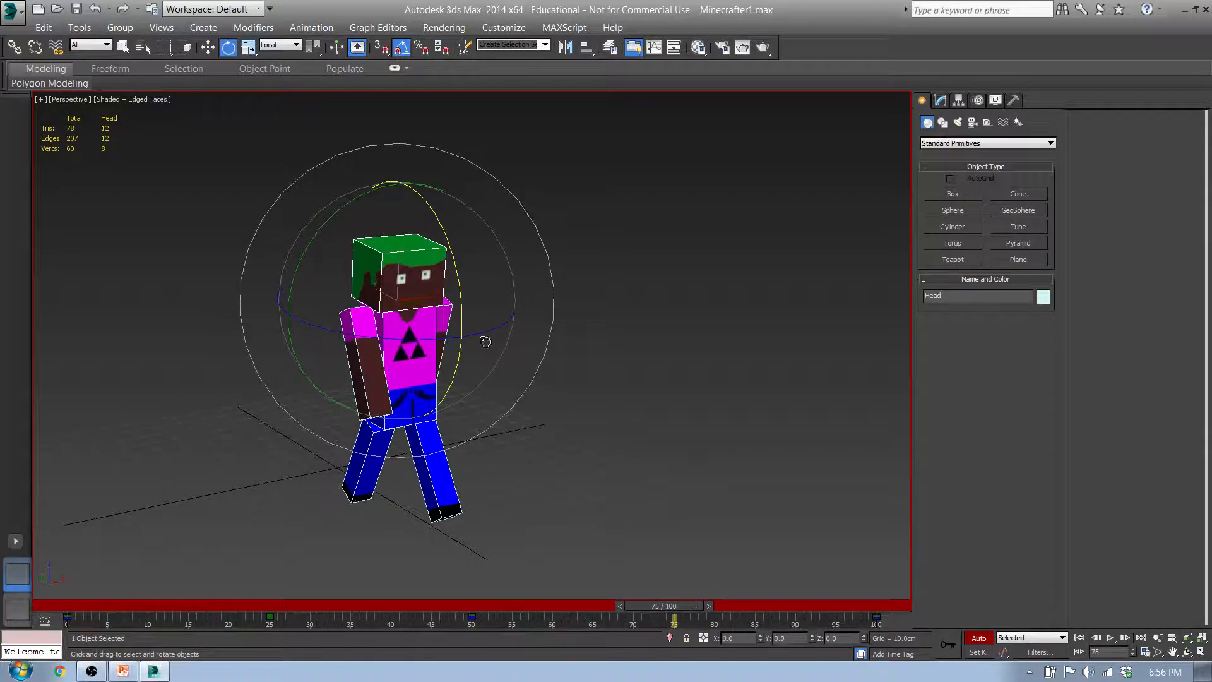
left_click_drag(465, 322, 456, 271)
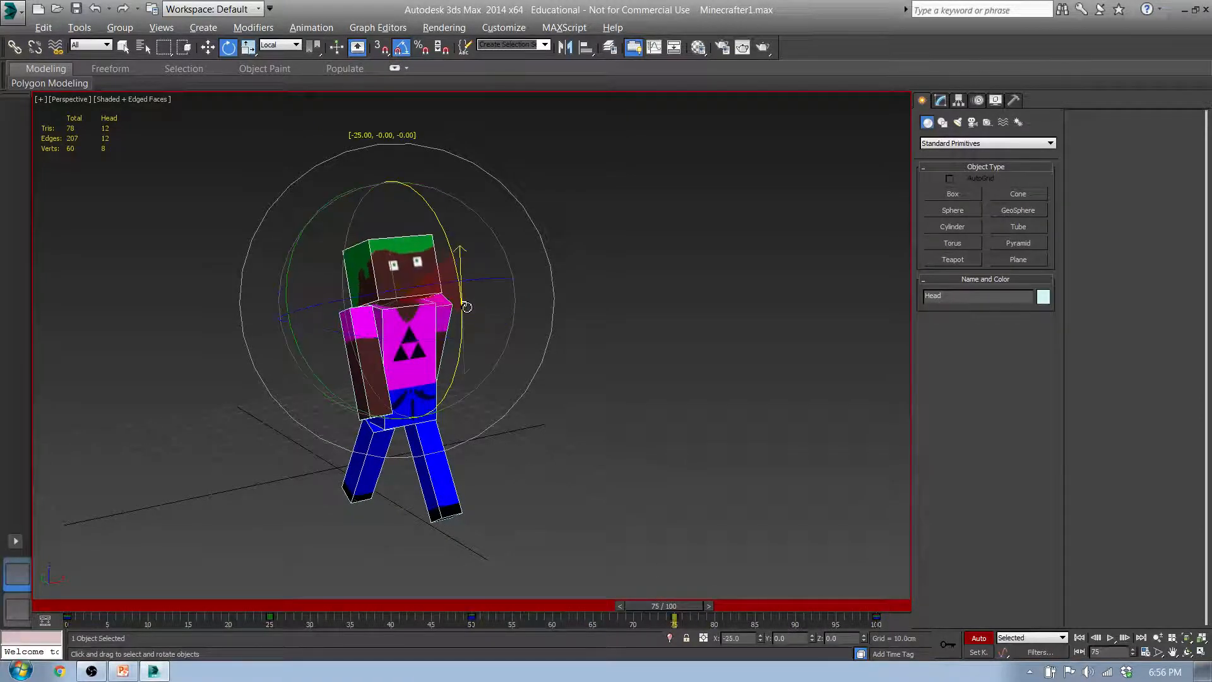
- Go to frame 100 to check the final pose, and turn off Auto Key
left_click_drag(698, 607, 884, 571)
key("e")
mouse_move(307, 430)
middle_mouse_down()
mouse_move(314, 379)
mouse_move(301, 420)
middle_mouse_up()
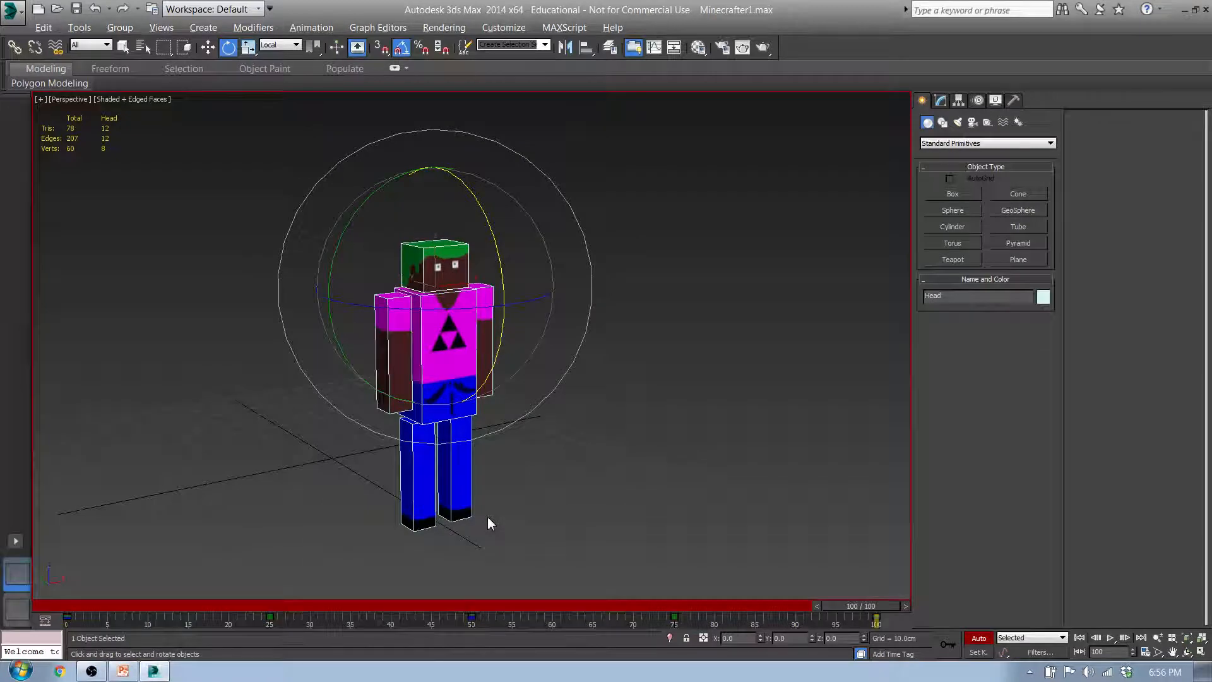
middle_click_drag(259, 487, 400, 428)
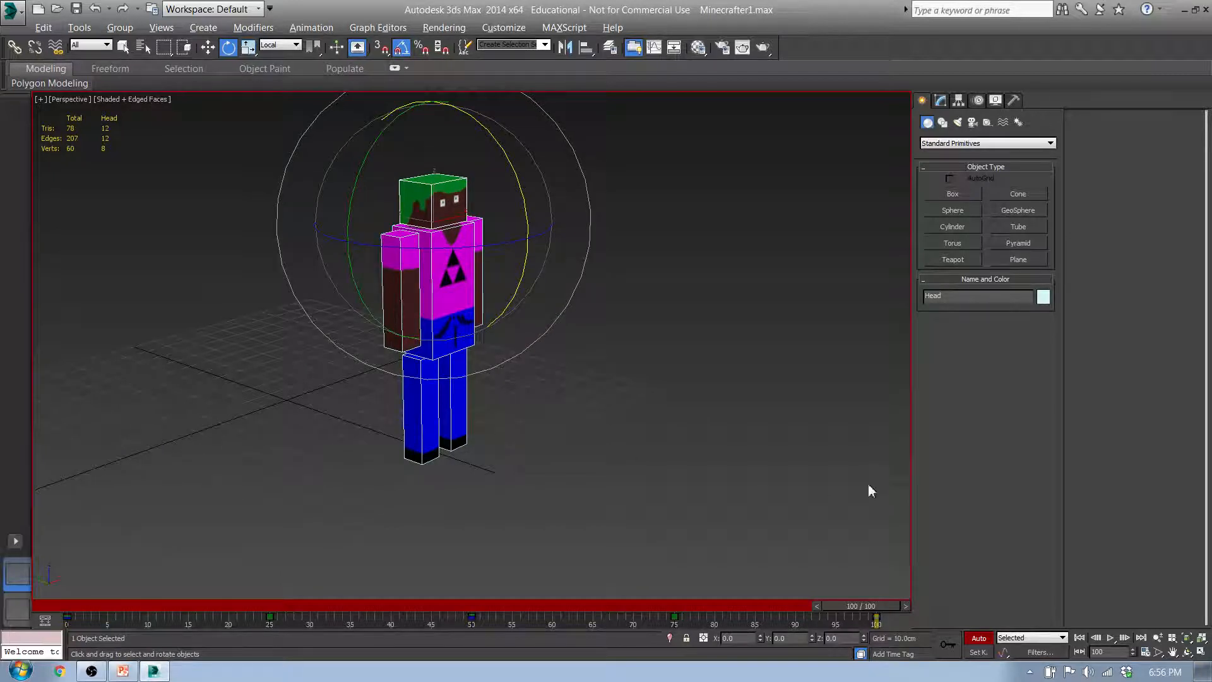
left_click(979, 640)
middle_click_drag(509, 436, 491, 457)
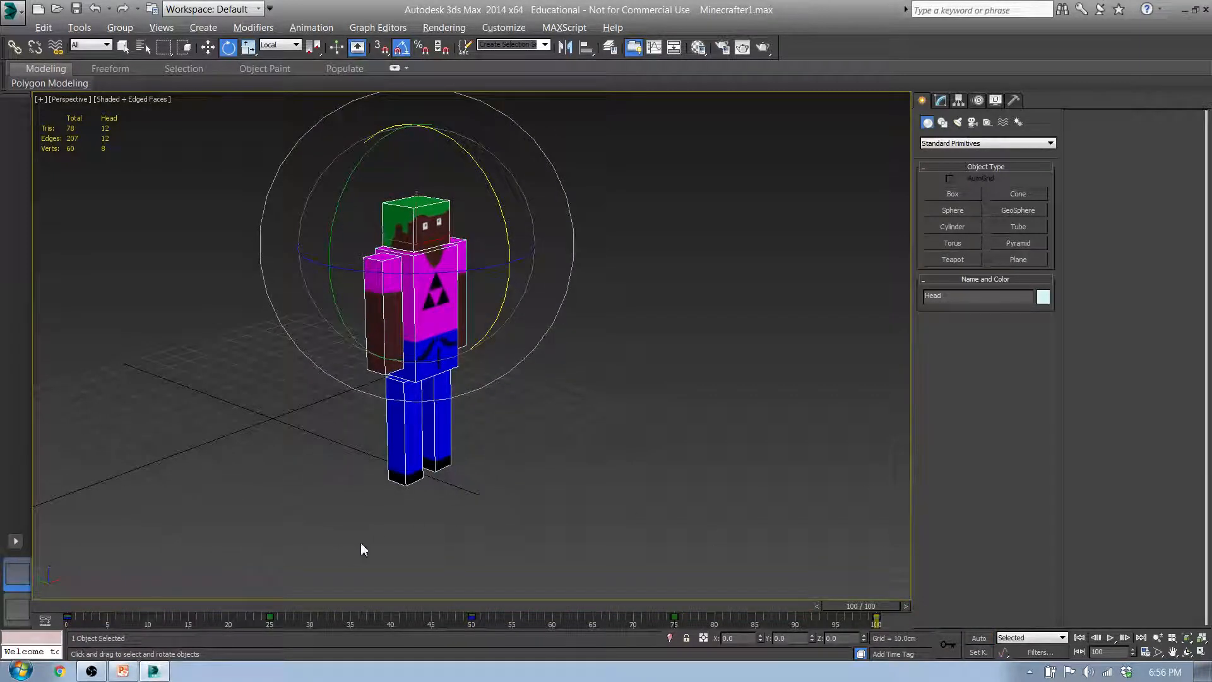
- Open the Mini Curve Editor, enlarge it, and play the walk animation from a side view
left_click(51, 622)
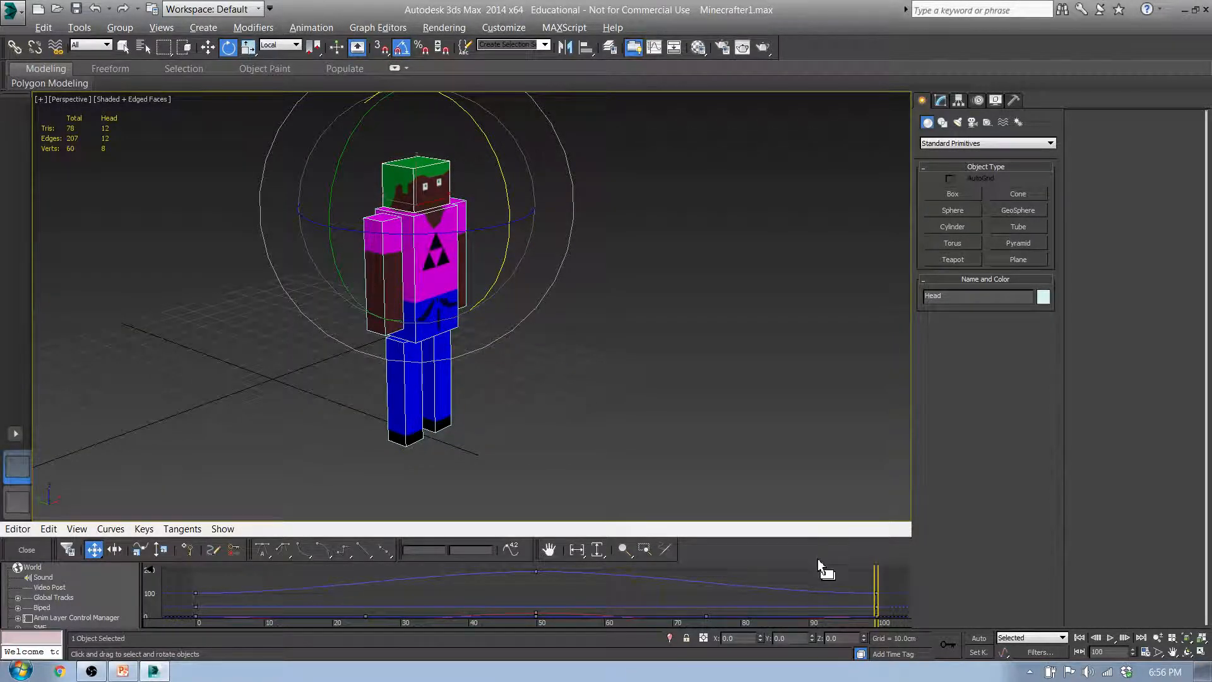
left_click_drag(785, 538, 793, 392)
middle_click_drag(535, 252, 527, 265)
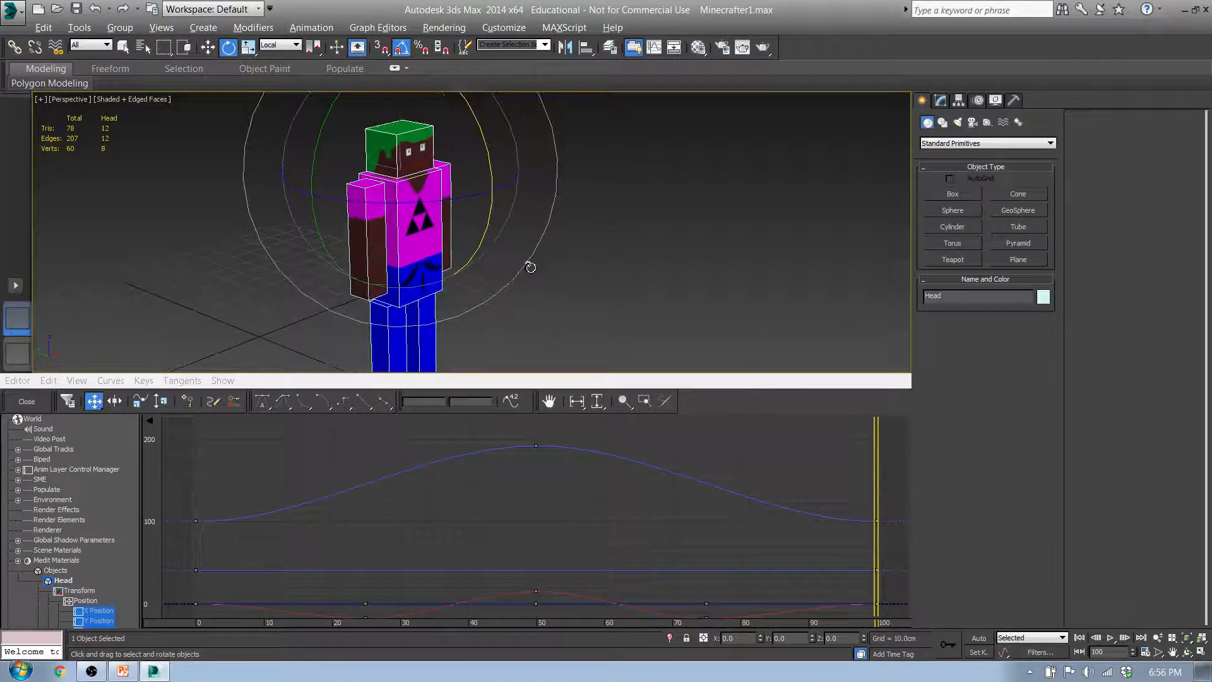
scroll(528, 265, "down", 2)
middle_click_drag(652, 292, 626, 283)
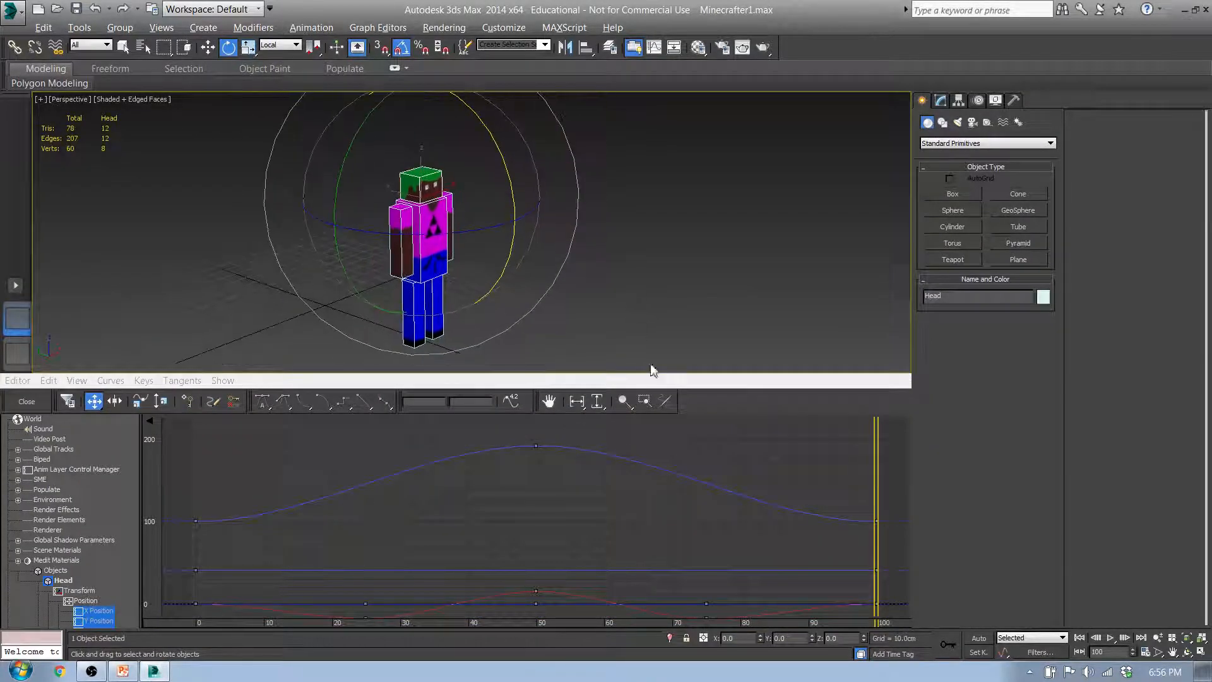
middle_click_drag(467, 325, 493, 281, "alt")
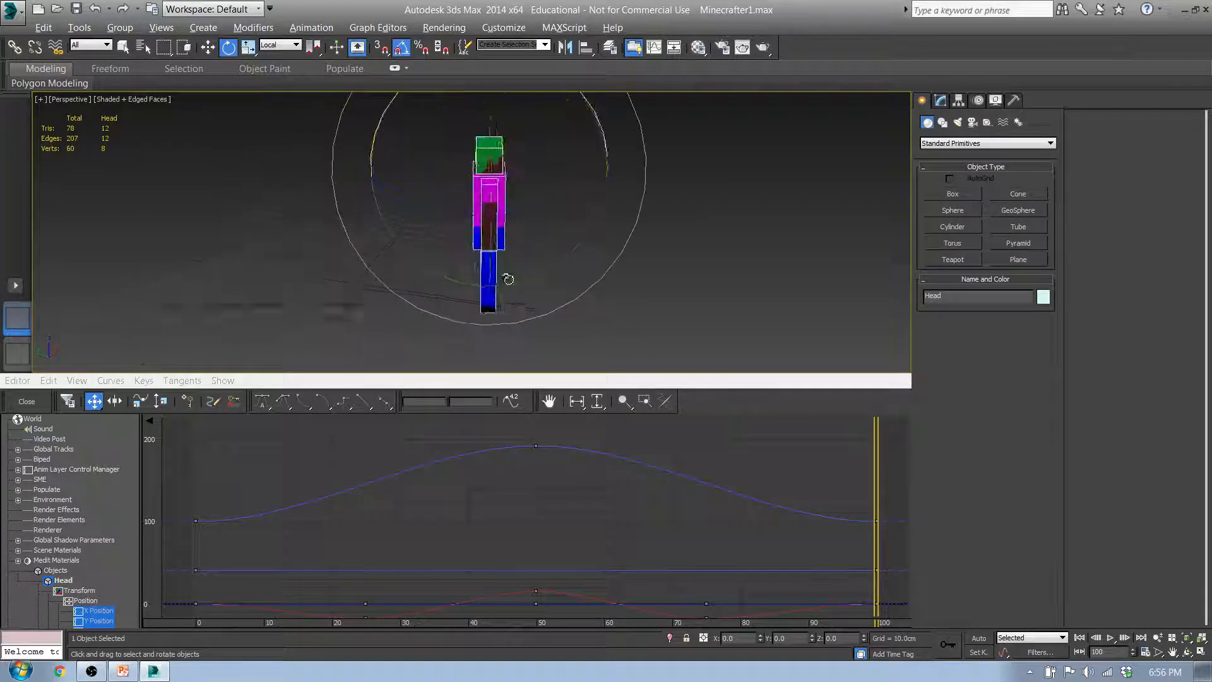
left_click(1111, 638)
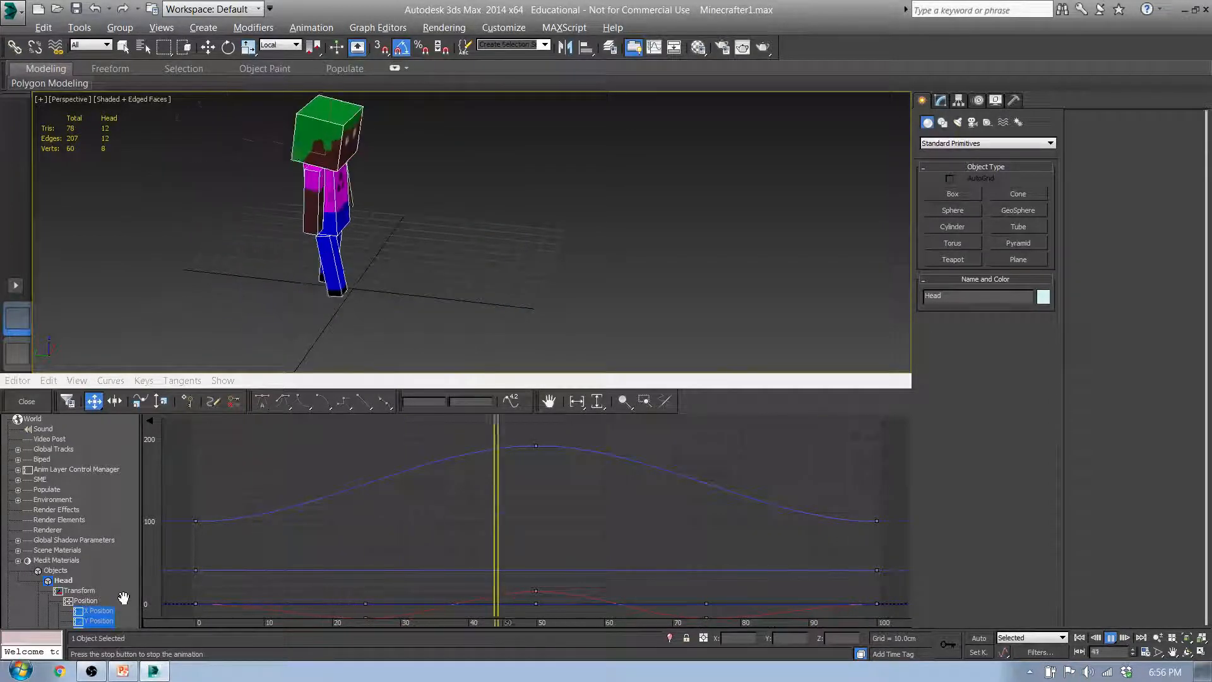
left_click(1110, 637)
- Select the torso and display its X Position and Y Position curves one at a time
left_click(217, 184)
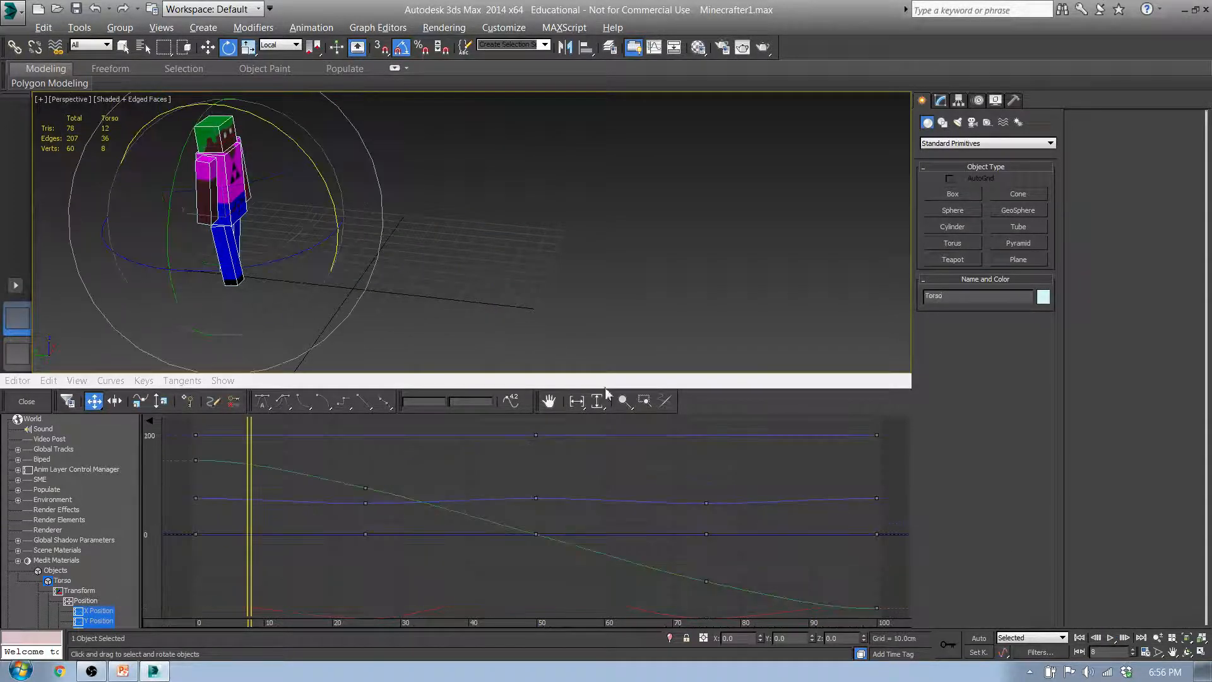
scroll(665, 517, "down", 1)
middle_click_drag(665, 517, 619, 524)
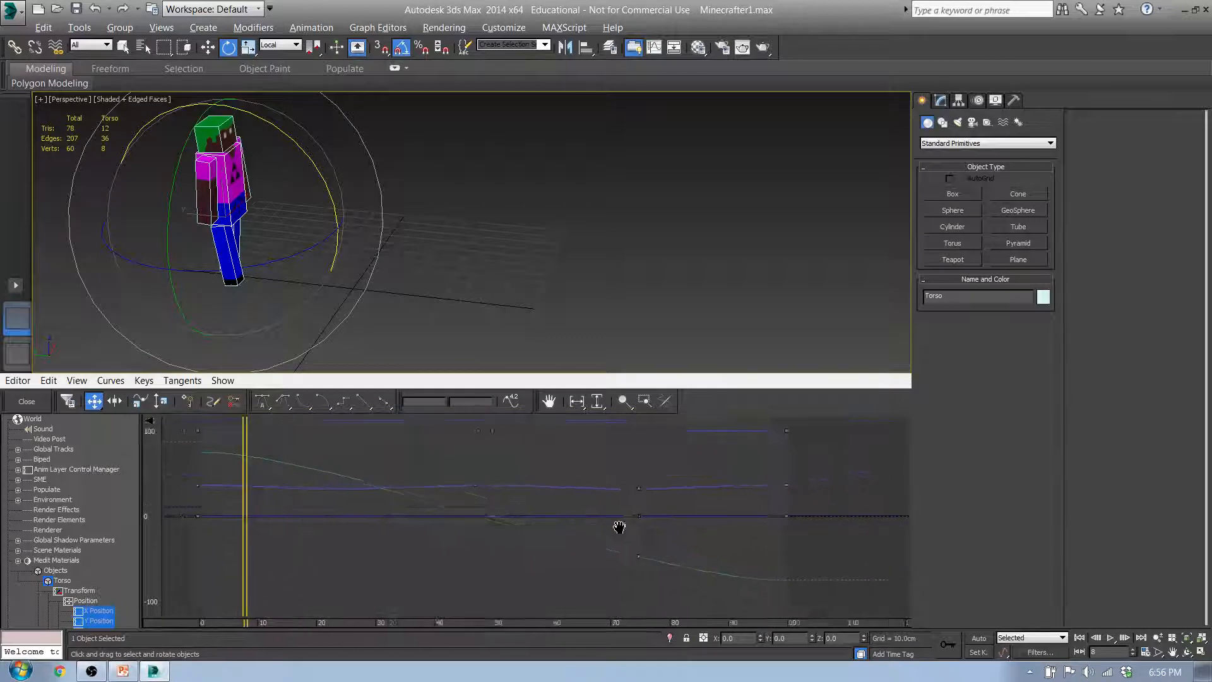
middle_click_drag(465, 524, 533, 520)
left_click(79, 591)
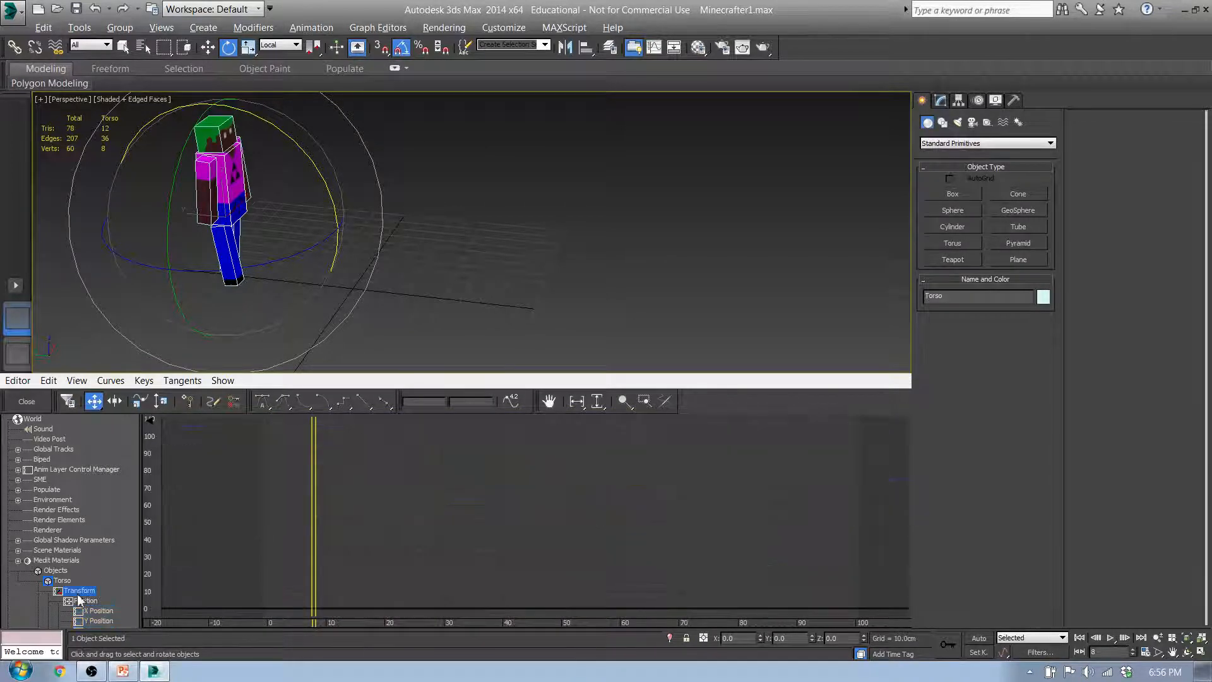
left_click_drag(98, 573, 120, 448)
left_click(103, 492)
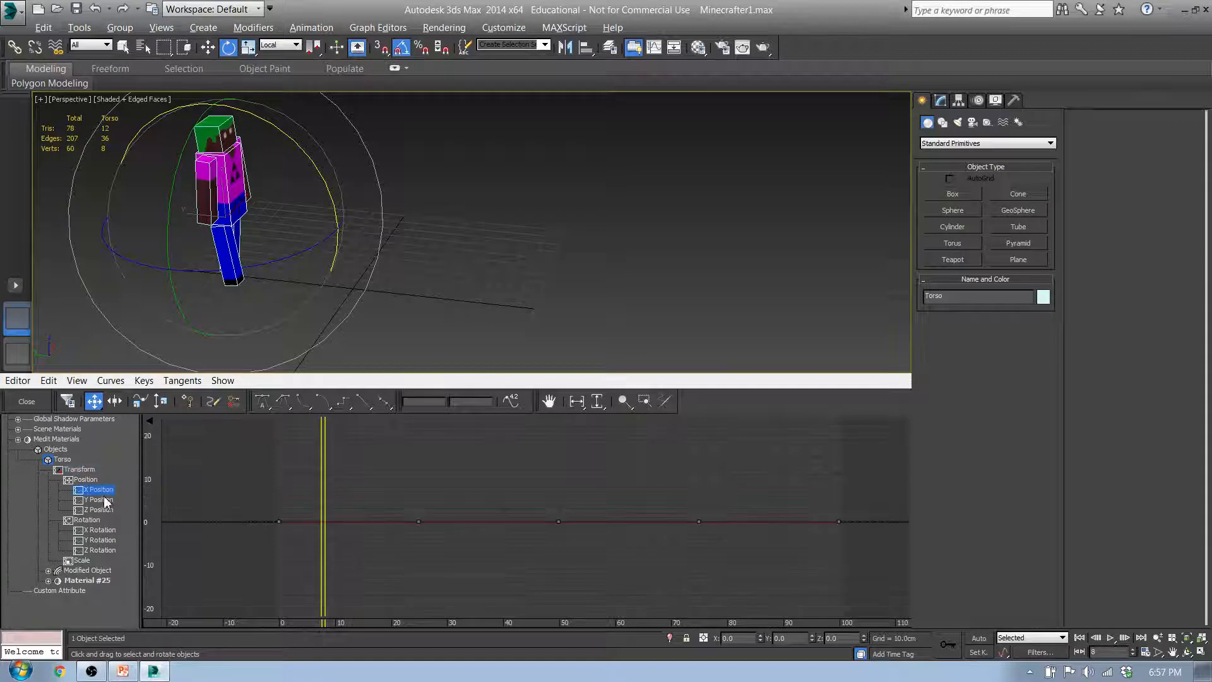
left_click(106, 501)
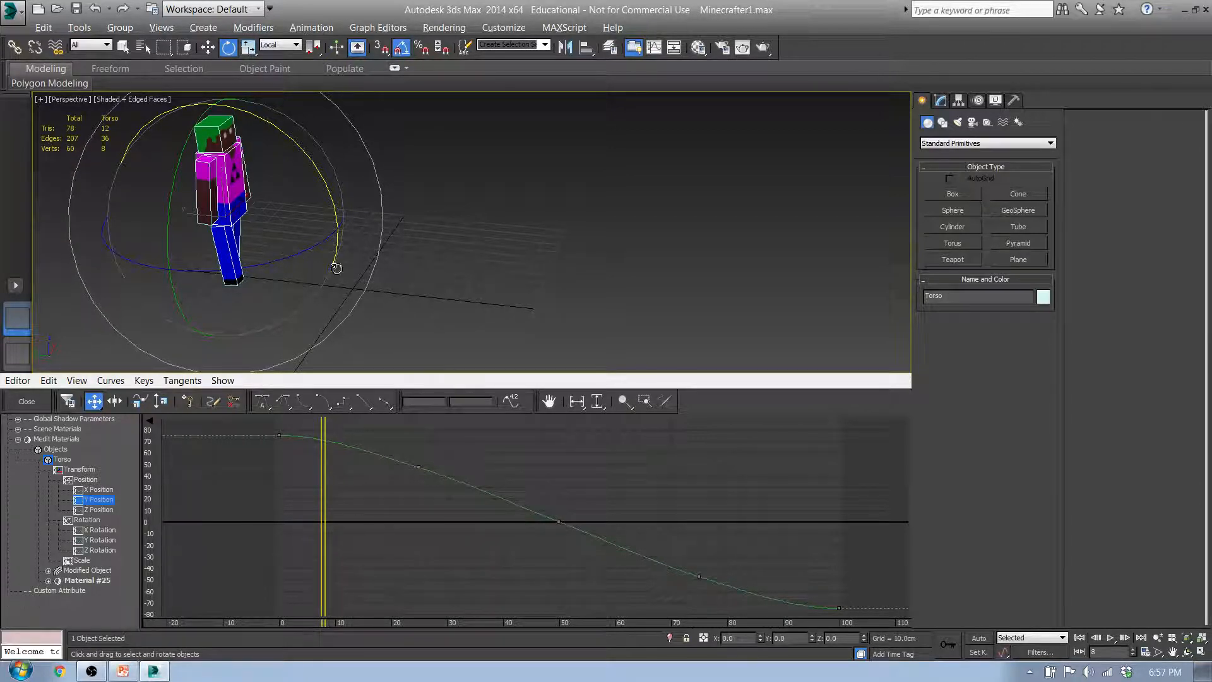
- Delete all the torso's Y Position keys and scrub the animation to frame 100
scroll(278, 479, "down", 3)
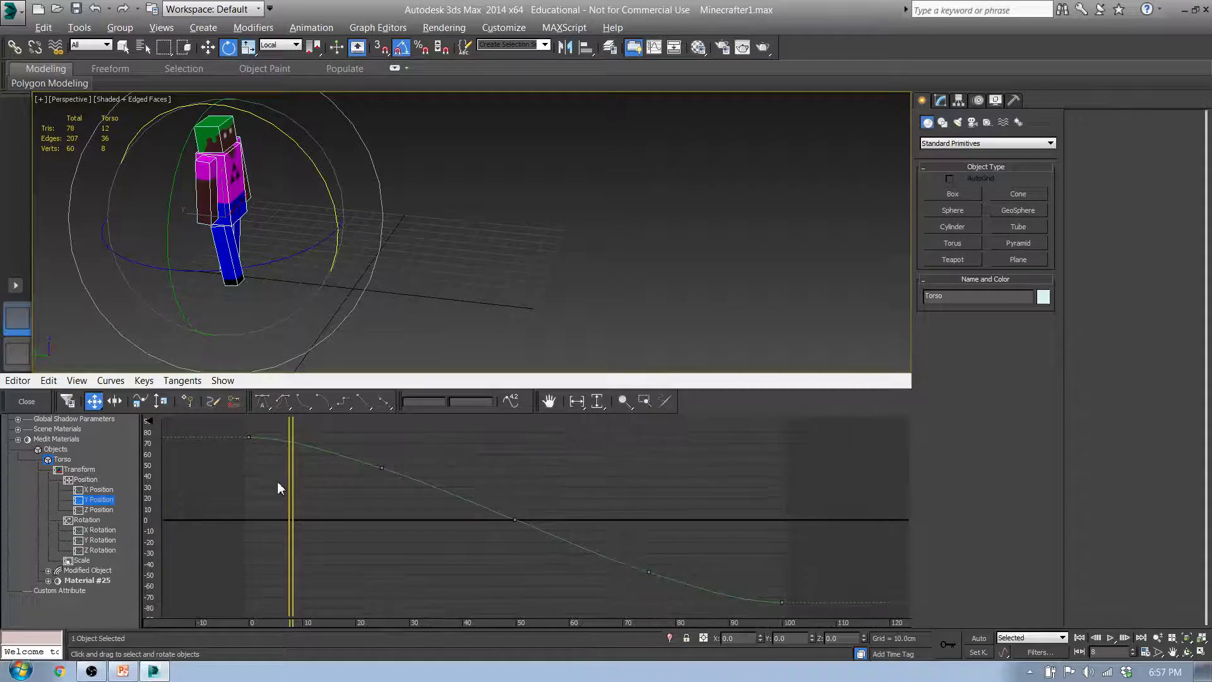
left_click_drag(221, 426, 794, 608)
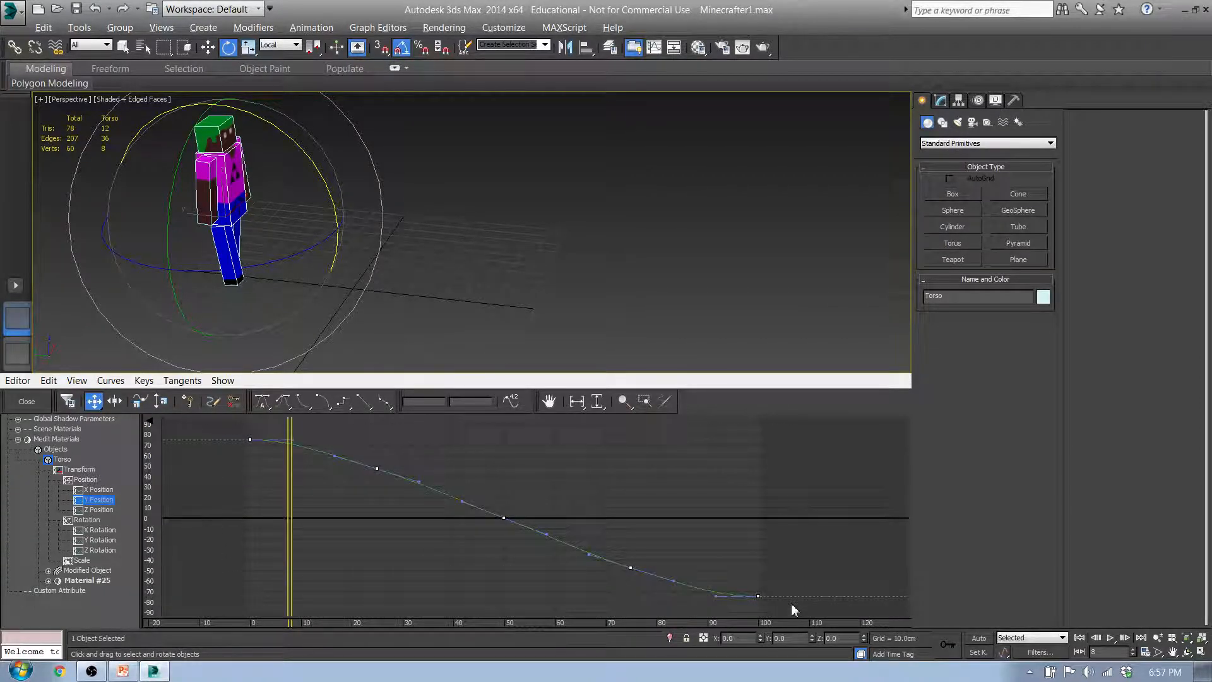
key("Delete")
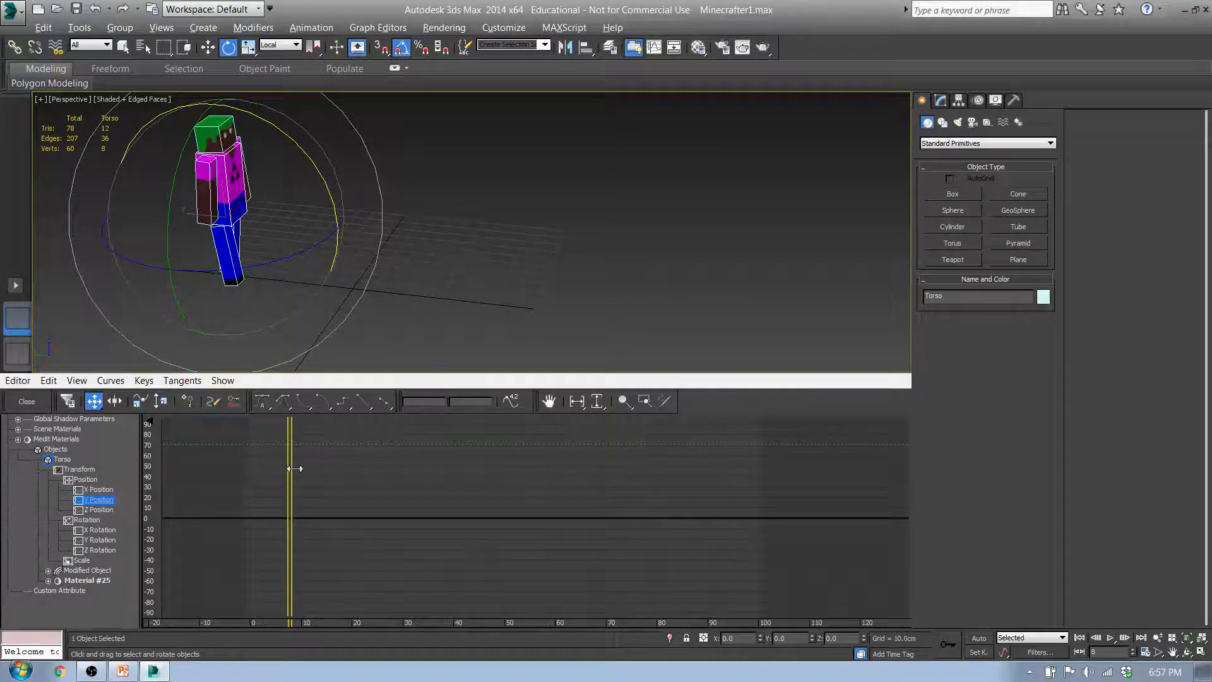
left_click_drag(295, 469, 881, 516)
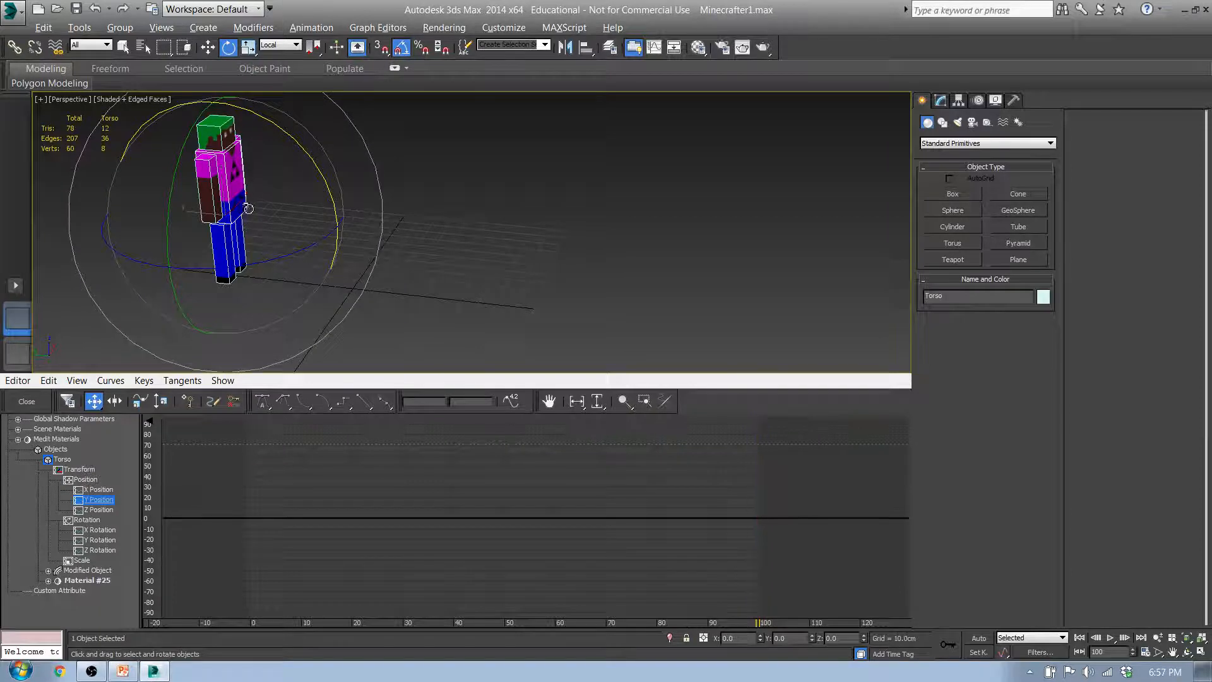
- Reset the torso's Y position to 0 cm to place the character at the grid's centre
middle_click_drag(240, 206, 295, 214)
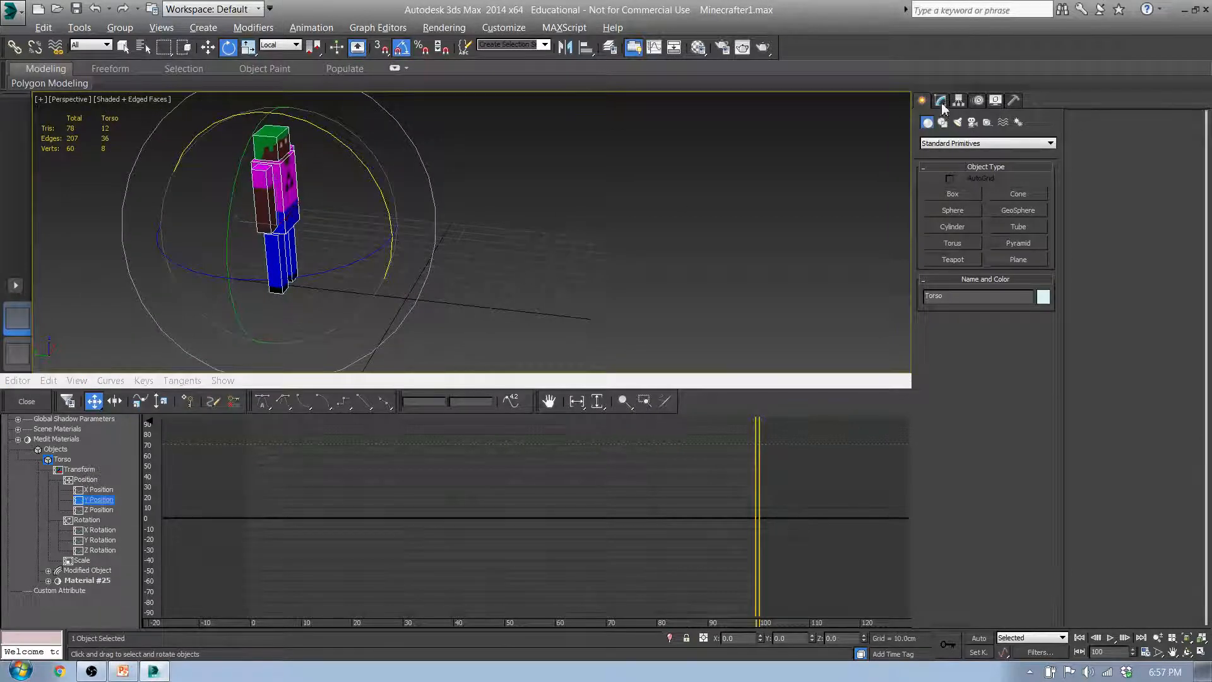
middle_click_drag(338, 254, 352, 252)
key("w")
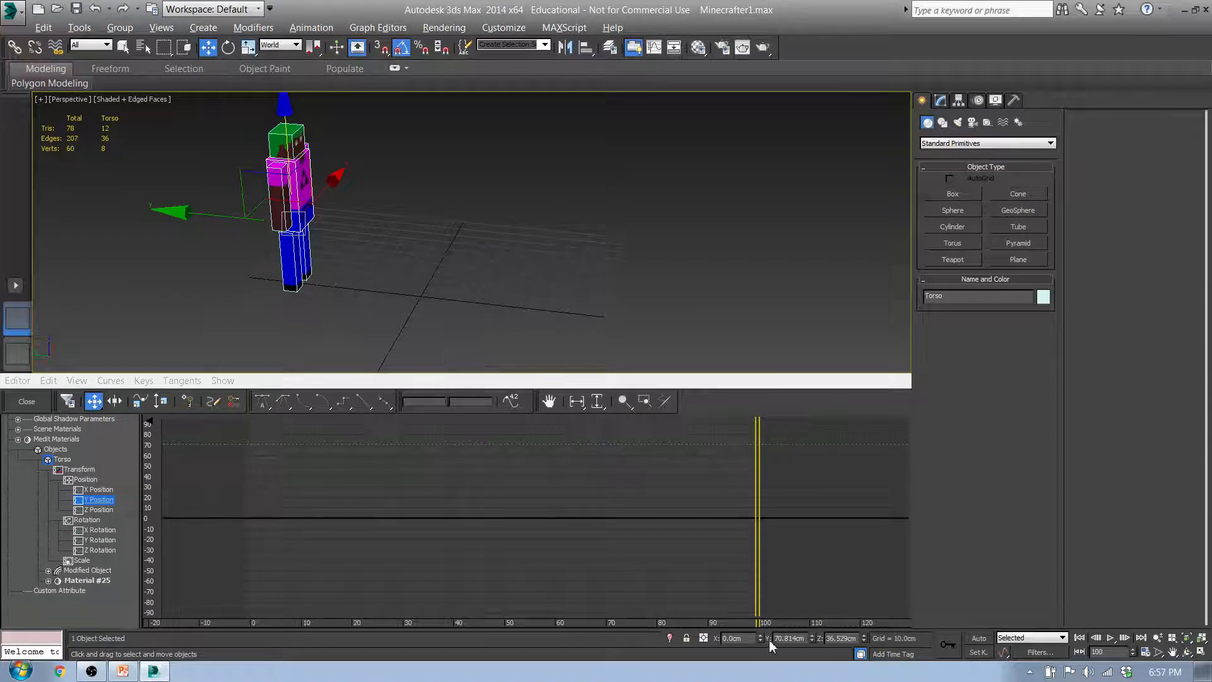
right_click(813, 638)
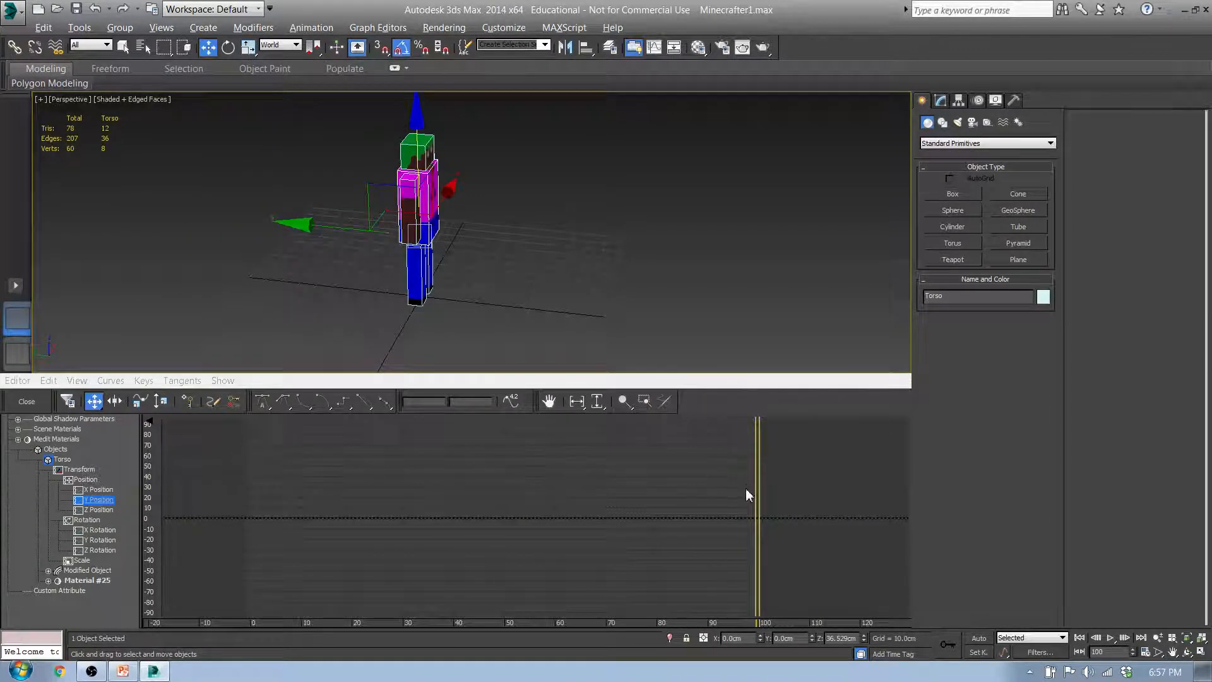
- Play the animation to review the character walking in place, and stop the playback
left_click_drag(761, 486, 862, 482)
left_click(1111, 639)
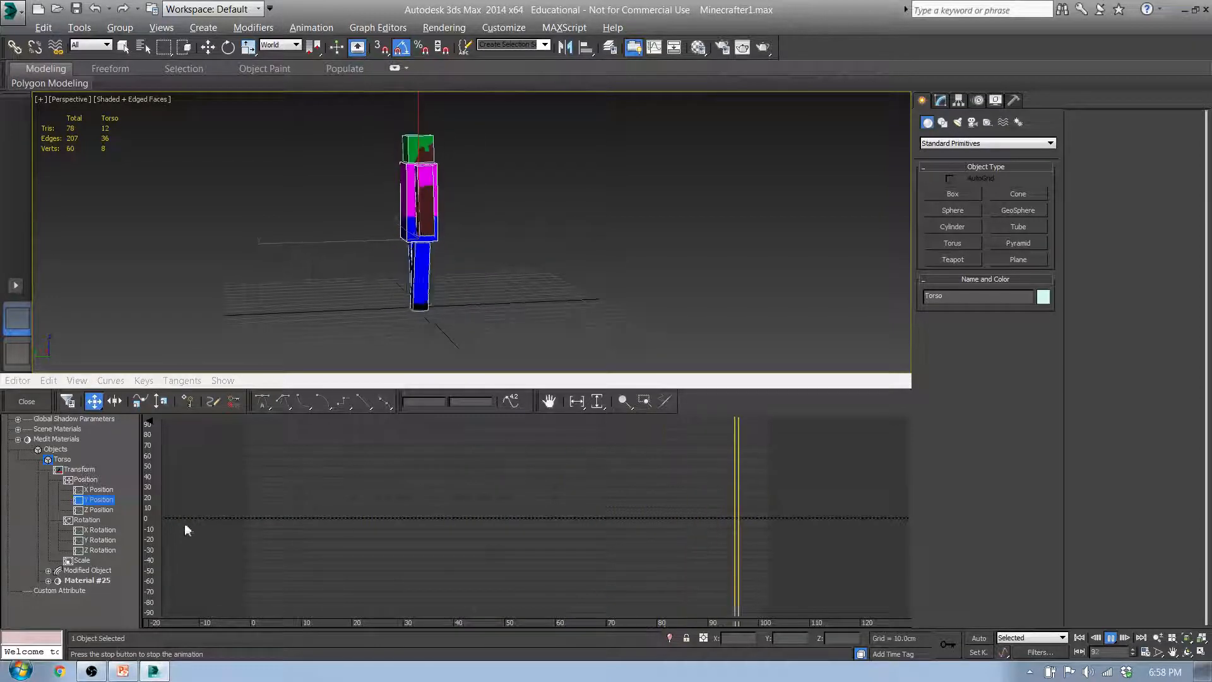
key("slash")
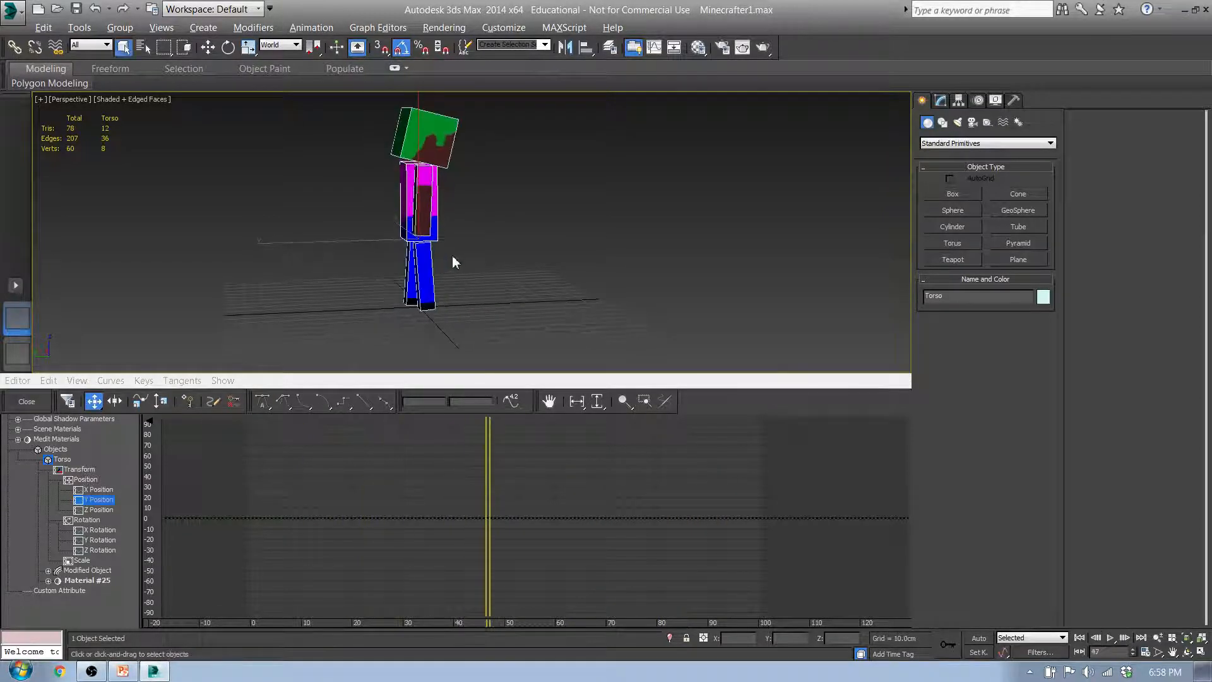
- Select the right leg, scrub to frame 42, and examine its animation curves around the frame 50 key
left_click(417, 255)
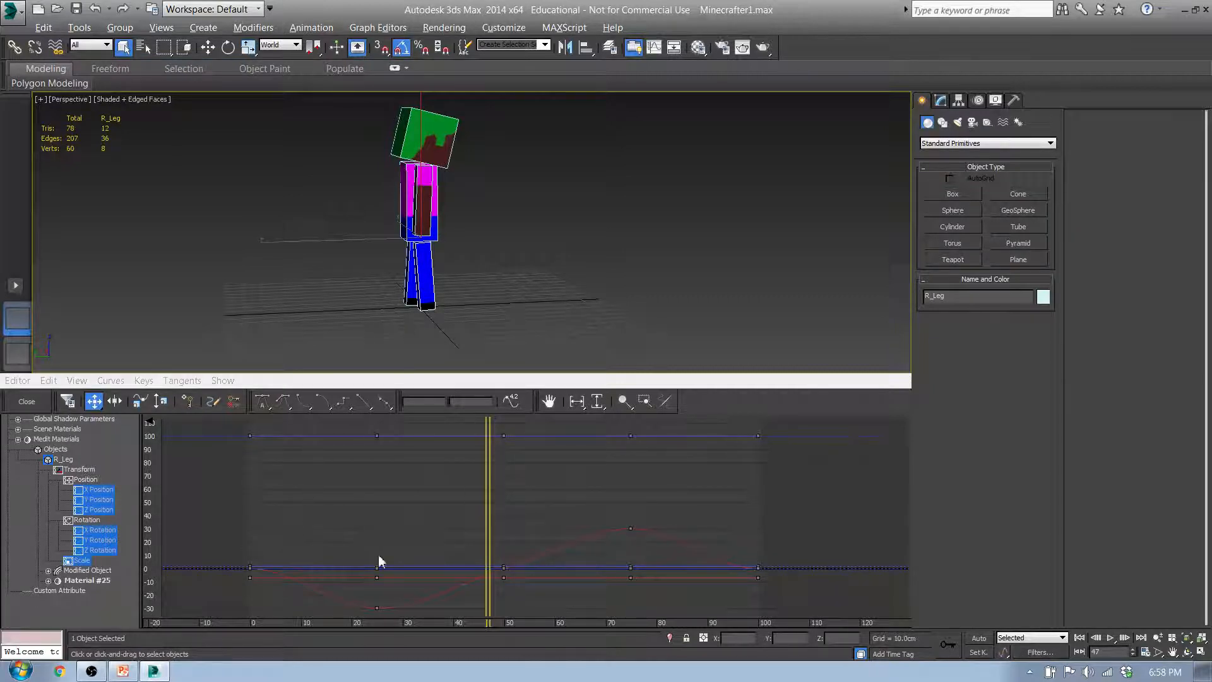
left_click_drag(489, 495, 462, 525)
middle_click_drag(502, 597, 508, 530)
scroll(502, 507, "up", 2)
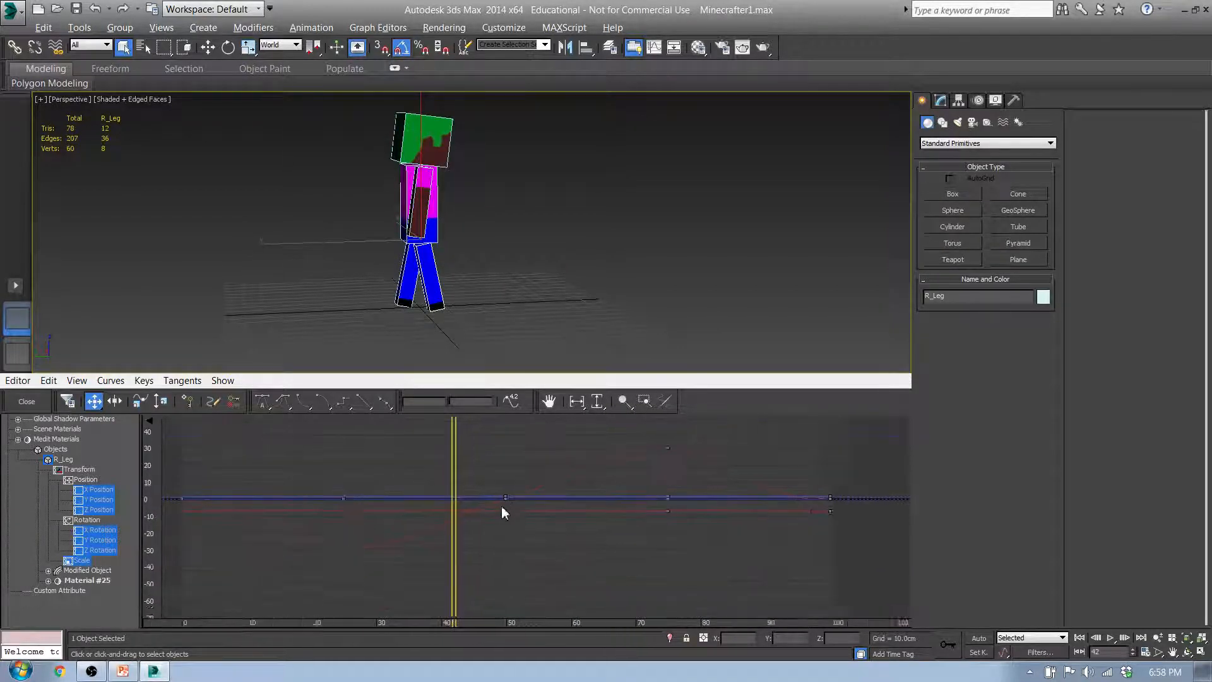
scroll(502, 506, "up", 1)
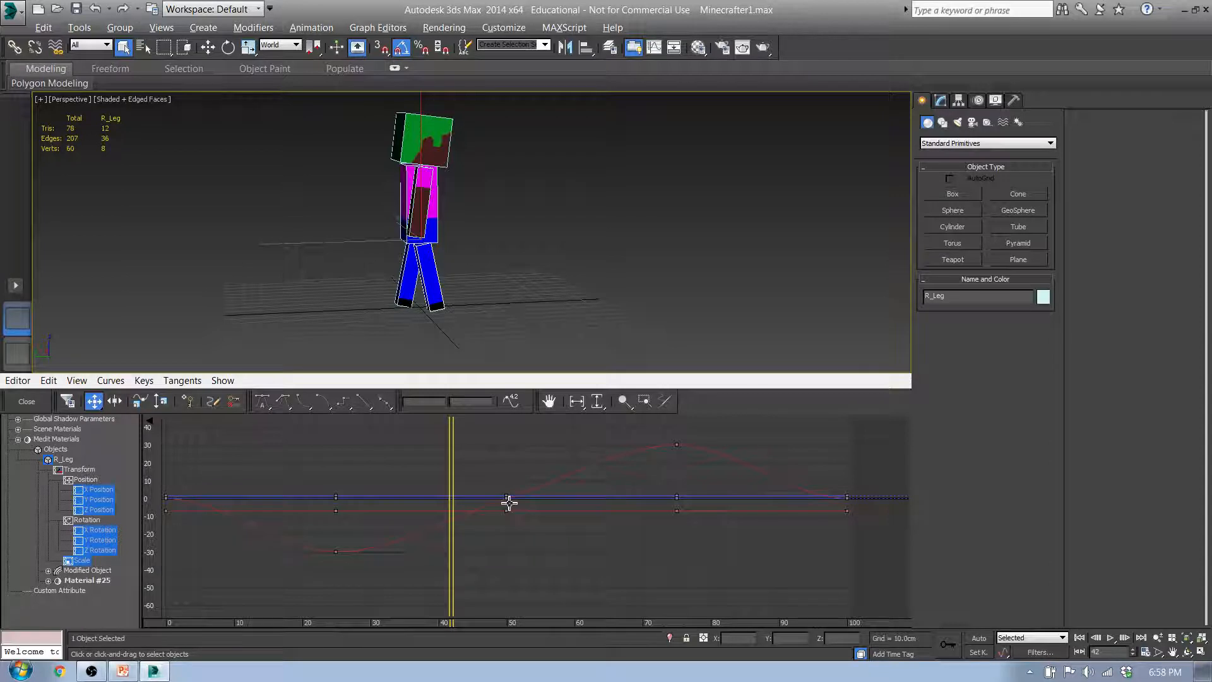
left_click(508, 499)
middle_click_drag(470, 500, 471, 556)
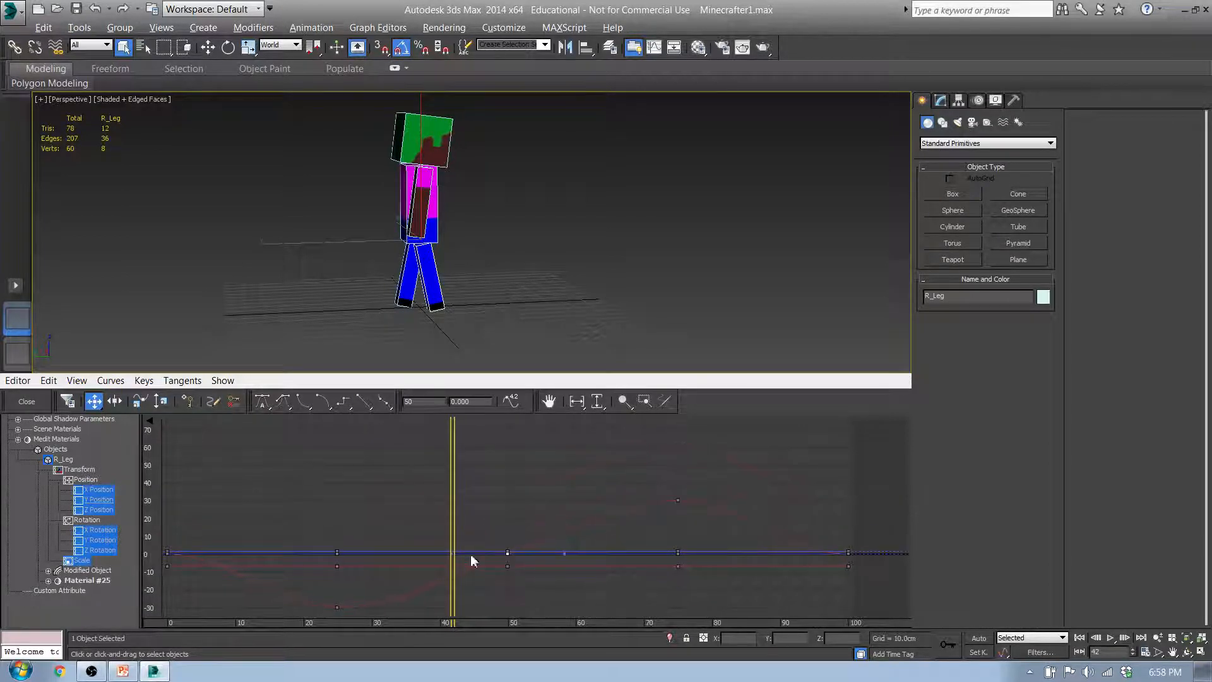
middle_click_drag(352, 590, 286, 549)
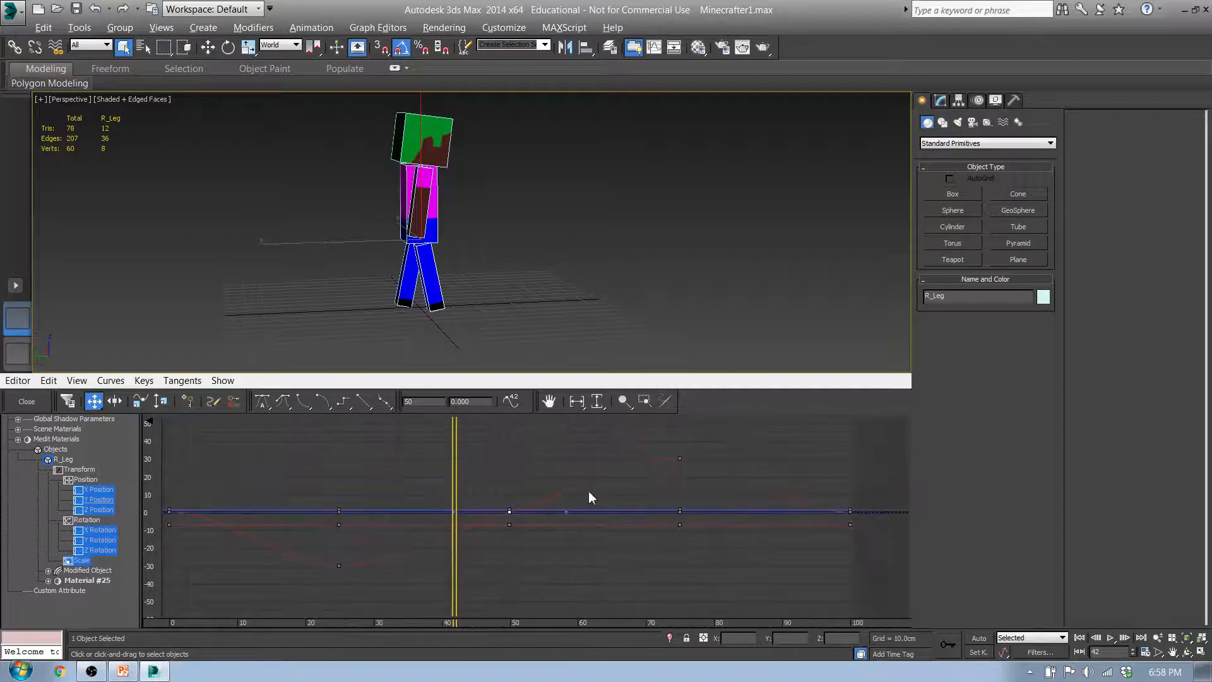
- Delete the right leg's keys at frame 50 and scrub the animation to frame 22
left_click(531, 511)
left_click_drag(521, 577, 521, 574)
key("Delete")
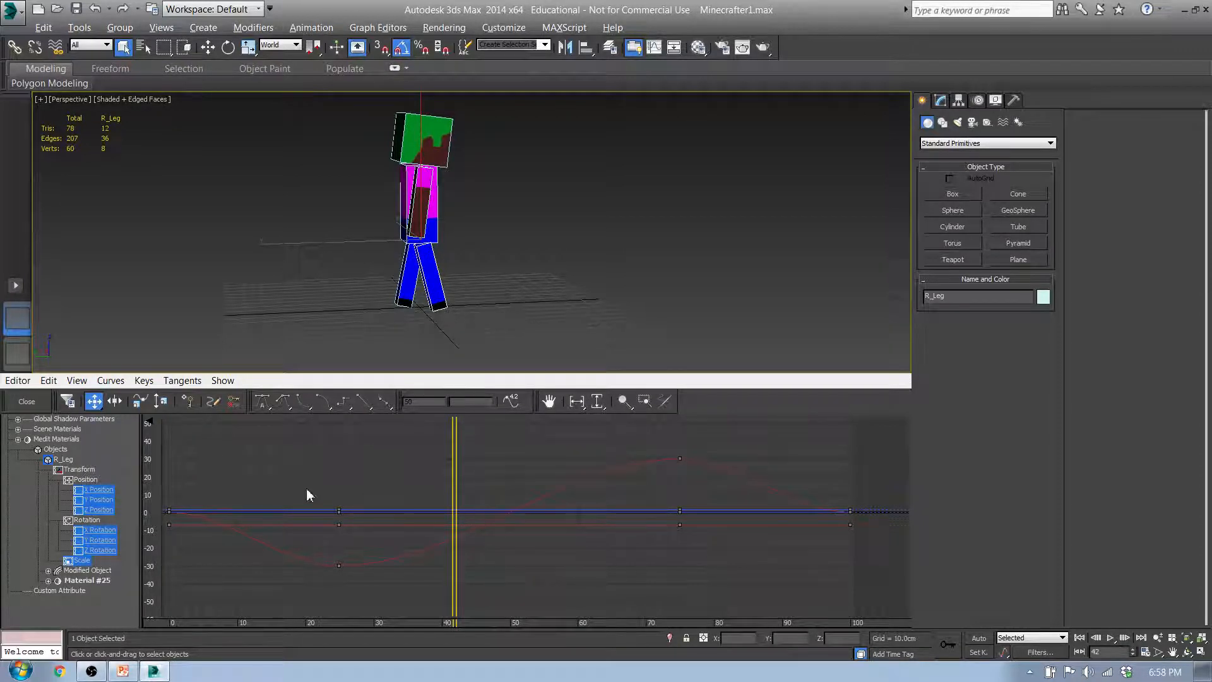
middle_click_drag(612, 457, 554, 519)
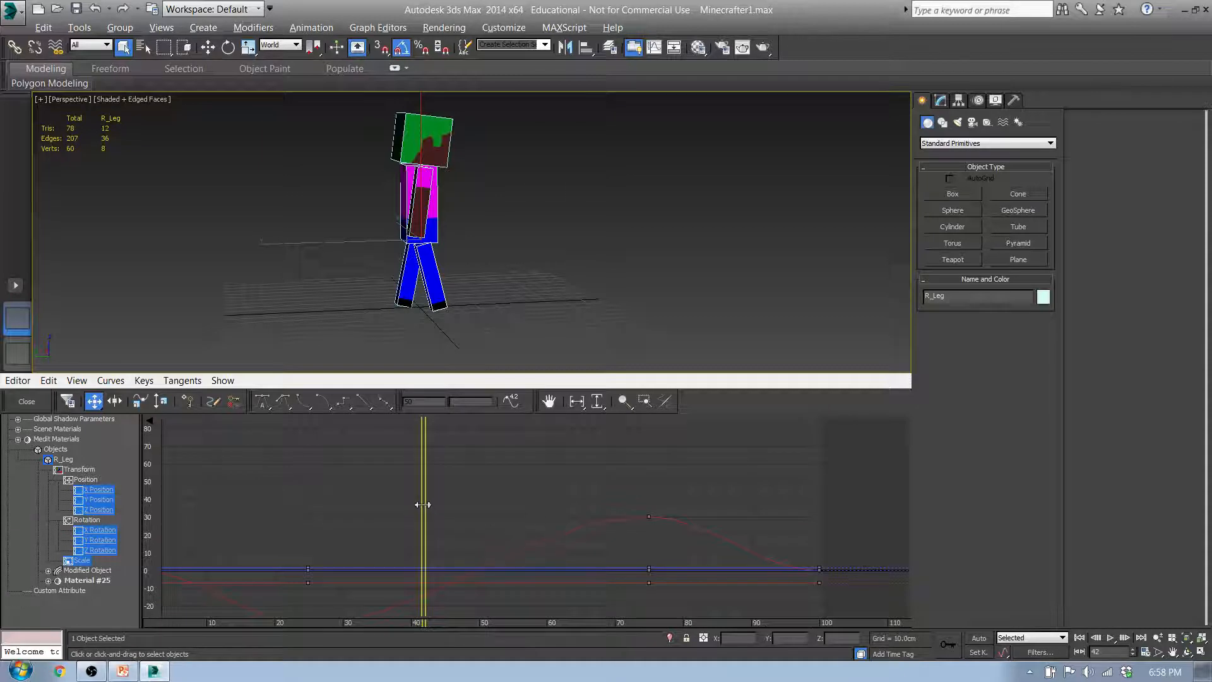
left_click_drag(423, 504, 291, 530)
- Select all six body parts and examine their combined animation curves around the frame 50 keys
left_click(571, 316)
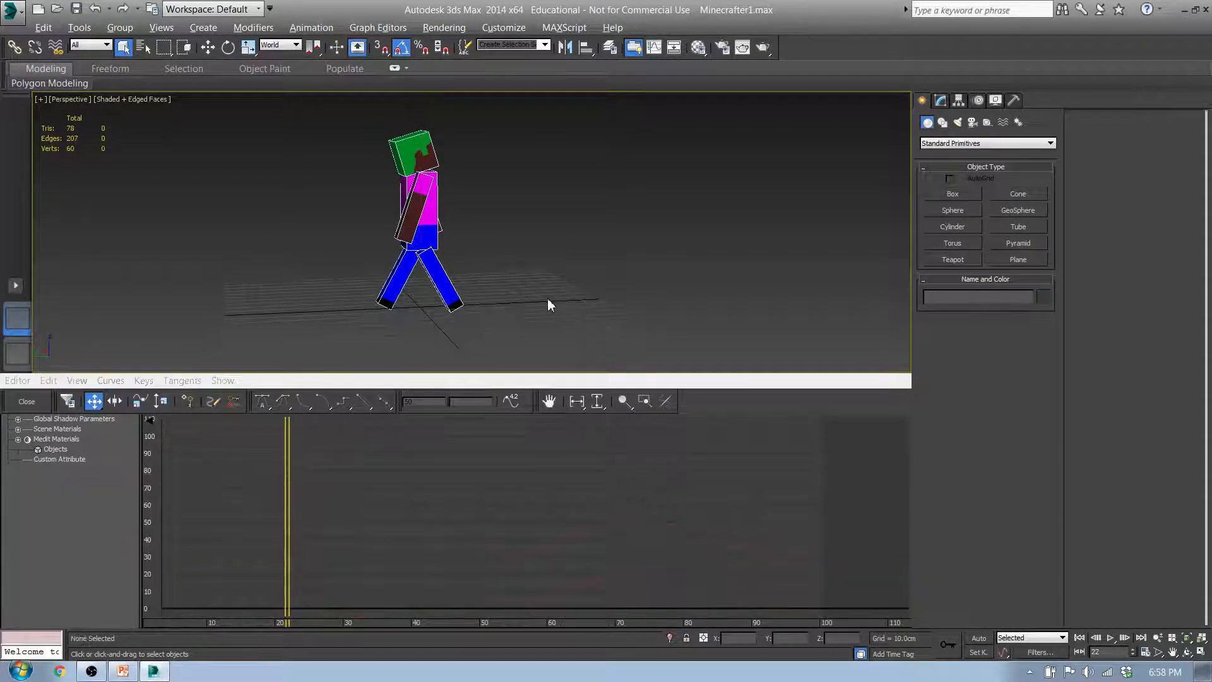
left_click_drag(339, 127, 514, 334)
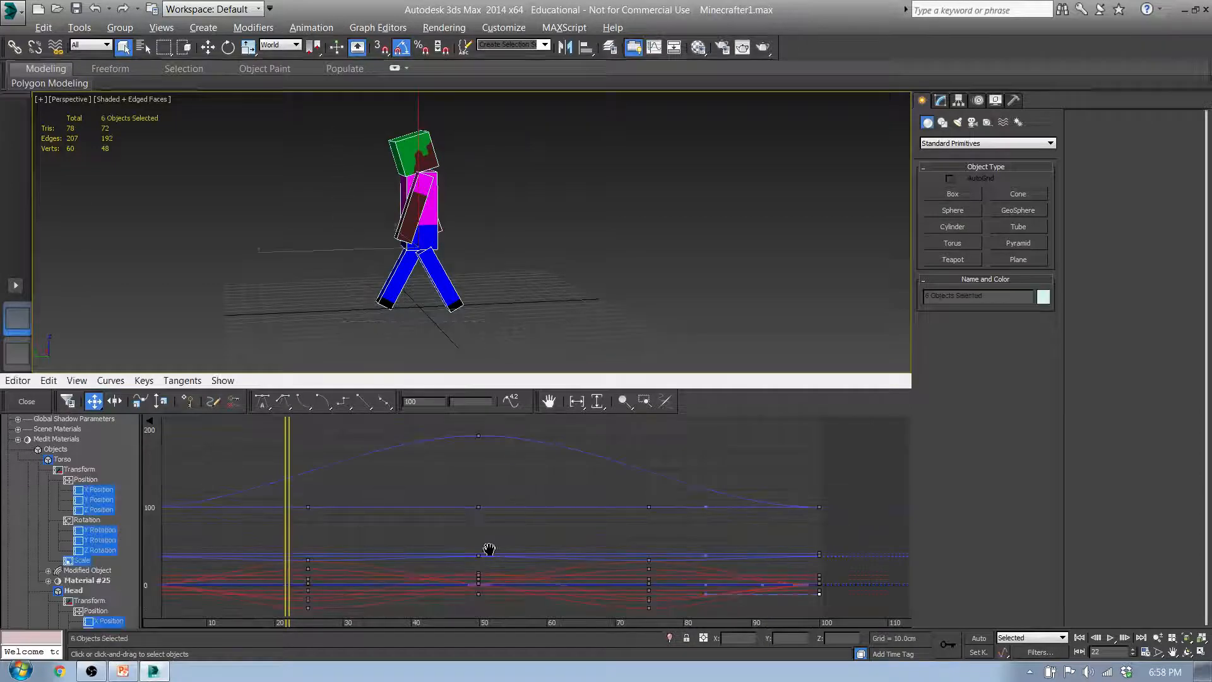
middle_click_drag(502, 578, 530, 472)
middle_click_drag(819, 508, 759, 551)
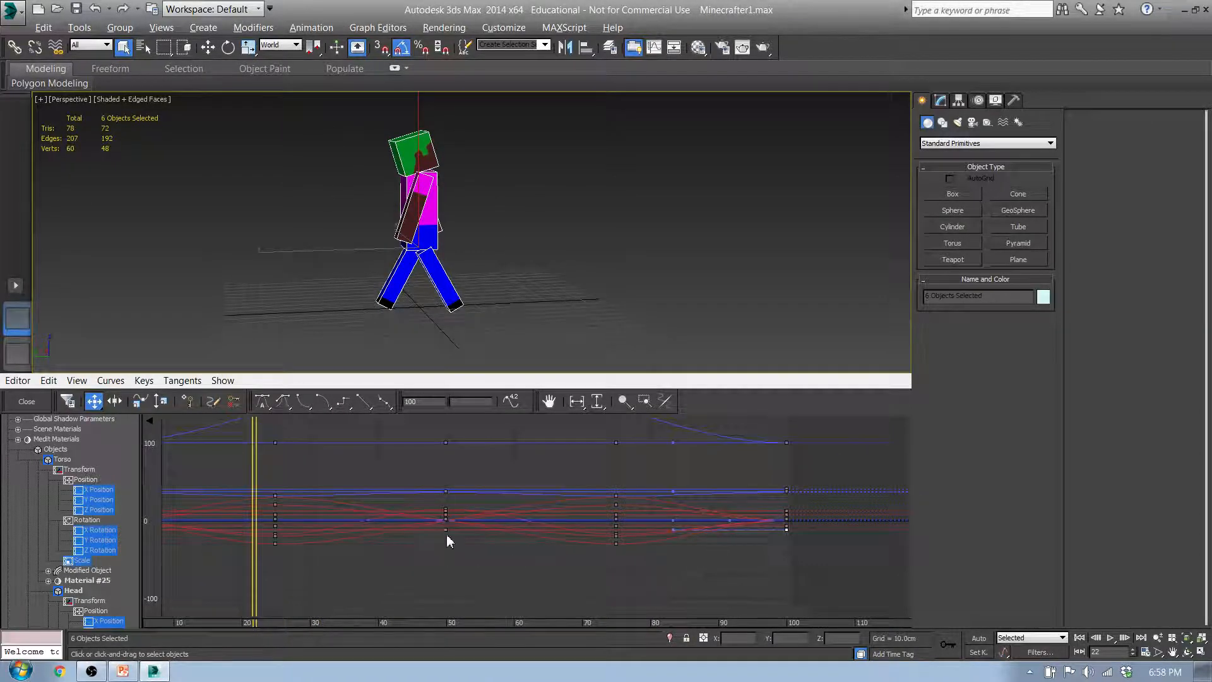
scroll(448, 532, "up", 8)
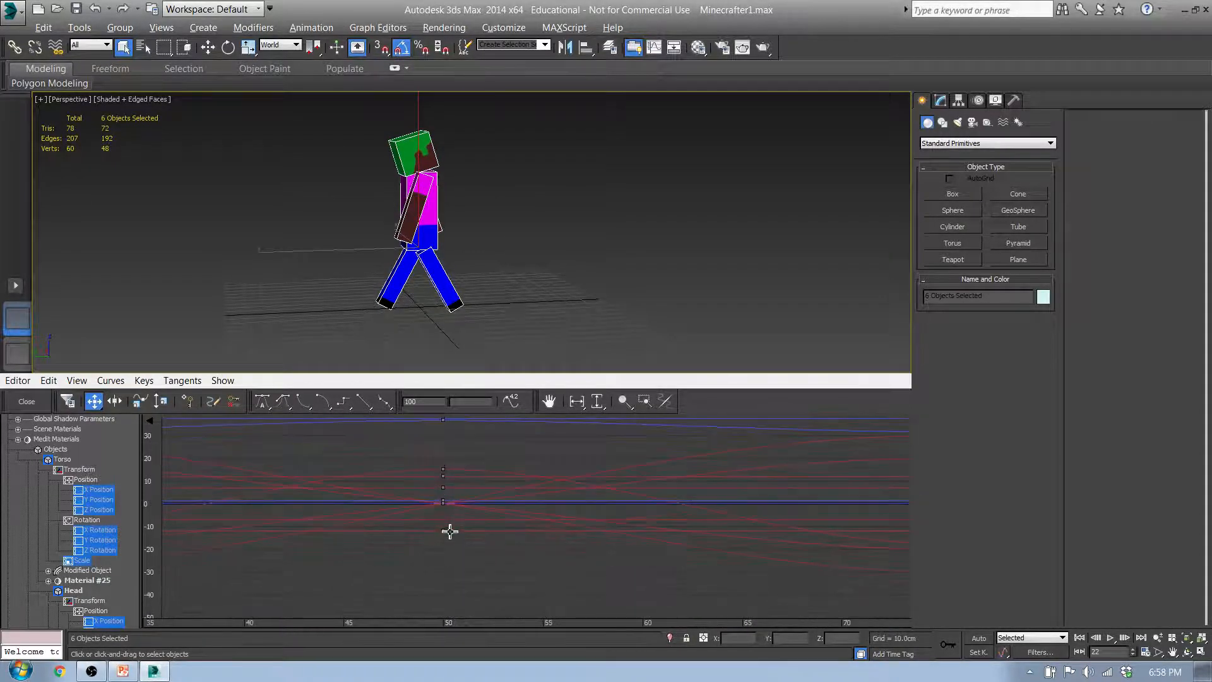
scroll(449, 529, "up", 5)
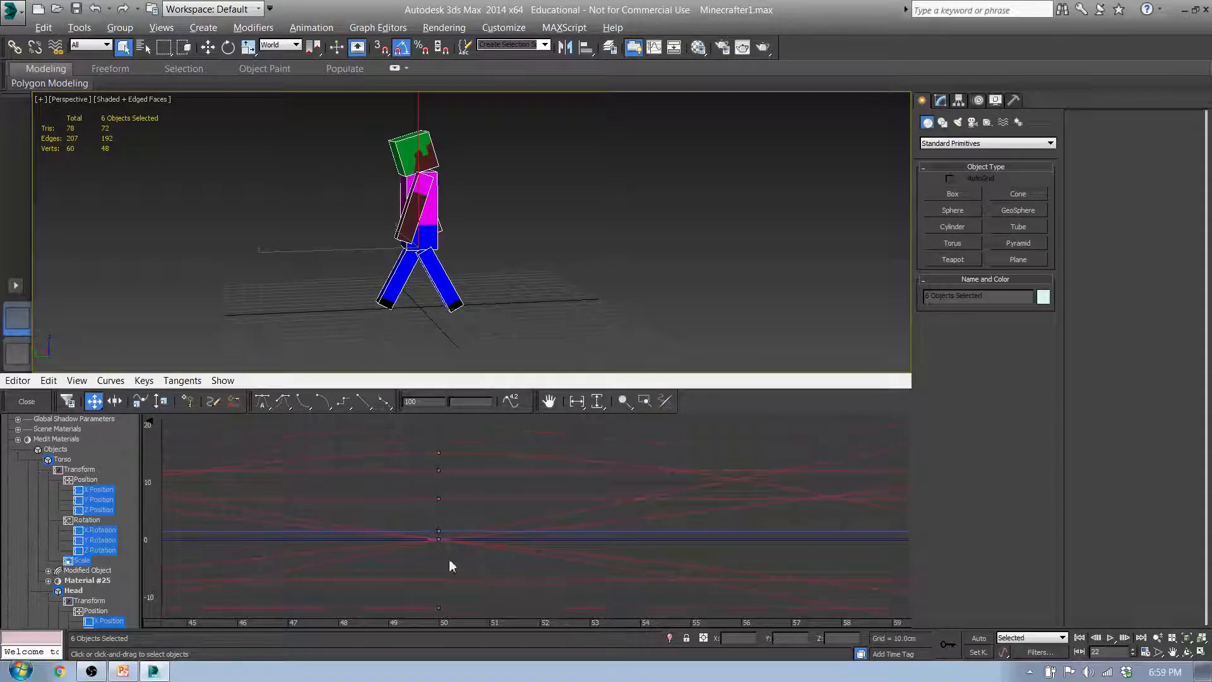
scroll(449, 559, "up", 2)
left_click_drag(424, 535, 423, 532)
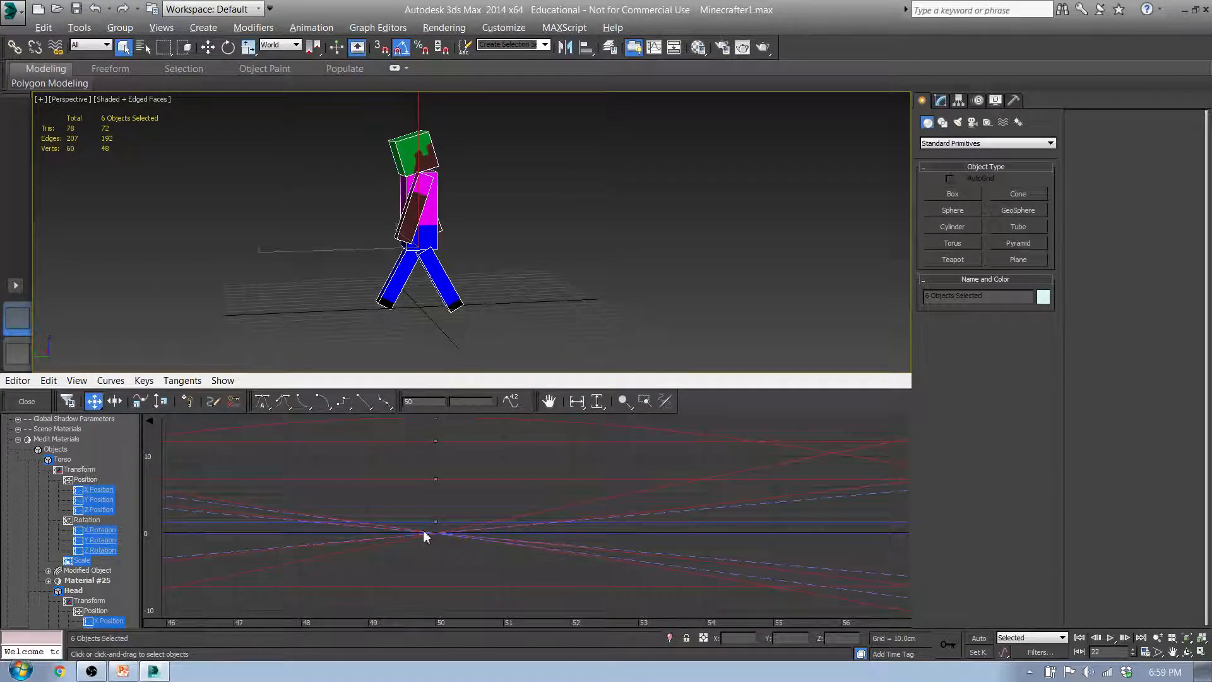
scroll(440, 544, "down", 10)
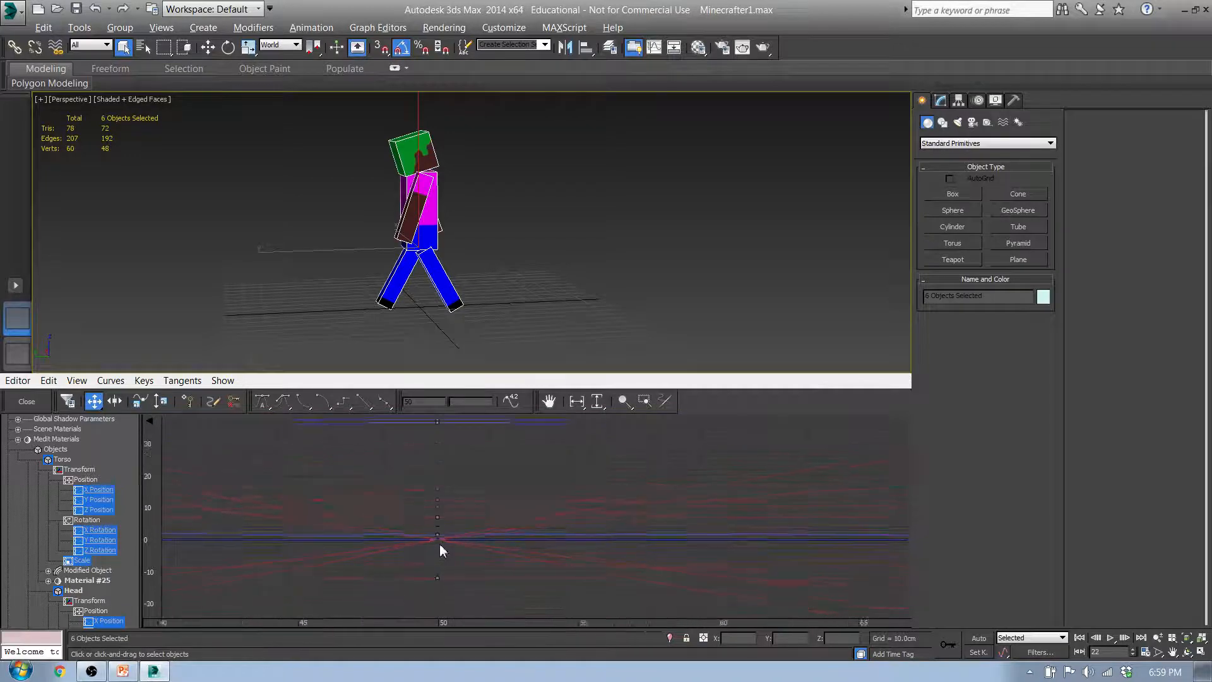
scroll(442, 551, "down", 4)
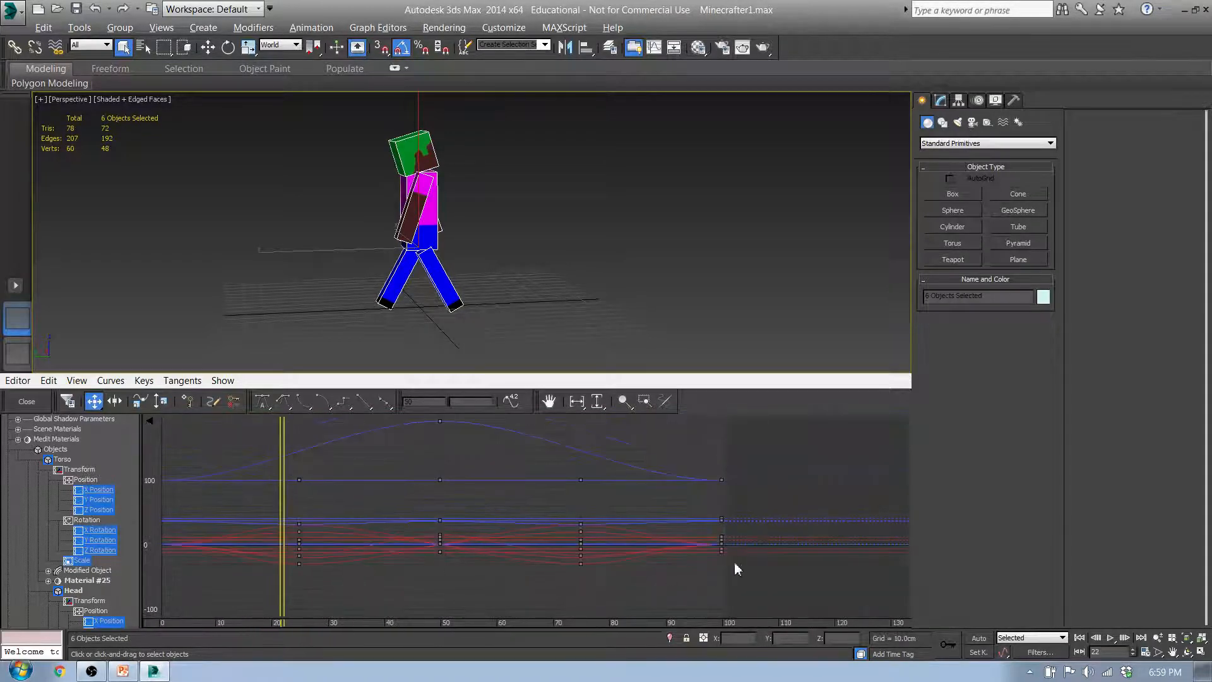
middle_click_drag(337, 578, 441, 530)
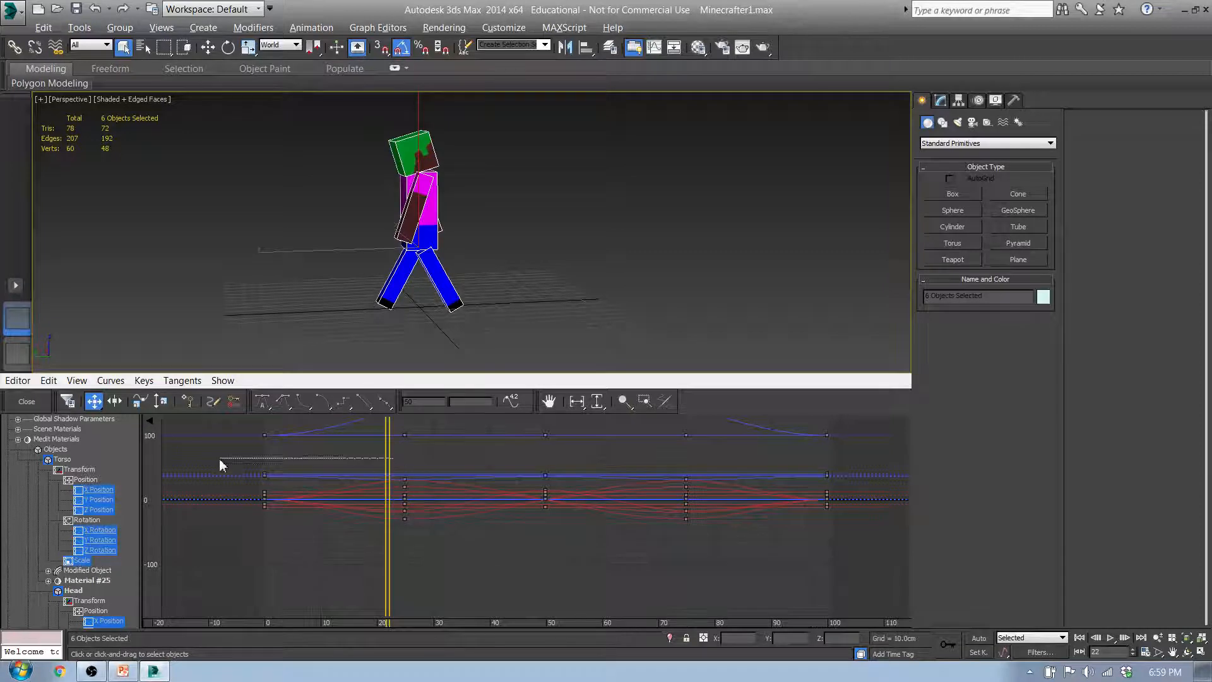
- Scrub to frame 0 and set the tangents of the body parts' near-zero keys at frames 0 and 100 to Fast
left_click_drag(390, 453, 268, 468)
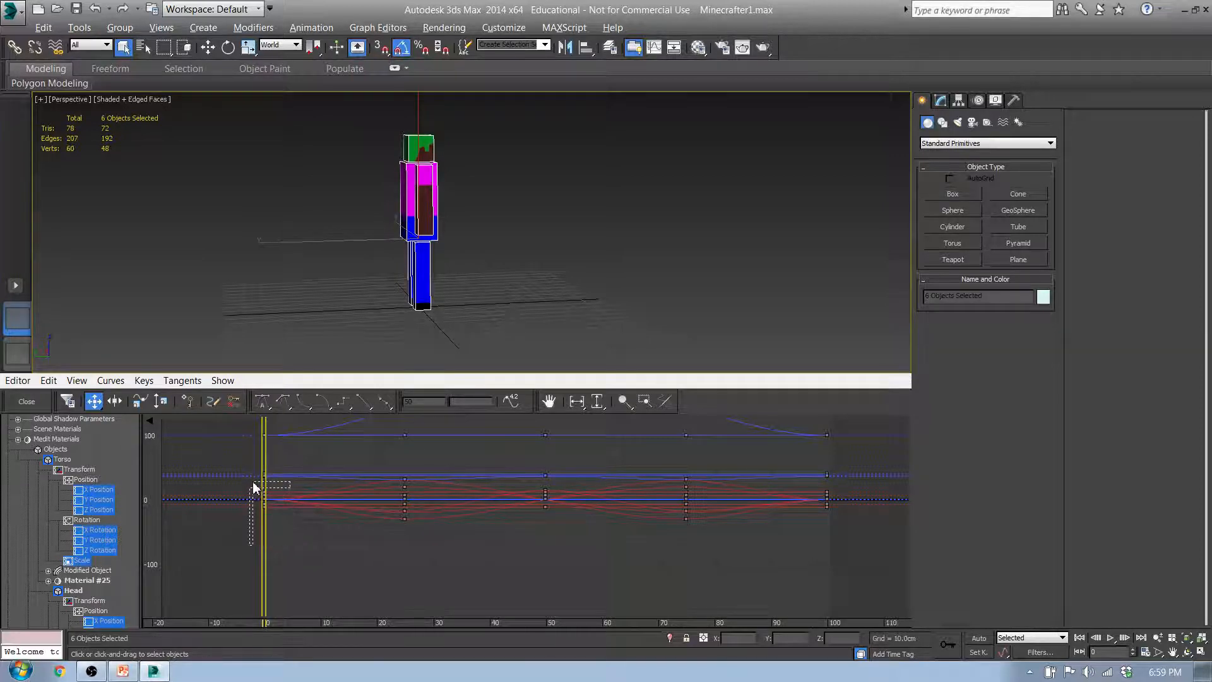
left_click_drag(254, 487, 254, 488)
left_click_drag(848, 537, 820, 482)
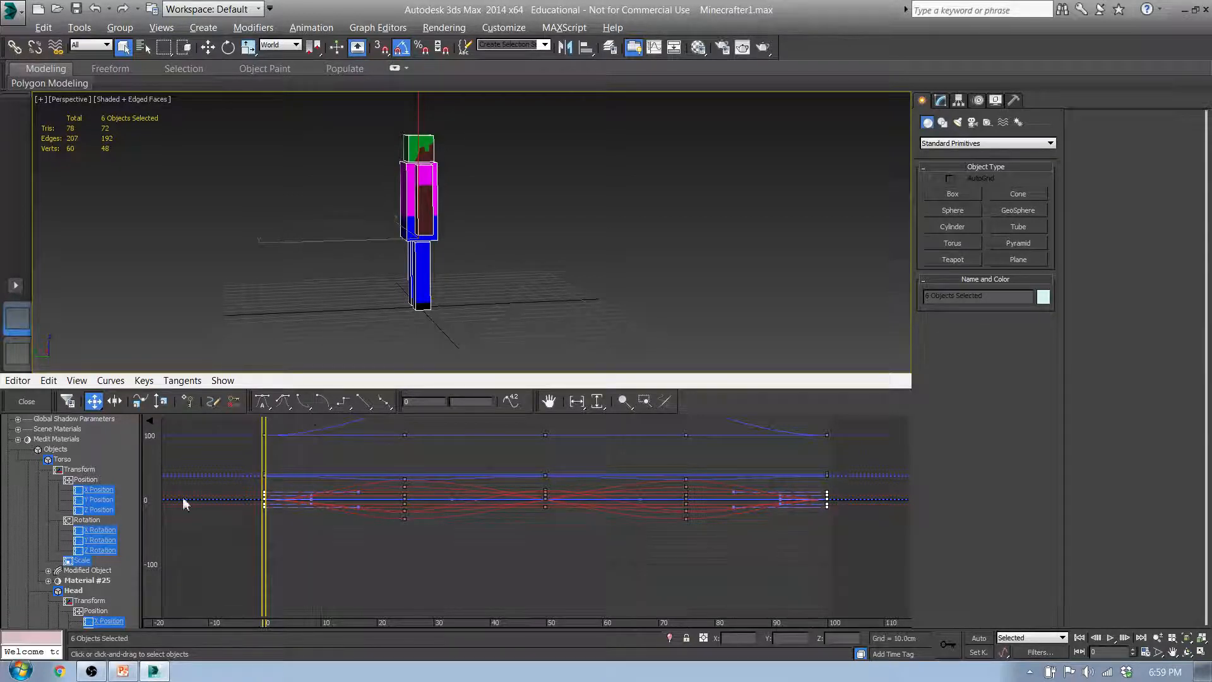
left_click(303, 407)
left_click_drag(882, 562, 807, 486)
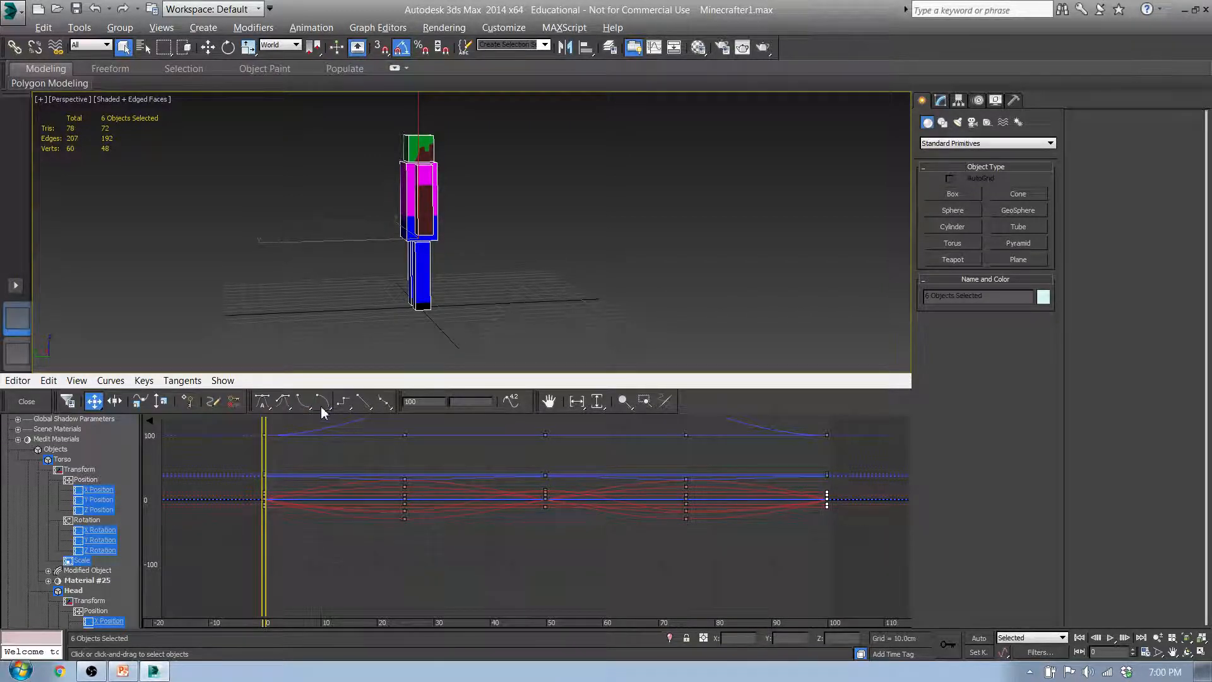
- Play the animation to review how the whole character moves through the cycle, and stop the playback
left_click(1111, 638)
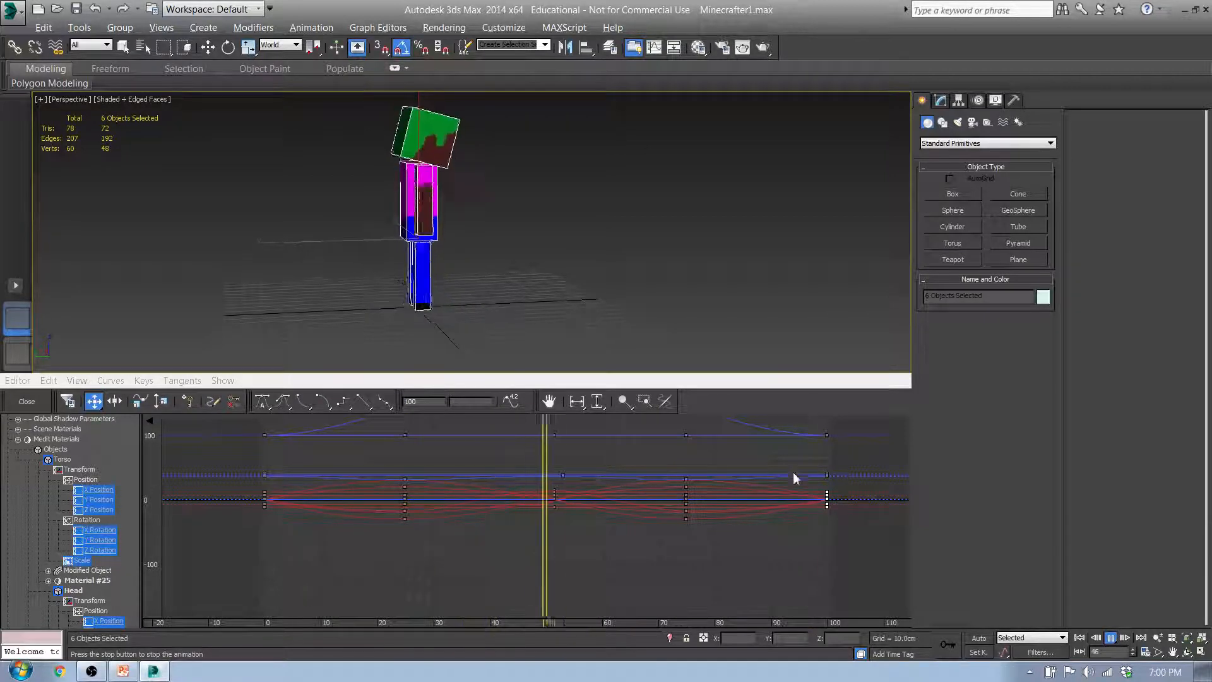
middle_click_drag(811, 460, 766, 535)
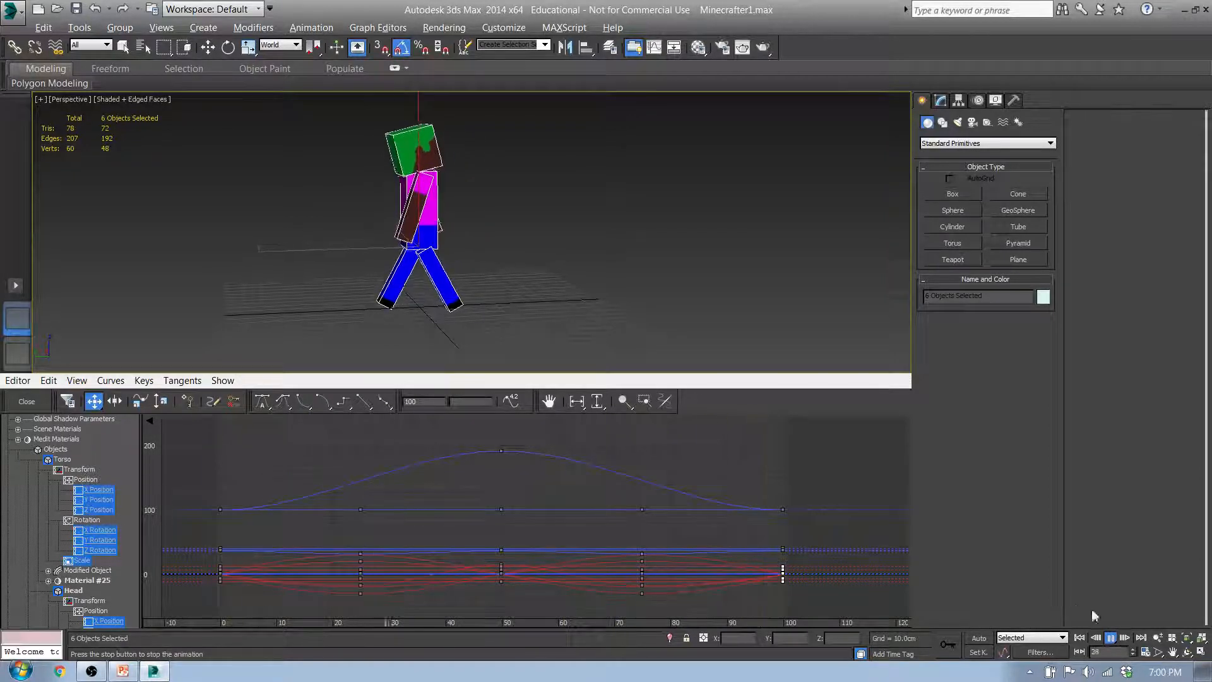
left_click(1110, 637)
- Select the head and delete its scale key at frame 50
left_click(448, 146)
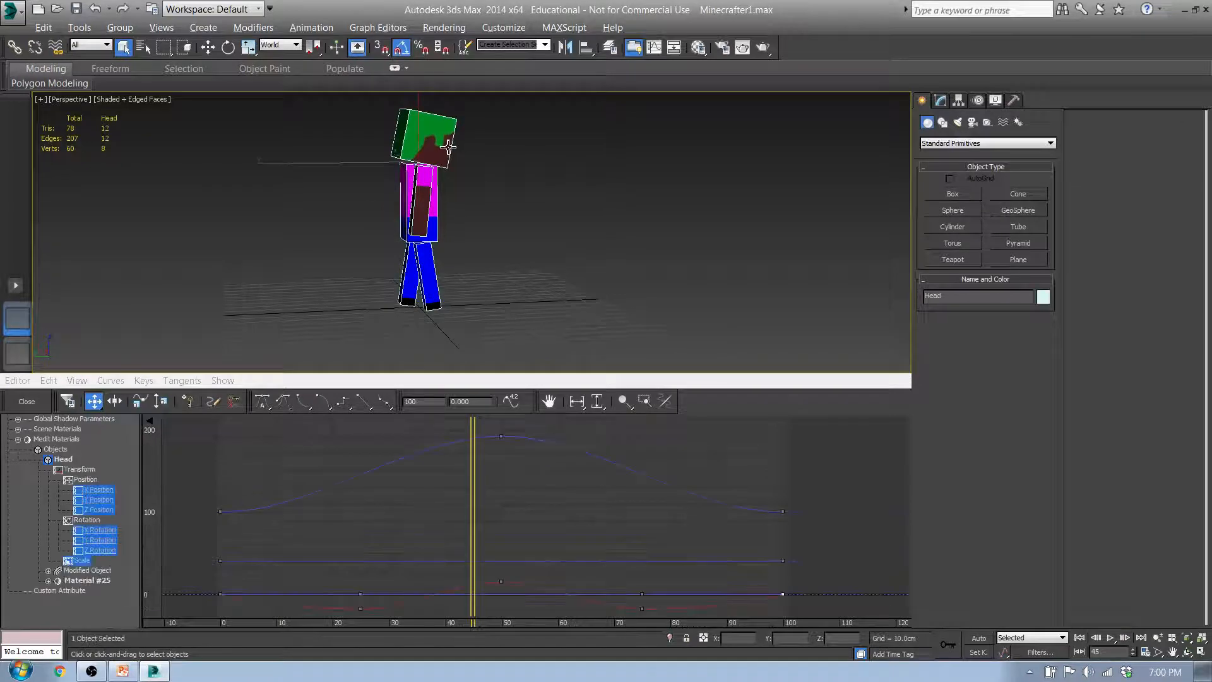
scroll(528, 490, "down", 3)
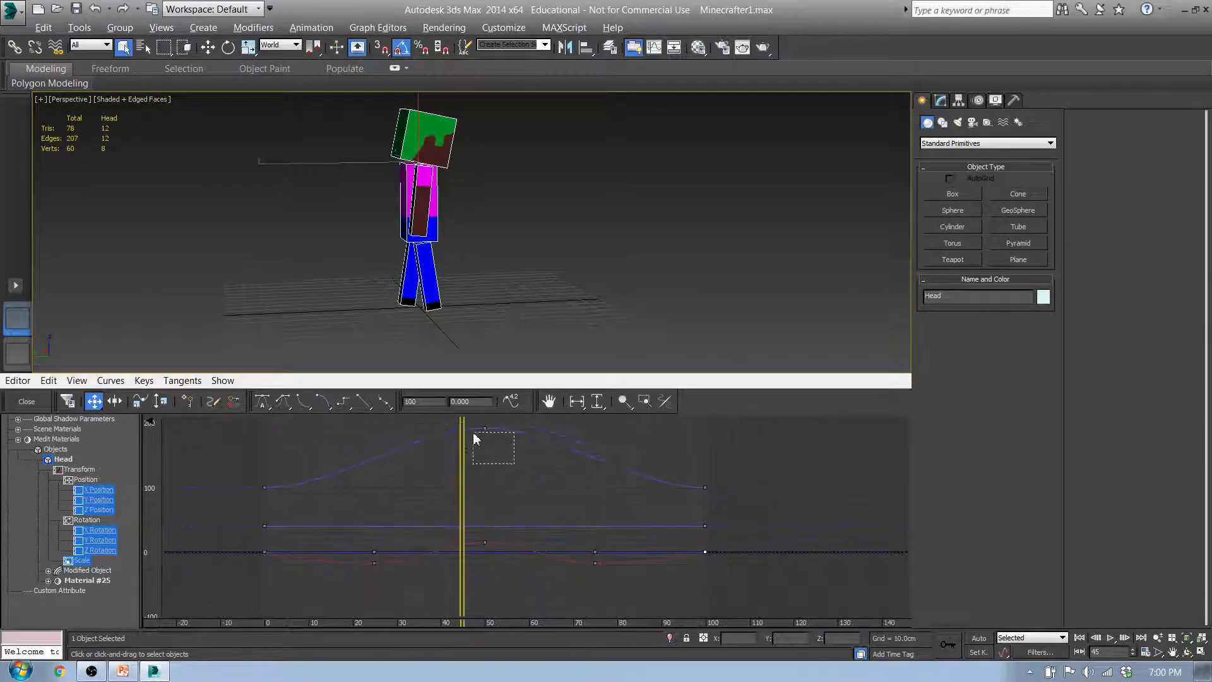
left_click_drag(473, 434, 468, 428)
key("Delete")
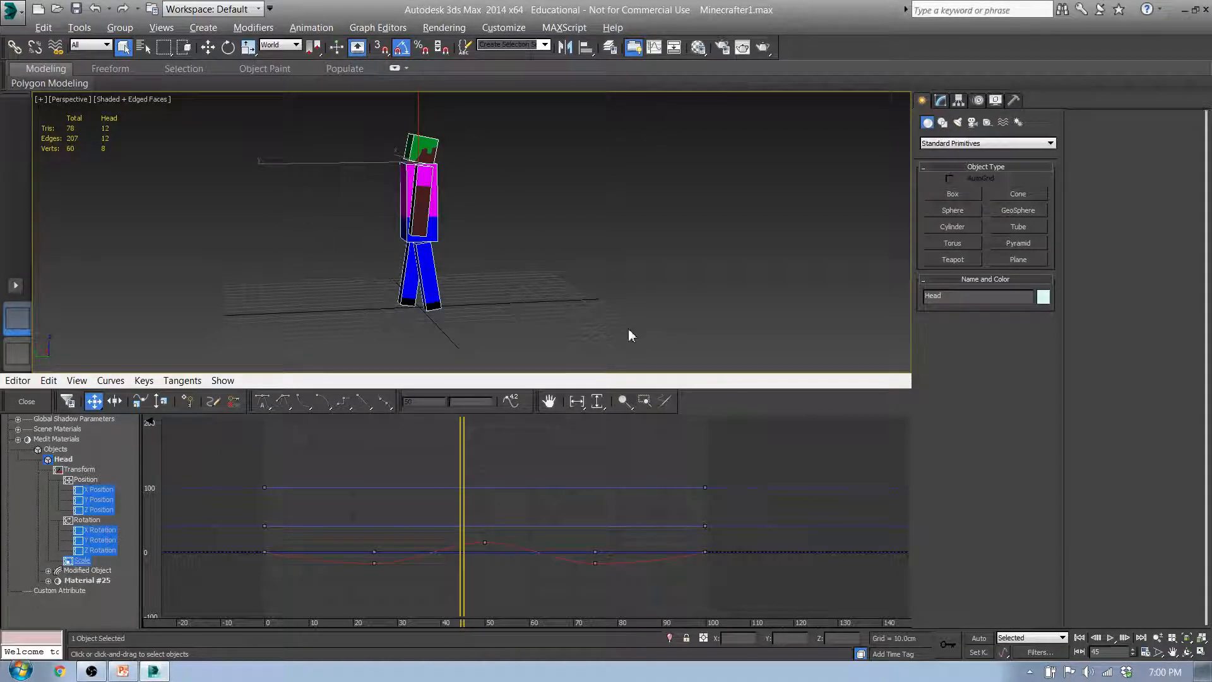
- Isolate the head's X Rotation curve in the curve editor and frame its low keys at frames 25 and 75
middle_click_drag(448, 570, 453, 509)
scroll(453, 509, "up", 3)
middle_click_drag(604, 516, 463, 509)
scroll(462, 511, "down", 2)
middle_click_drag(341, 540, 480, 511)
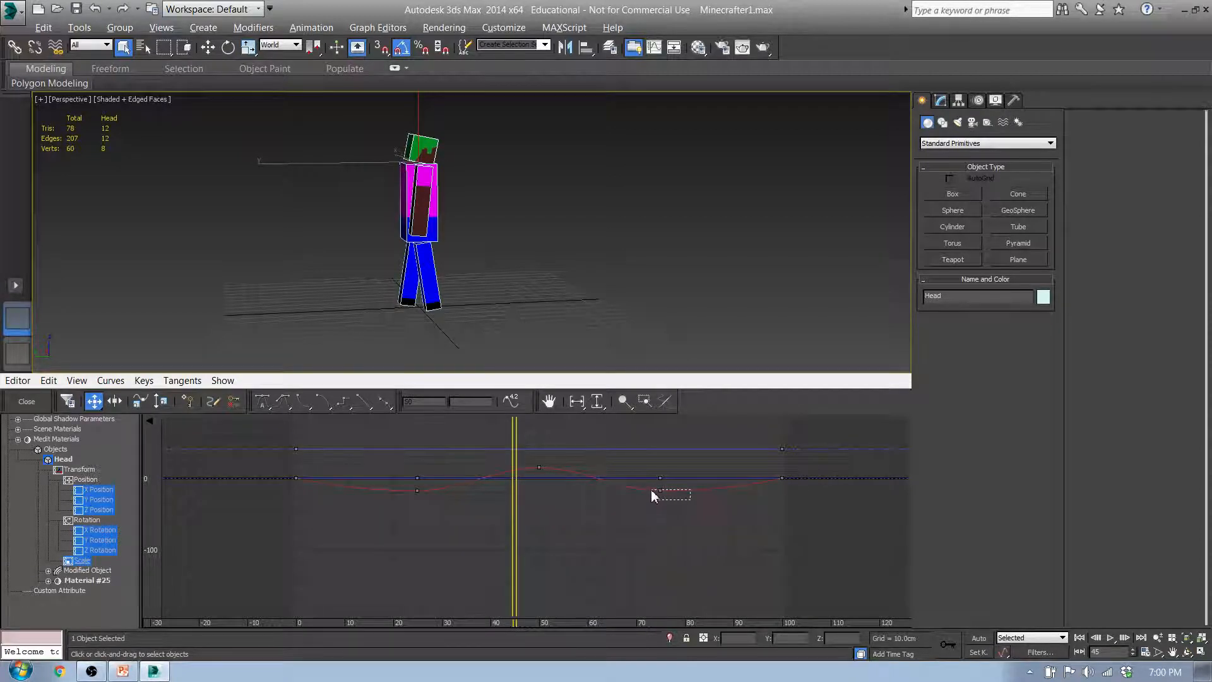
left_click_drag(650, 490, 650, 490)
left_click_drag(487, 523, 387, 488)
left_click_drag(713, 532, 370, 491)
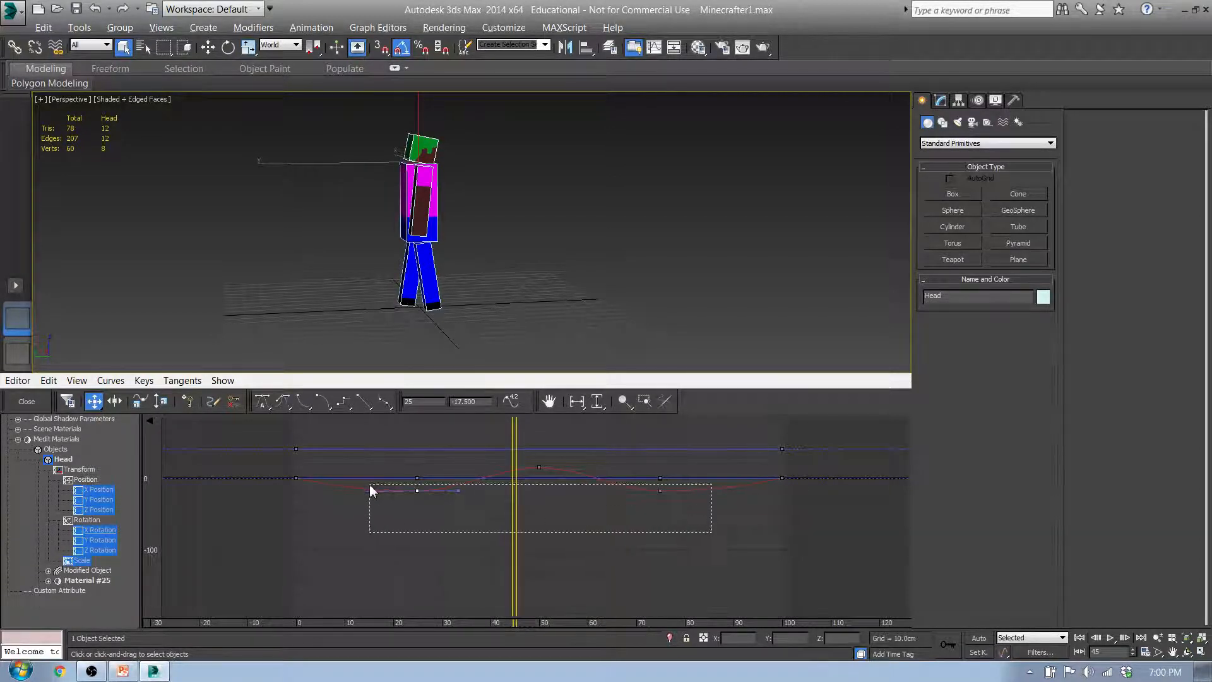
left_click(98, 500)
left_click(98, 530)
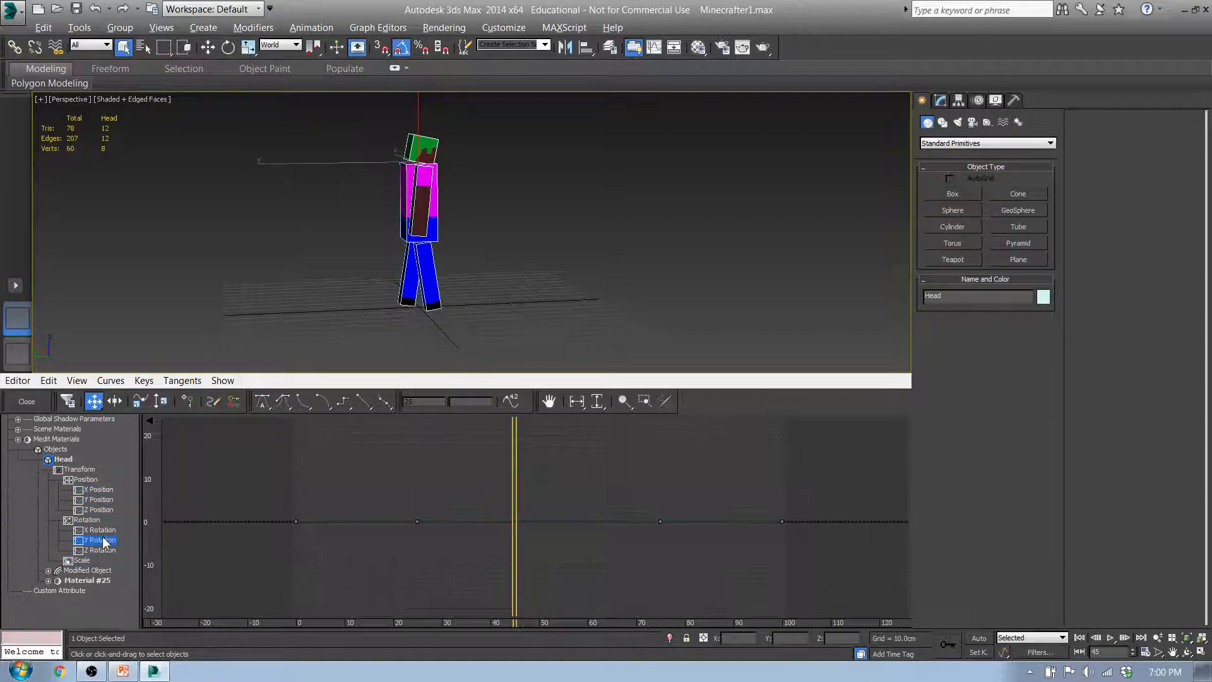
middle_click_drag(431, 518, 422, 477)
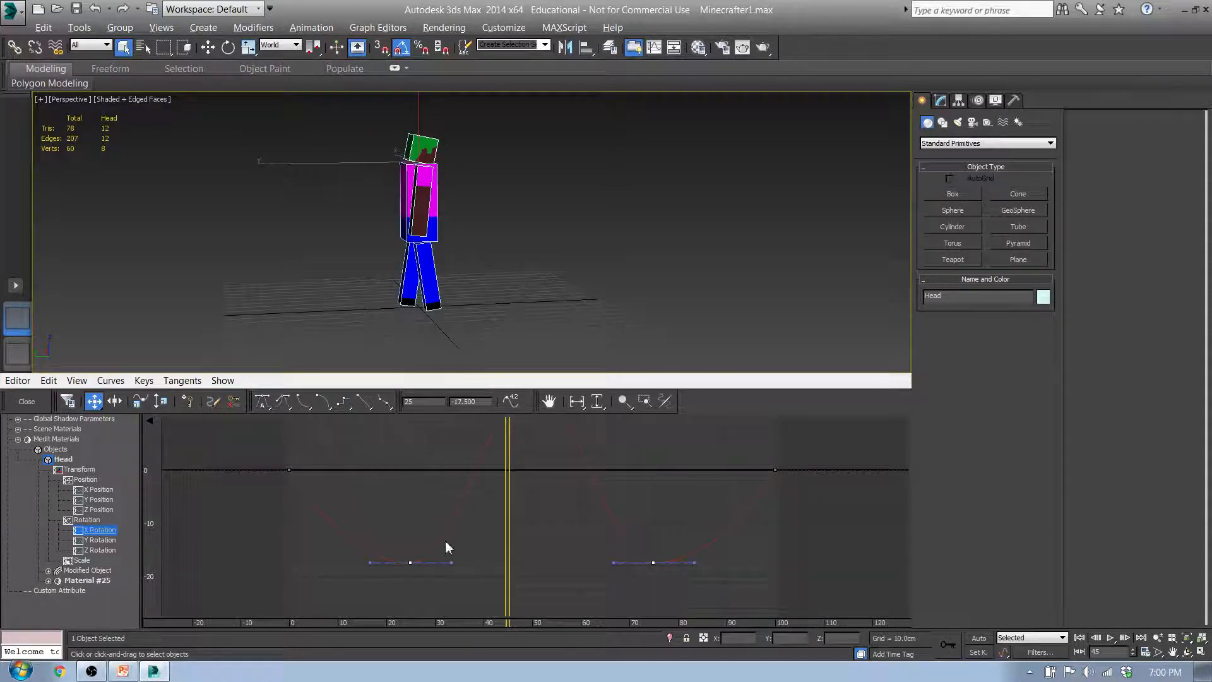
- Set the tangents of the head's X Rotation keys at frames 25 and 75 to Linear and scrub to frame 100
left_click_drag(380, 516, 647, 583)
left_click_drag(413, 563, 392, 560)
right_click(392, 560)
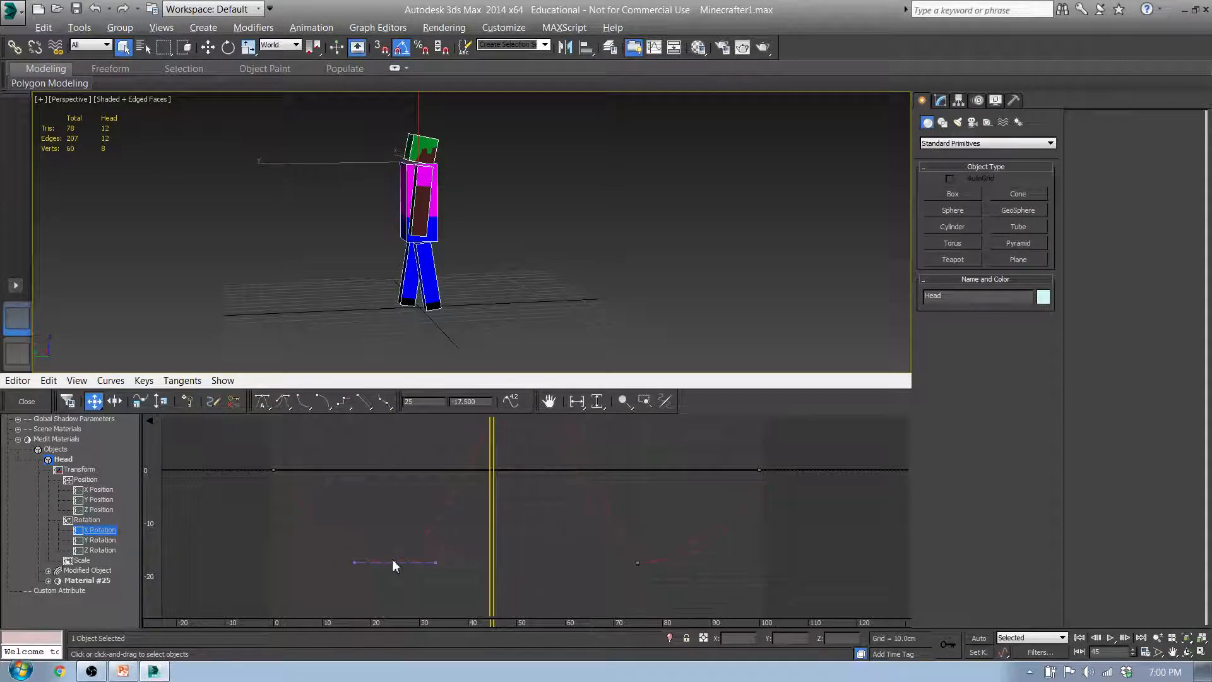
left_click_drag(669, 587, 362, 531)
left_click(370, 403)
left_click(360, 403)
left_click_drag(498, 508, 778, 501)
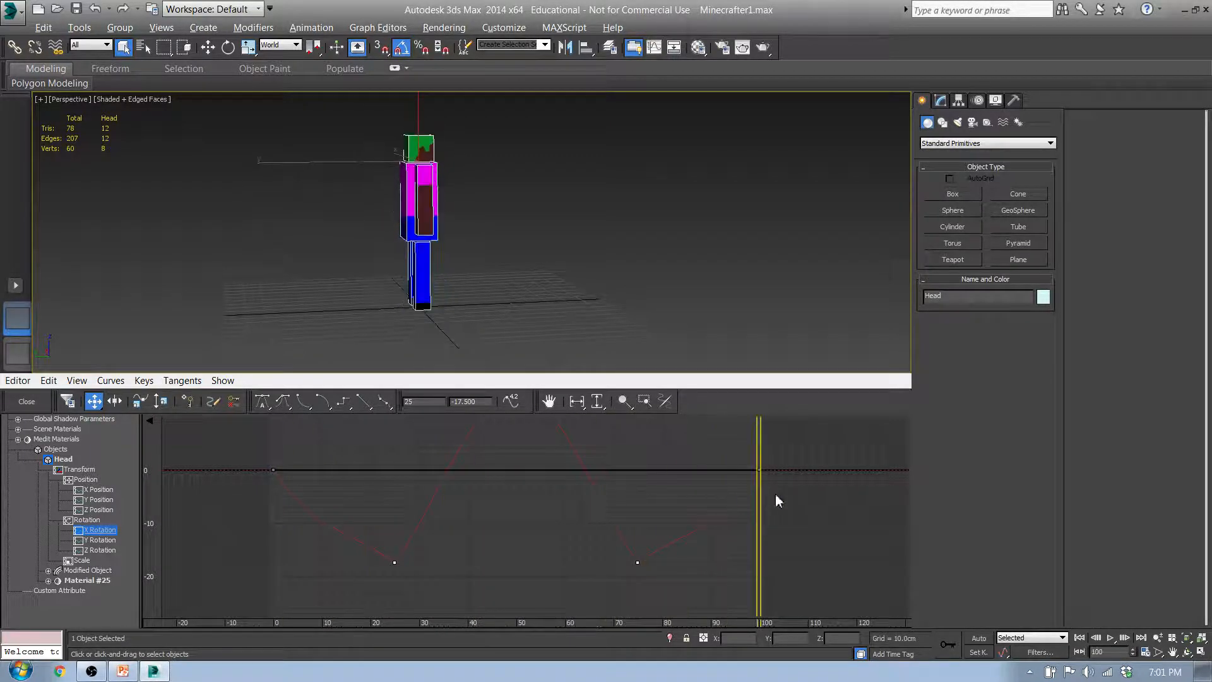
- Try Fast tangents on the head's X Rotation keys at frames 25 and 75 and adjust a tangent handle
left_click_drag(371, 494, 651, 584)
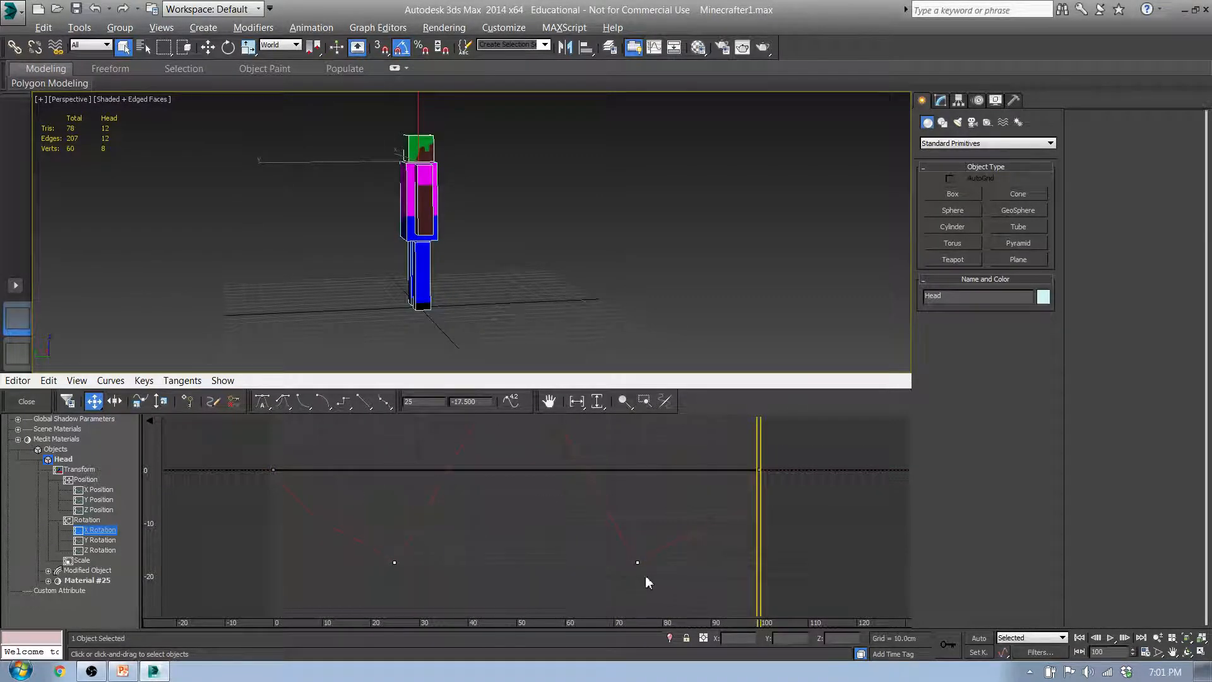
left_click(301, 402)
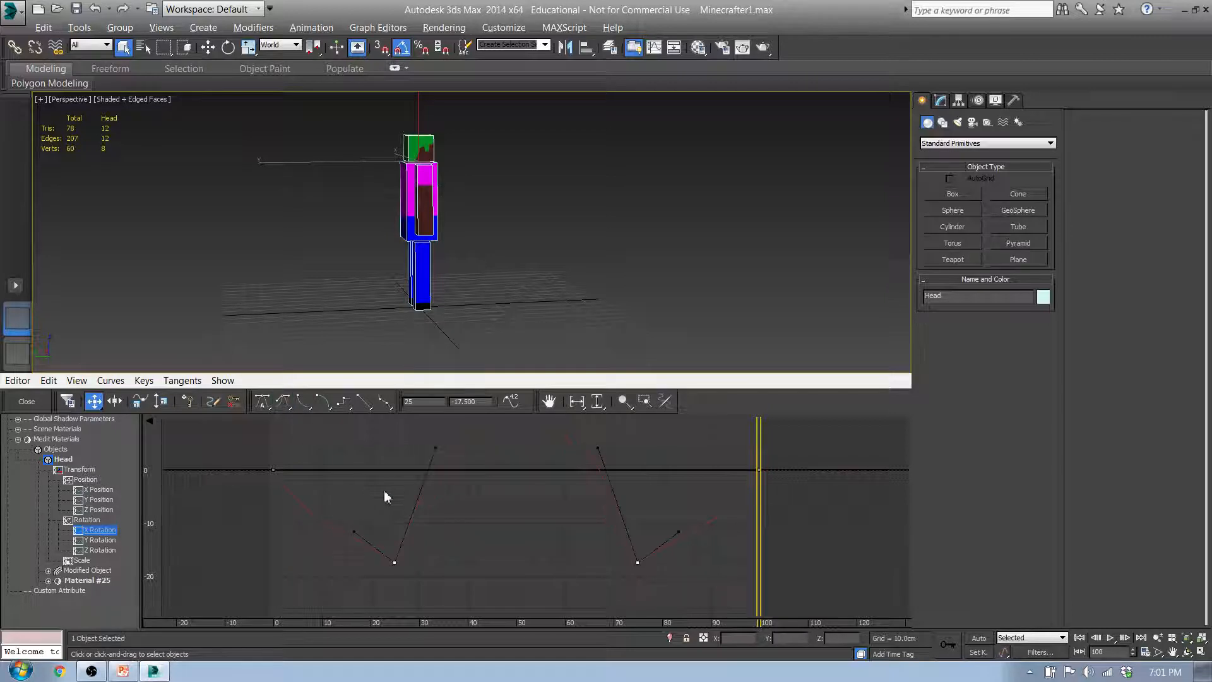
left_click_drag(439, 451, 492, 434)
- Set the head's frame 25 and 75 keys to Auto tangents, tilt their outer handles downward, and close the curve editor
left_click(262, 402)
left_click_drag(356, 564, 337, 580)
mouse_move(680, 563)
left_mouse_down()
mouse_move(693, 579)
mouse_move(675, 583)
left_mouse_up()
middle_click_drag(504, 517, 471, 570)
scroll(475, 527, "down", 1)
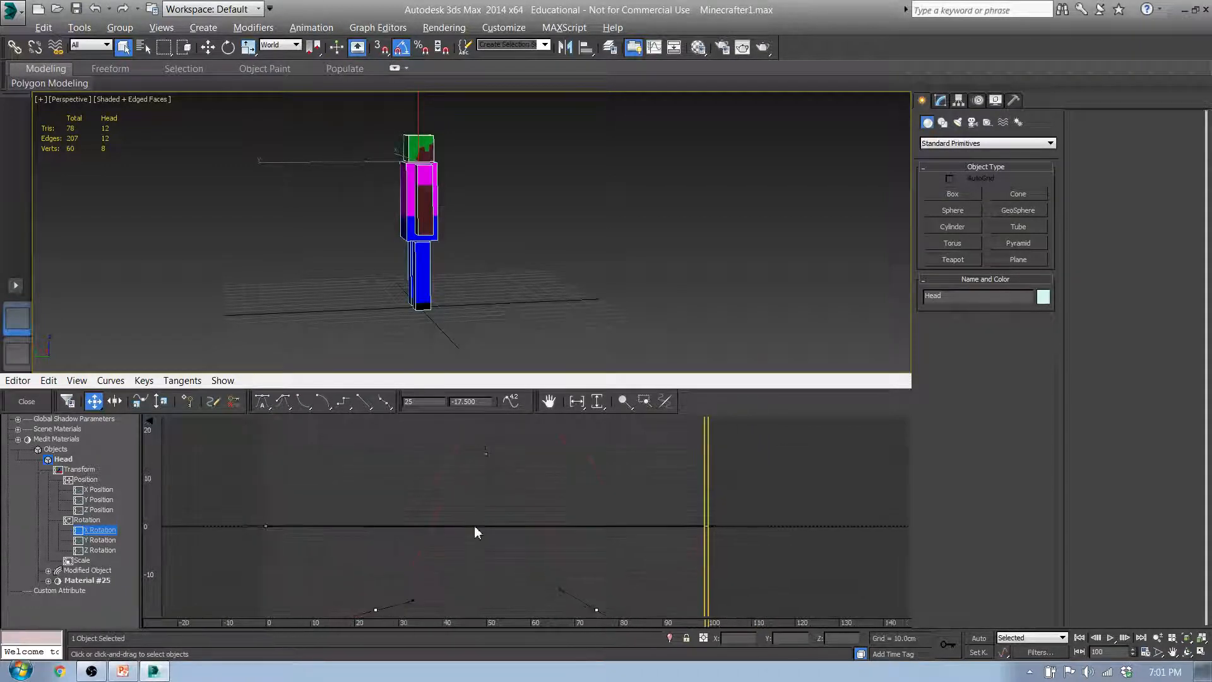
left_click(481, 454)
left_click(27, 401)
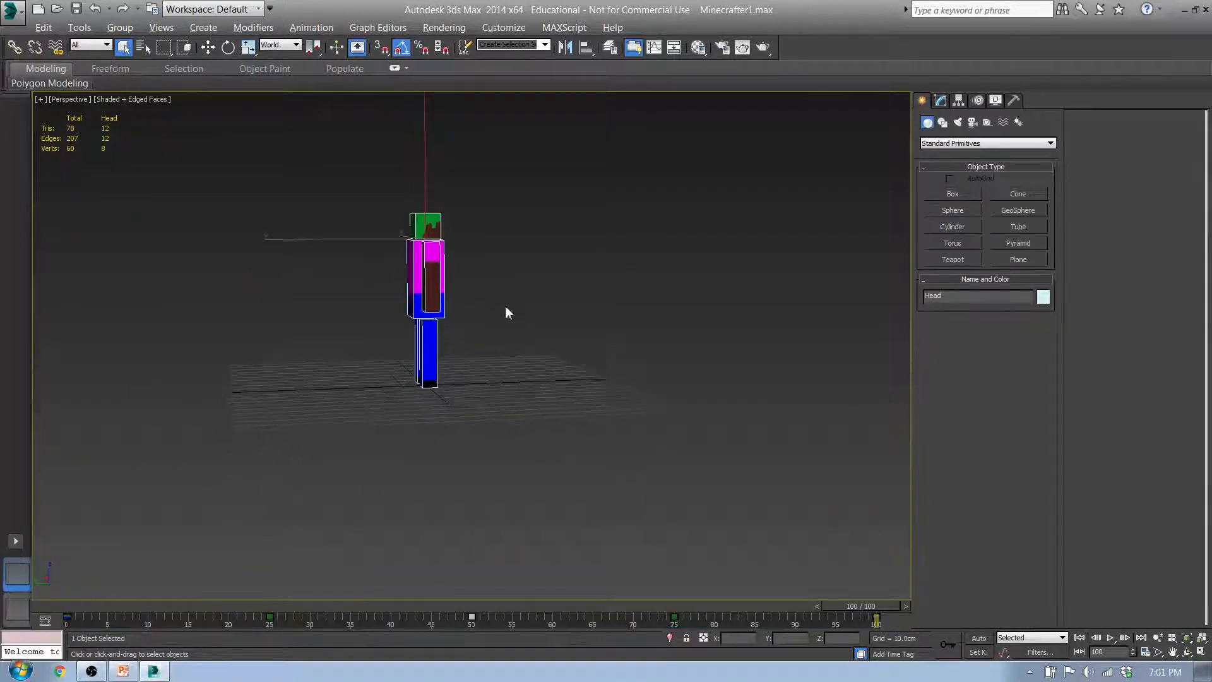
- Select the torso and rotate it about its local X axis so the character leans forward
middle_click_drag(506, 308, 475, 391, "alt")
scroll(463, 368, "up", 4)
scroll(463, 367, "down", 4)
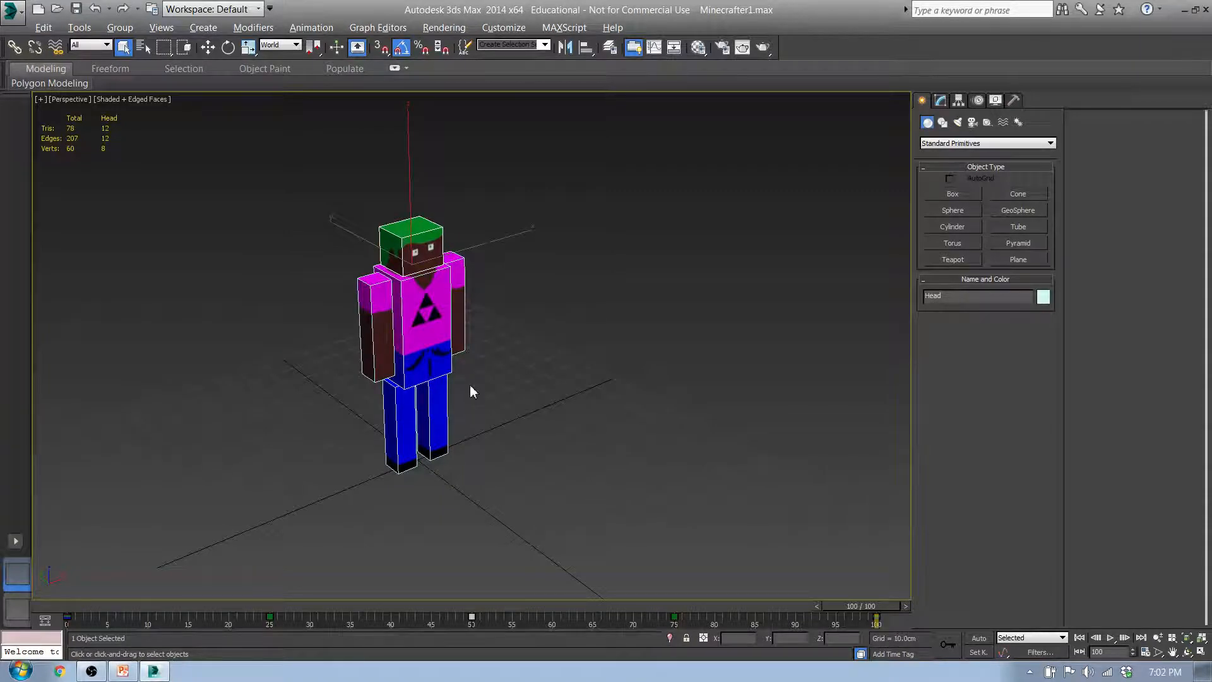
middle_click_drag(456, 388, 495, 351)
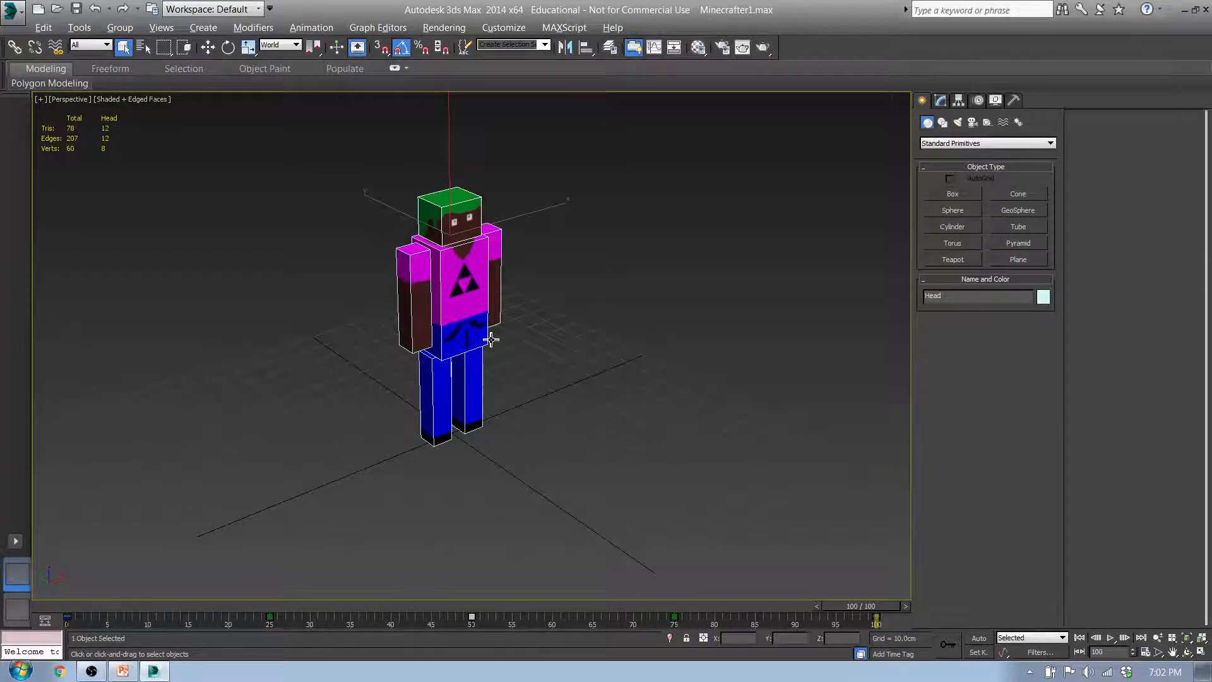
middle_click_drag(466, 336, 502, 326, "alt")
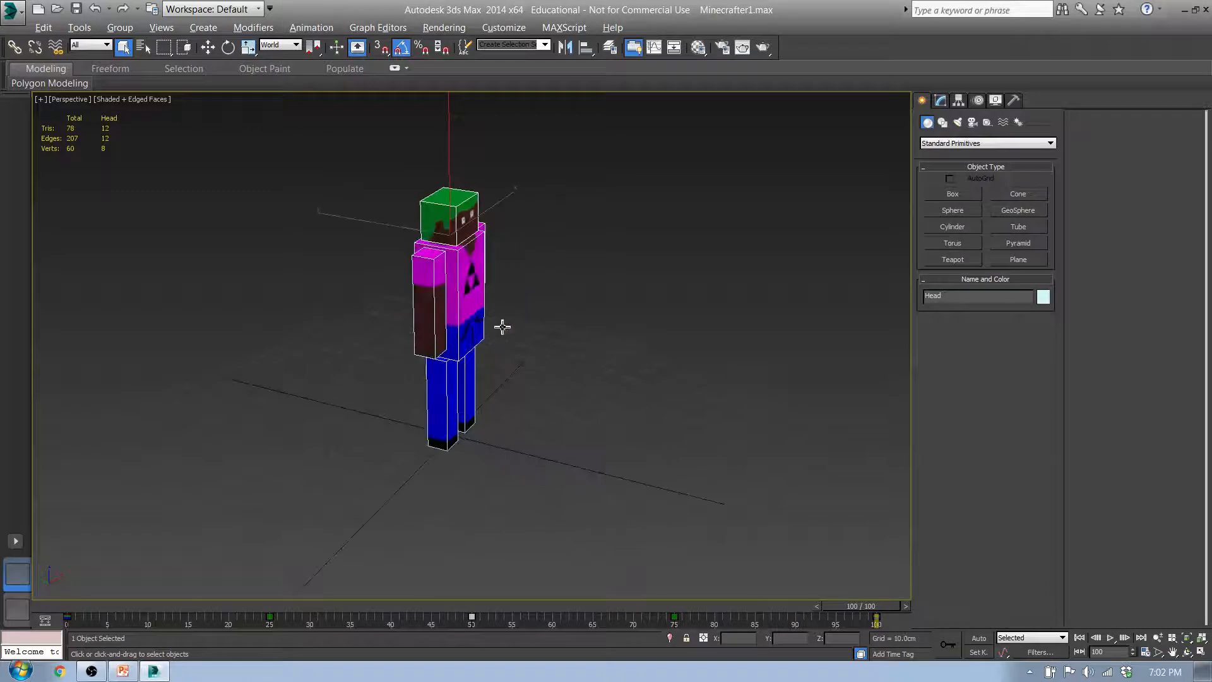
left_click(464, 310)
key("e")
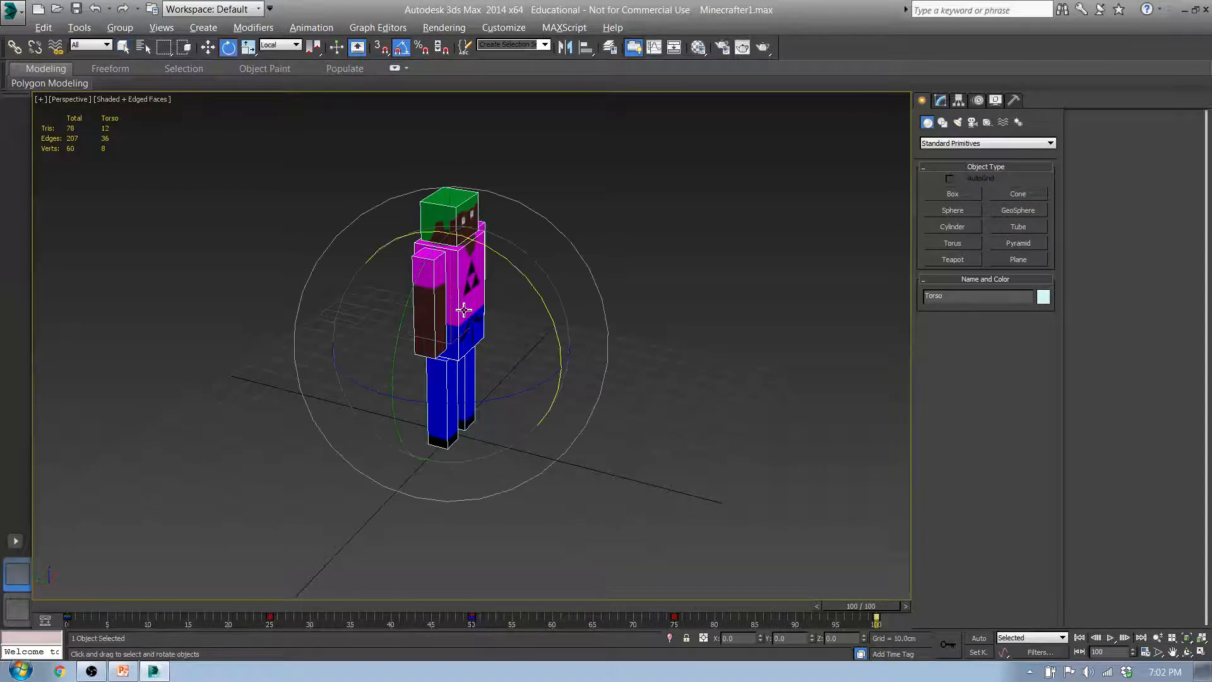
left_click_drag(543, 297, 546, 309)
- Select both legs and rotate them together about their local X axis so they swing forward beneath the leaning torso
left_click(442, 378)
left_click(456, 375, "ctrl")
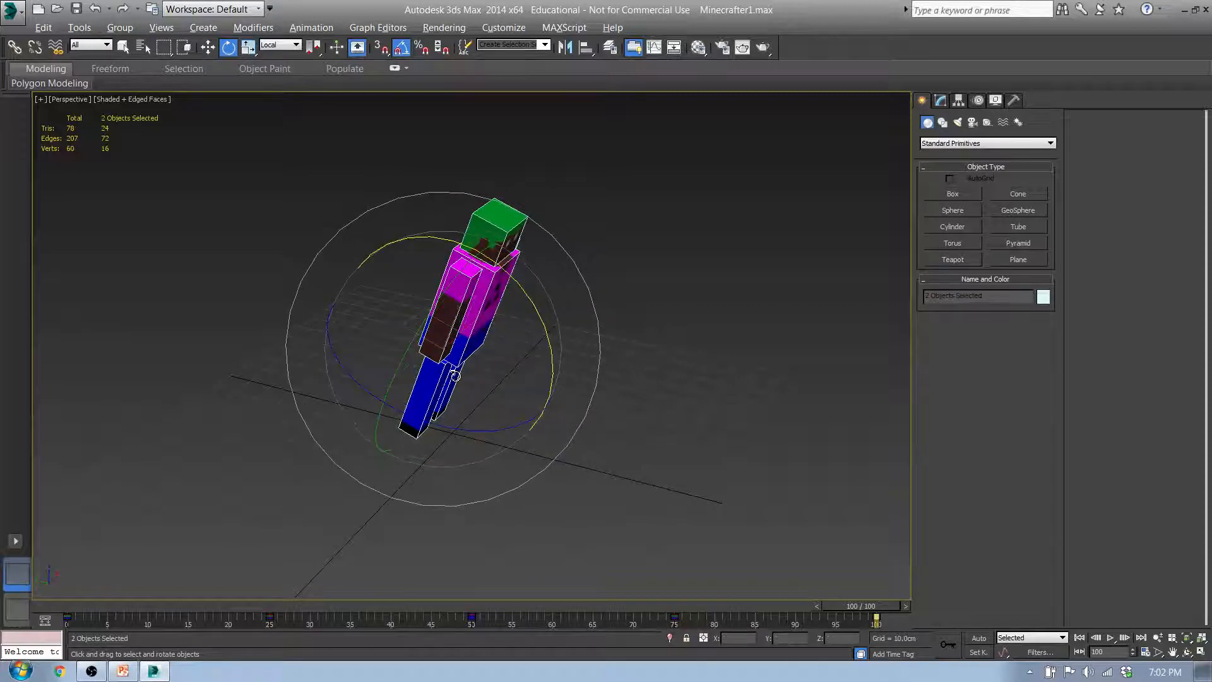
left_click_drag(540, 328, 533, 296)
- Select both arms and rotate them together about their local X axis so they trail behind the leaning torso
left_click(468, 285)
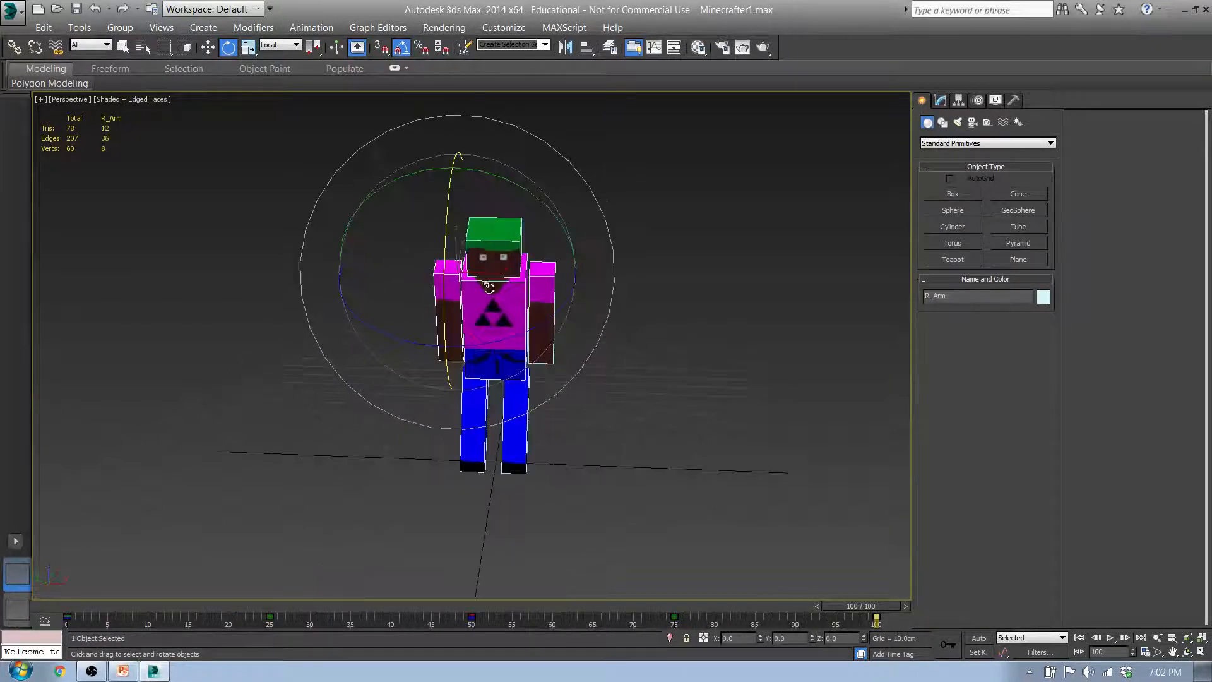
left_click(555, 284, "ctrl")
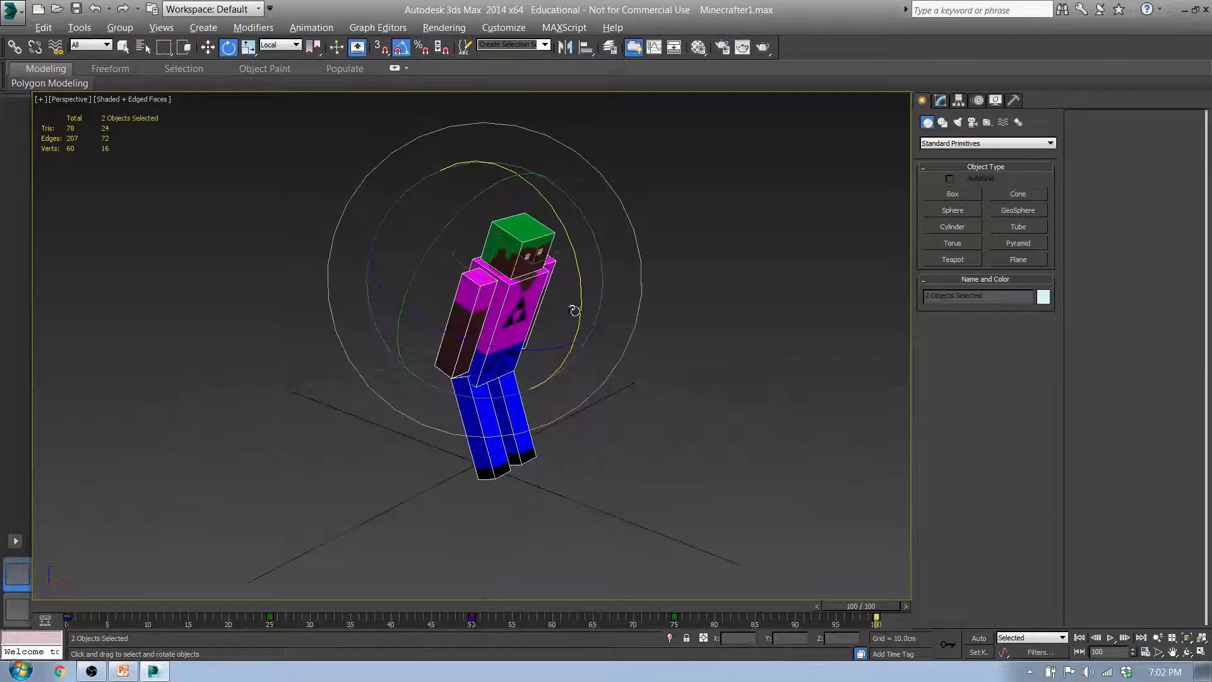
left_click_drag(574, 310, 553, 354)
middle_click_drag(553, 354, 593, 352, "alt")
- Scrub back and forth through the animation up to frame 100 to examine the leaning walk from different angles, stopping at frame 8
left_click_drag(873, 609, 184, 572)
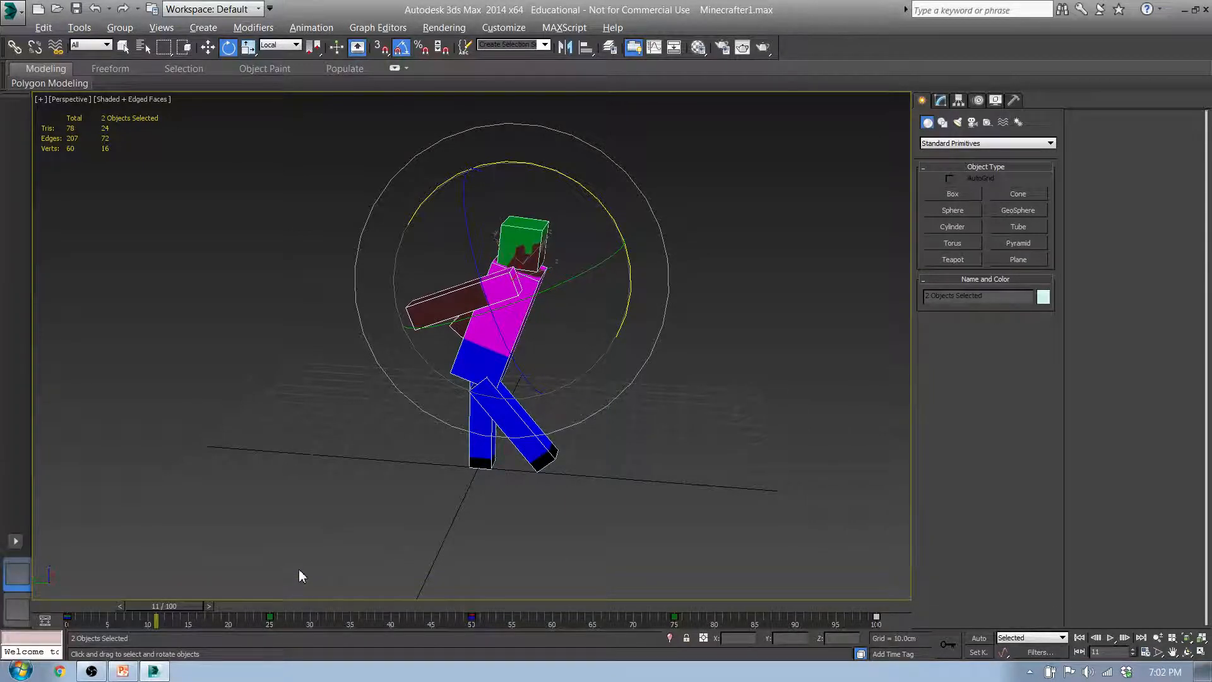
left_click_drag(180, 605, 1021, 603)
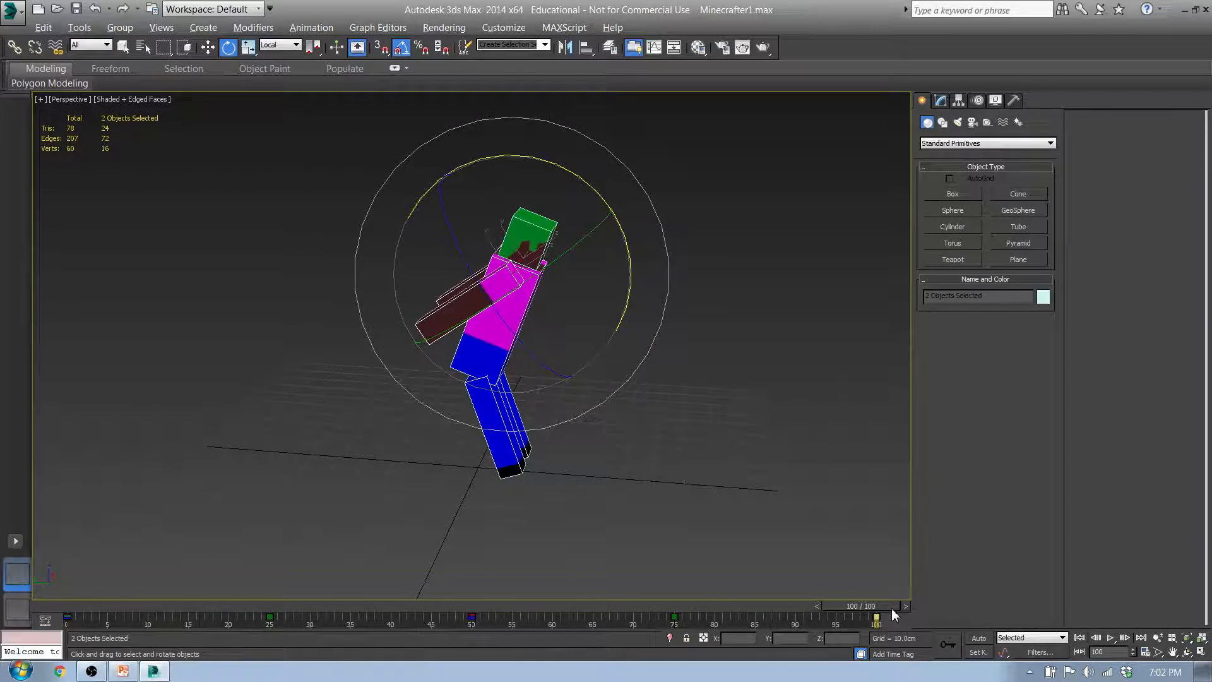
left_click_drag(877, 616, 282, 552)
key("e")
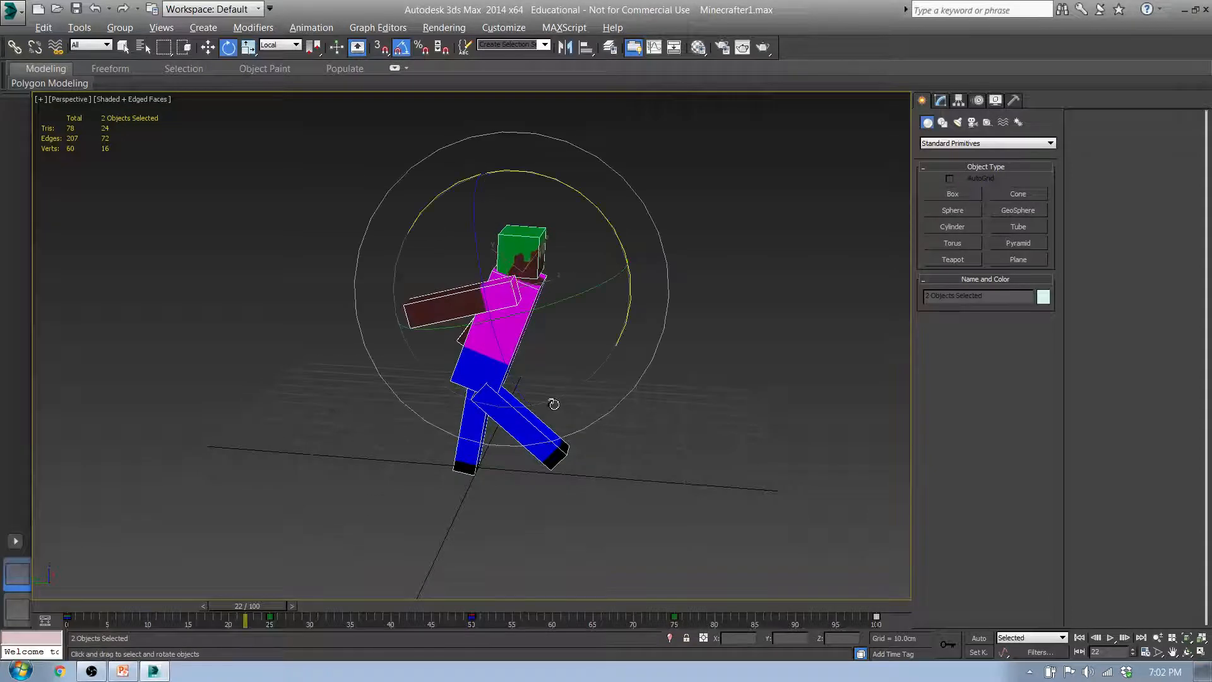
middle_click_drag(625, 454, 563, 456, "alt")
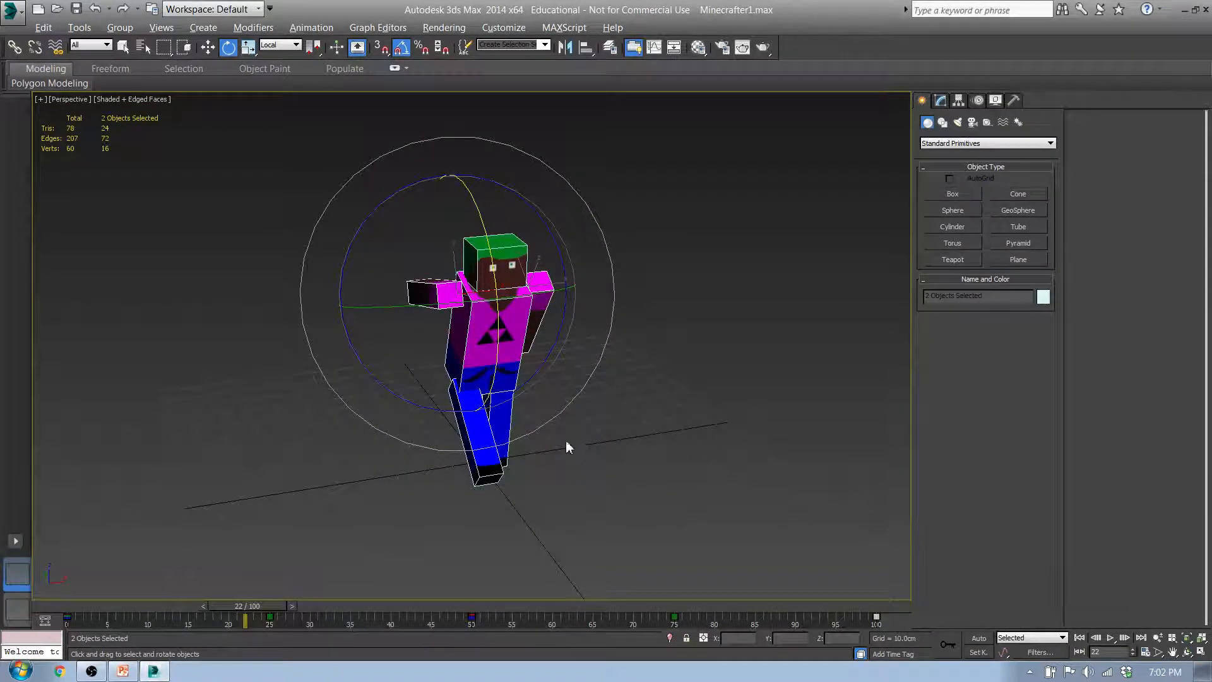
key("q")
left_click_drag(269, 611, 131, 572)
key("e")
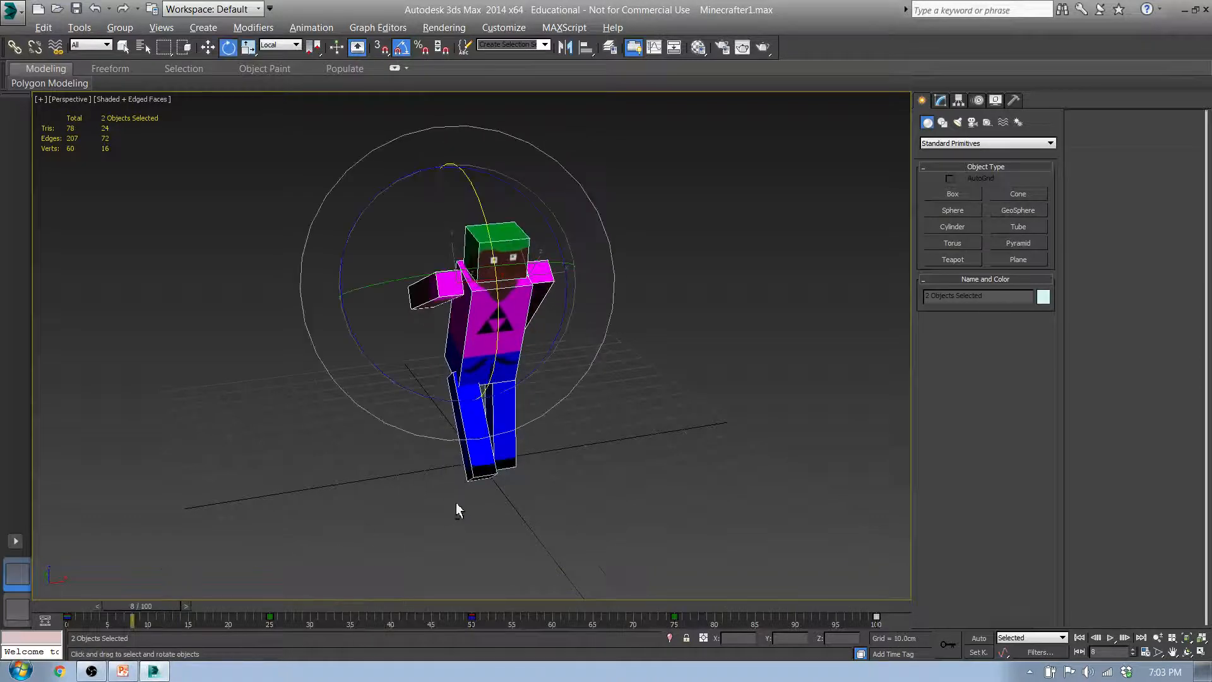
- Select the right arm at frame 8 and rotate it about its local axes so it is raised outward from the body
middle_click_drag(459, 510, 539, 504, "alt")
middle_click_drag(402, 396, 528, 425, "alt")
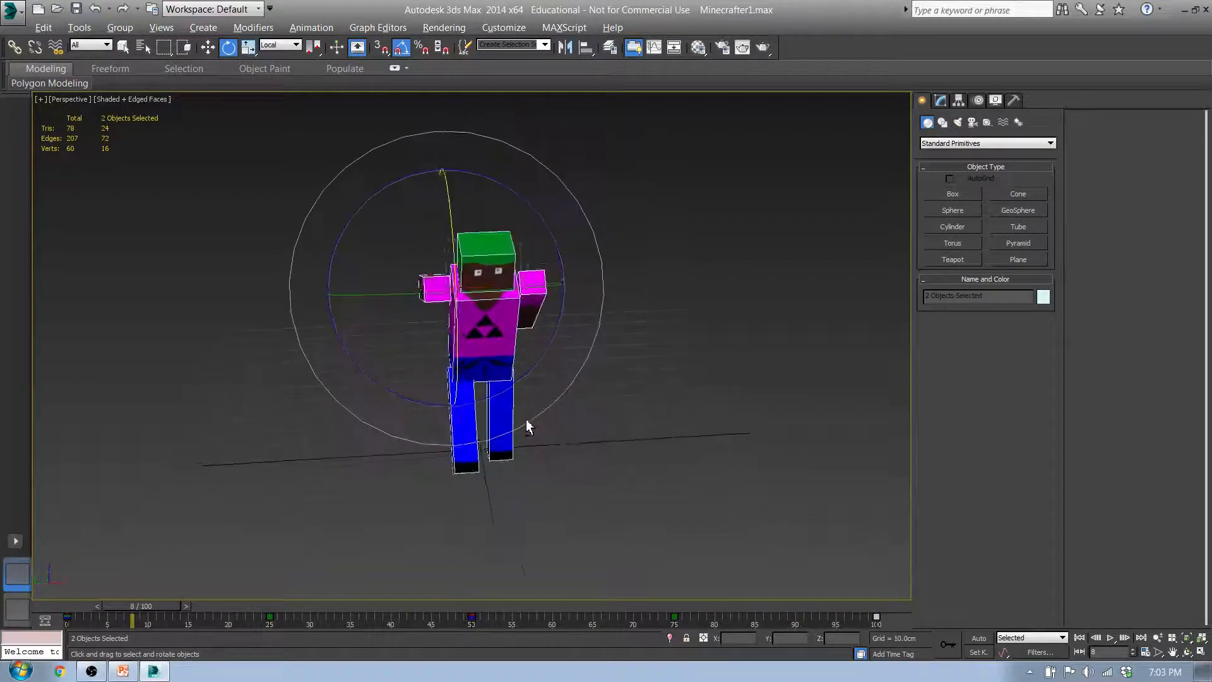
left_click(441, 302)
left_click_drag(450, 330, 521, 220)
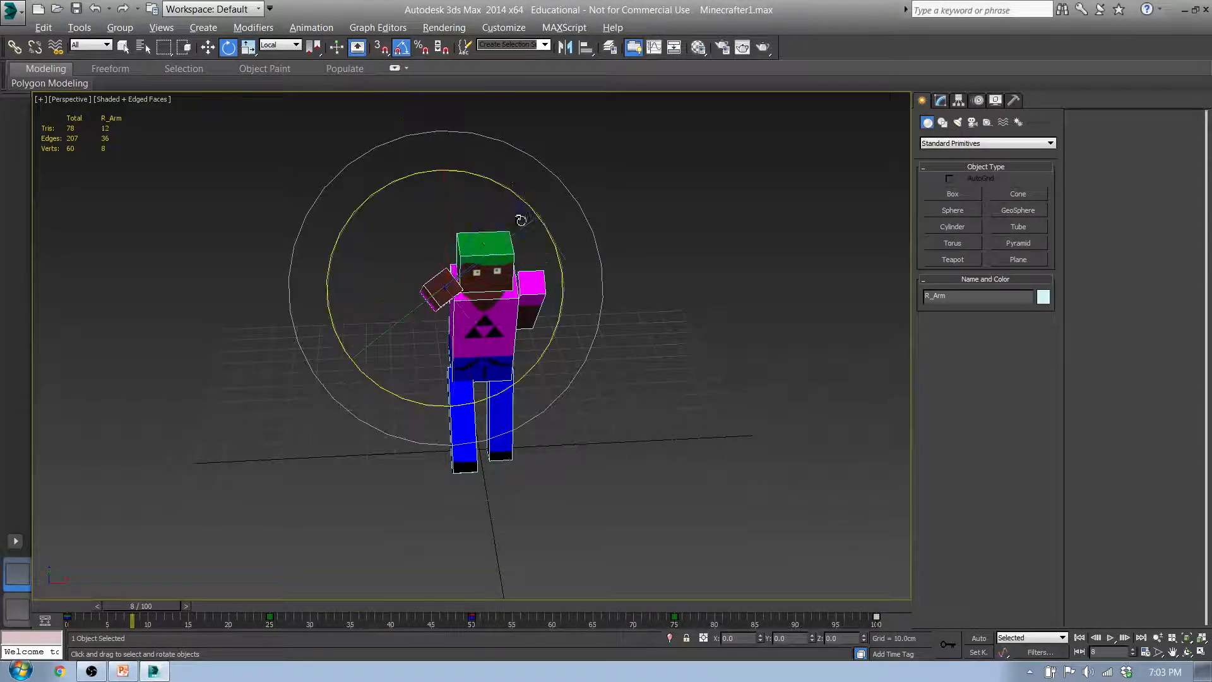
mouse_move(465, 269)
left_mouse_down()
mouse_move(414, 308)
mouse_move(490, 271)
mouse_move(461, 281)
left_mouse_up()
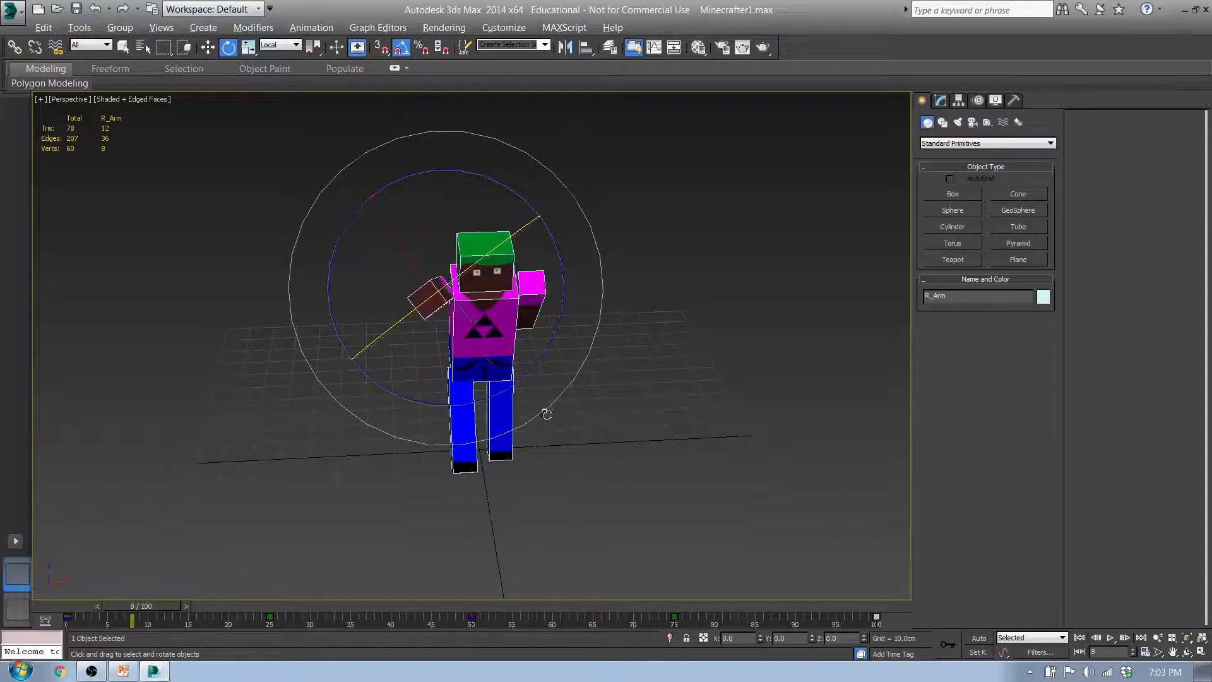
middle_click_drag(545, 411, 520, 372, "alt")
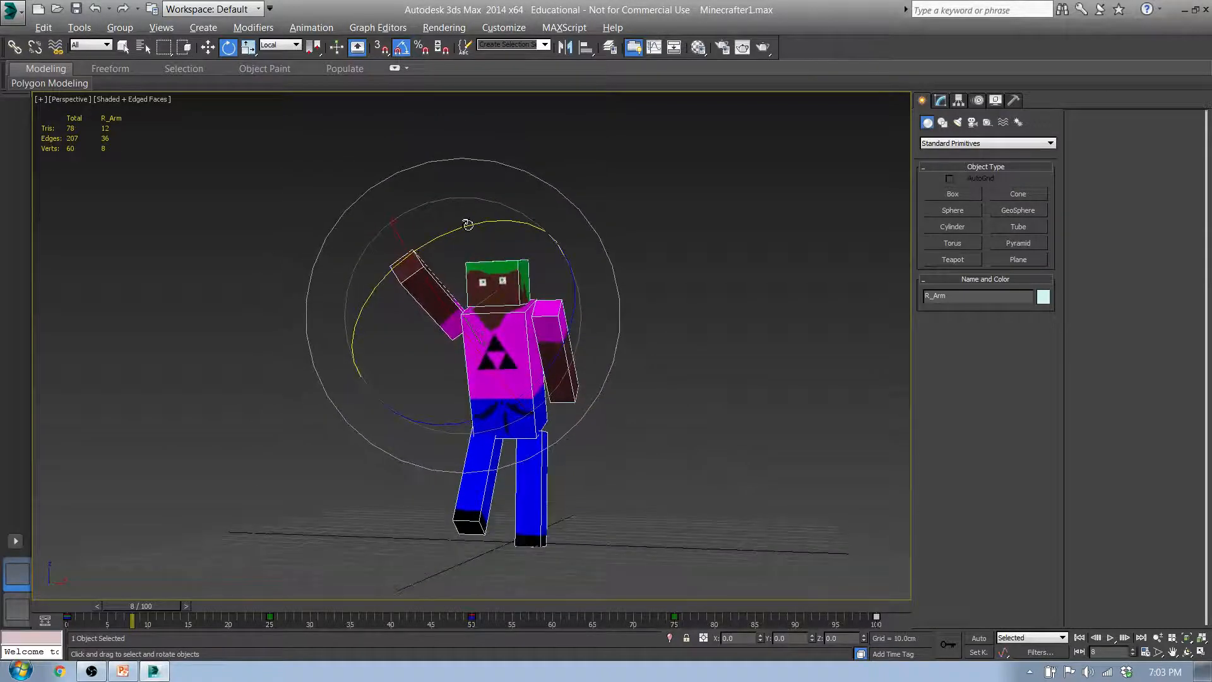
left_click_drag(468, 224, 436, 237)
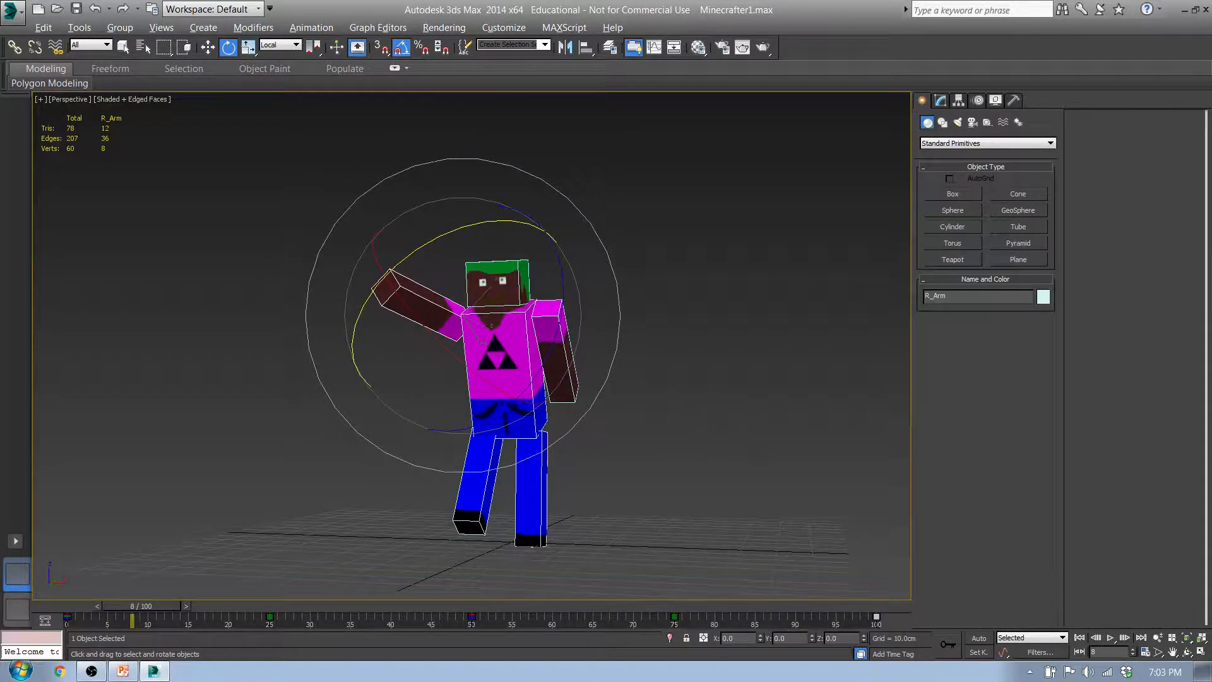